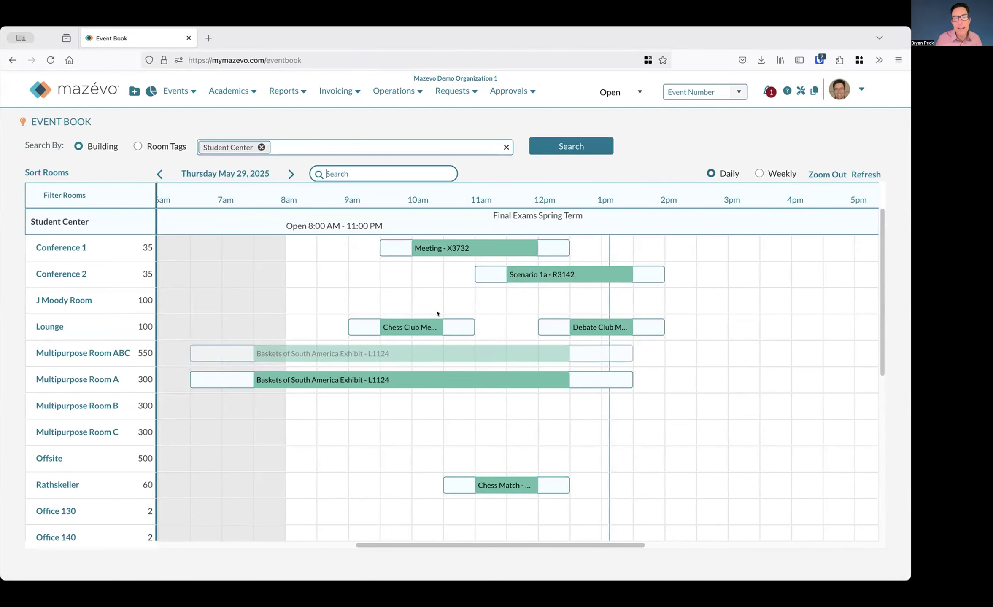
- Open the Chess Club Meeting booked in the Lounge from the Event Book and return to the Event Book
{"action": "left_click", "coordinate": [401, 329]}
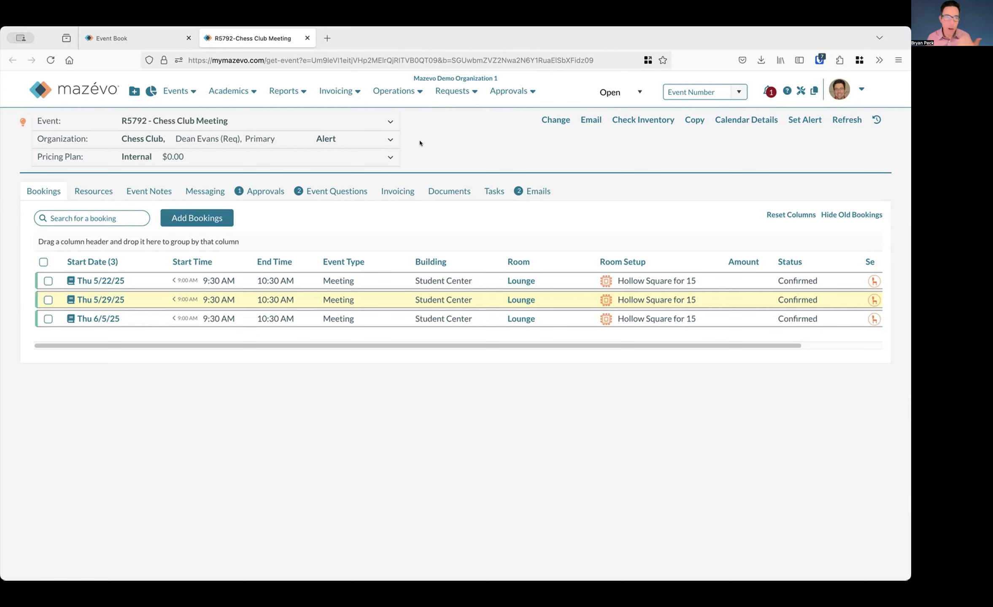
{"action": "left_click", "coordinate": [132, 38]}
- Find all of today's events, open the Baseball Practice event from the results and close it again
{"action": "left_click", "coordinate": [179, 90]}
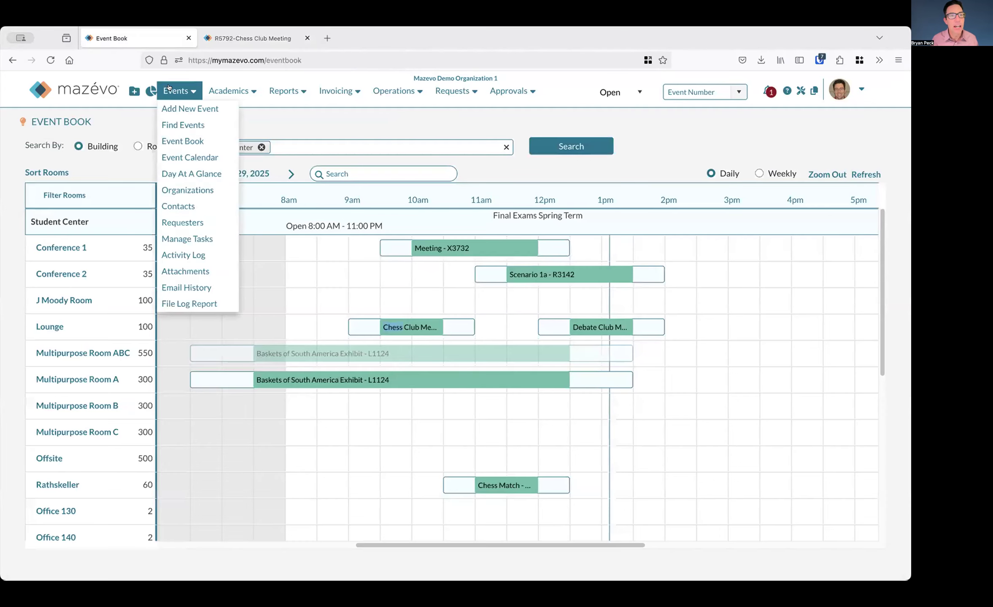
{"action": "left_click", "coordinate": [176, 125]}
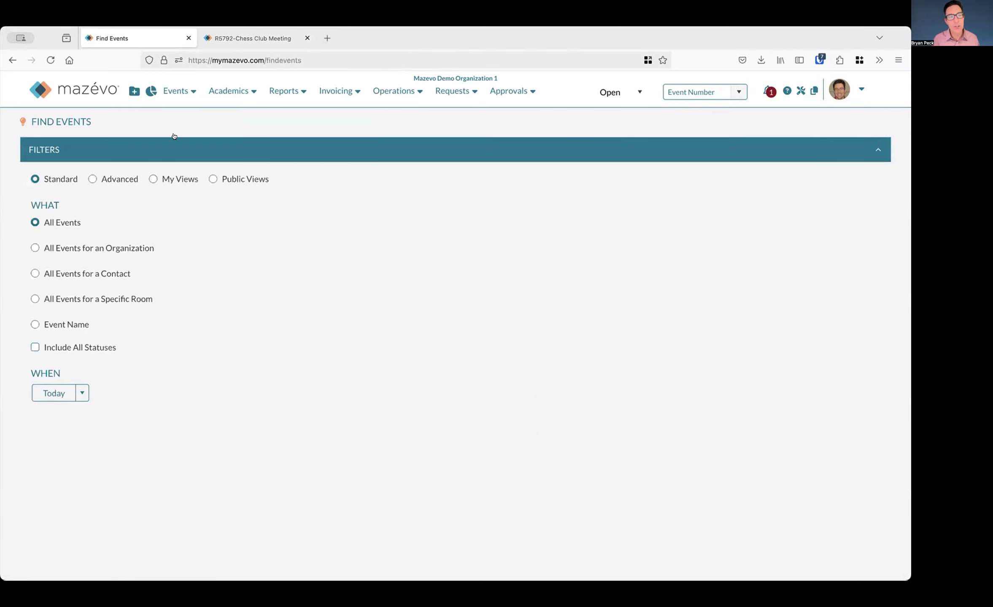
{"action": "left_click", "coordinate": [57, 393]}
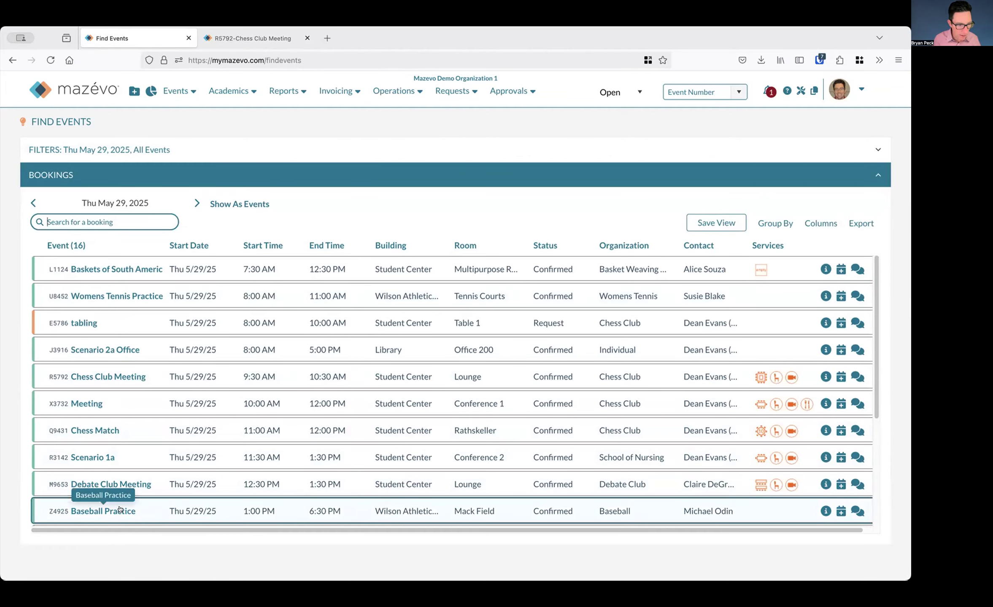
{"action": "left_click", "coordinate": [101, 509]}
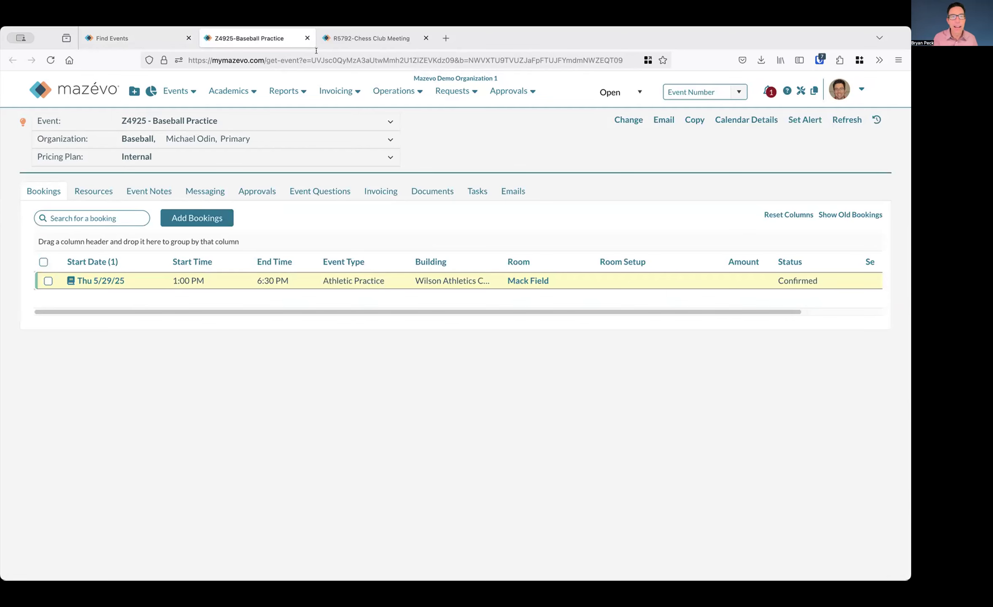
{"action": "left_click", "coordinate": [306, 38]}
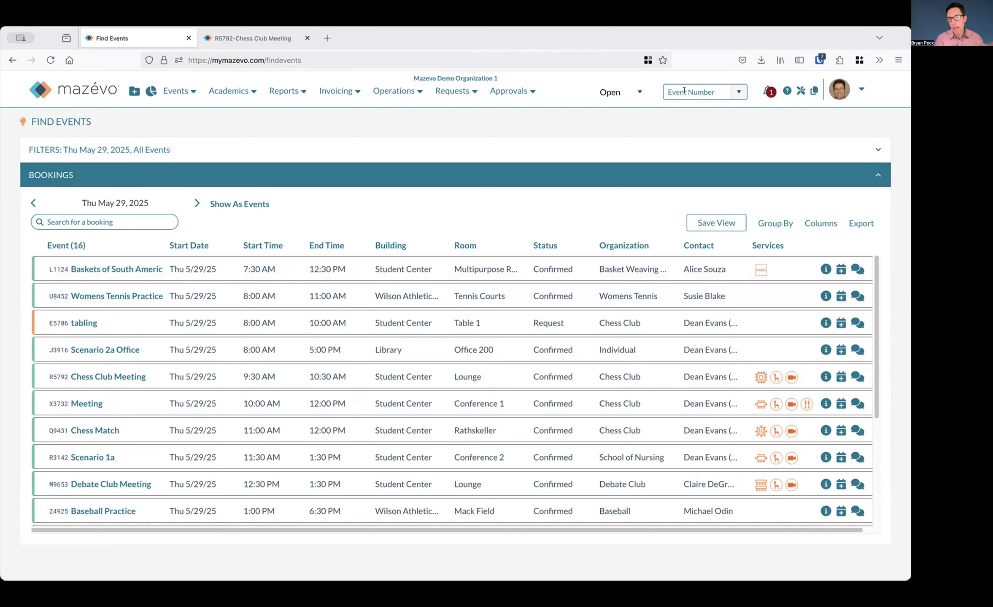
- Open the event J0118 - Small Business CEO Council from the recently viewed events
{"action": "left_click", "coordinate": [738, 92]}
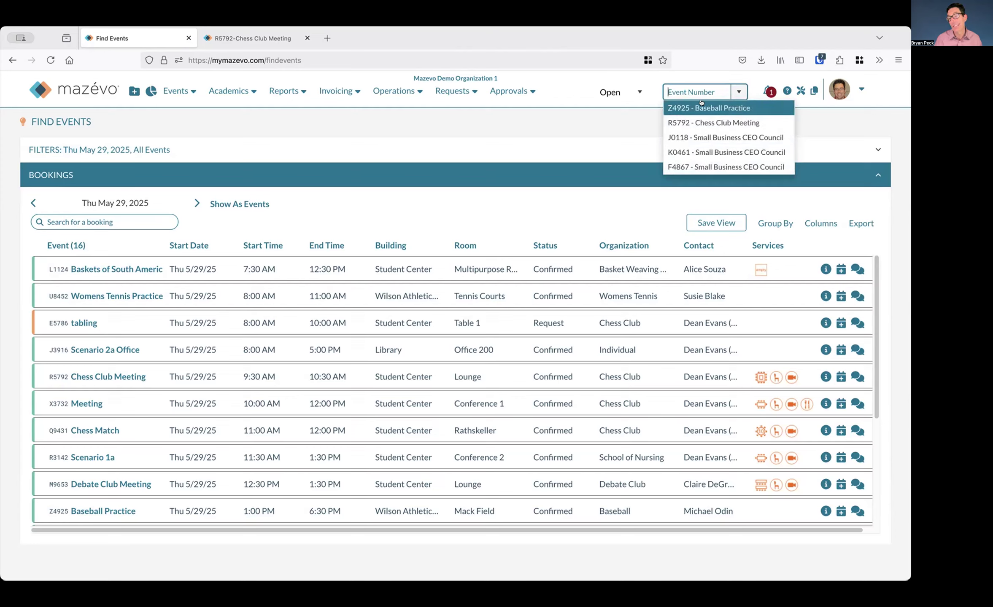
{"action": "left_click", "coordinate": [693, 136]}
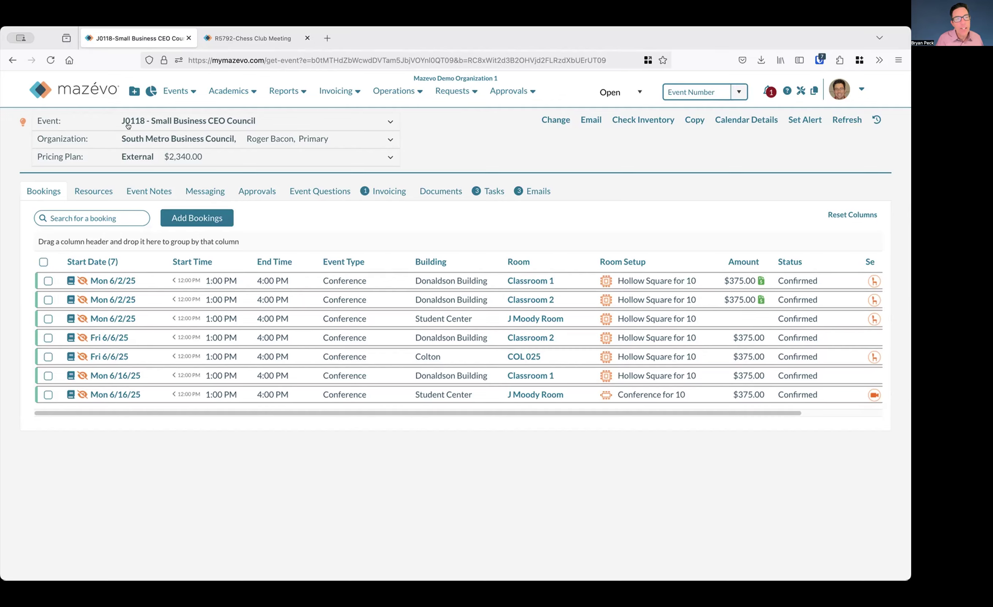
- Find all of today's events again and view the booking summary of the Chess Club Meeting
{"action": "left_click", "coordinate": [167, 91]}
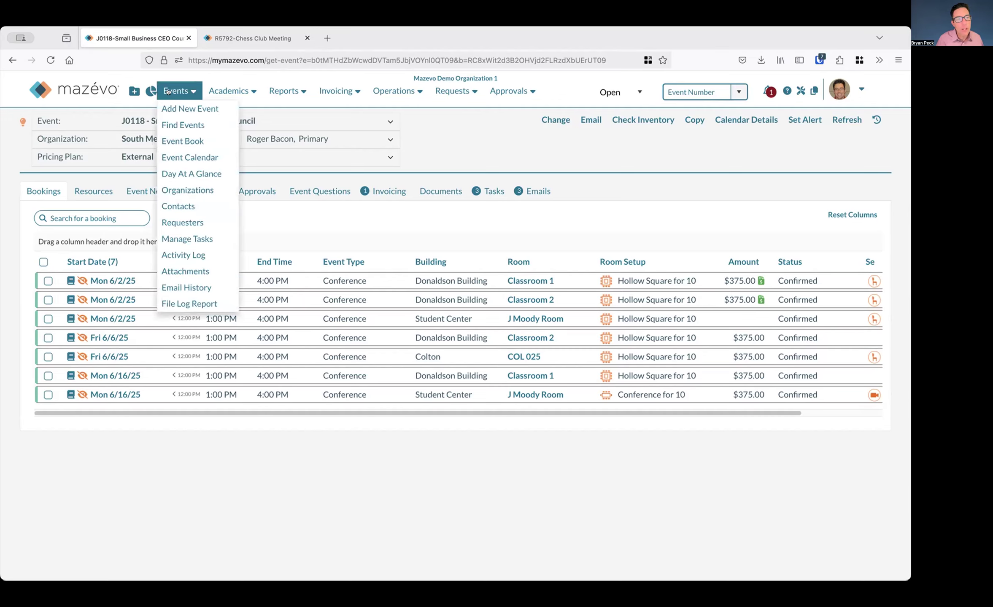
{"action": "left_click", "coordinate": [169, 125]}
{"action": "left_click", "coordinate": [53, 393]}
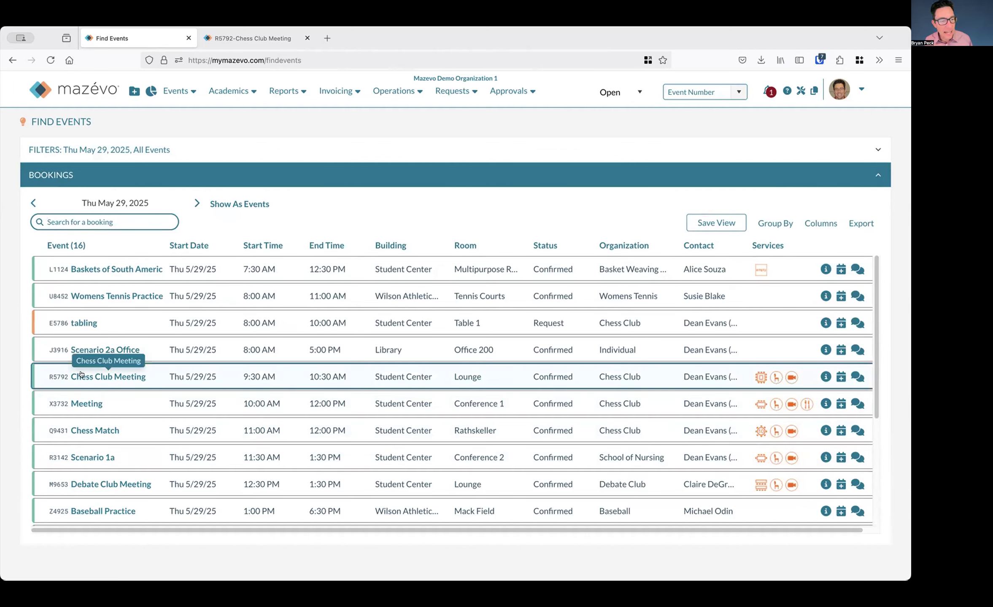
{"action": "left_click", "coordinate": [825, 377]}
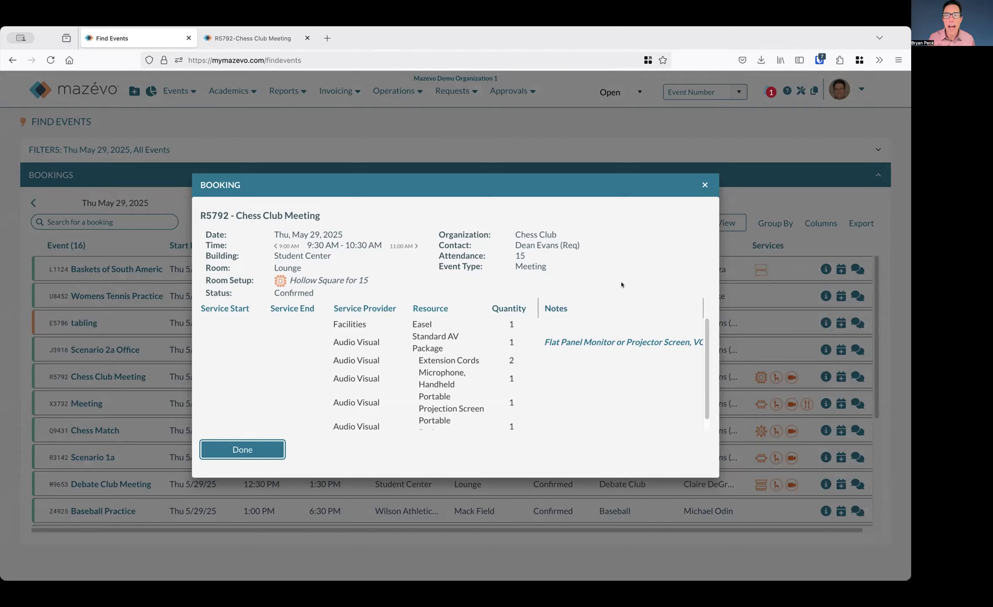
{"action": "left_click", "coordinate": [701, 186]}
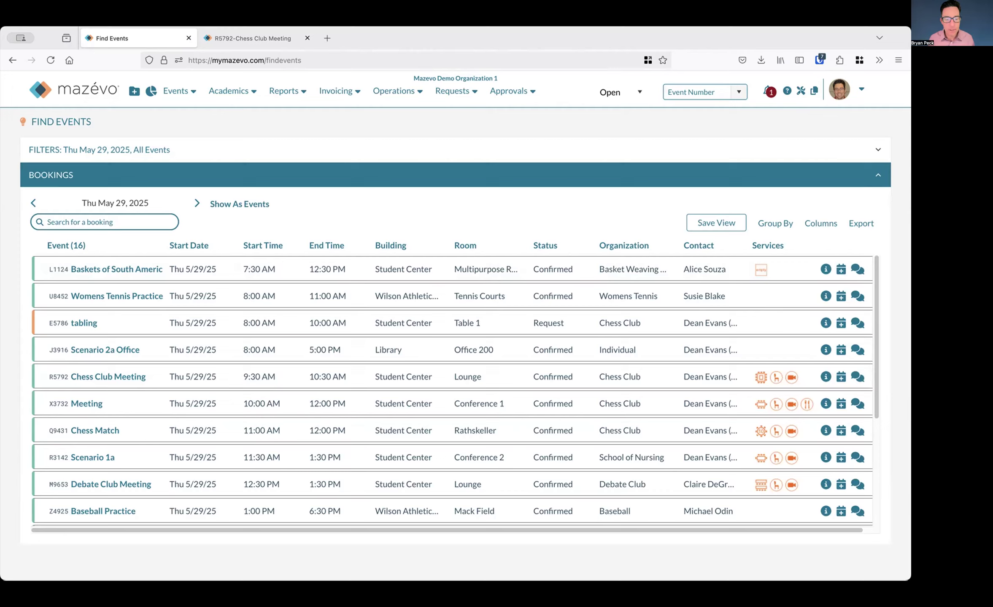
- Open the event W7230 - Event Editor Sample from the recently viewed events
{"action": "key", "text": "super+Tab"}
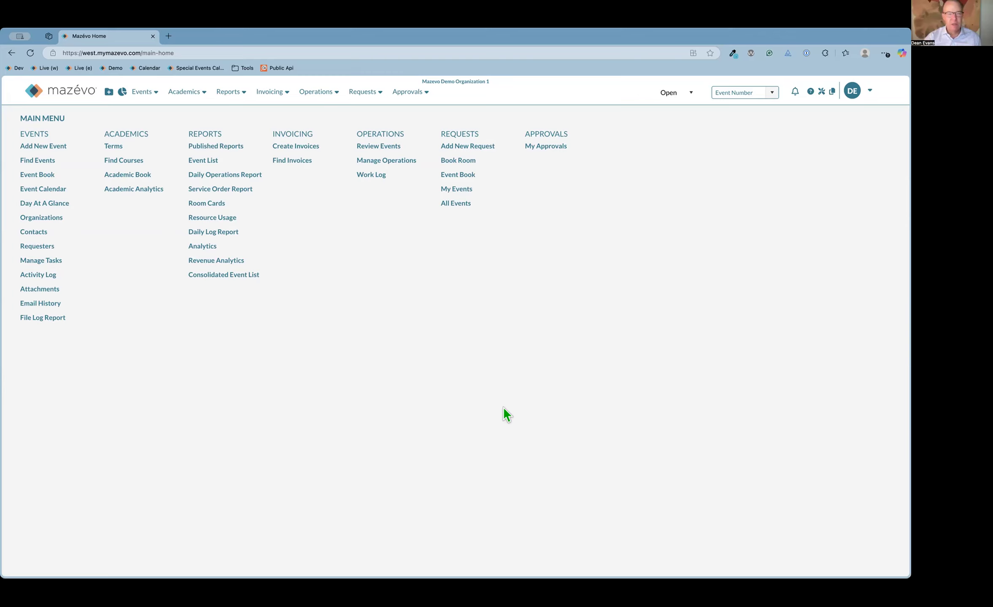
{"action": "left_click", "coordinate": [768, 95]}
{"action": "left_click", "coordinate": [750, 117]}
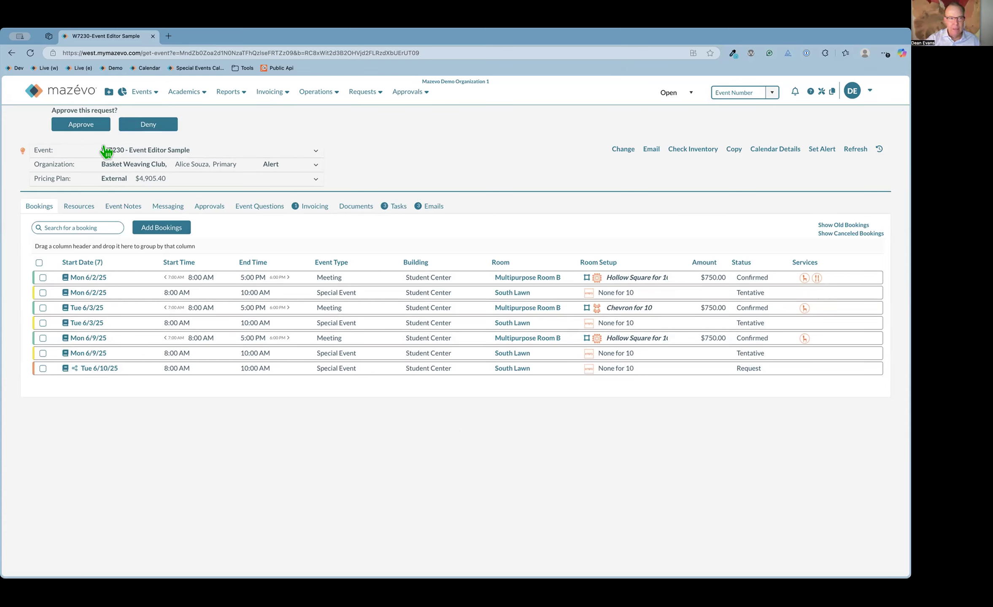
- Read the Event Editor - Change quick tip for this page and close the tips list
{"action": "left_click", "coordinate": [22, 150]}
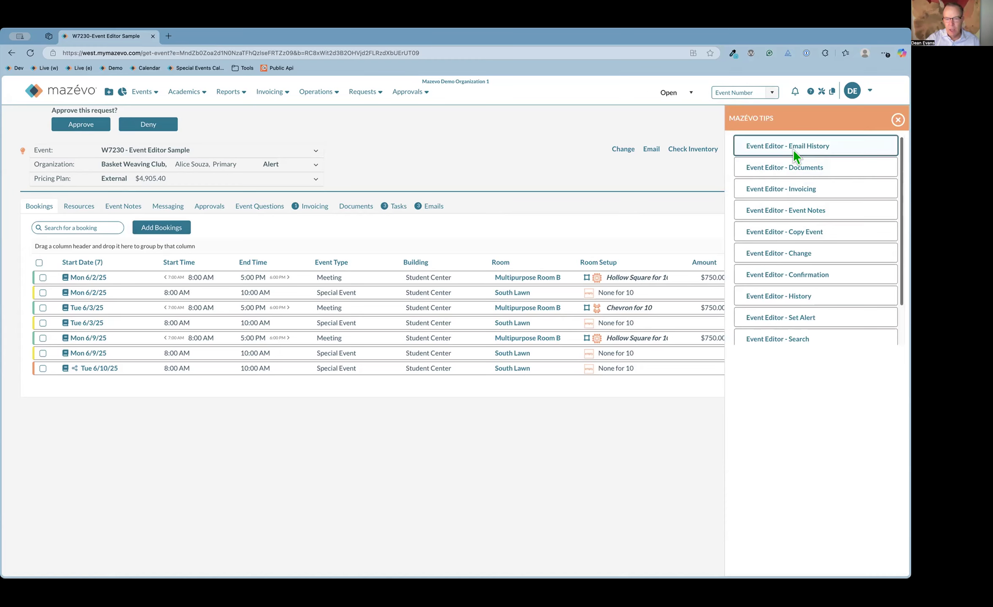
{"action": "scroll", "coordinate": [807, 317], "scroll_direction": "down", "scroll_amount": 2}
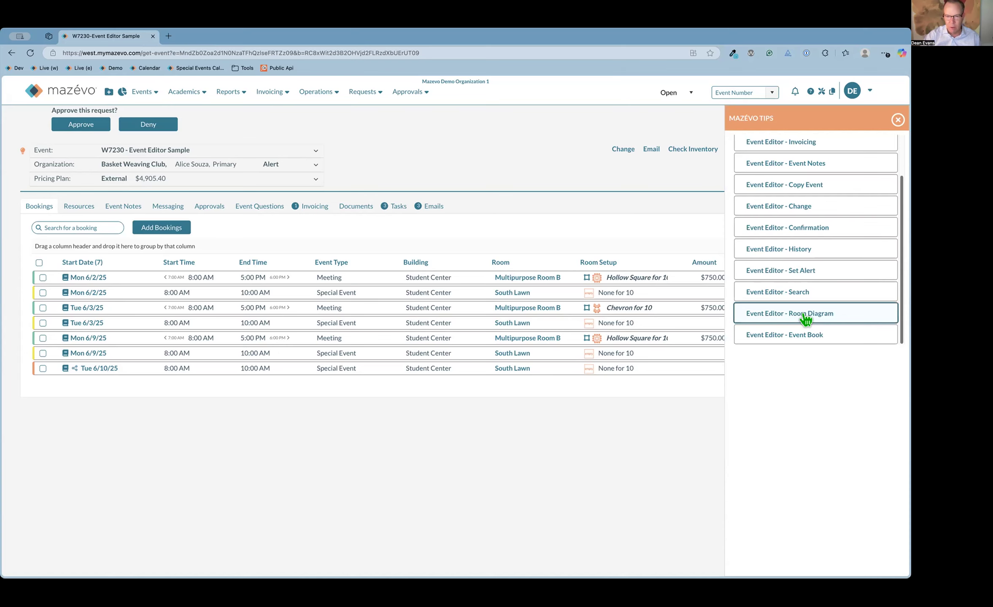
{"action": "left_click", "coordinate": [801, 211]}
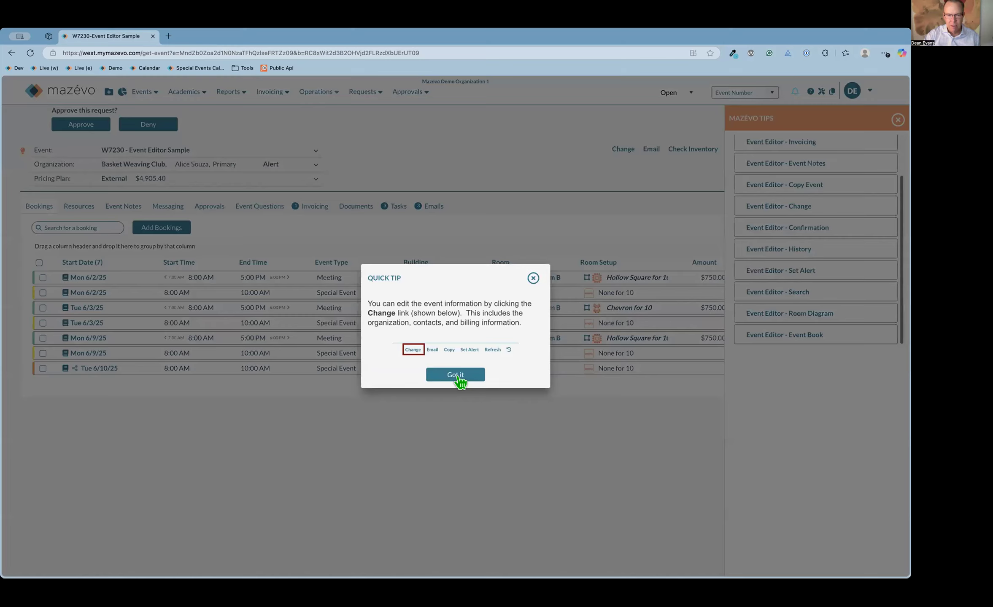
{"action": "left_click", "coordinate": [456, 375]}
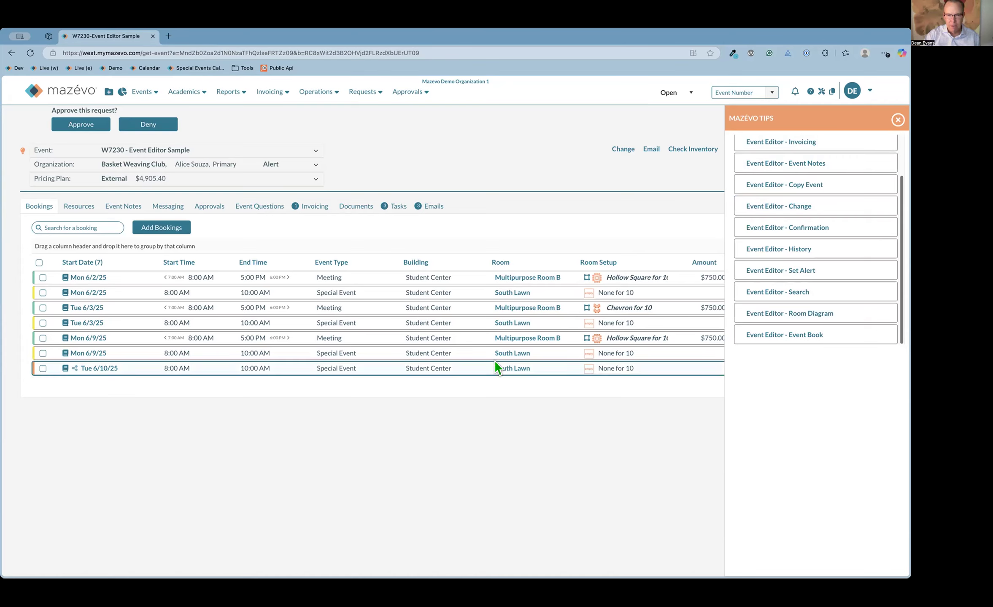
{"action": "left_click", "coordinate": [898, 120]}
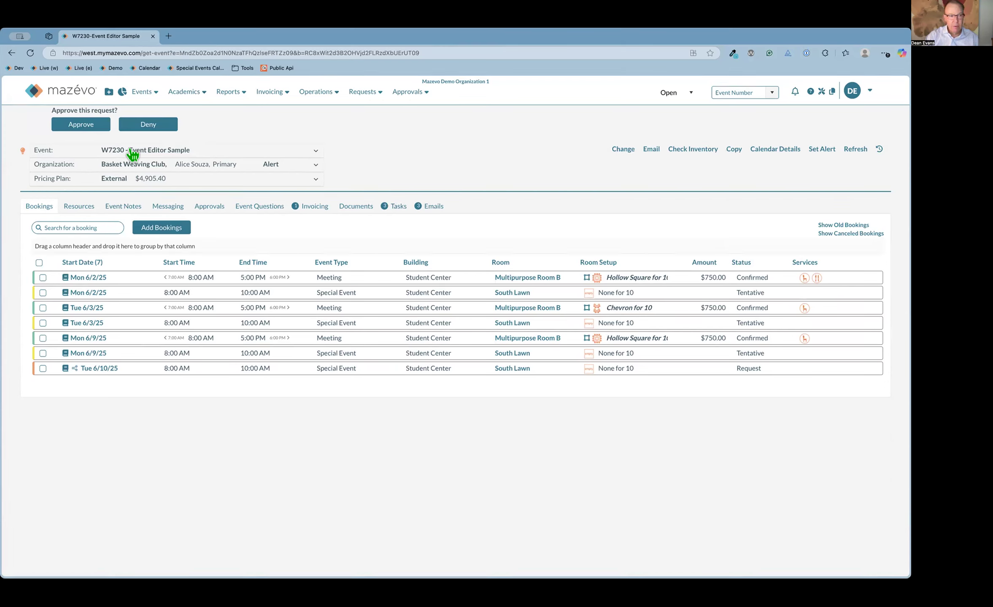
- Expand and collapse the event details and the organization details in the event header
{"action": "left_click", "coordinate": [177, 151]}
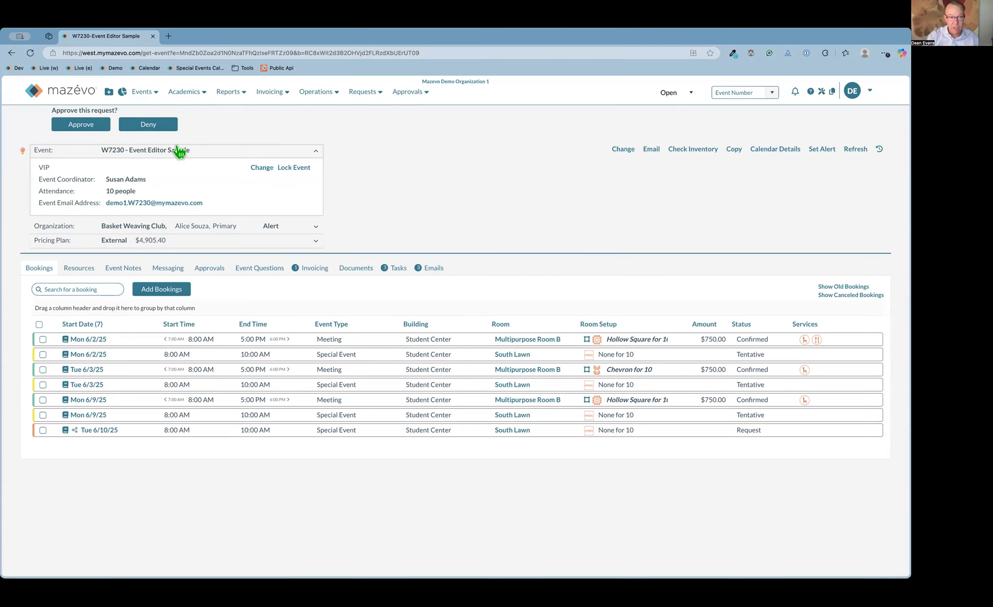
{"action": "left_click", "coordinate": [177, 151]}
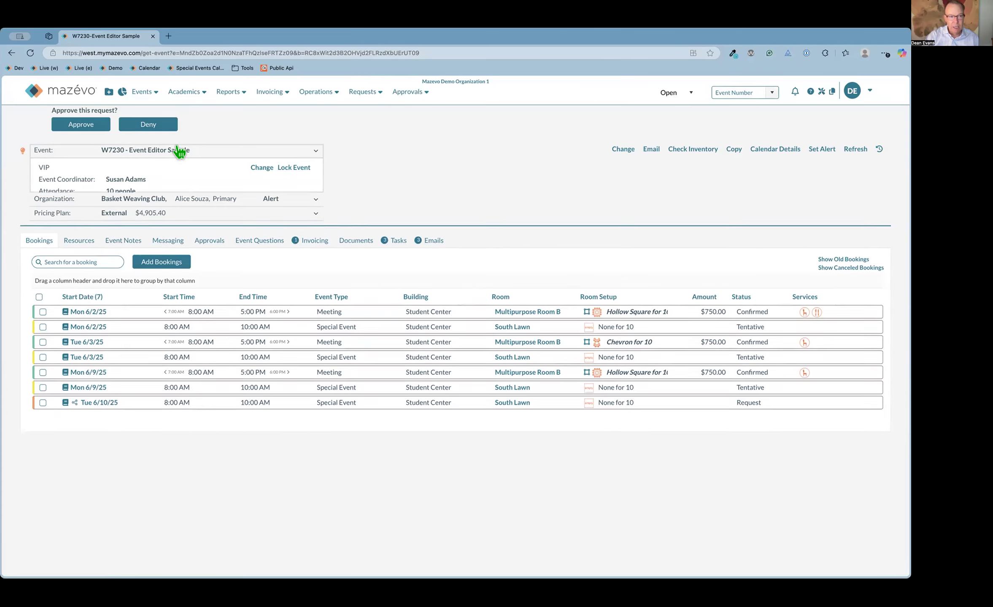
{"action": "left_click", "coordinate": [179, 167]}
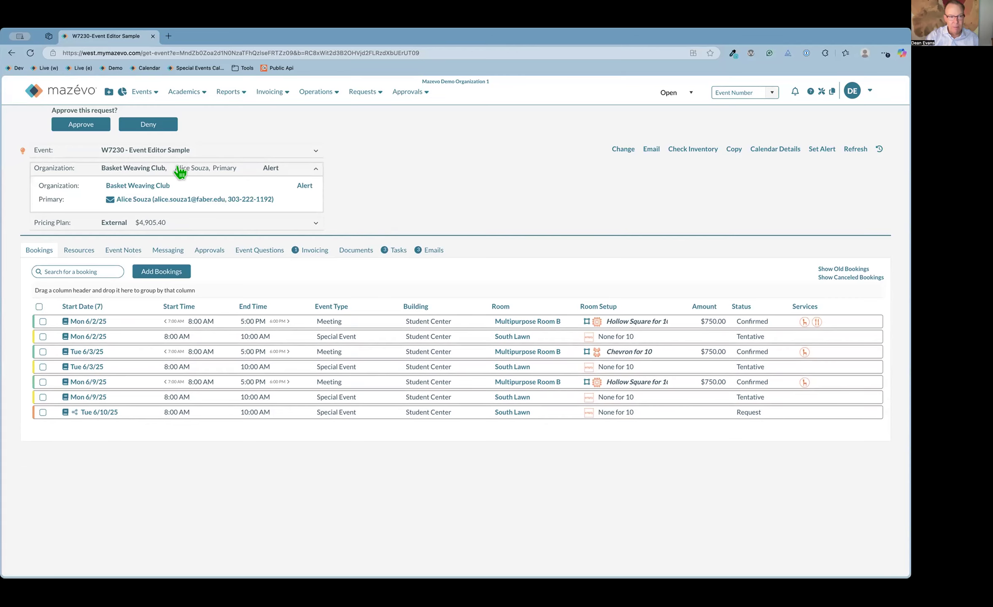
{"action": "left_click", "coordinate": [179, 169]}
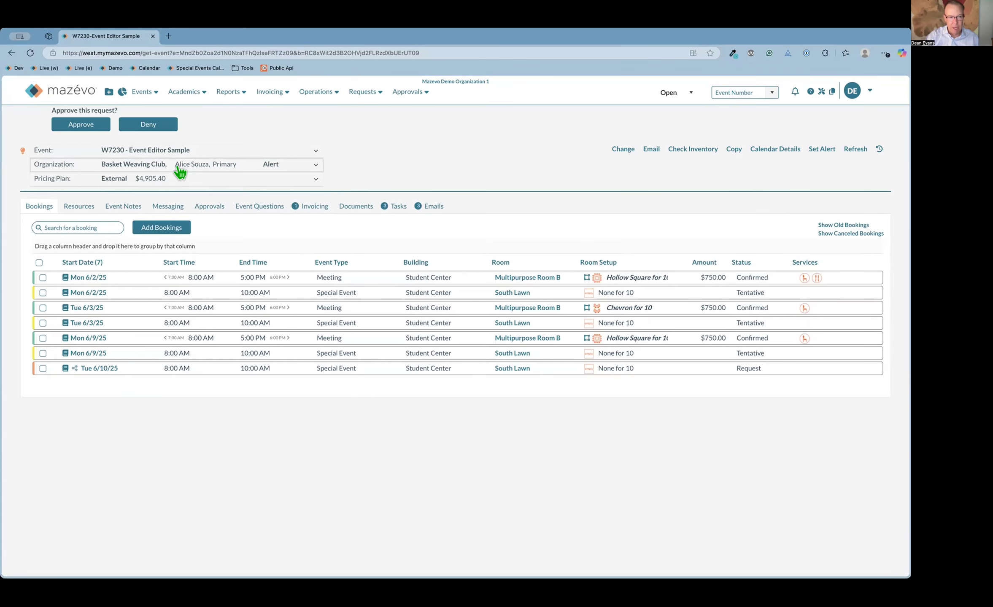
- Expand the event details, select the event email address and collapse the details
{"action": "left_click", "coordinate": [185, 151]}
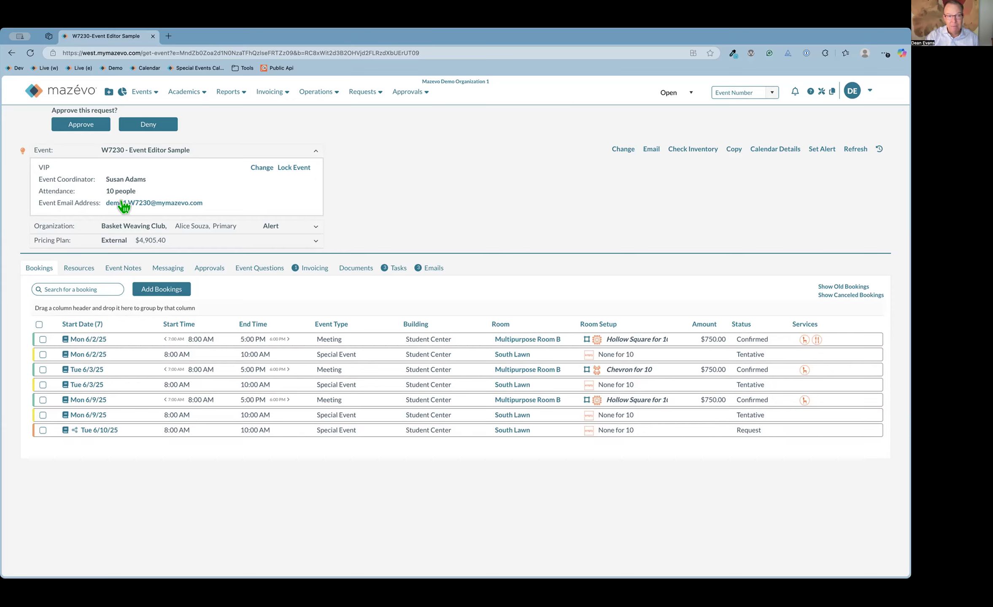
{"action": "left_click", "coordinate": [163, 207]}
{"action": "left_click", "coordinate": [236, 151]}
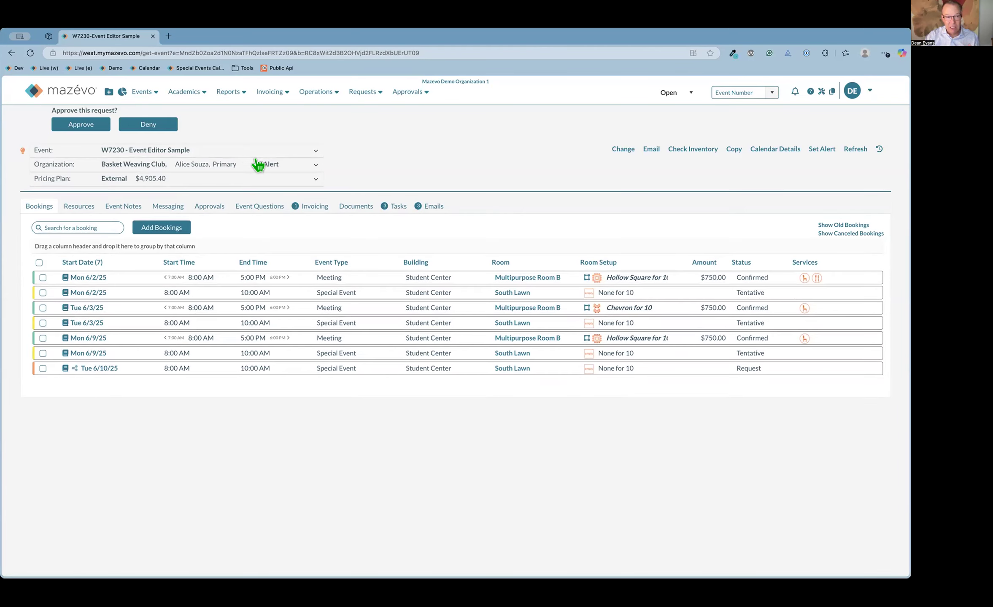
- Lock the Event Editor Sample event against requester changes and collapse its details
{"action": "left_click", "coordinate": [261, 157]}
{"action": "left_click", "coordinate": [291, 168]}
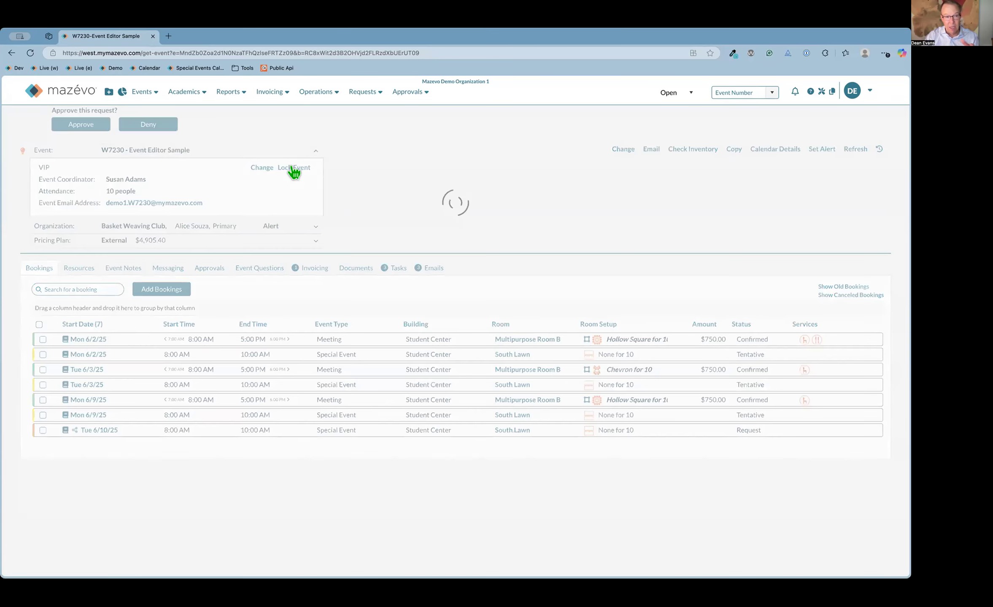
{"action": "left_click", "coordinate": [210, 150]}
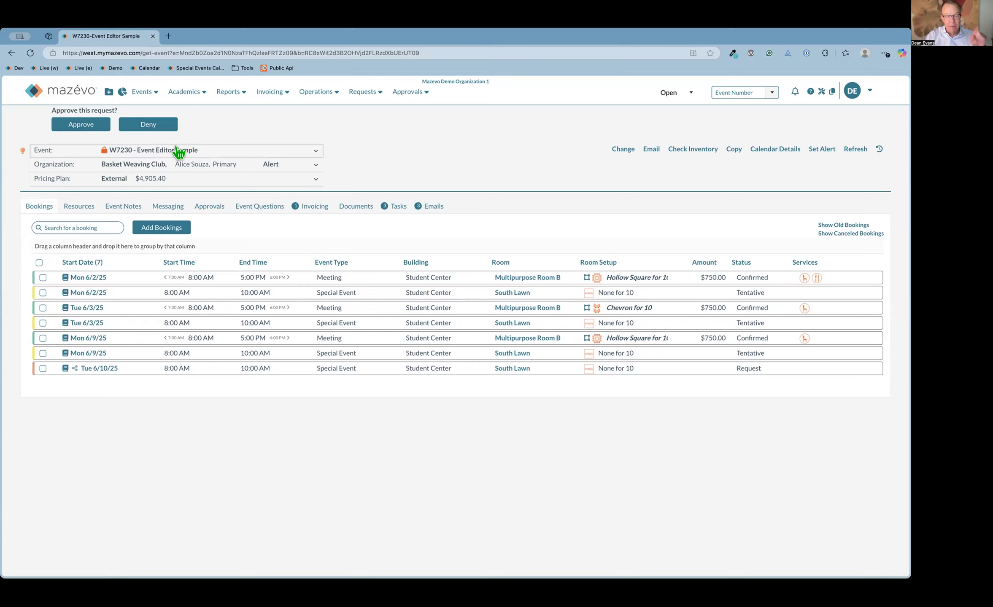
- Unlock the Event Editor Sample event and collapse its details
{"action": "left_click", "coordinate": [196, 153]}
{"action": "left_click", "coordinate": [284, 173]}
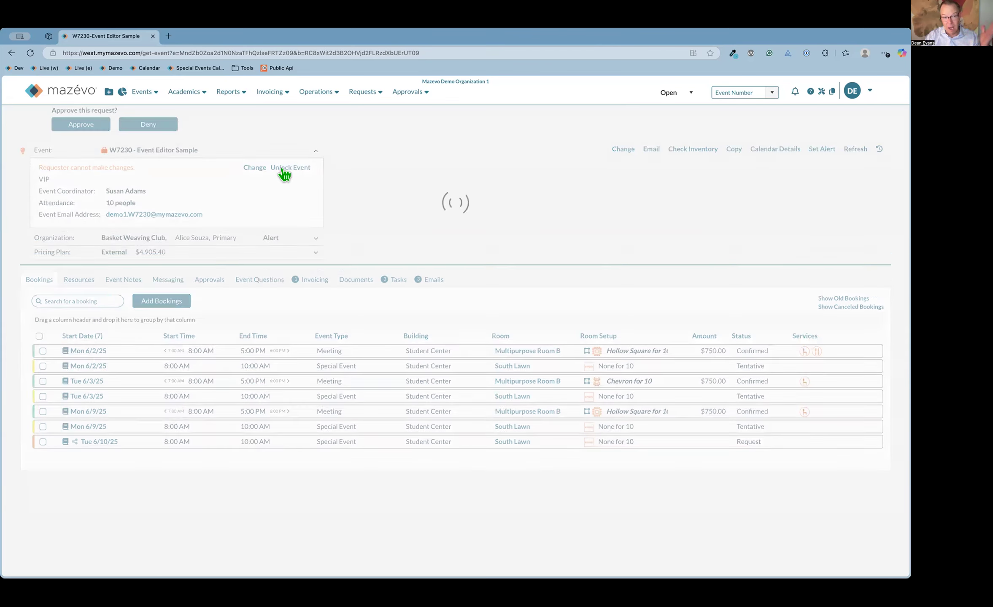
{"action": "left_click", "coordinate": [266, 156]}
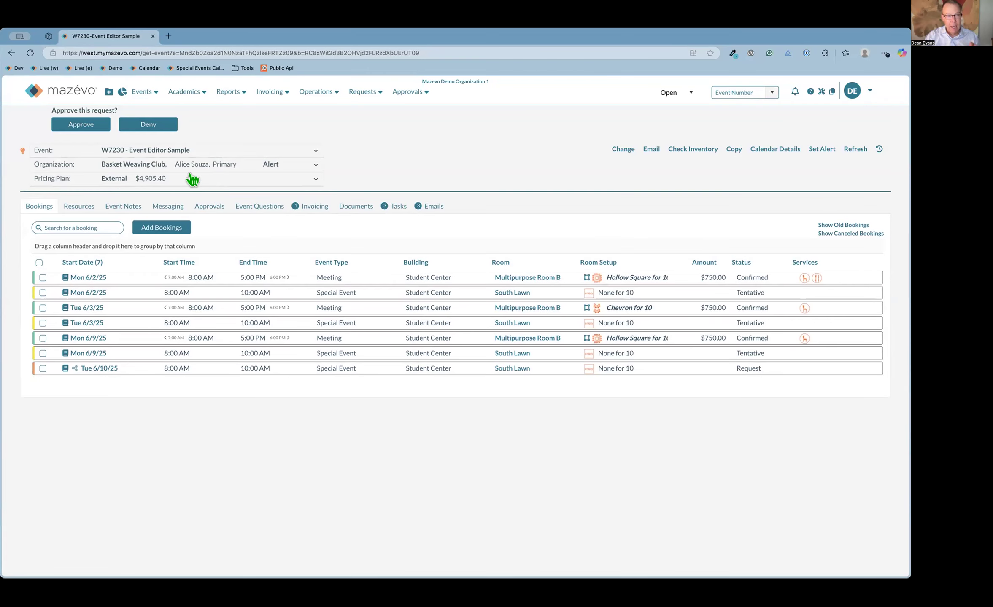
- View the Basket Weaving Club's organization record from the event's organization details and close it without saving
{"action": "left_click", "coordinate": [179, 167]}
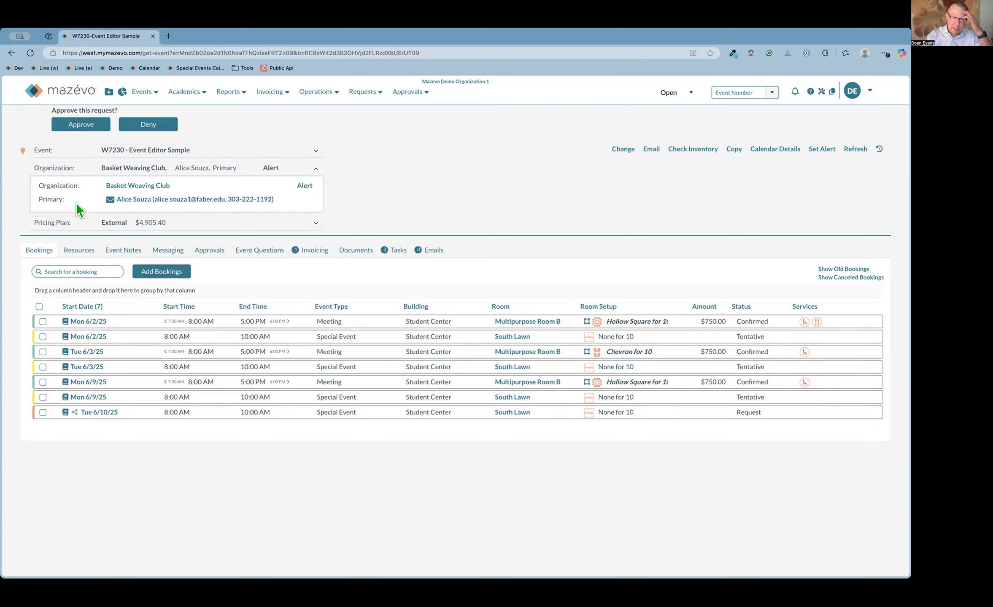
{"action": "left_click", "coordinate": [147, 185]}
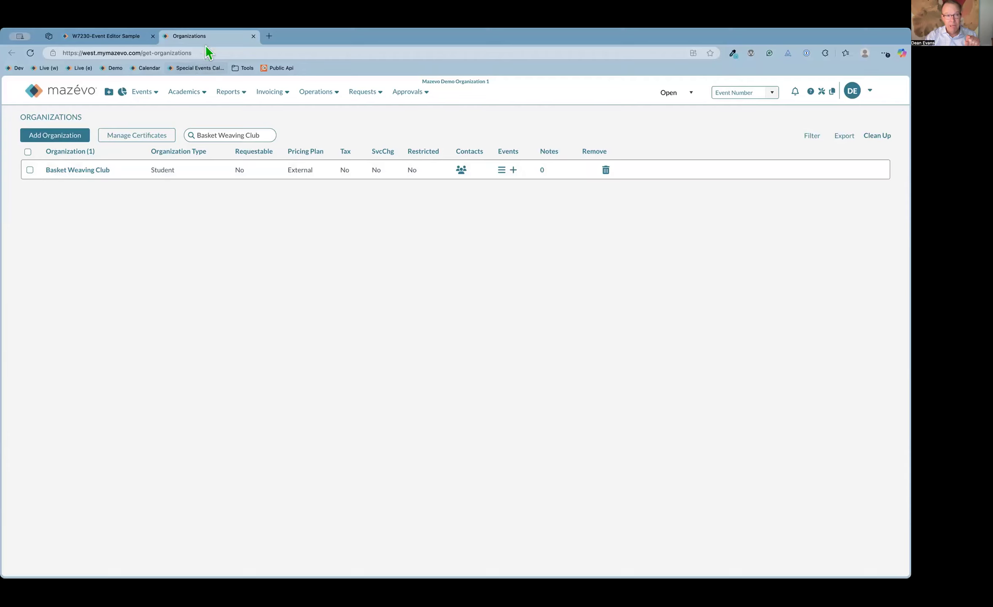
{"action": "left_click", "coordinate": [89, 171]}
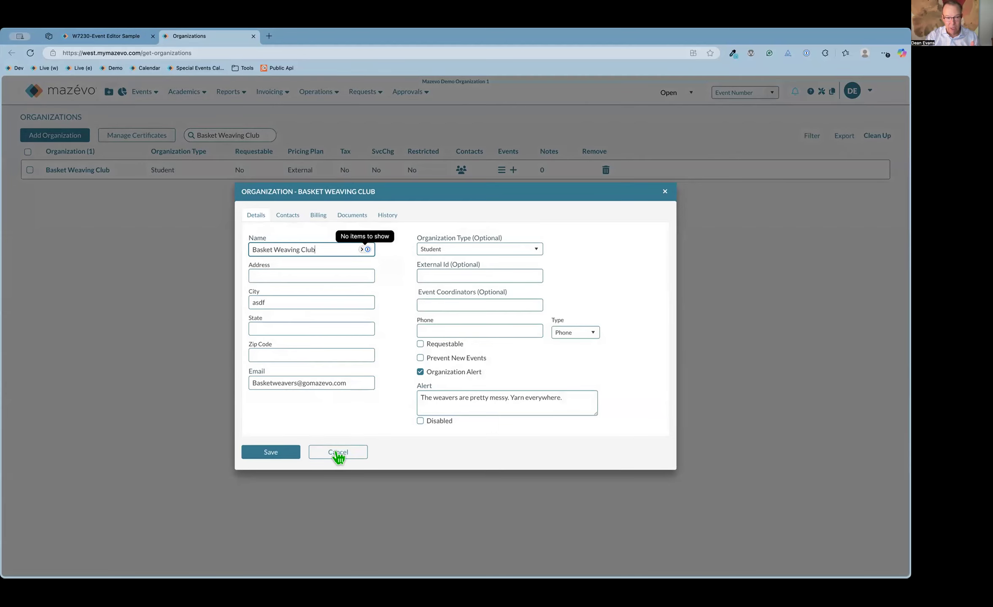
{"action": "left_click", "coordinate": [340, 453]}
{"action": "left_click", "coordinate": [253, 36]}
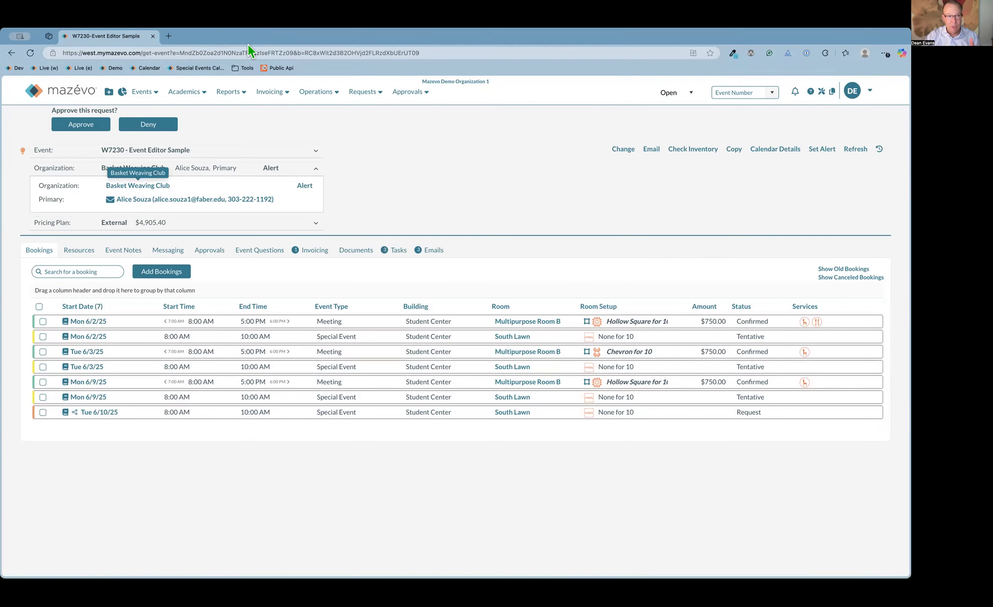
- View the primary contact's record from the organization details and return to the event
{"action": "left_click", "coordinate": [169, 200]}
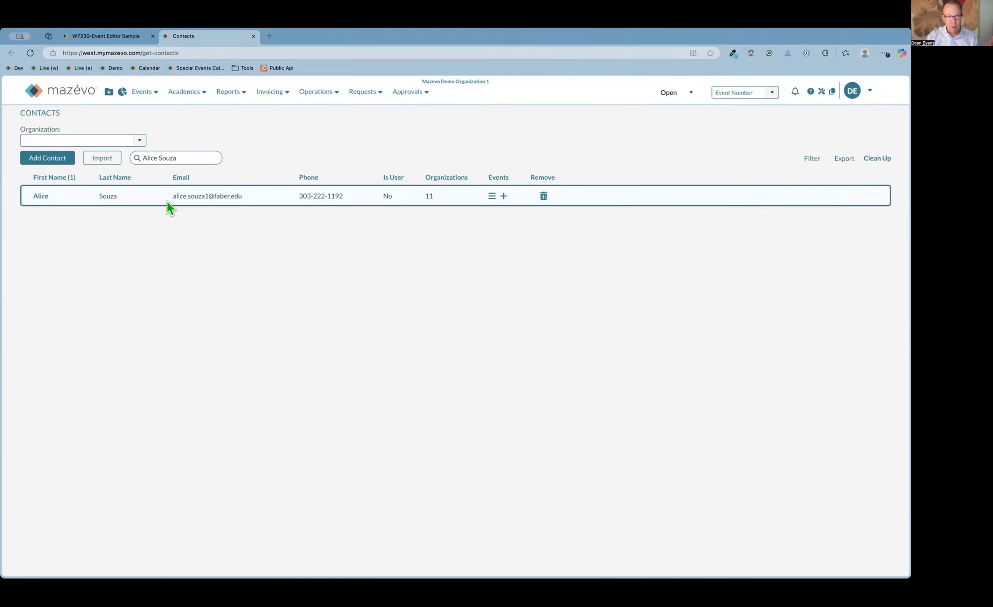
{"action": "left_click", "coordinate": [253, 37]}
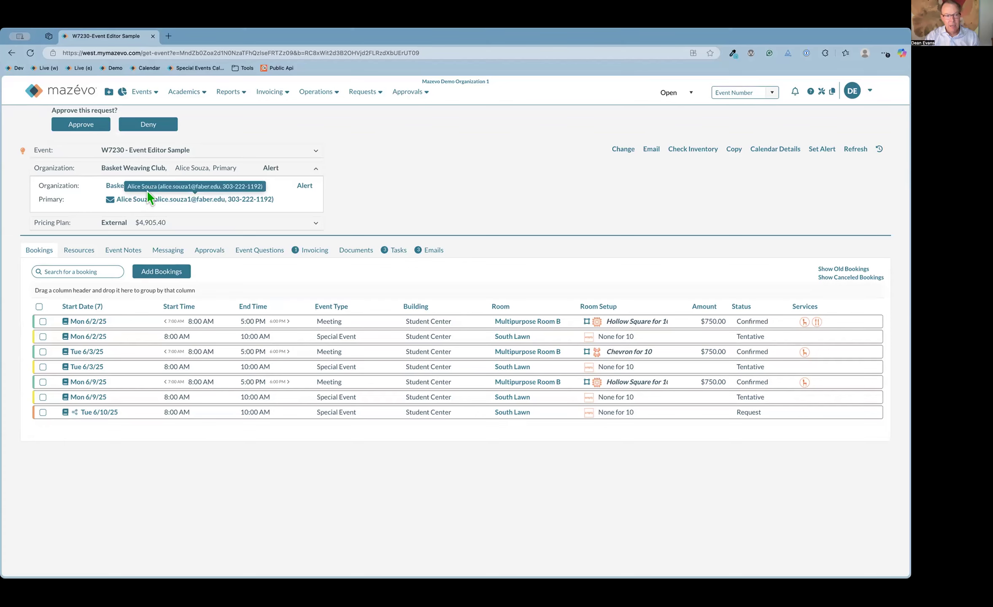
- View the Basket Weaving Club's alert from the event's organization details, close it, and collapse the details
{"action": "left_click", "coordinate": [302, 188]}
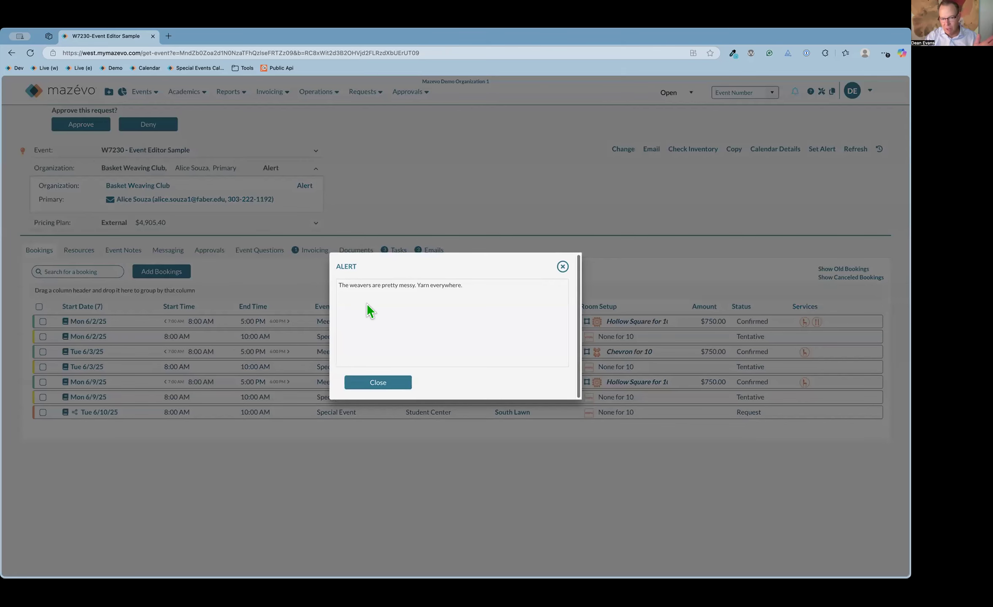
{"action": "left_click", "coordinate": [367, 382]}
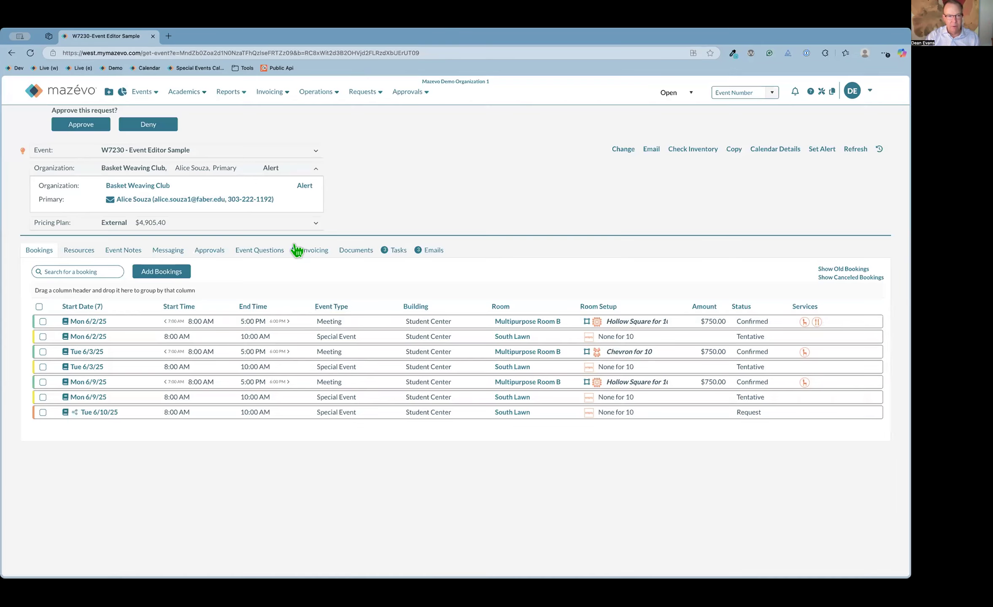
{"action": "left_click", "coordinate": [225, 171]}
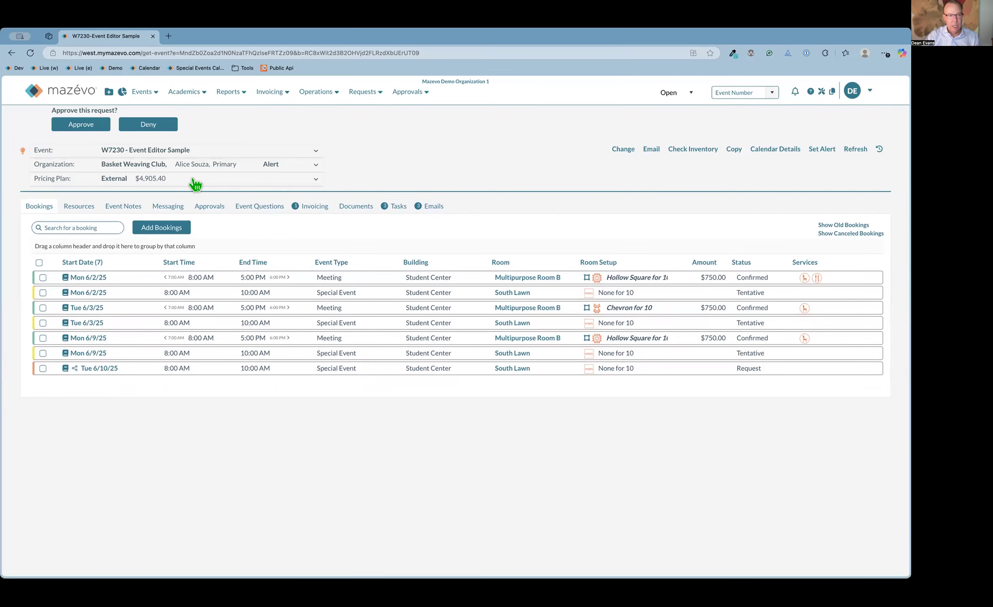
- View the breakdown of the event's charges in the pricing plan details and collapse them
{"action": "left_click", "coordinate": [194, 181]}
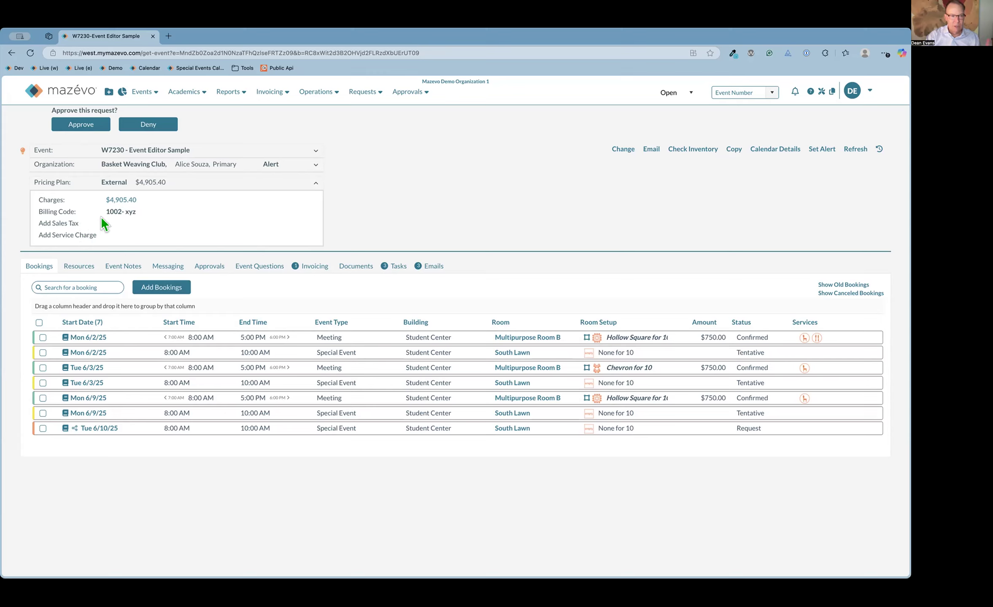
{"action": "mouse_move", "coordinate": [125, 201]}
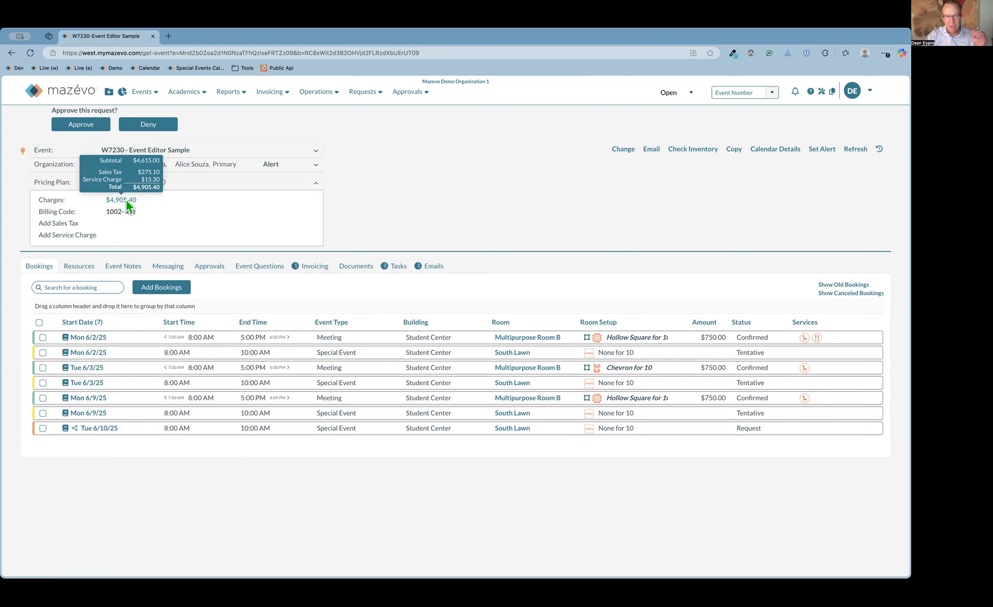
{"action": "left_click", "coordinate": [189, 185]}
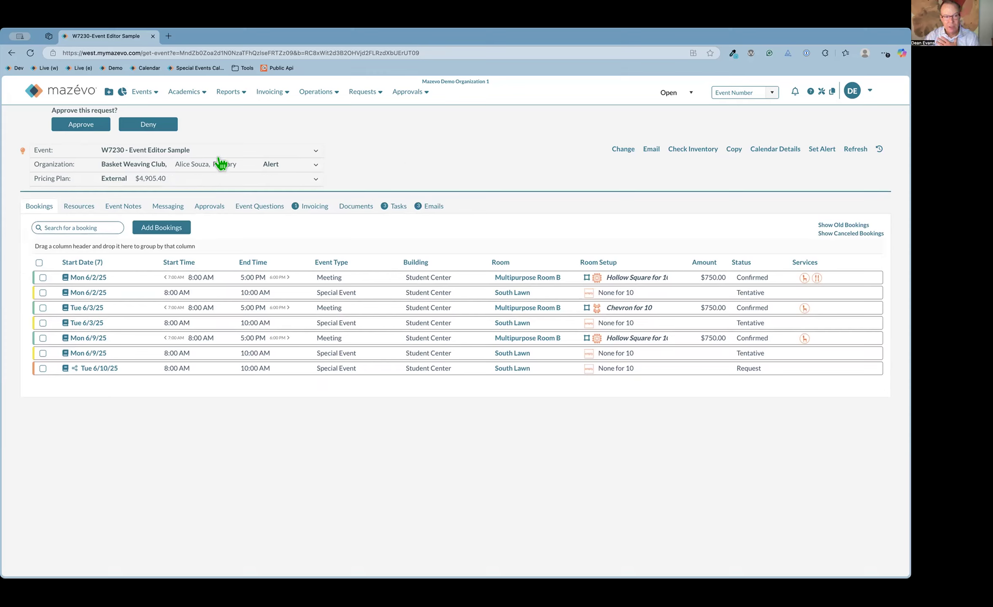
- Start changing the Event Editor Sample event and add the admin user as a second event coordinator
{"action": "left_click", "coordinate": [622, 150]}
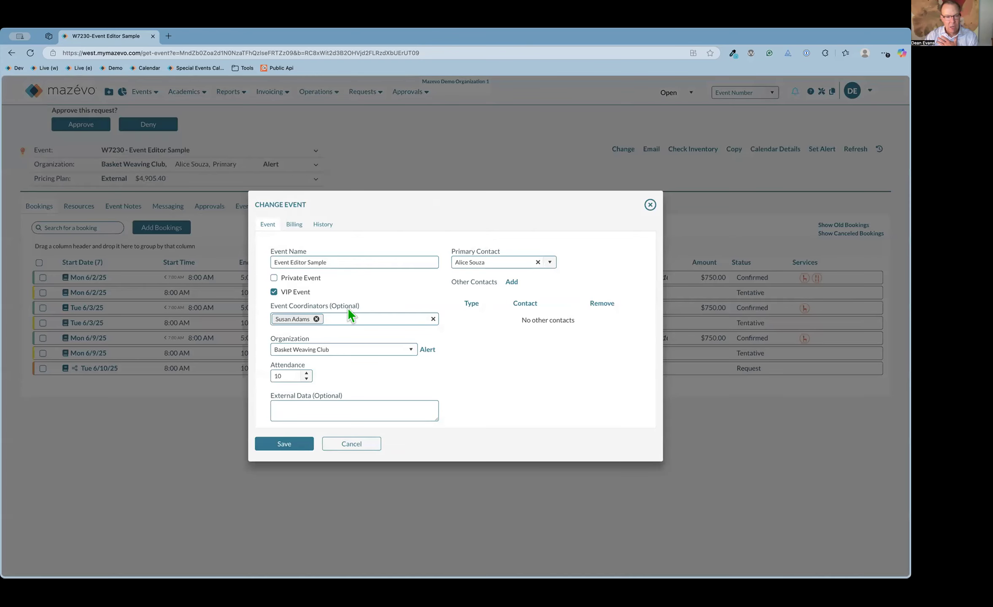
{"action": "left_click", "coordinate": [378, 321]}
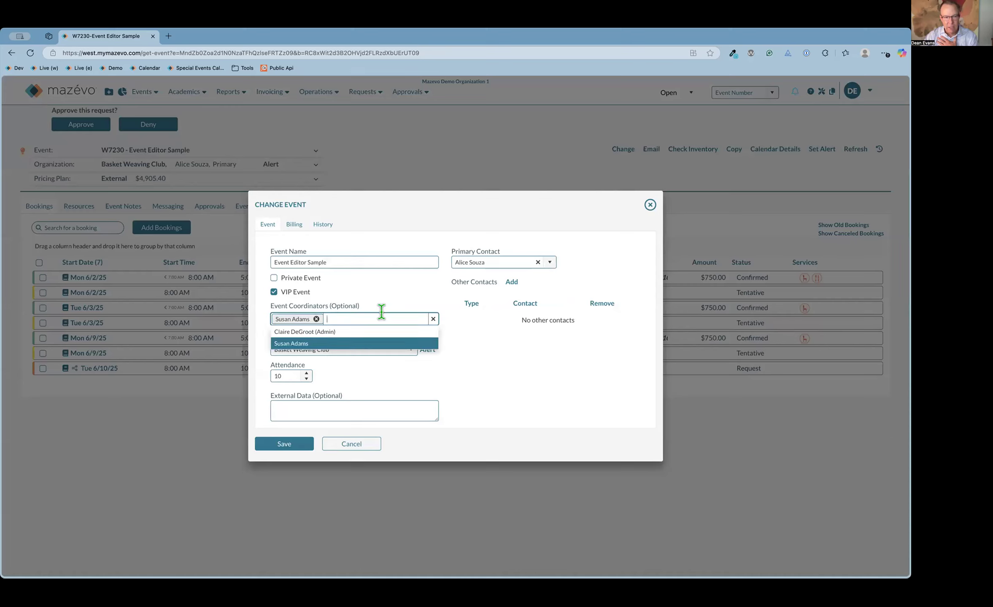
{"action": "left_click", "coordinate": [377, 338]}
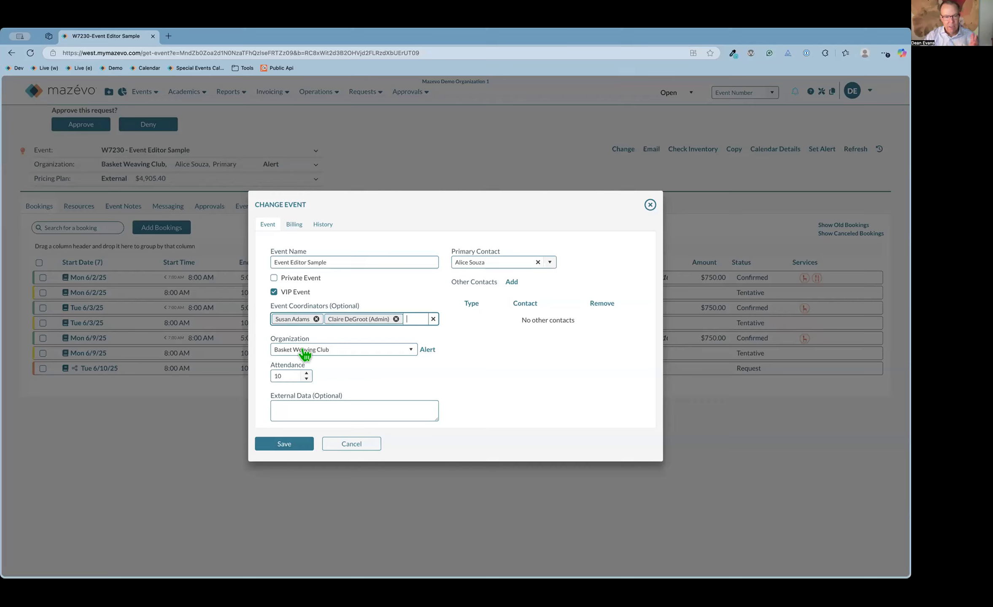
- Browse the available organizations and primary contacts for the event without changing either selection
{"action": "left_click", "coordinate": [409, 352]}
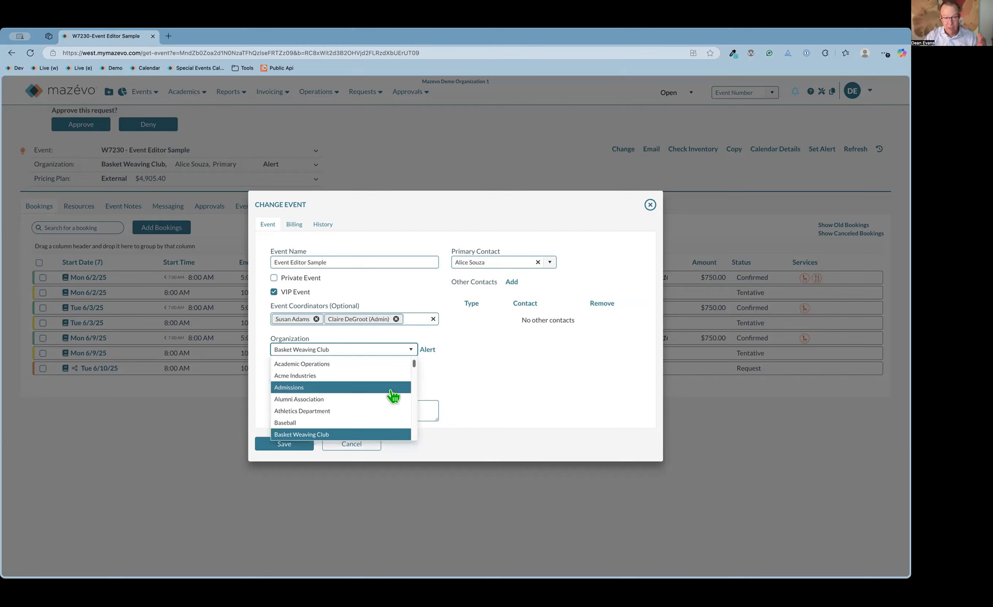
{"action": "scroll", "coordinate": [393, 394], "scroll_direction": "down", "scroll_amount": 3}
{"action": "left_click", "coordinate": [464, 371]}
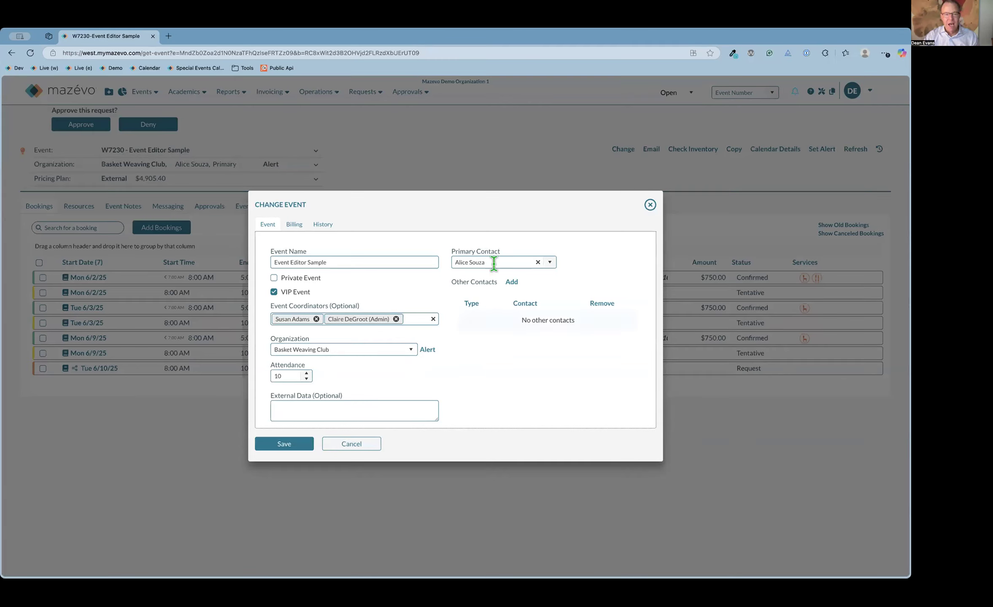
{"action": "left_click", "coordinate": [549, 264]}
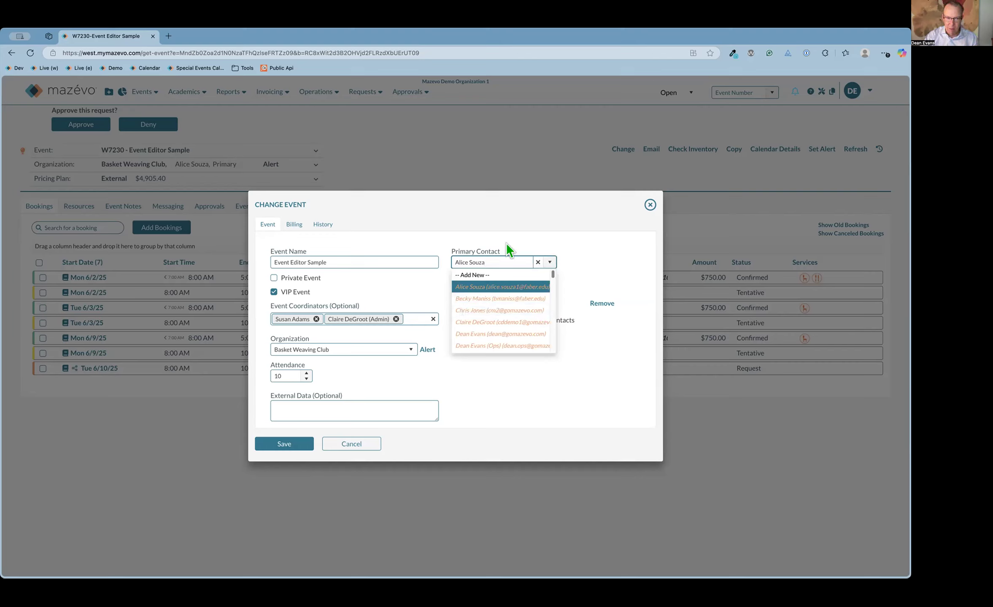
{"action": "scroll", "coordinate": [538, 316], "scroll_direction": "down", "scroll_amount": 2}
{"action": "scroll", "coordinate": [533, 312], "scroll_direction": "down", "scroll_amount": 3}
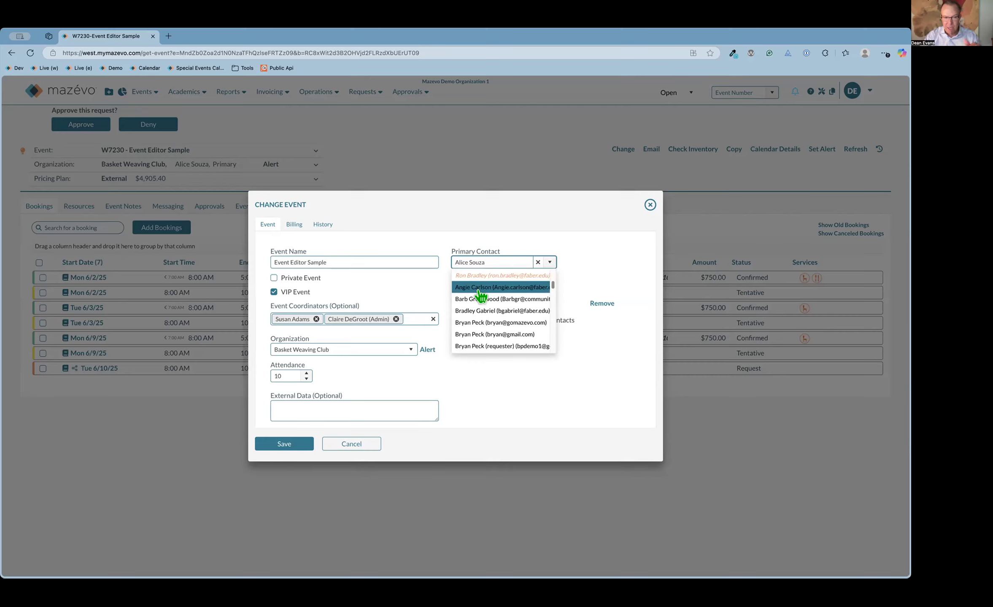
{"action": "left_click", "coordinate": [625, 265]}
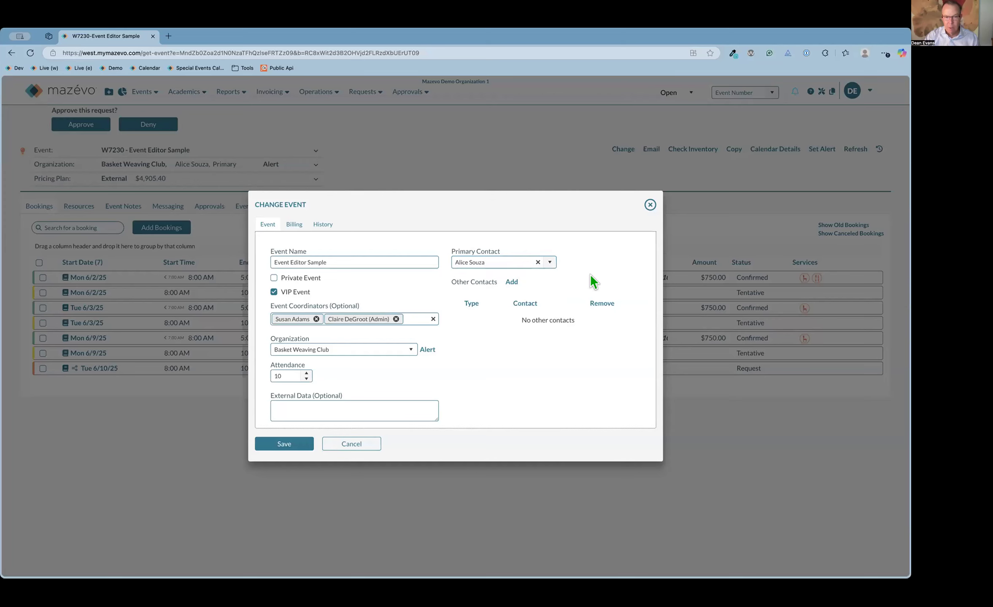
- Add another contact of type Secondary to the event, choosing one of the organization's highlighted contacts
{"action": "left_click", "coordinate": [511, 282]}
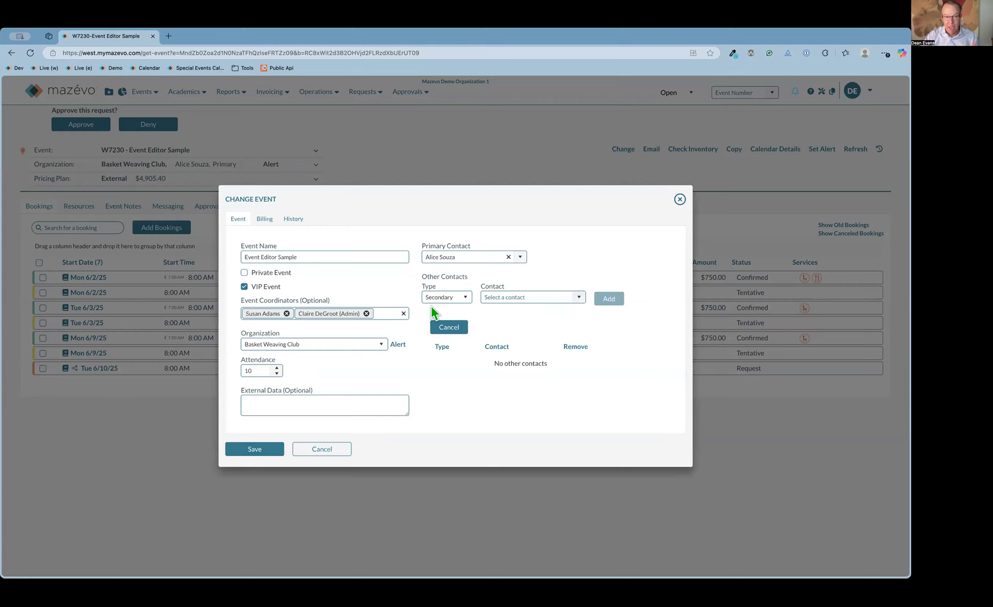
{"action": "left_click", "coordinate": [576, 297]}
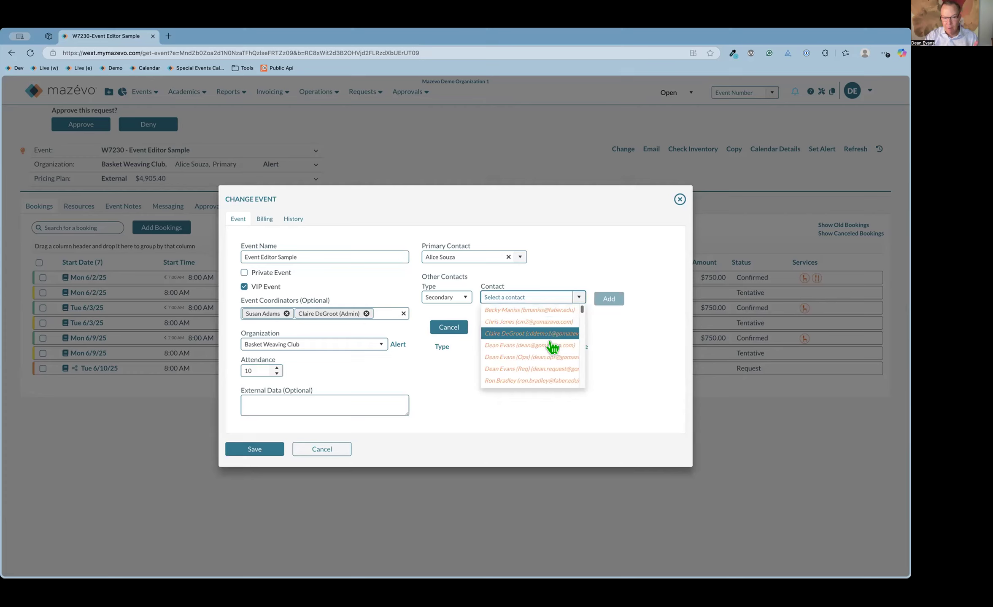
{"action": "left_click", "coordinate": [540, 381]}
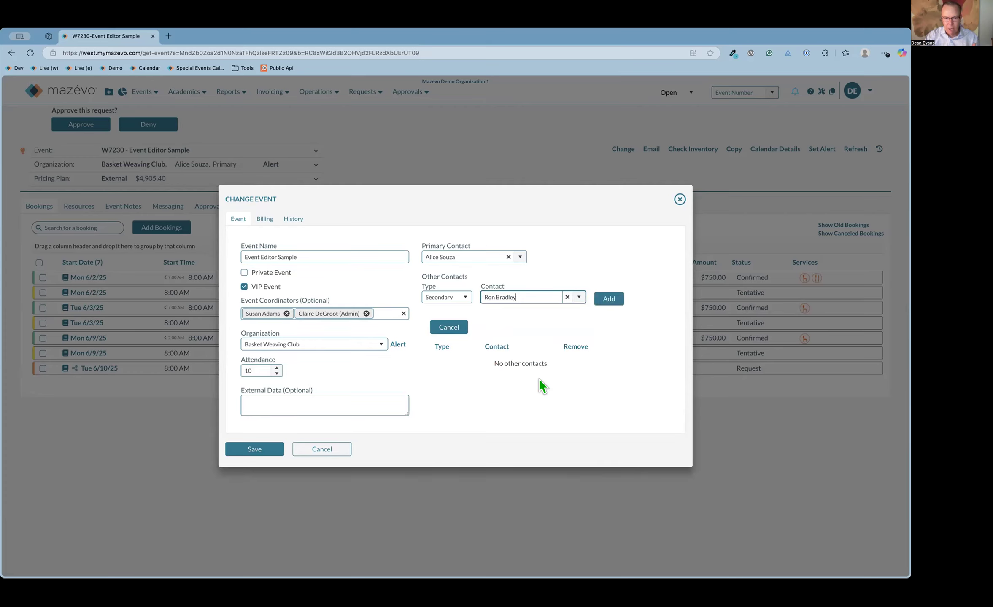
{"action": "left_click", "coordinate": [606, 298]}
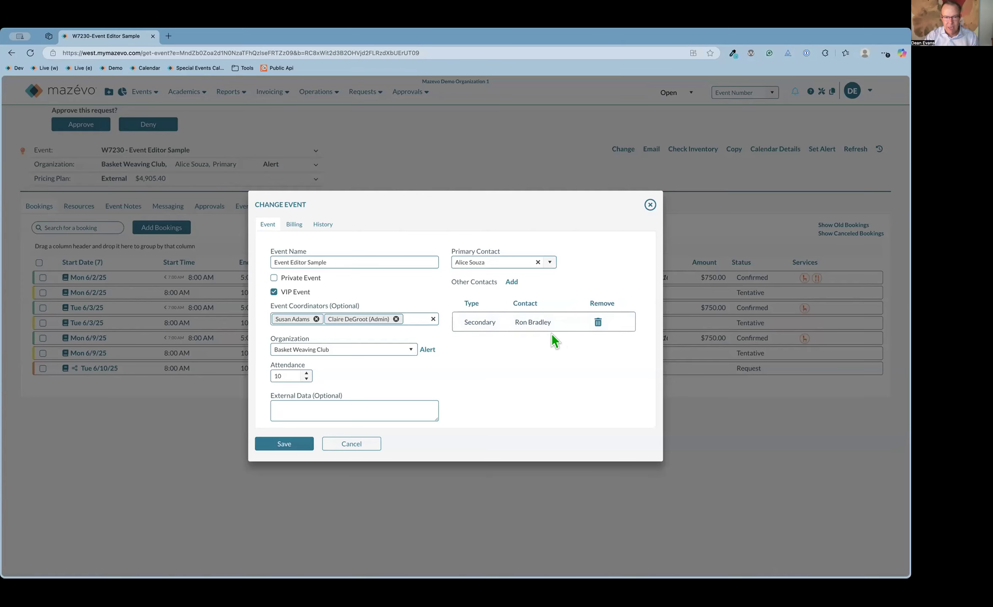
- Add another contact of type Billing to the event, choosing a person from the full contact list
{"action": "left_click", "coordinate": [511, 282]}
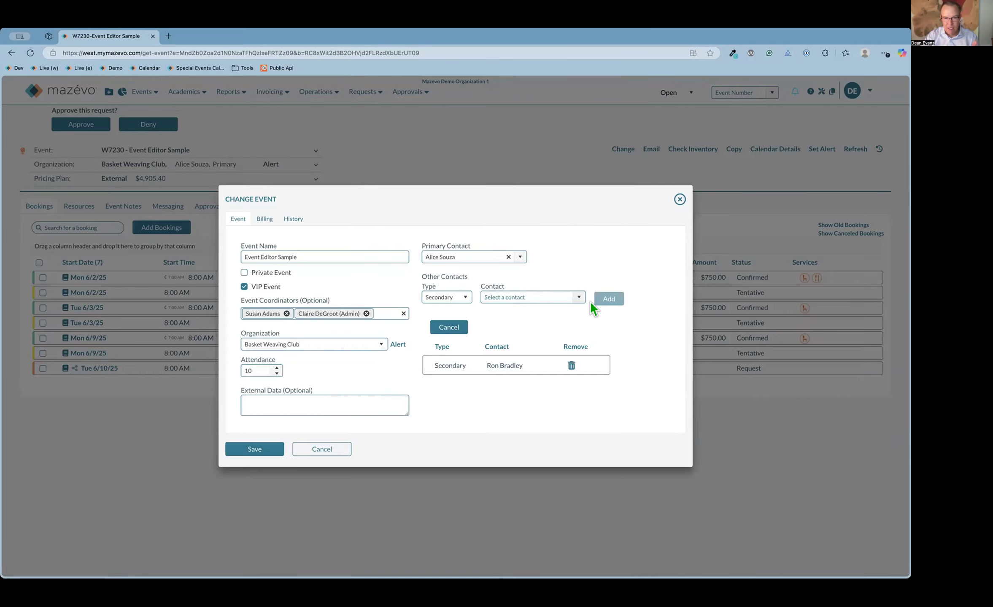
{"action": "left_click", "coordinate": [465, 298]}
{"action": "left_click", "coordinate": [463, 327]}
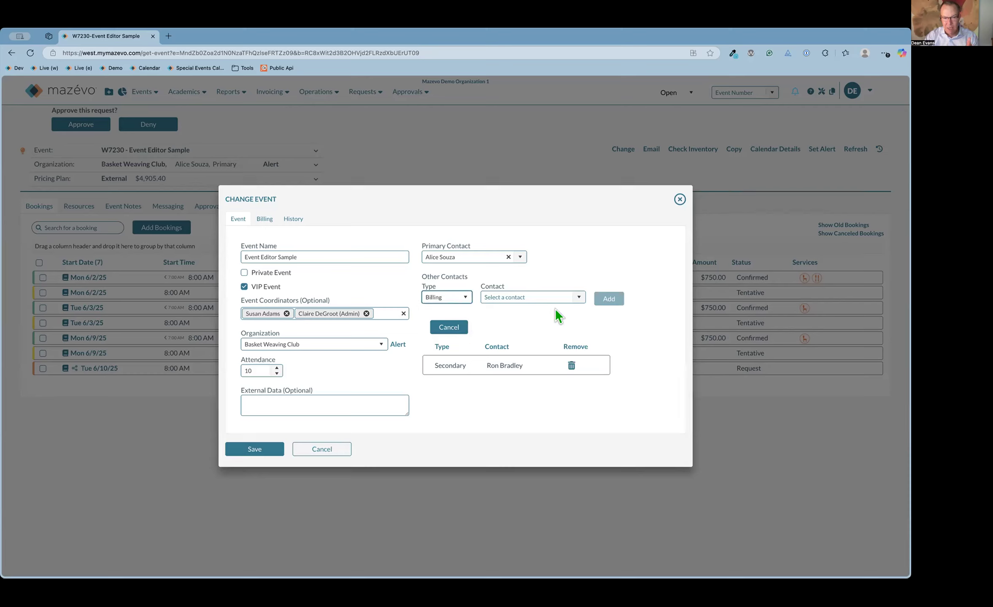
{"action": "left_click", "coordinate": [580, 298]}
{"action": "scroll", "coordinate": [567, 364], "scroll_direction": "down", "scroll_amount": 2}
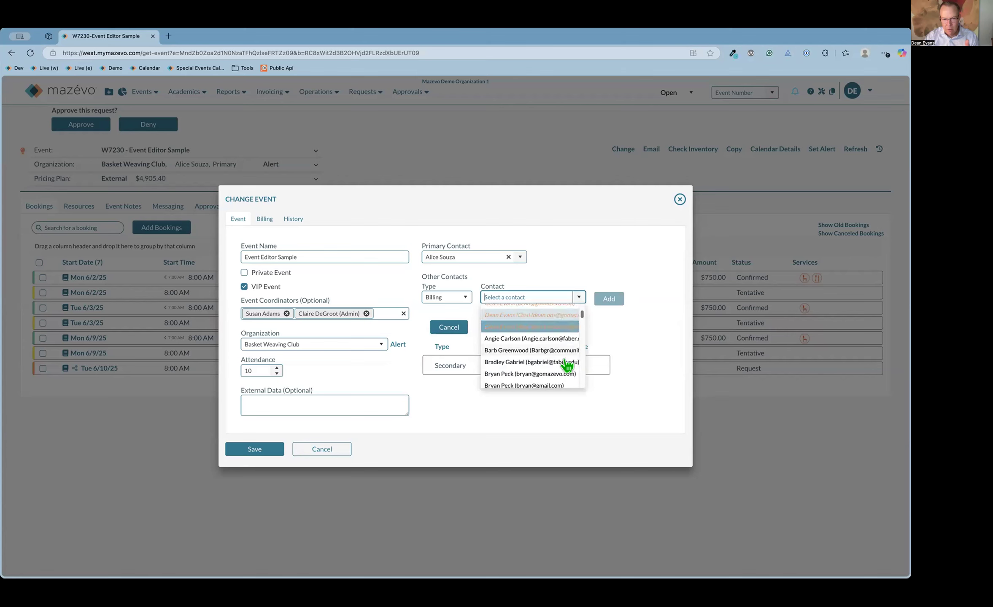
{"action": "left_click", "coordinate": [527, 373]}
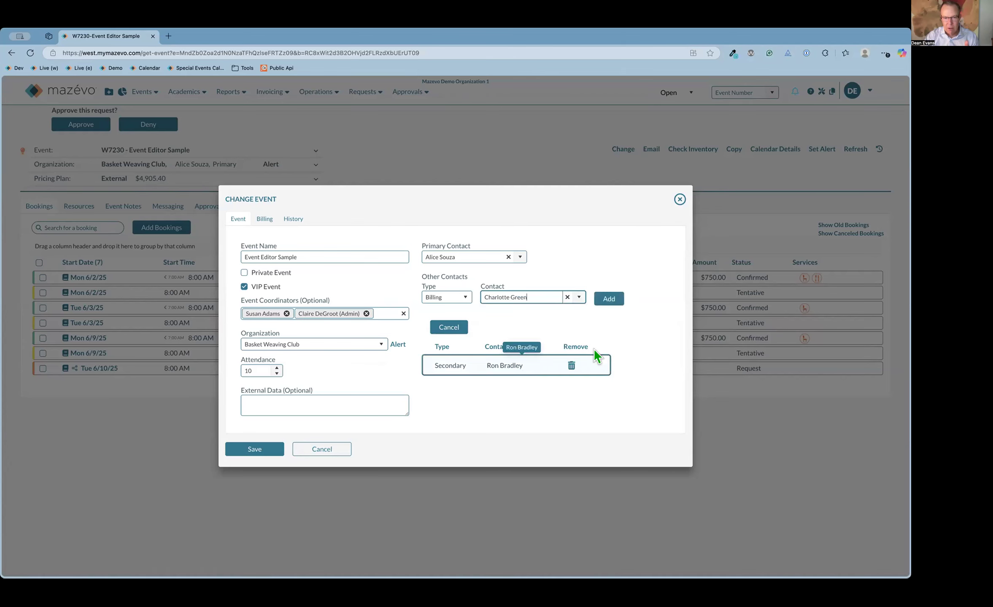
{"action": "left_click", "coordinate": [609, 295]}
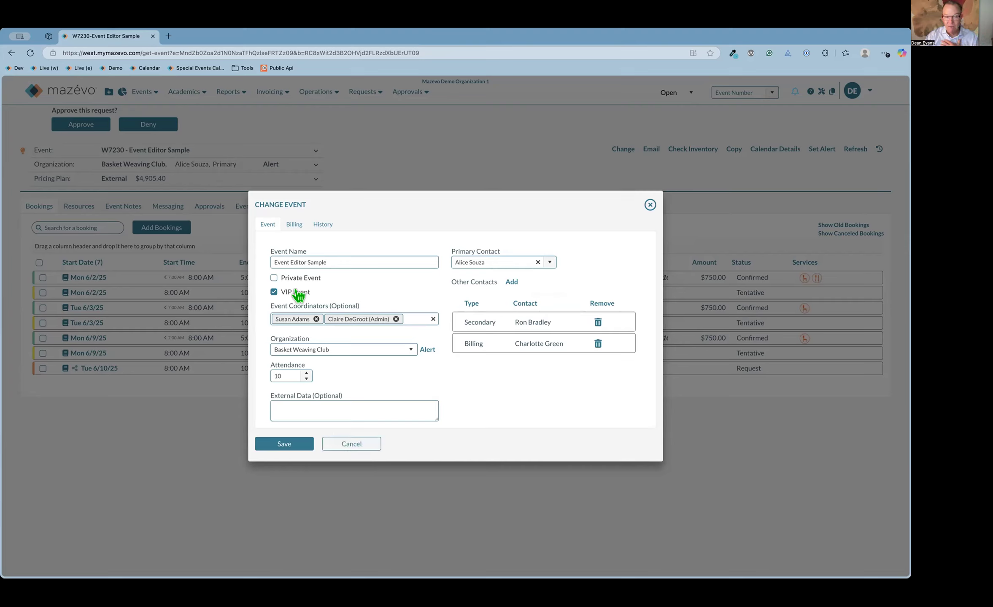
- Review the event's billing settings and change history, and save the event changes
{"action": "left_click", "coordinate": [295, 224]}
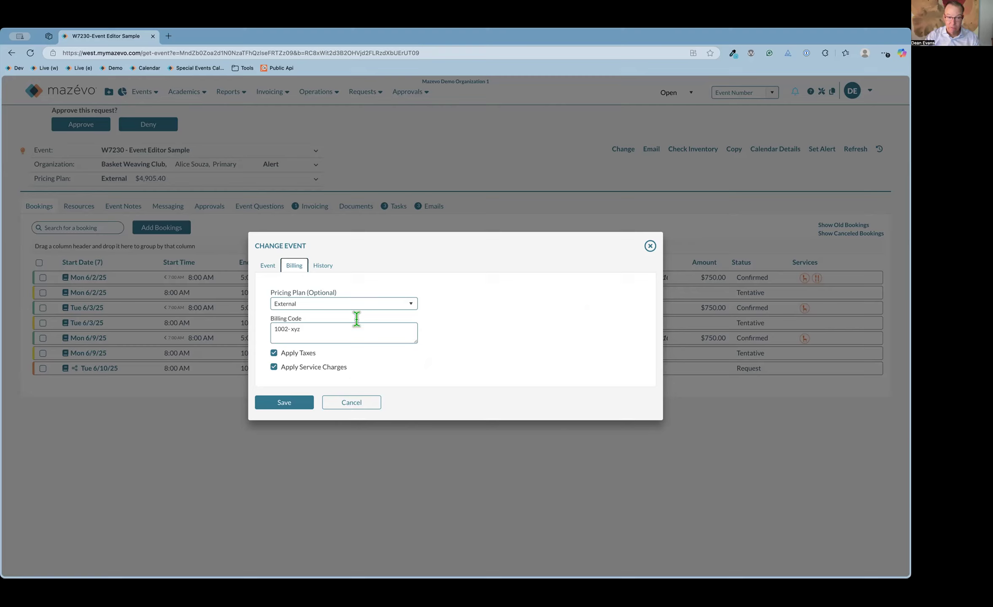
{"action": "left_click", "coordinate": [317, 269]}
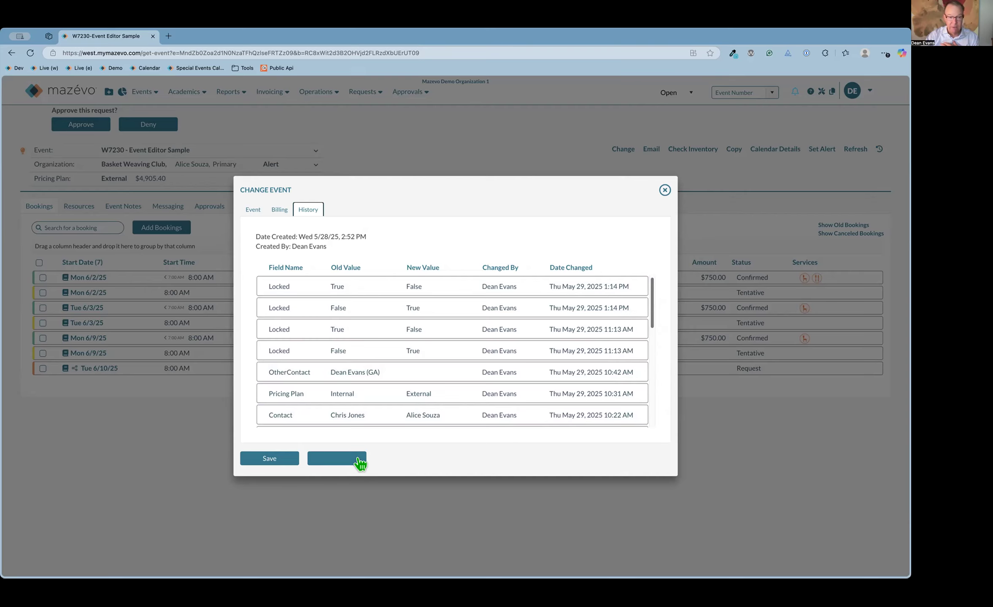
{"action": "left_click", "coordinate": [248, 212]}
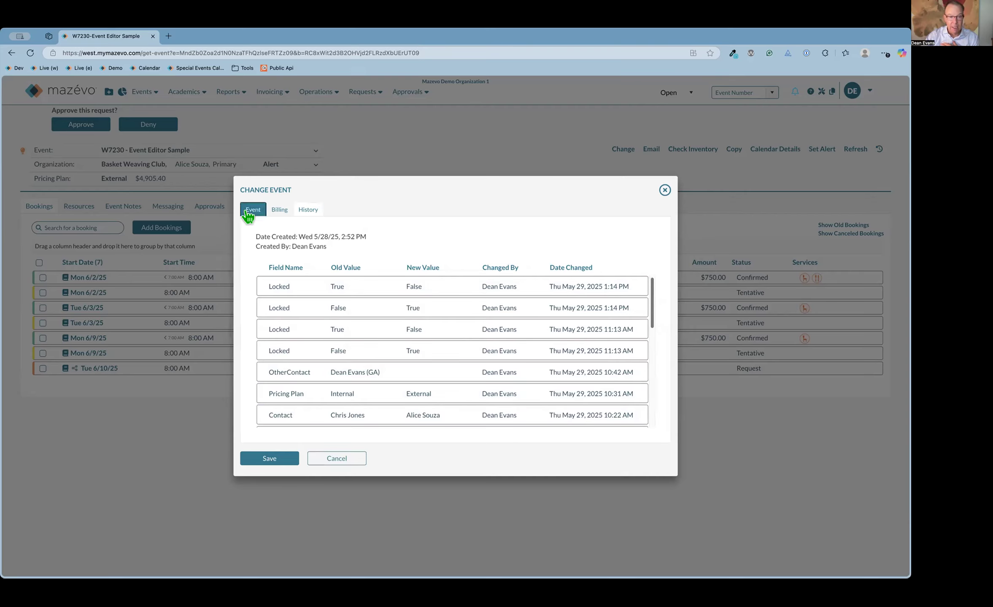
{"action": "left_click", "coordinate": [283, 445]}
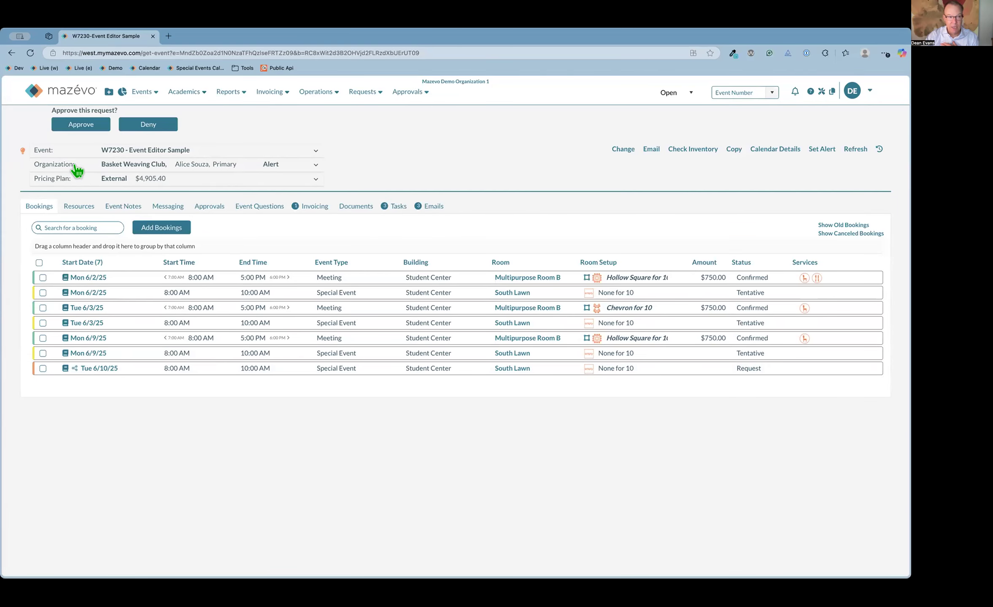
- Review the contacts in the event's organization details, and check the event's inventory for overbooked resources
{"action": "left_click", "coordinate": [64, 165]}
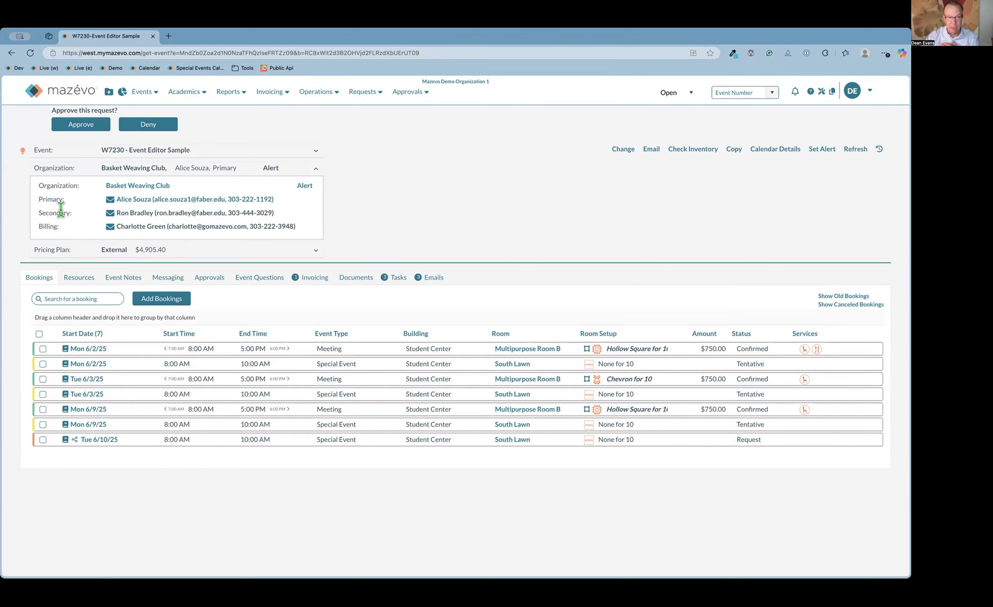
{"action": "left_click", "coordinate": [64, 170]}
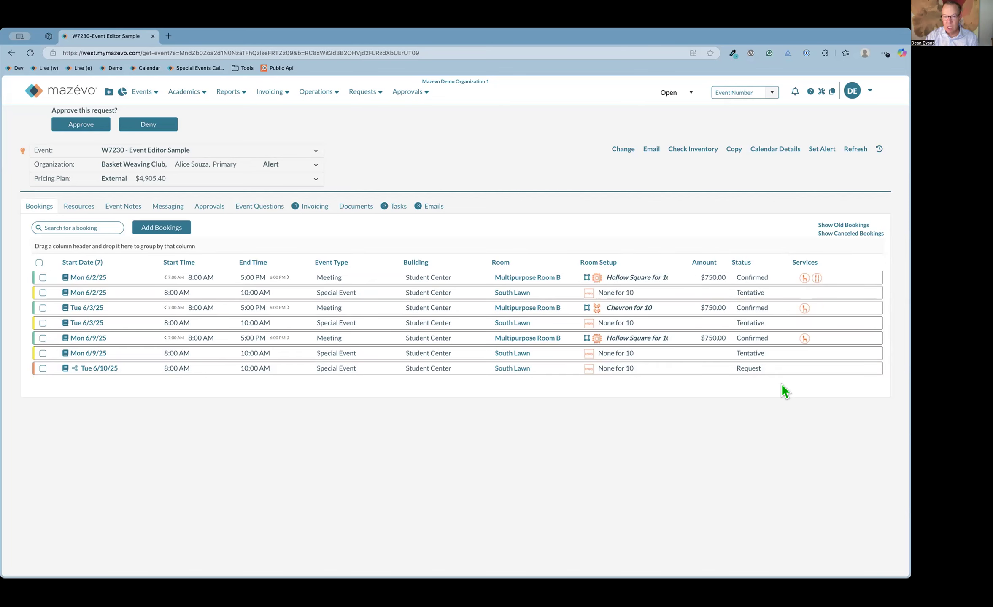
{"action": "left_click", "coordinate": [687, 150]}
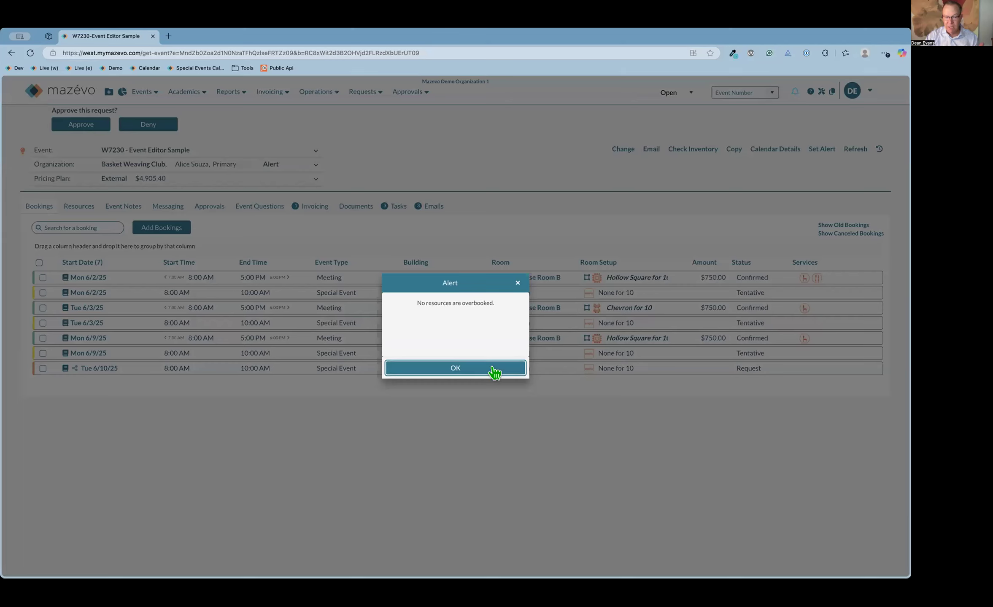
{"action": "left_click", "coordinate": [494, 372]}
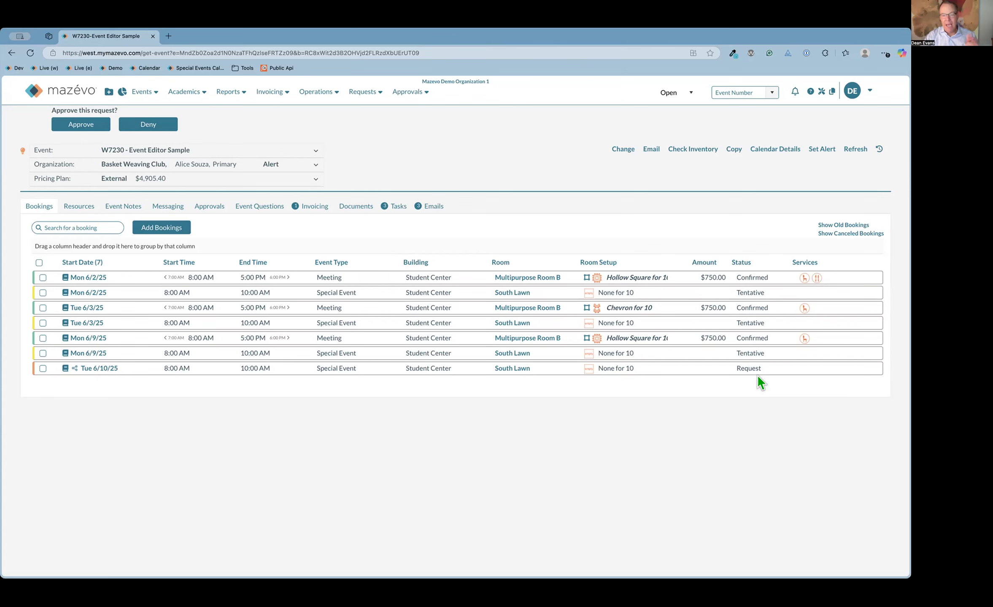
- Explore the new status list and the conflict status option for copying the event, and cancel without copying
{"action": "left_click", "coordinate": [734, 150]}
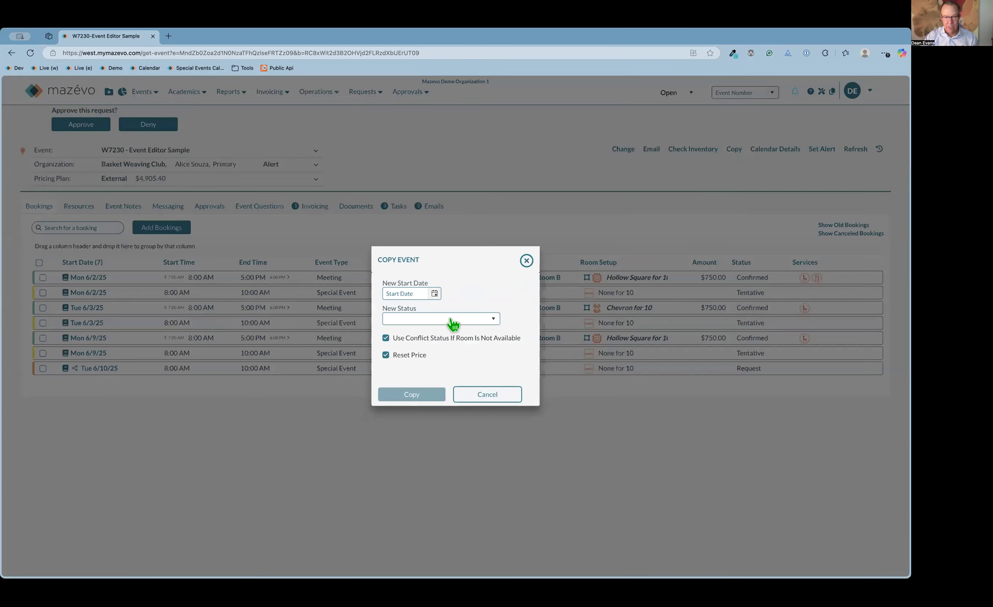
{"action": "left_click", "coordinate": [490, 323]}
{"action": "left_click", "coordinate": [486, 281]}
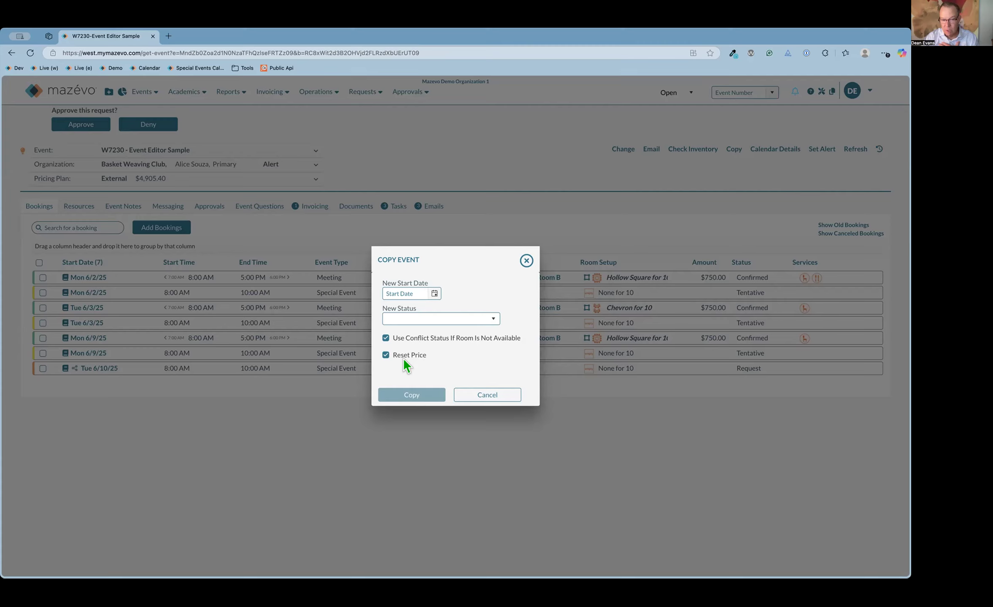
{"action": "left_click", "coordinate": [386, 340]}
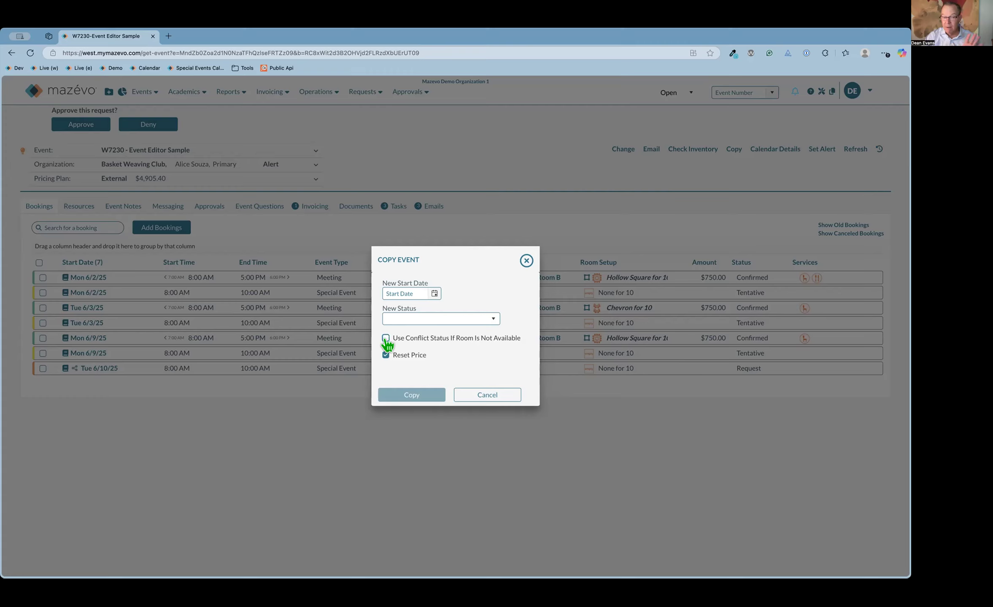
{"action": "left_click", "coordinate": [386, 340]}
{"action": "left_click", "coordinate": [470, 395]}
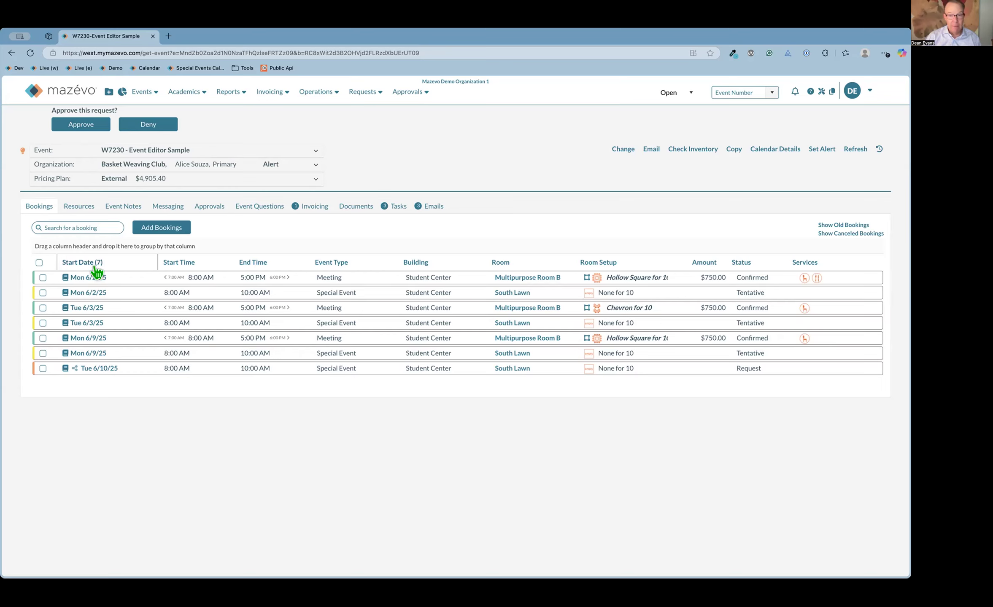
- Show the old and canceled bookings of the event in the bookings list
{"action": "left_click", "coordinate": [852, 227]}
{"action": "left_click", "coordinate": [851, 234]}
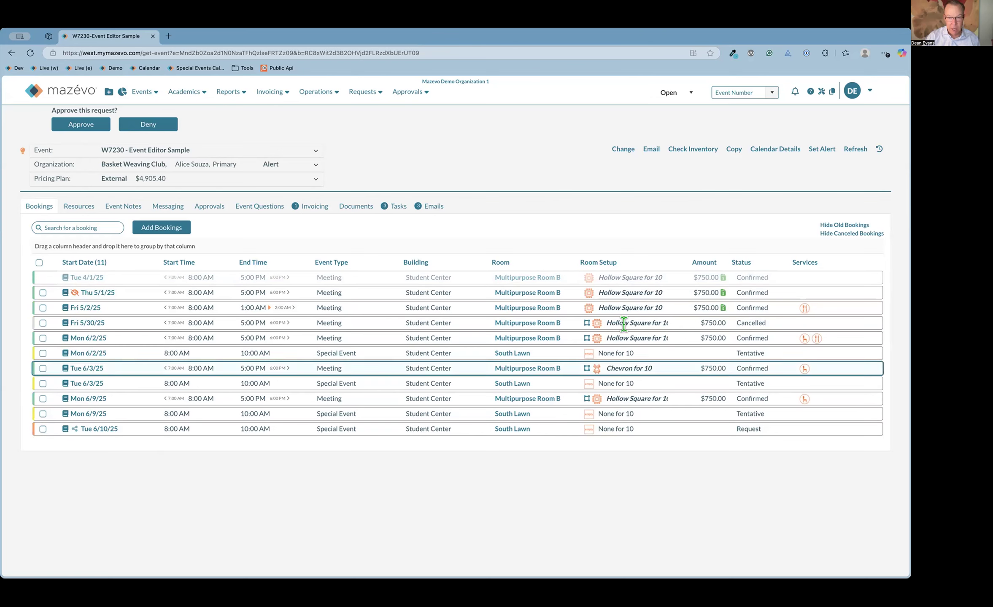
{"action": "left_click", "coordinate": [837, 226]}
{"action": "left_click", "coordinate": [837, 227]}
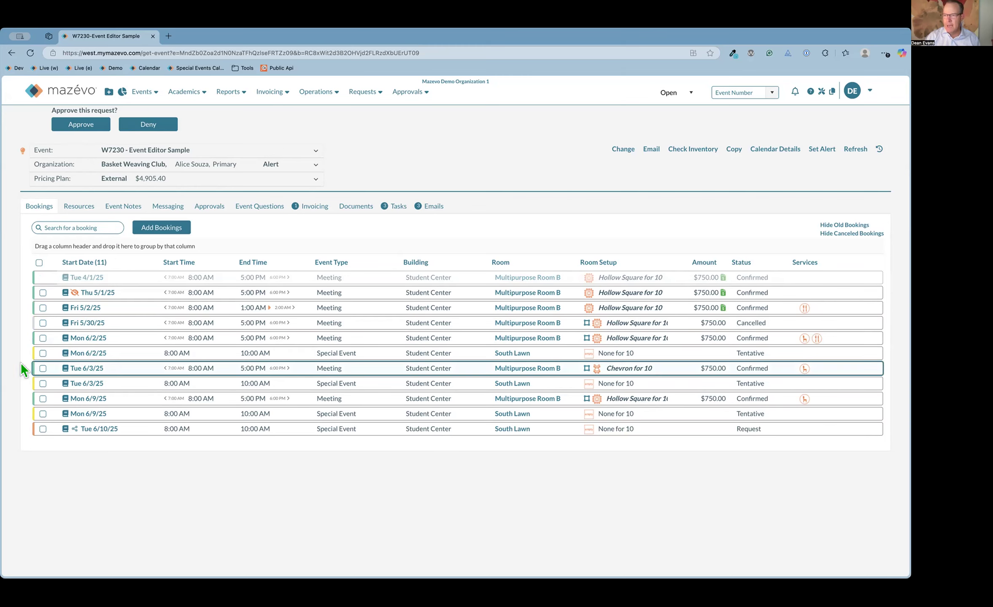
- Filter the bookings list by "mon" and by "tent", and clear the search
{"action": "left_click", "coordinate": [83, 223]}
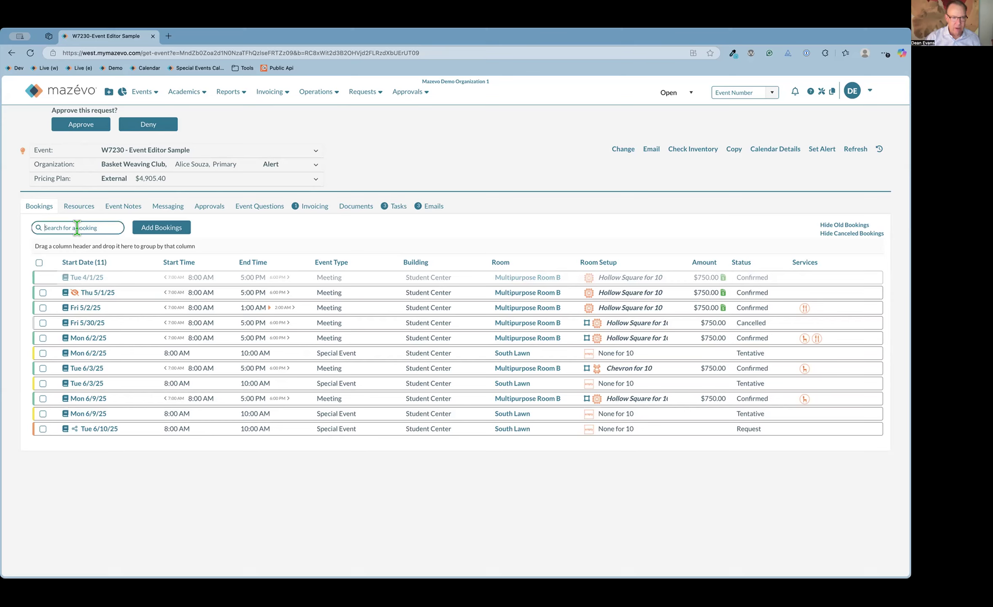
{"action": "type", "text": "mon"}
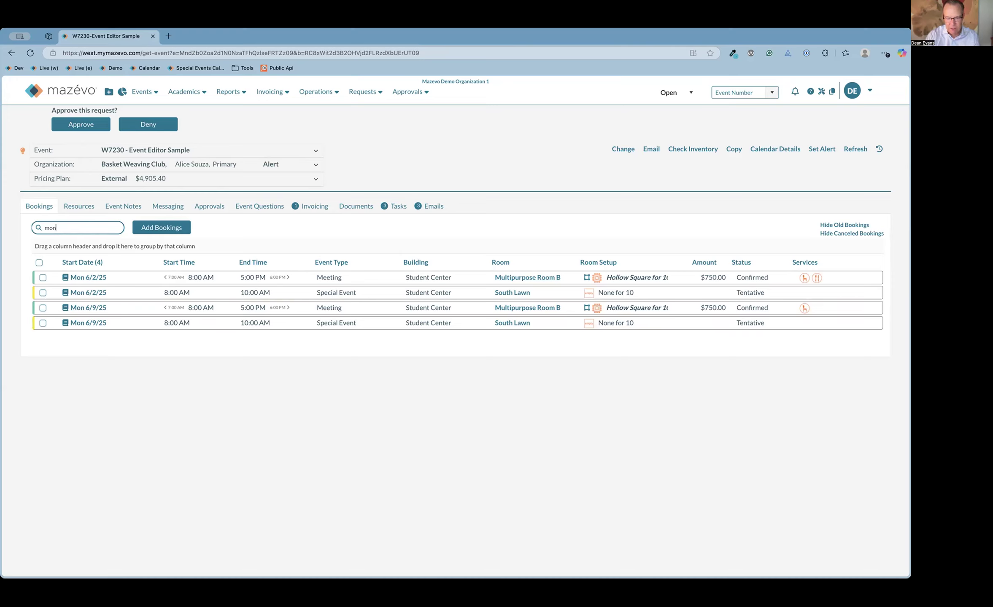
{"action": "key", "text": "BackSpace"}
{"action": "key", "text": "BackSpace"}
{"action": "key", "text": "BackSpace"}
{"action": "type", "text": "tent"}
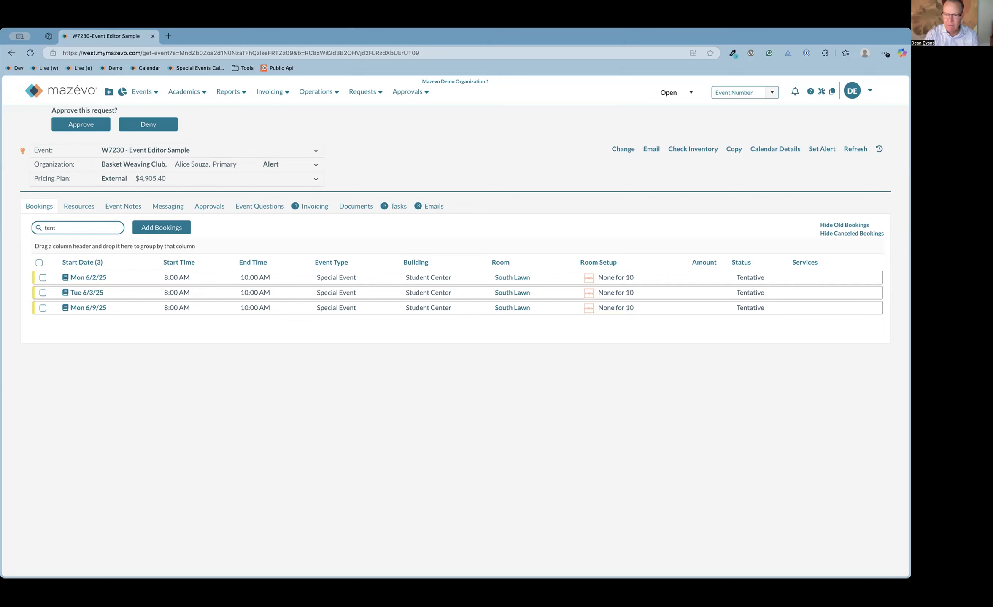
{"action": "key", "text": "BackSpace"}
{"action": "key", "text": "BackSpace"}
{"action": "key", "text": "BackSpace"}
{"action": "key", "text": "BackSpace"}
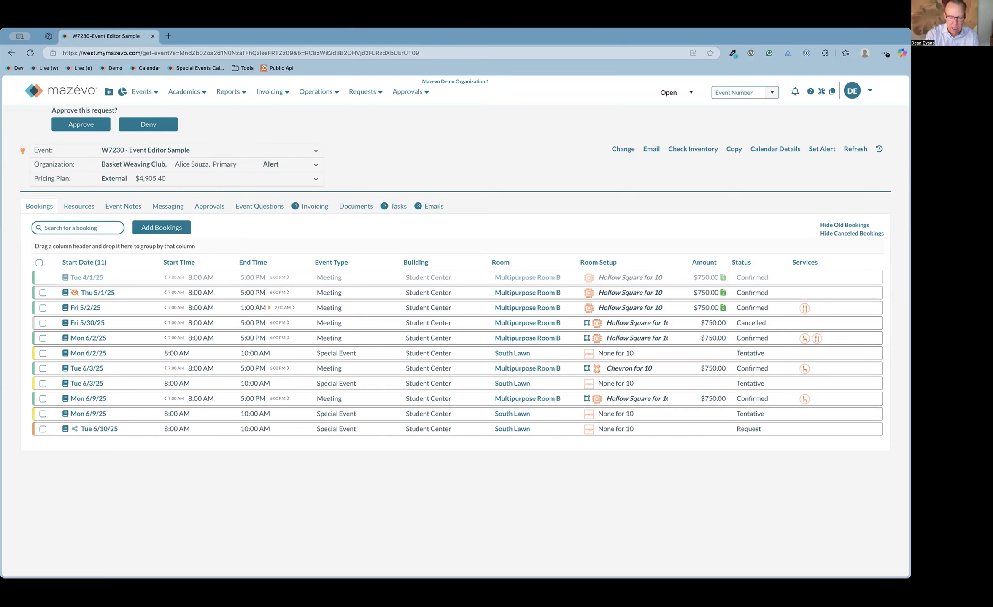
- Filter the bookings by "mon", select all matching bookings, and remove both the selection and the filter
{"action": "type", "text": "mon"}
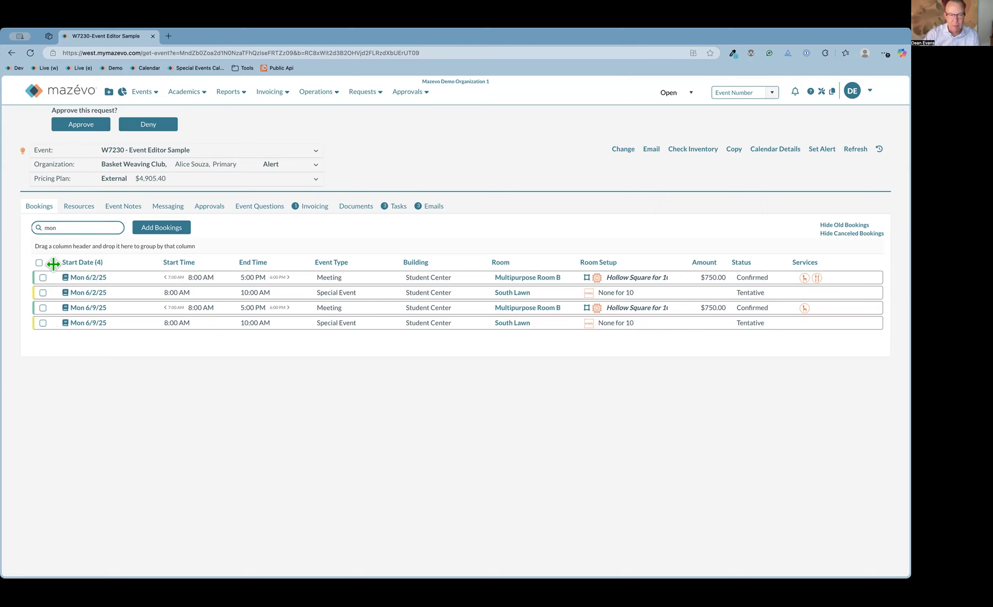
{"action": "left_click", "coordinate": [40, 264]}
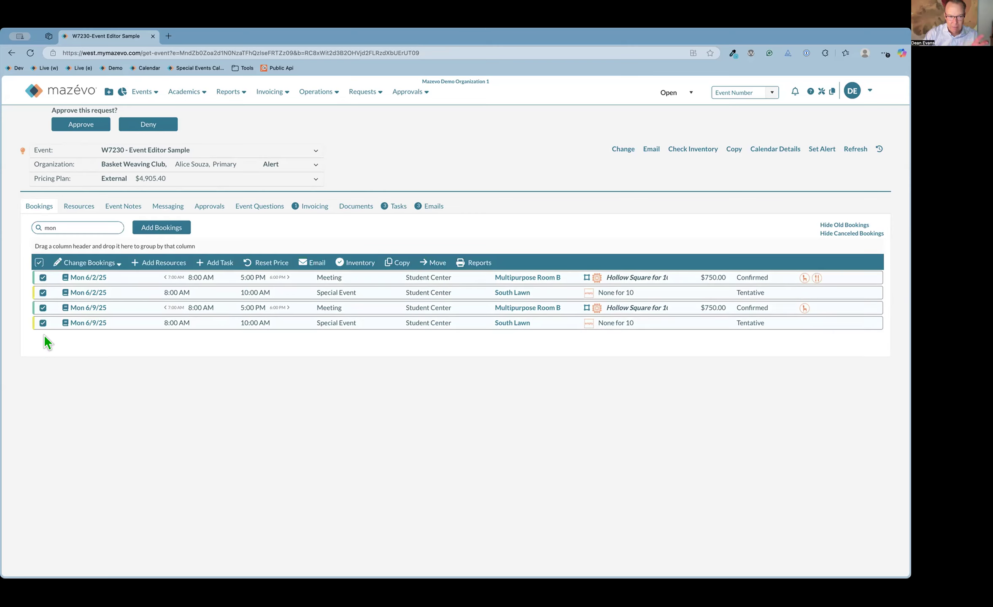
{"action": "left_click", "coordinate": [38, 263]}
{"action": "double_click", "coordinate": [65, 228]}
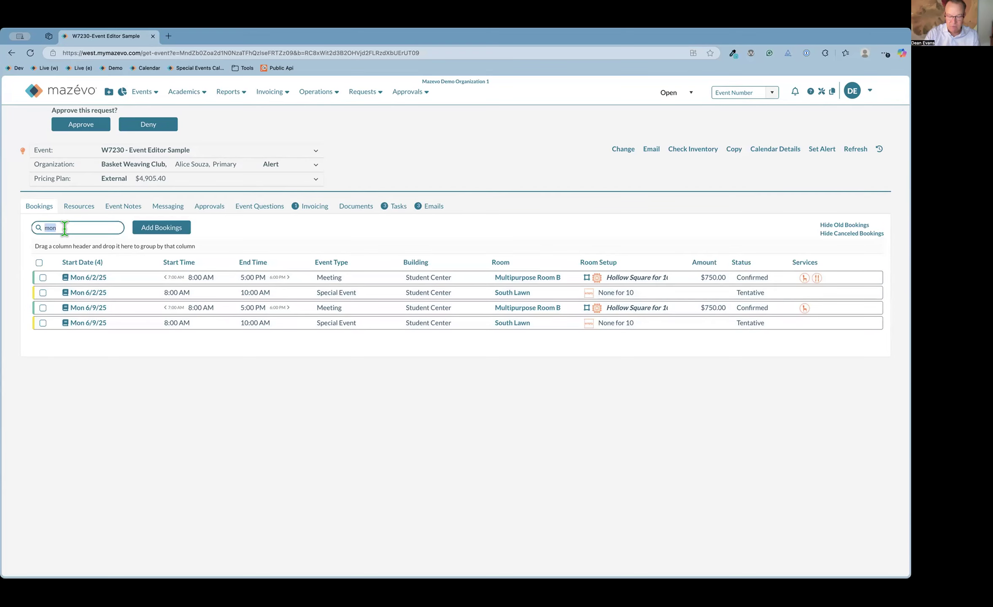
{"action": "key", "text": "BackSpace"}
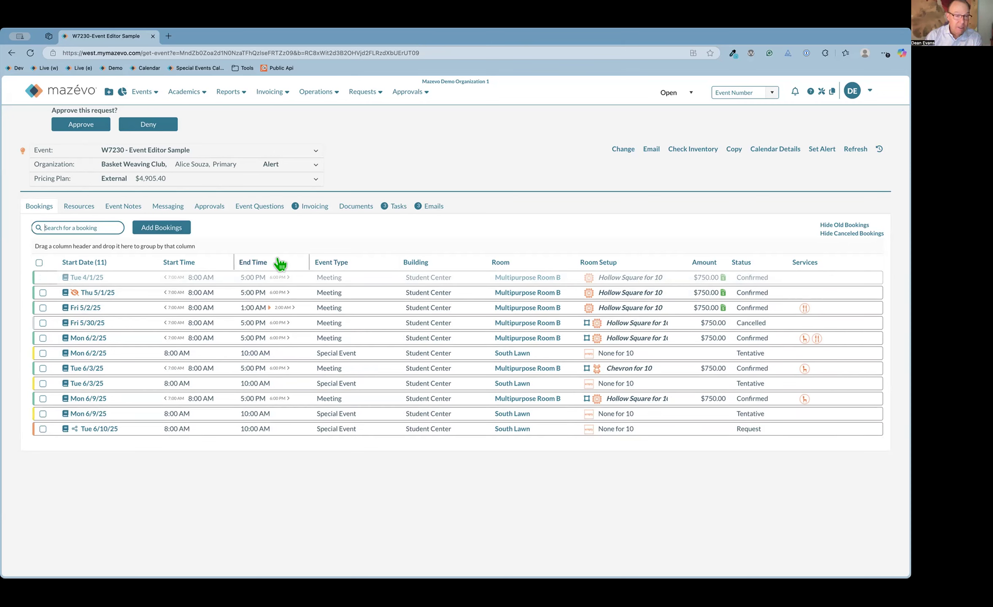
- Group the bookings list by event type and by room in turn, removing each grouping after viewing it
{"action": "left_click_drag", "start_coordinate": [323, 261], "coordinate": [301, 240]}
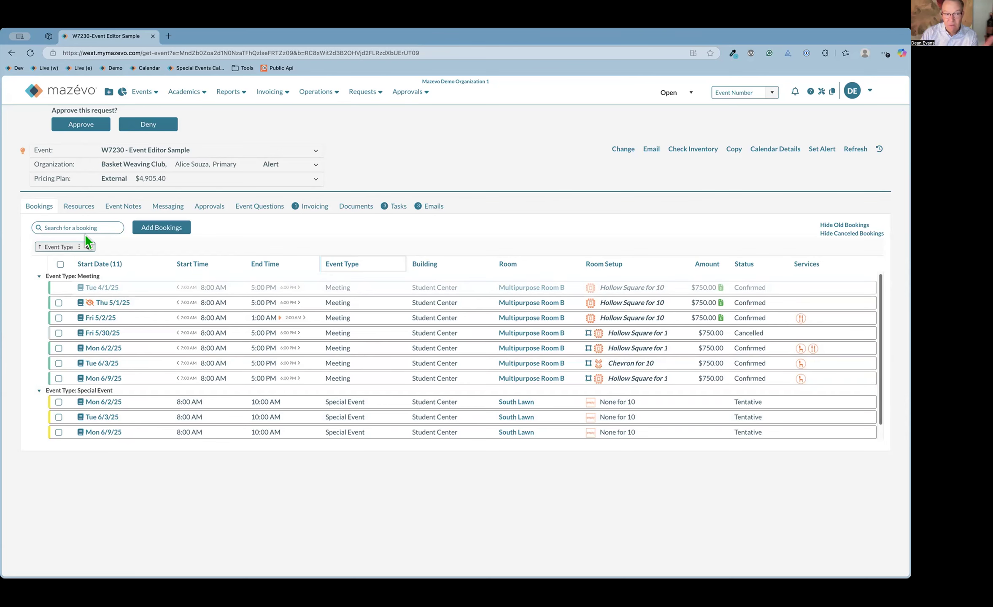
{"action": "left_click", "coordinate": [88, 247]}
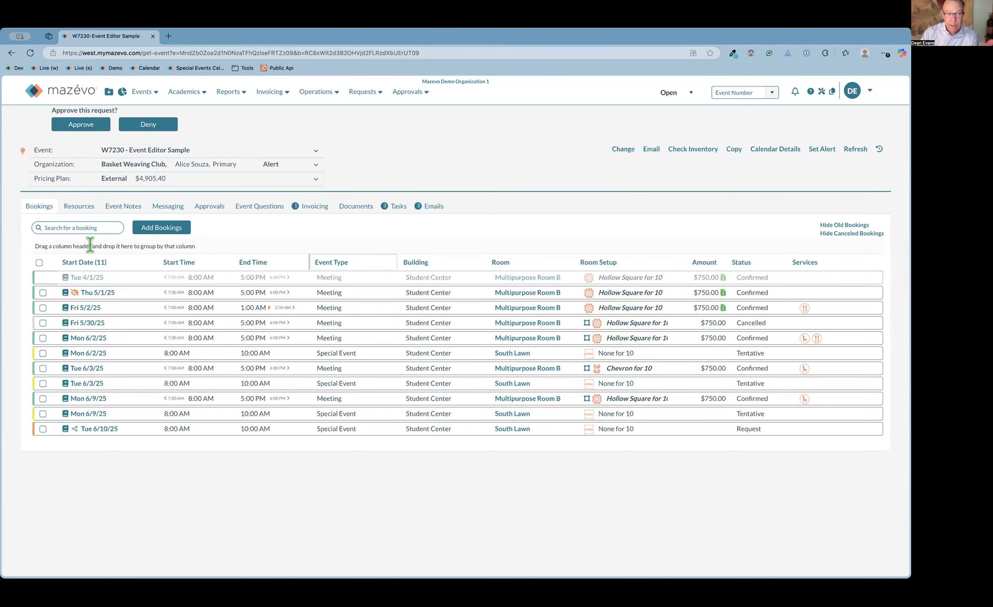
{"action": "left_click_drag", "start_coordinate": [501, 268], "coordinate": [478, 249]}
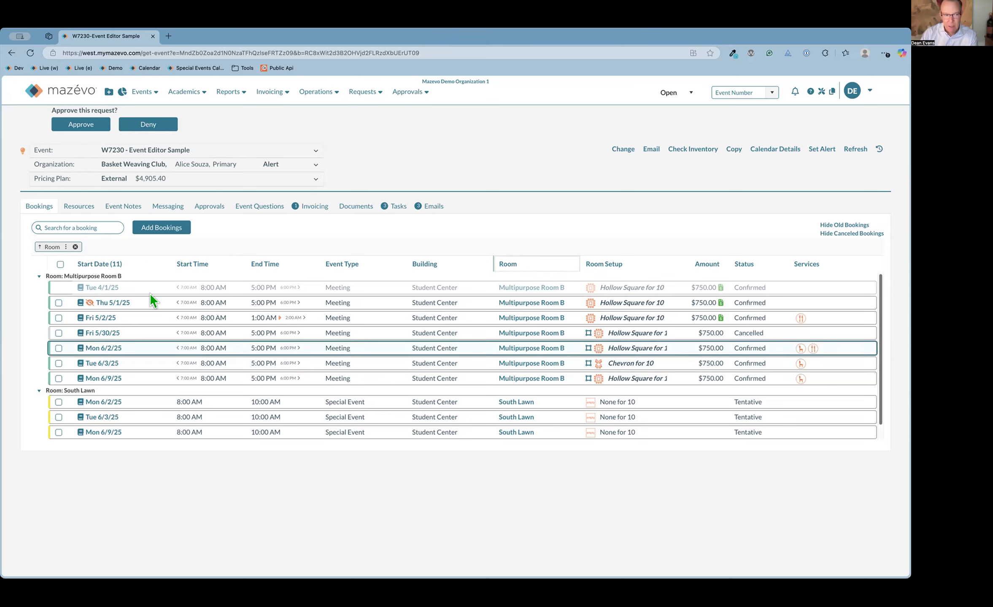
{"action": "left_click", "coordinate": [75, 247]}
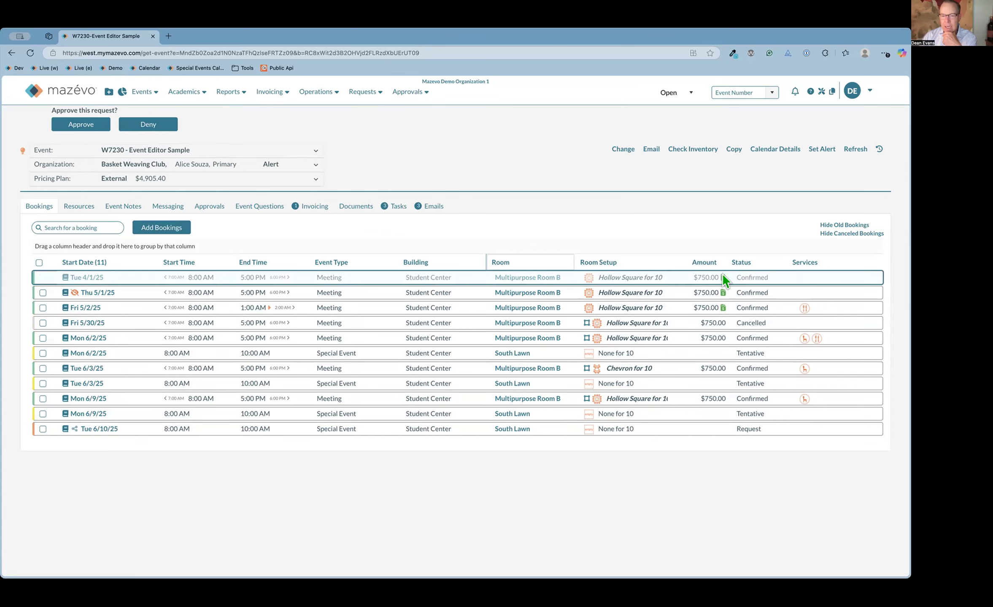
{"action": "mouse_move", "coordinate": [723, 280]}
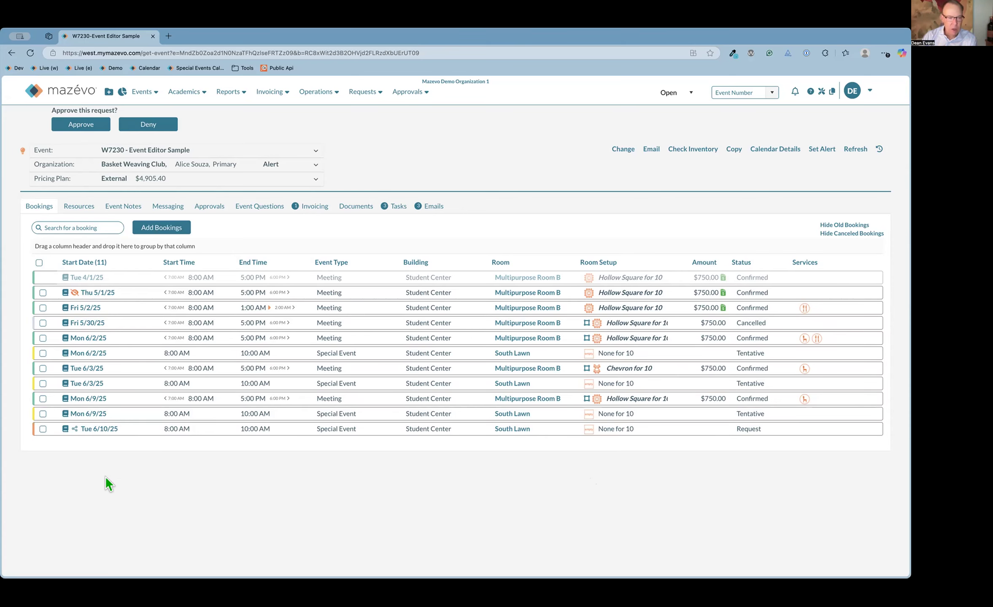
{"action": "mouse_move", "coordinate": [74, 431]}
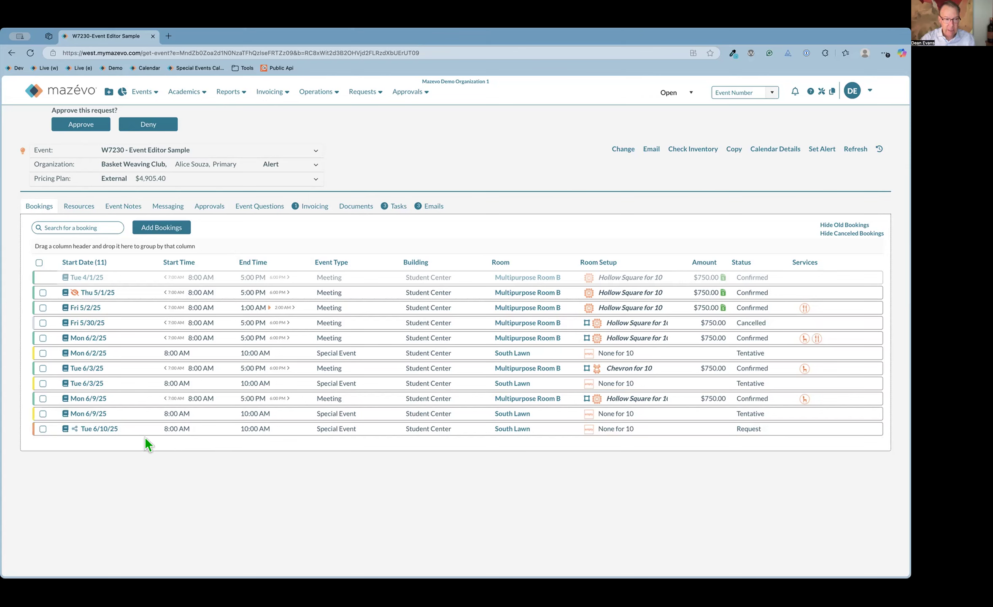
- Try selecting individual bookings, including the four on Mon 6/2/25 and Mon 6/9/25, and clear the whole selection
{"action": "left_click", "coordinate": [43, 293]}
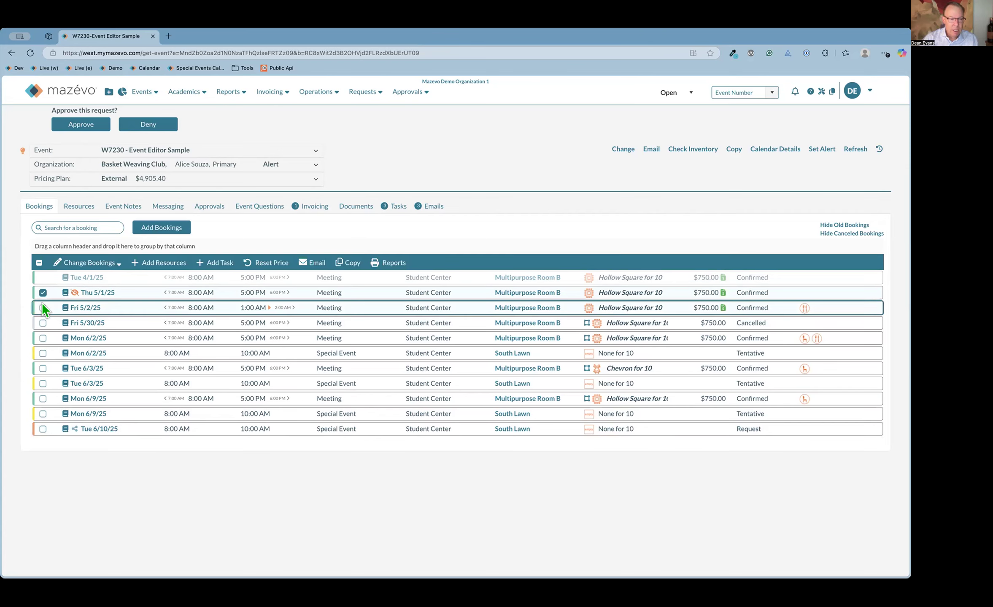
{"action": "left_click", "coordinate": [42, 309]}
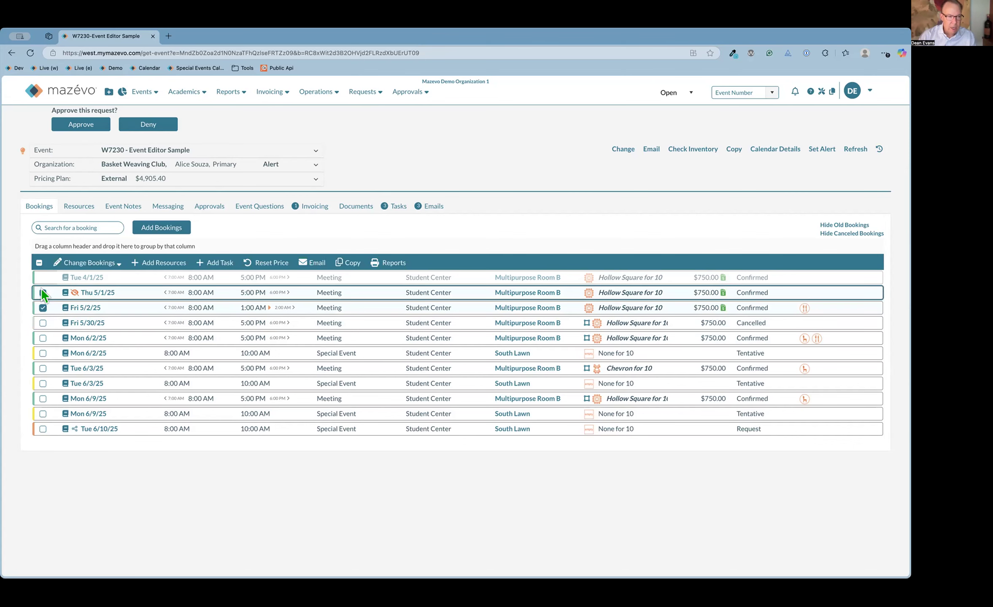
{"action": "left_click", "coordinate": [47, 338]}
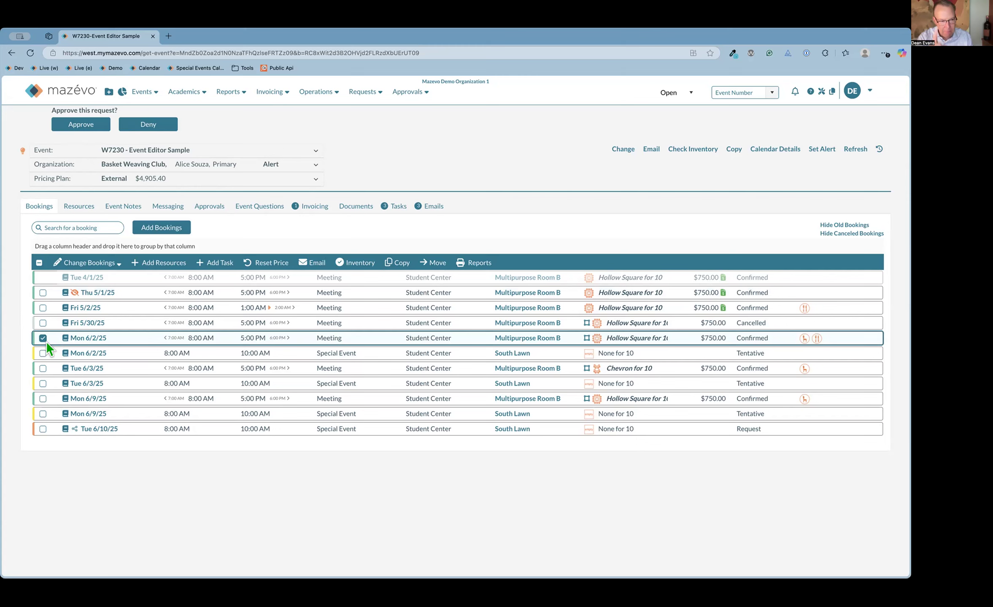
{"action": "left_click", "coordinate": [46, 350]}
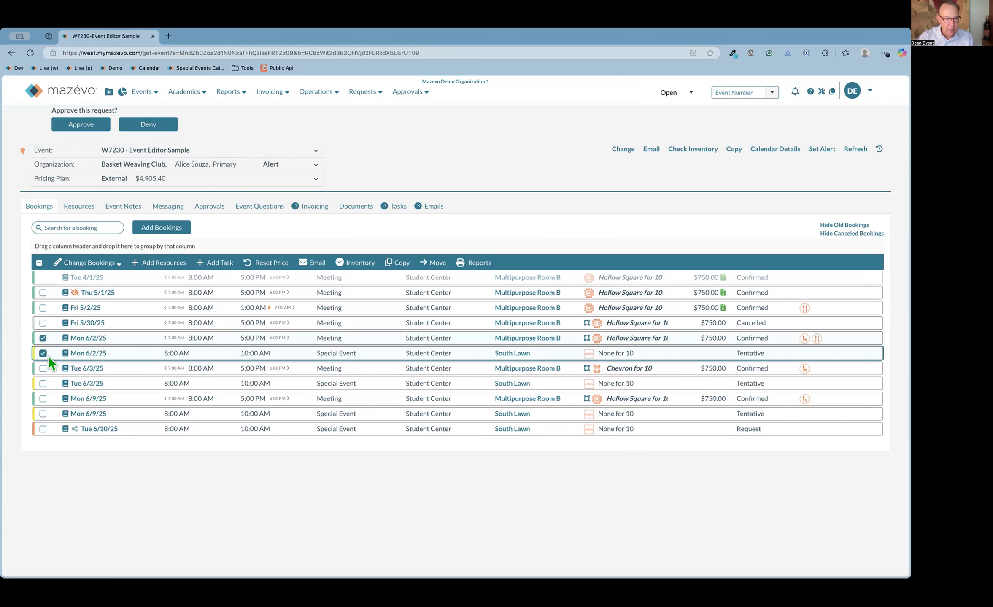
{"action": "left_click", "coordinate": [47, 396]}
{"action": "left_click", "coordinate": [134, 412]}
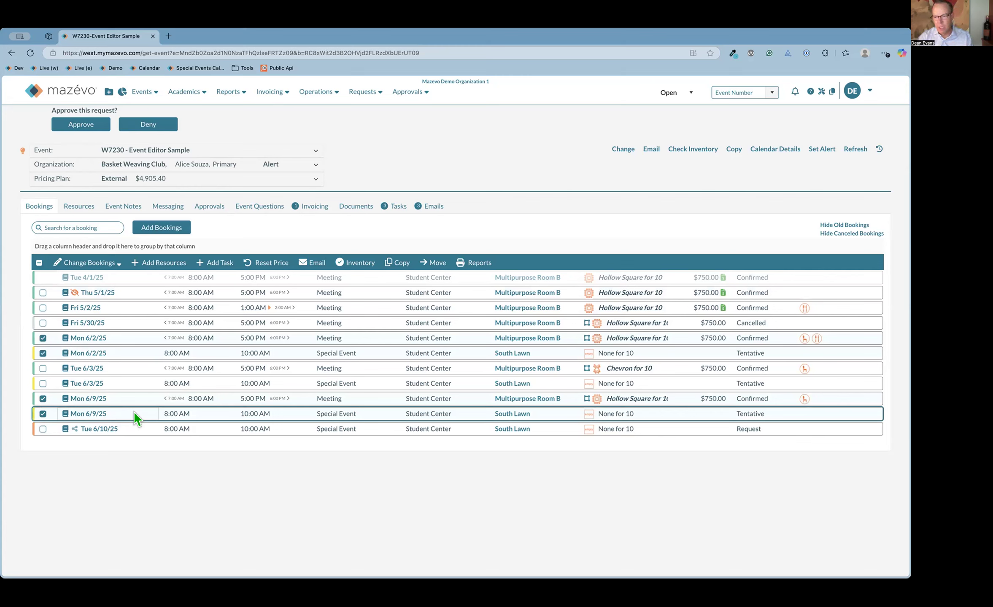
{"action": "left_click", "coordinate": [39, 263]}
{"action": "left_click", "coordinate": [39, 263]}
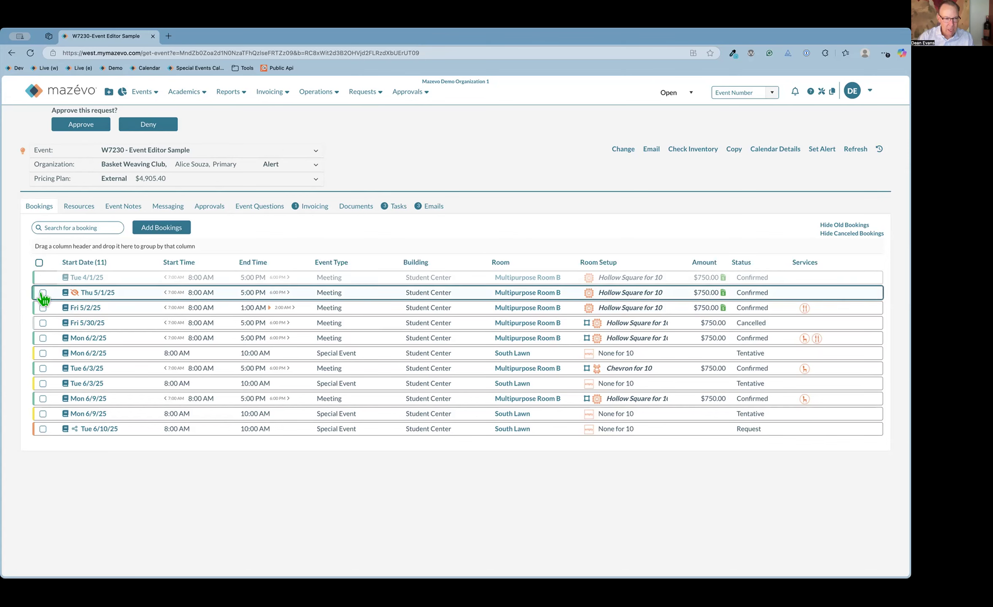
- Select the range of bookings from Thu 5/1/25 to the Mon 6/2/25 meeting, plus the Tue 6/3/25 South Lawn booking
{"action": "left_click", "coordinate": [43, 292]}
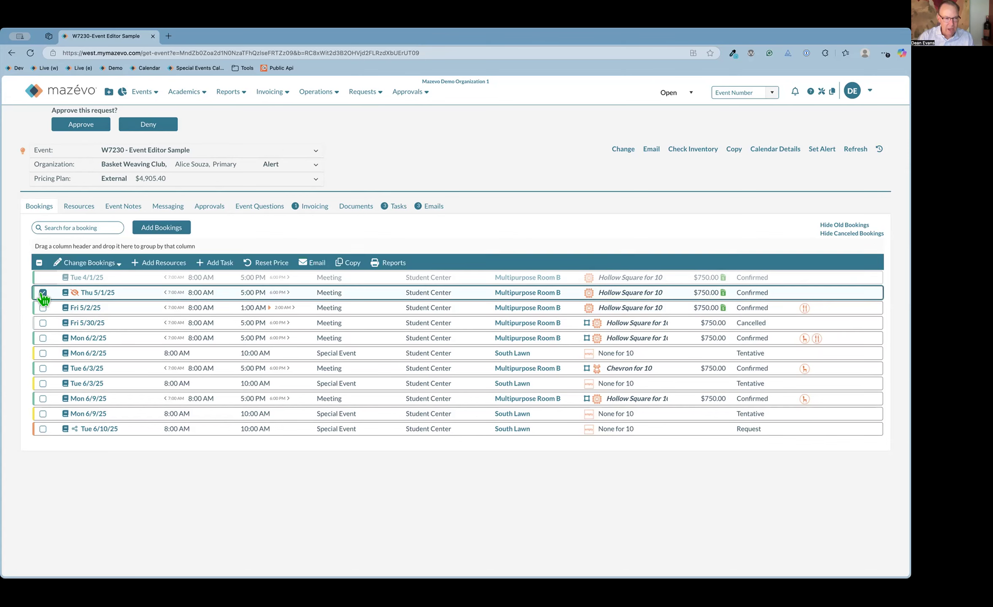
{"action": "left_click", "coordinate": [42, 338], "text": "shift"}
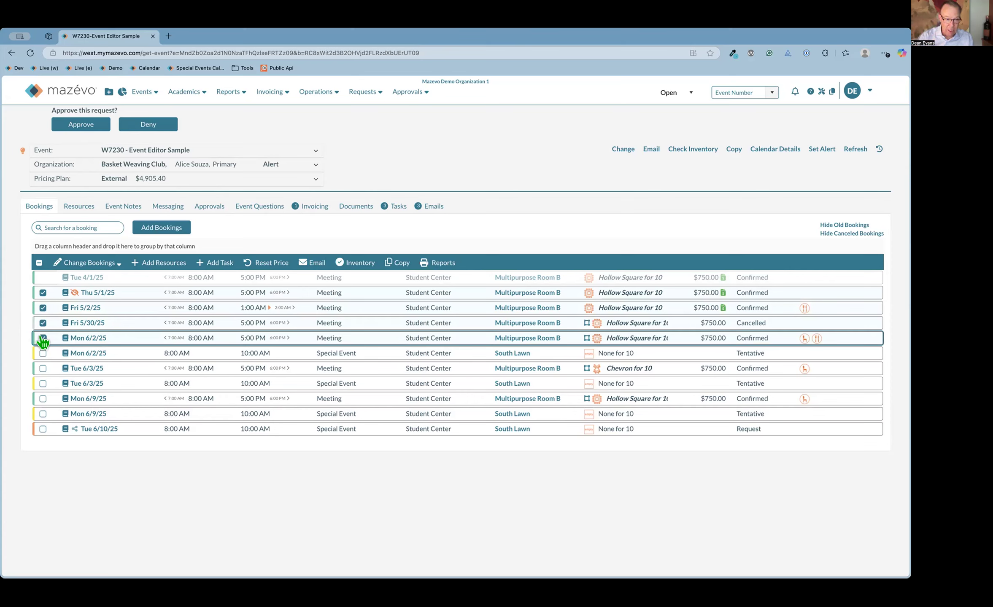
{"action": "left_click", "coordinate": [43, 384]}
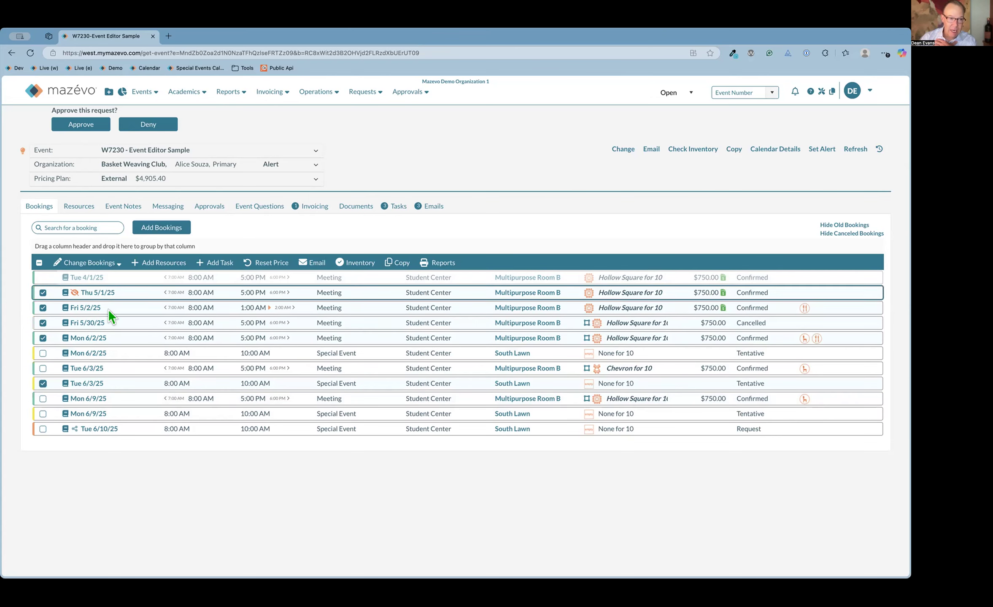
- View the time-change settings for the selected bookings, and cancel without saving
{"action": "mouse_move", "coordinate": [110, 262]}
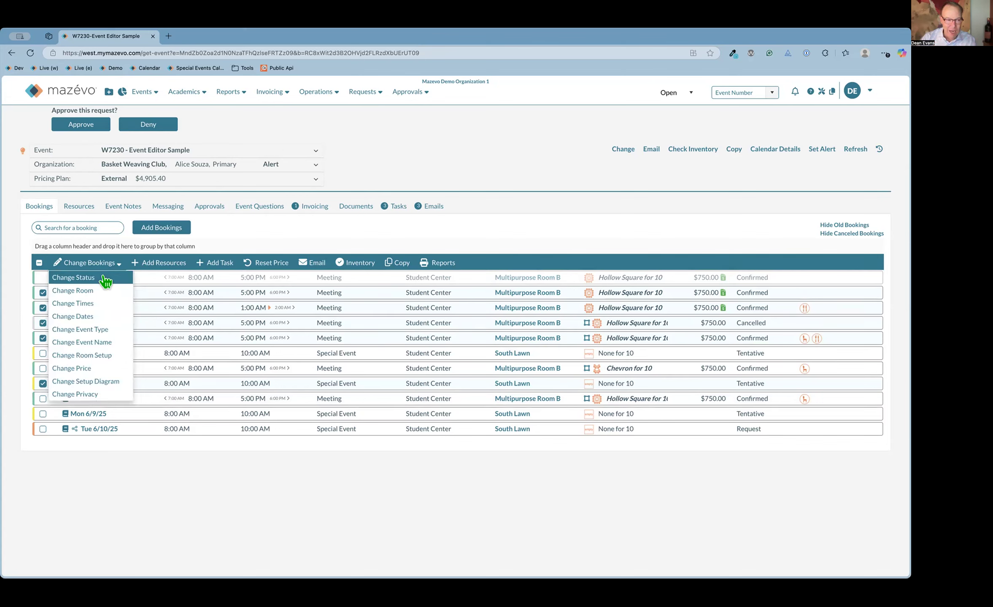
{"action": "left_click", "coordinate": [102, 311]}
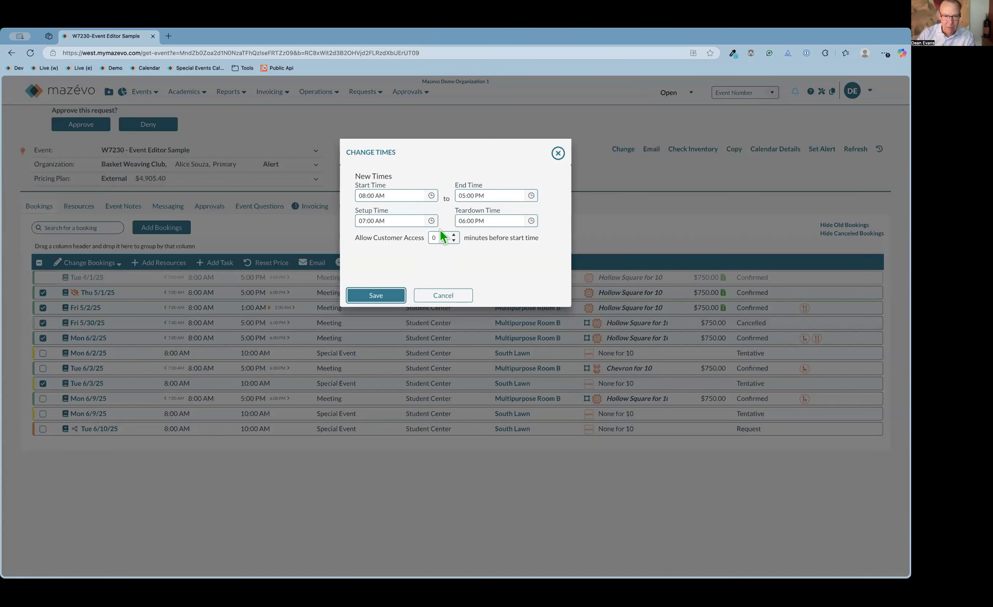
{"action": "left_click", "coordinate": [441, 294]}
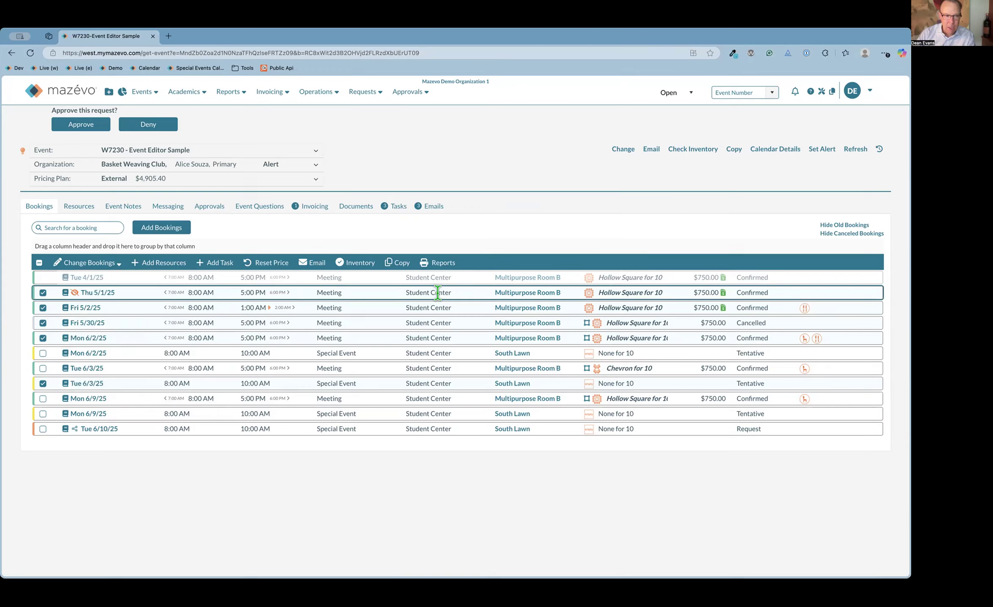
- Examine the direction and time-unit options for moving the selected bookings' dates, and cancel without saving
{"action": "left_click", "coordinate": [105, 263]}
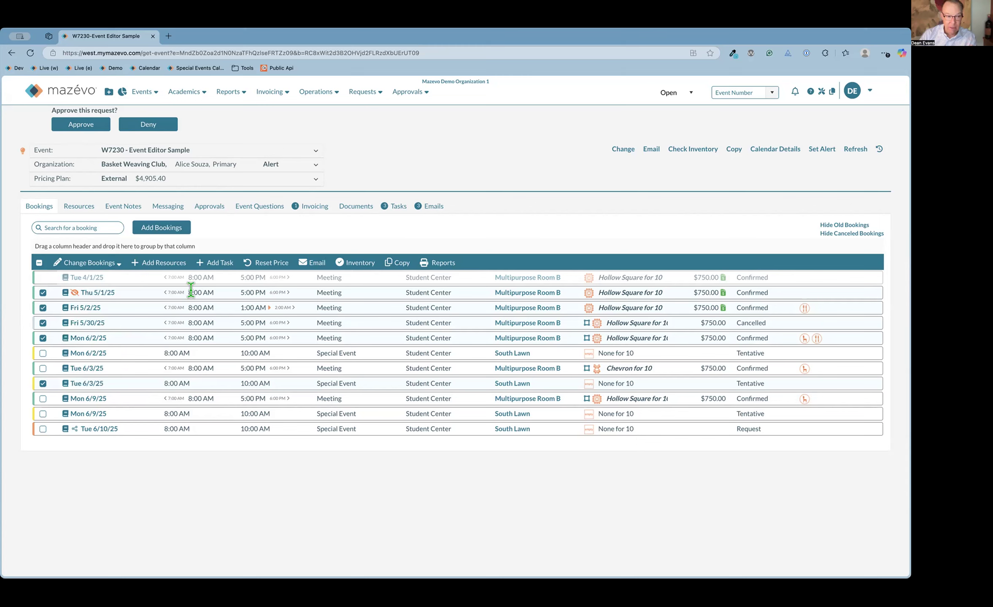
{"action": "left_click", "coordinate": [84, 265]}
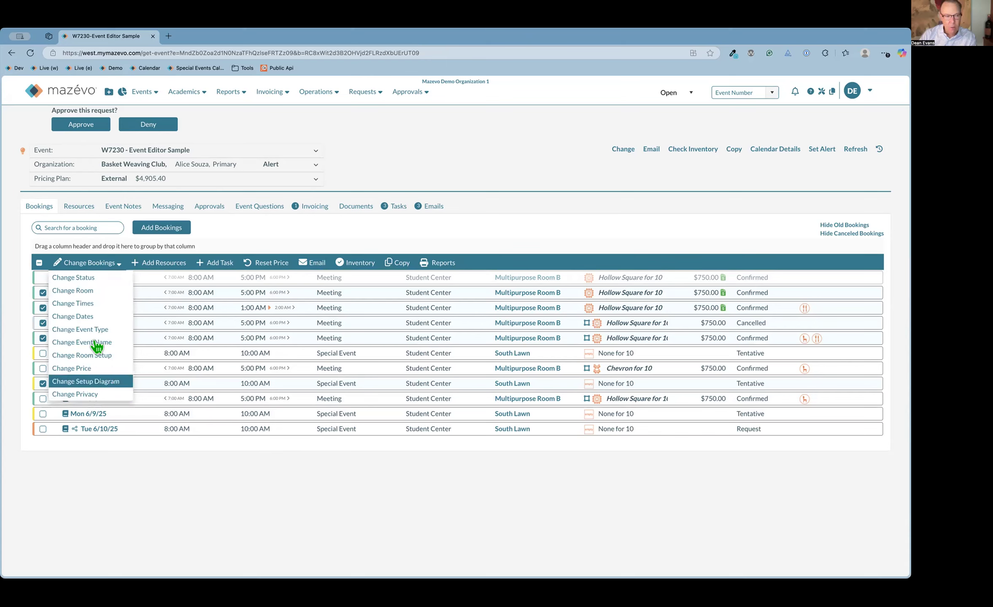
{"action": "left_click", "coordinate": [100, 317]}
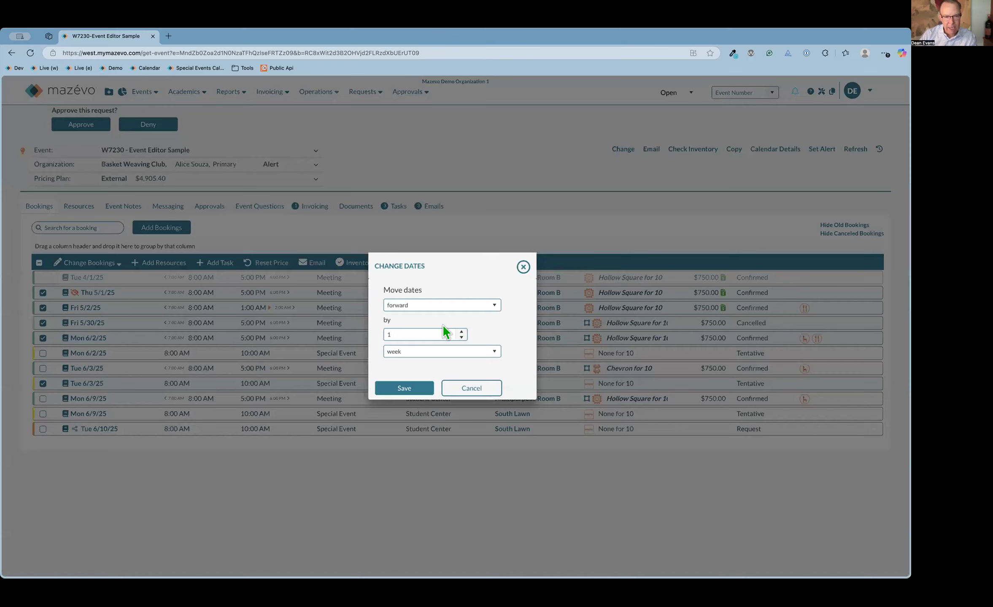
{"action": "left_click", "coordinate": [453, 309]}
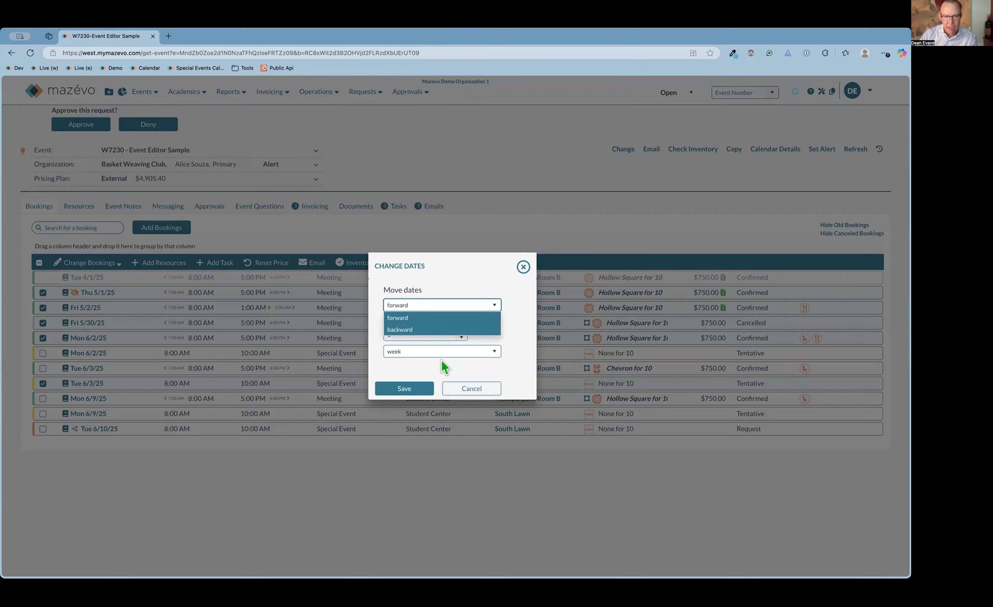
{"action": "left_click", "coordinate": [452, 357]}
{"action": "left_click", "coordinate": [454, 358]}
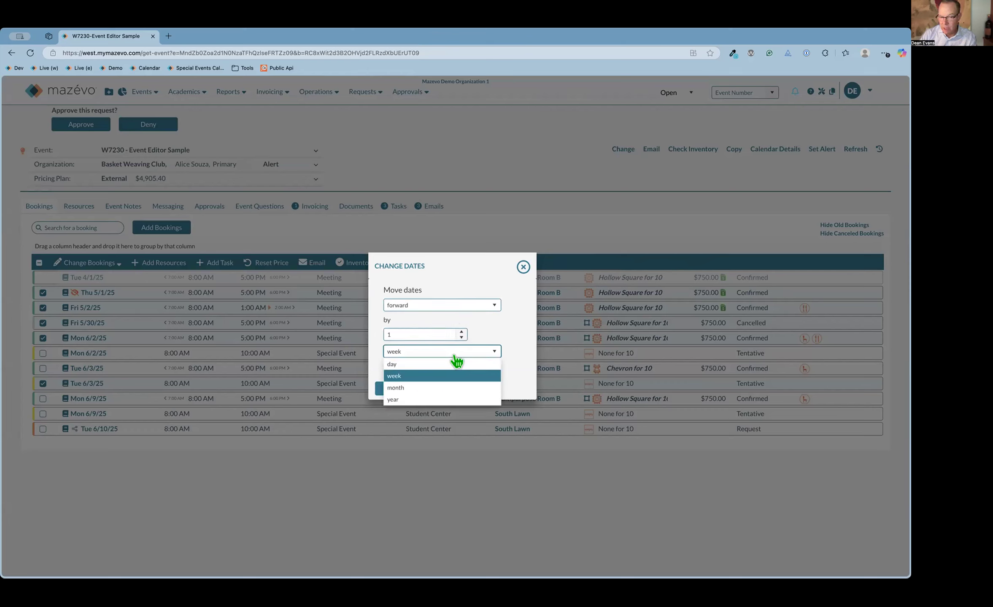
{"action": "left_click", "coordinate": [466, 306]}
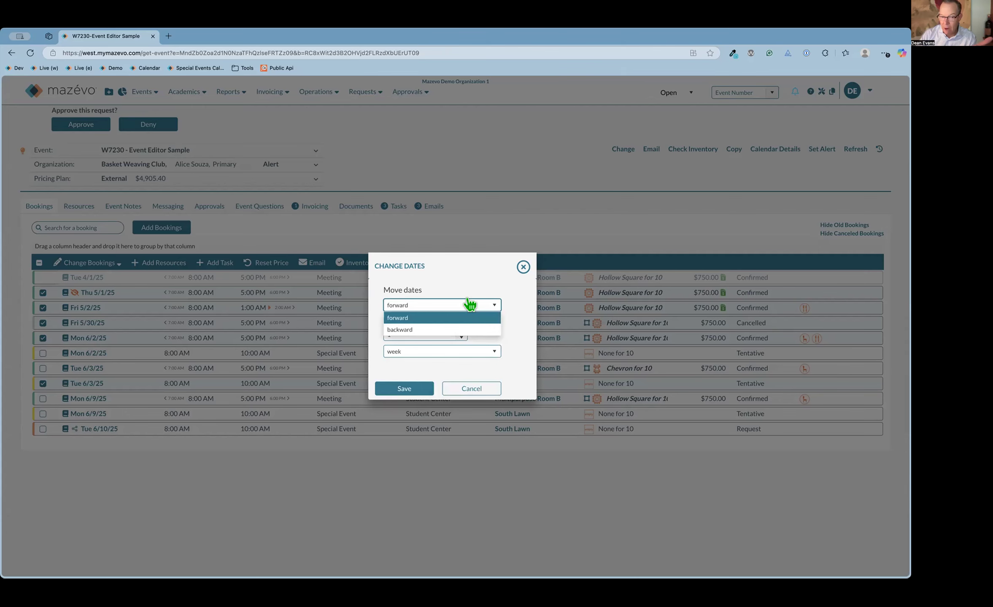
{"action": "left_click", "coordinate": [466, 318]}
{"action": "left_click", "coordinate": [450, 389]}
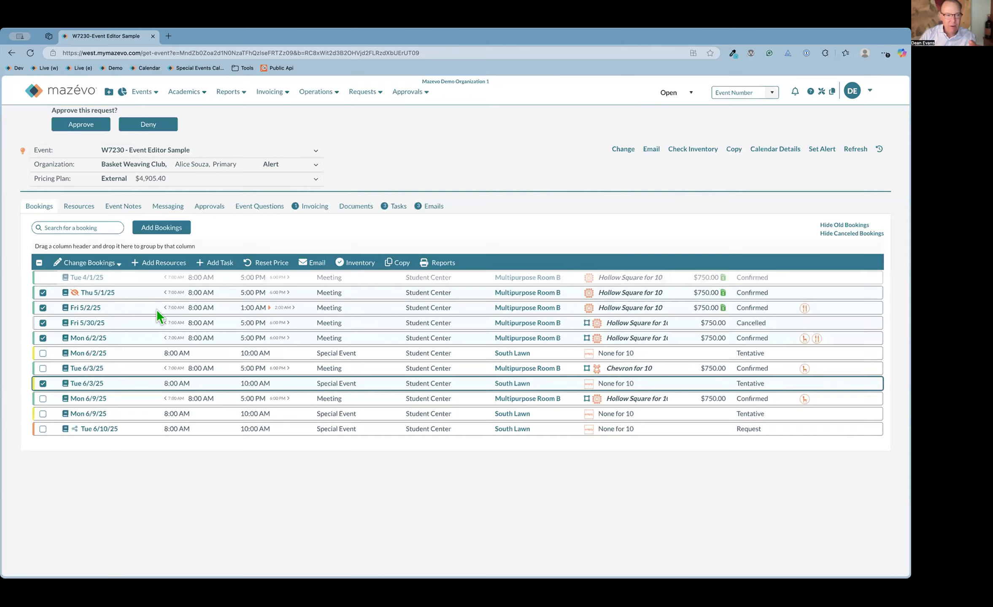
- Select only the Fri 5/2/25 booking, view the options for moving its date, and close without saving
{"action": "left_click", "coordinate": [39, 263]}
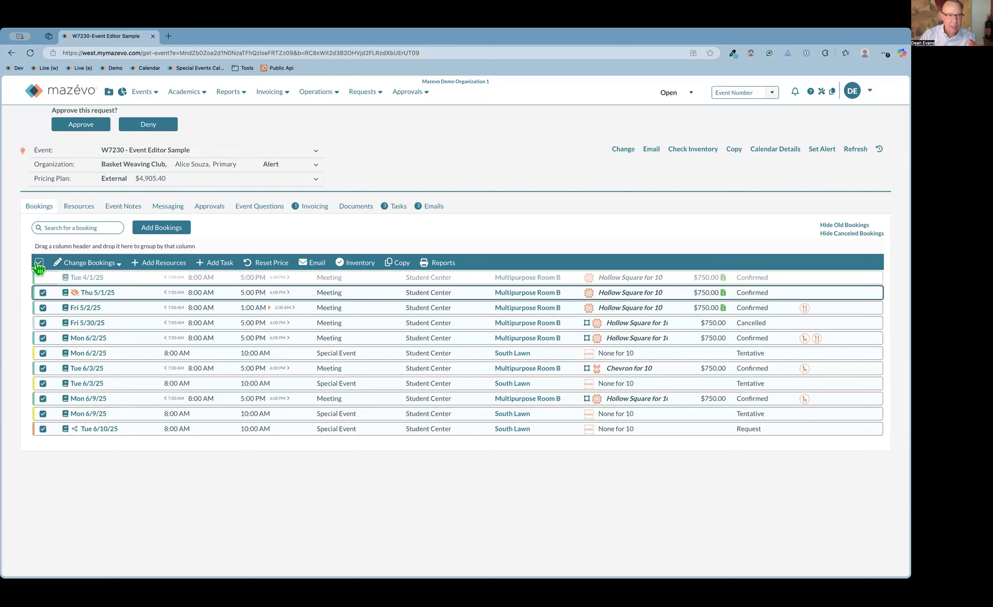
{"action": "left_click", "coordinate": [39, 263]}
{"action": "left_click", "coordinate": [42, 307]}
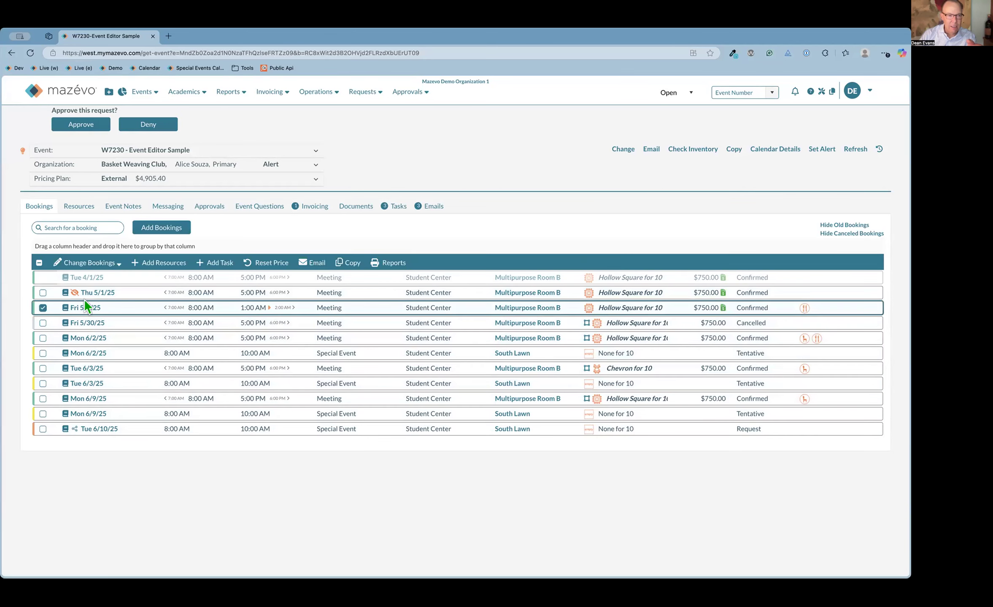
{"action": "left_click", "coordinate": [87, 262]}
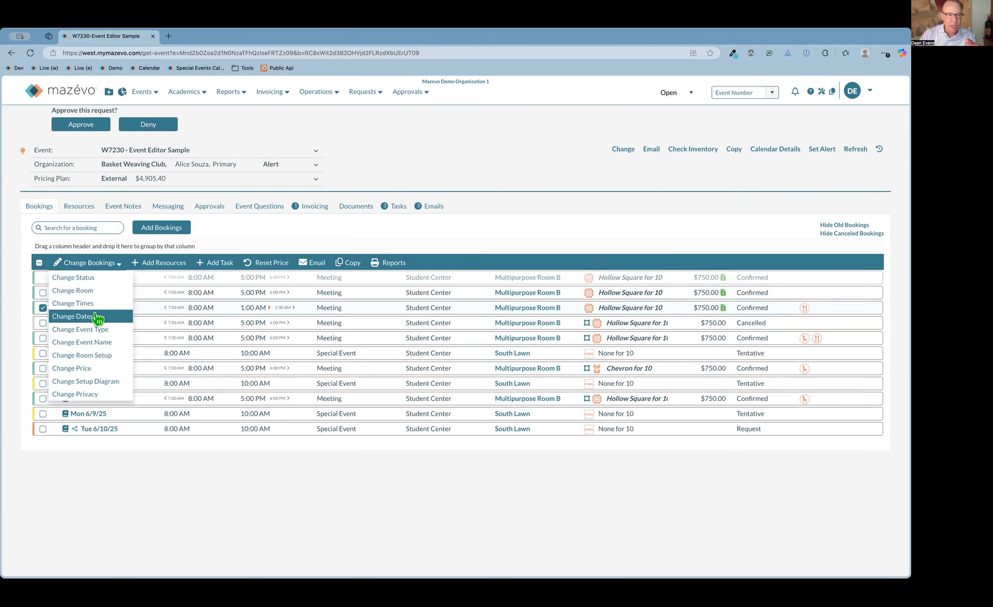
{"action": "left_click", "coordinate": [96, 318]}
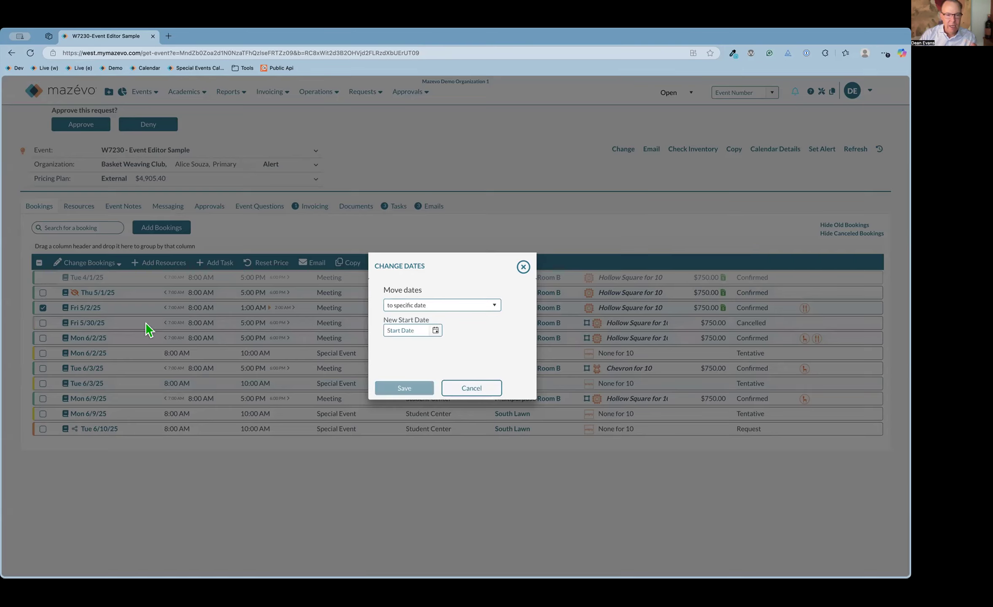
{"action": "left_click", "coordinate": [460, 311]}
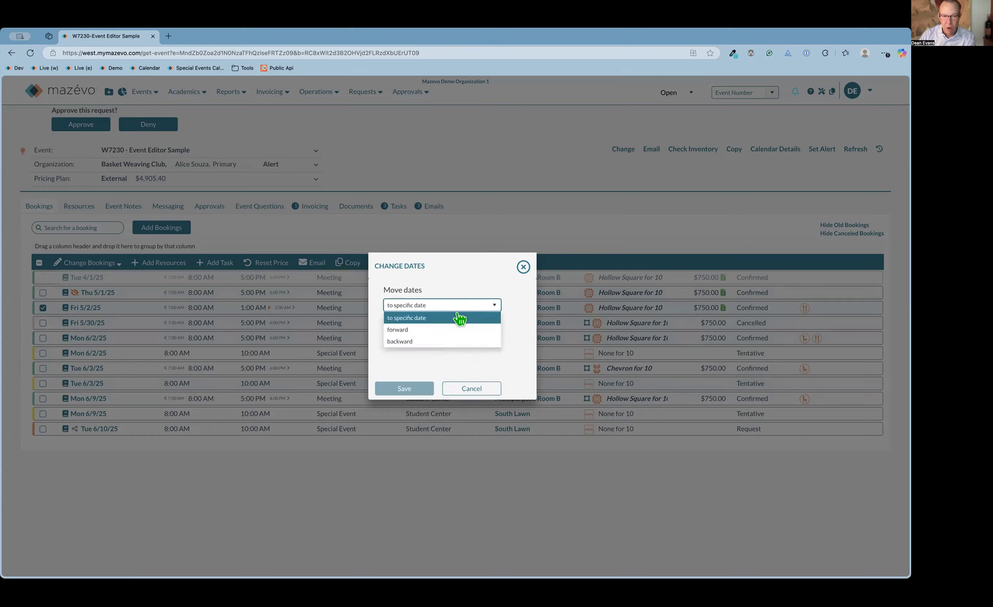
{"action": "left_click", "coordinate": [522, 266]}
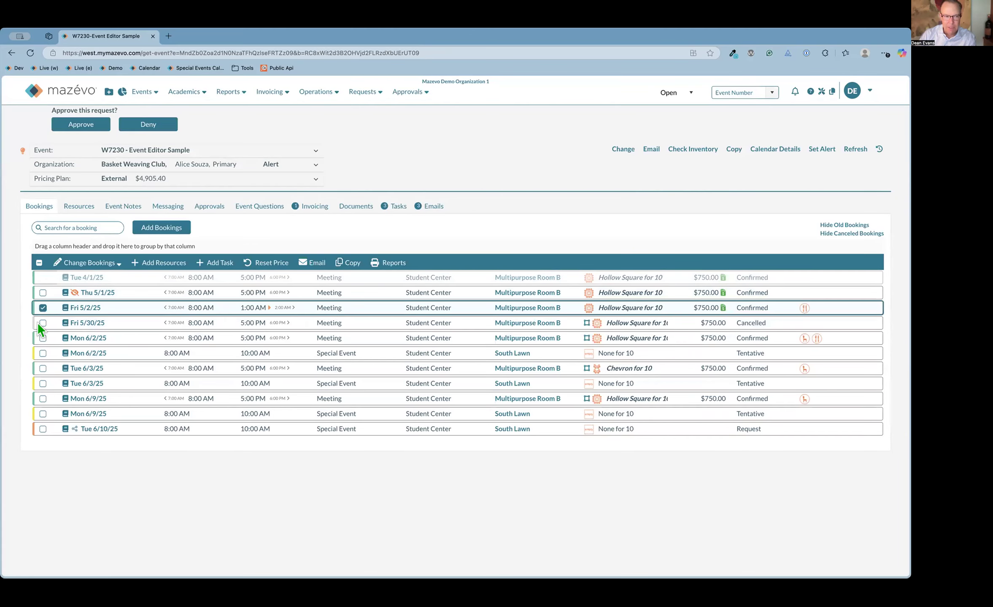
- Start a price reset for the selected Fri 5/2/25 booking, and decline the confirmation
{"action": "left_click", "coordinate": [122, 266]}
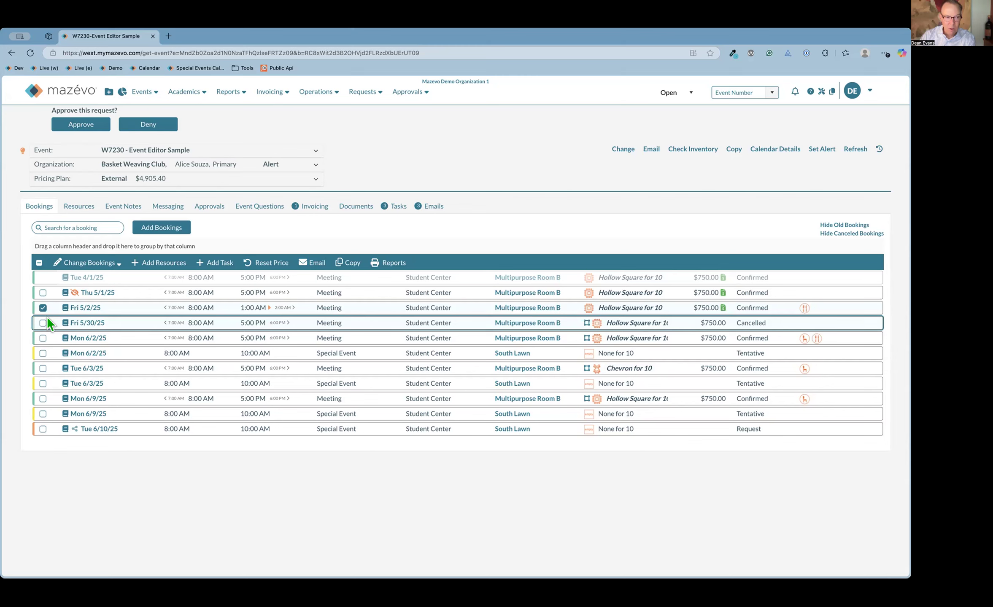
{"action": "left_click", "coordinate": [280, 266]}
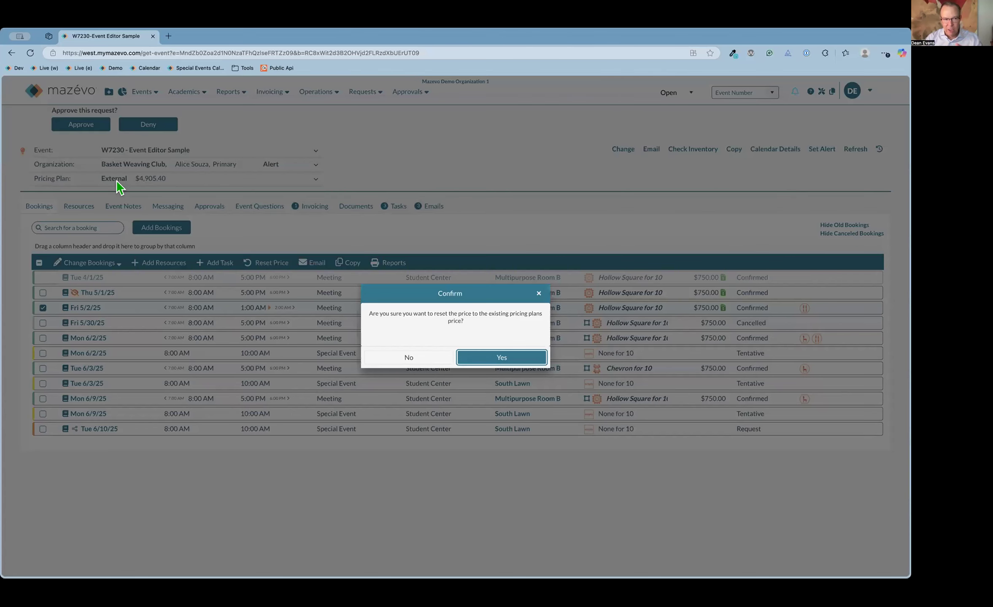
{"action": "left_click", "coordinate": [391, 357]}
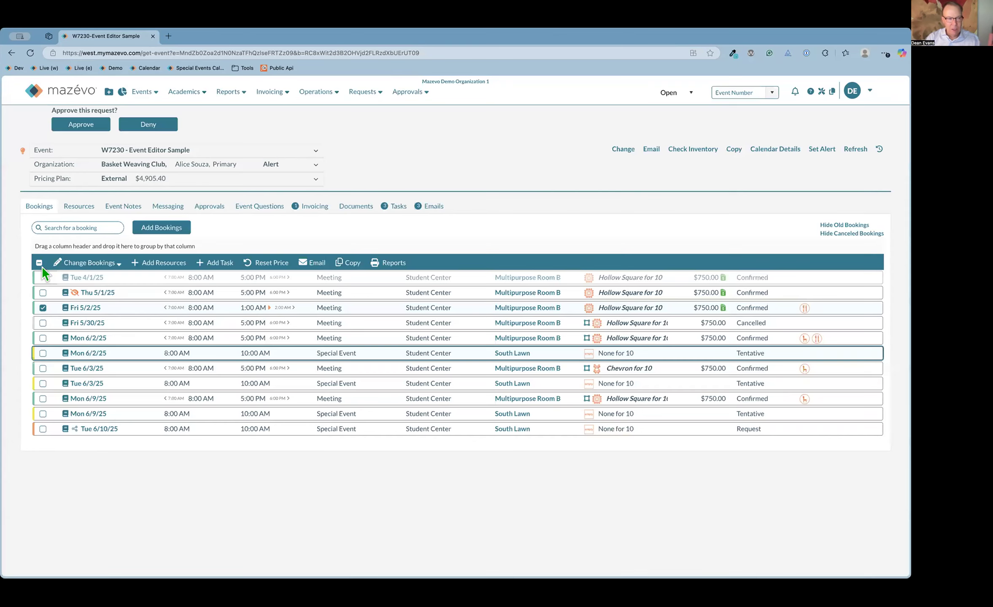
- Try selecting all bookings, as well as just Fri 5/2/25 and the Mon 6/2/25 South Lawn booking, and clear the selection
{"action": "left_click", "coordinate": [39, 262]}
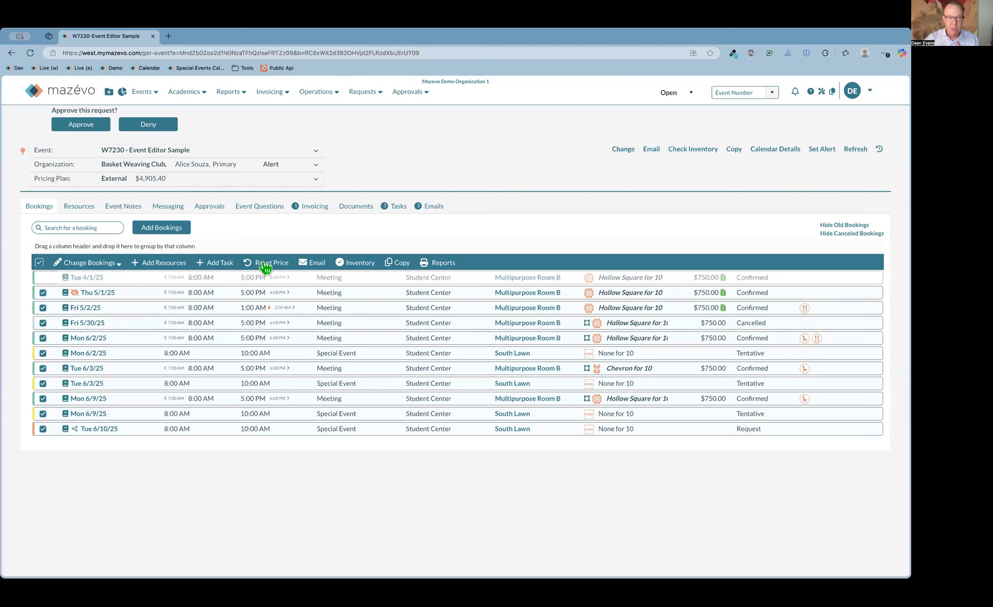
{"action": "left_click", "coordinate": [39, 262]}
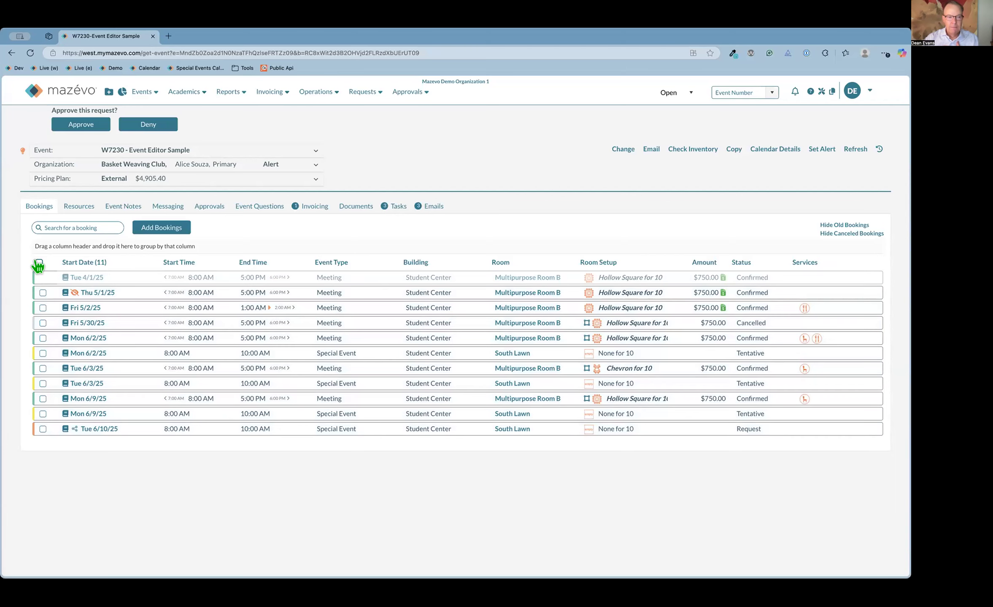
{"action": "left_click", "coordinate": [43, 308]}
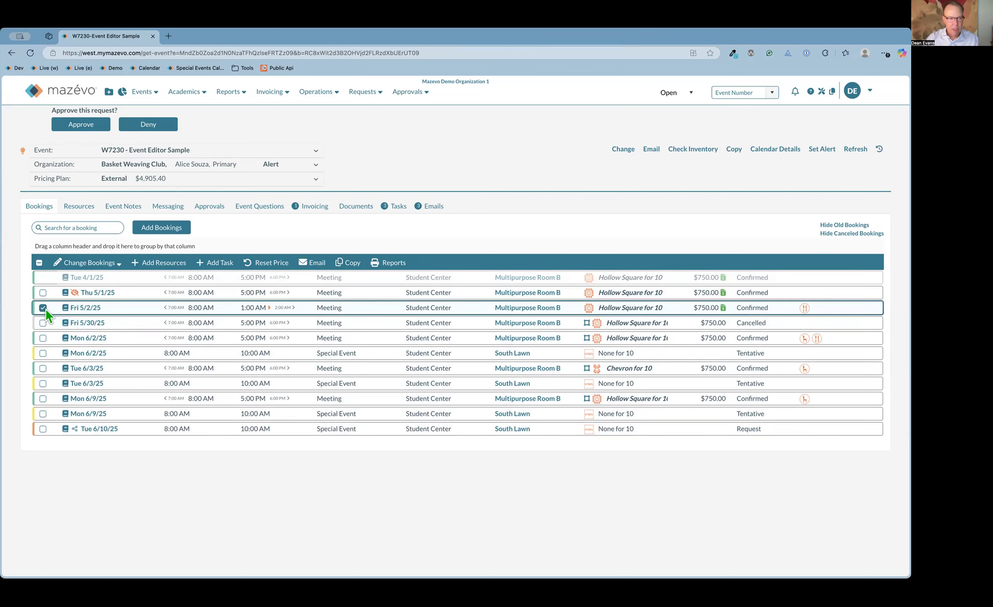
{"action": "left_click", "coordinate": [43, 353]}
{"action": "left_click", "coordinate": [38, 263]}
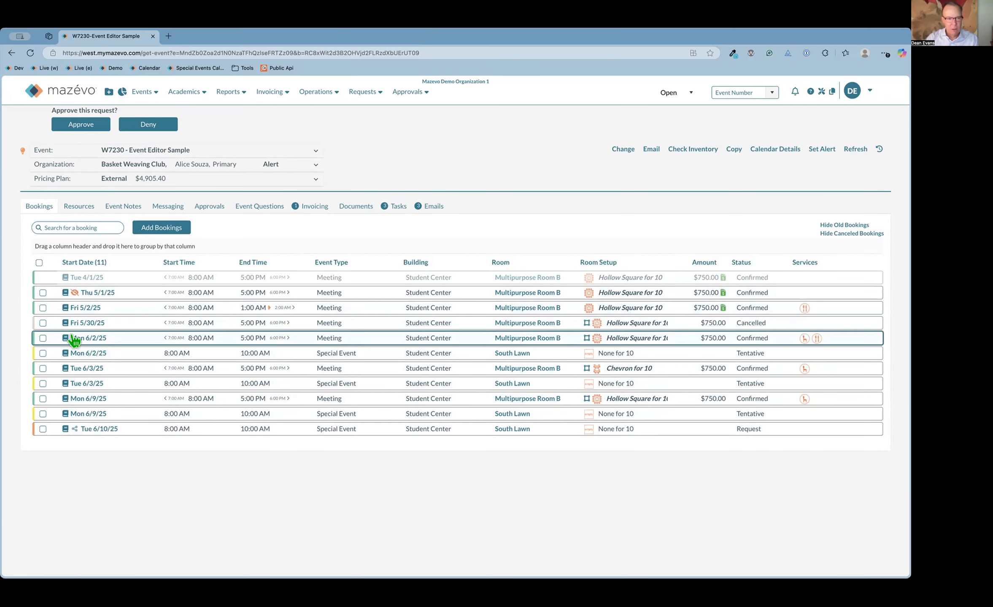
- Select both Mon 6/2/25 bookings, view the settings for copying them, and cancel without copying
{"action": "left_click", "coordinate": [42, 338]}
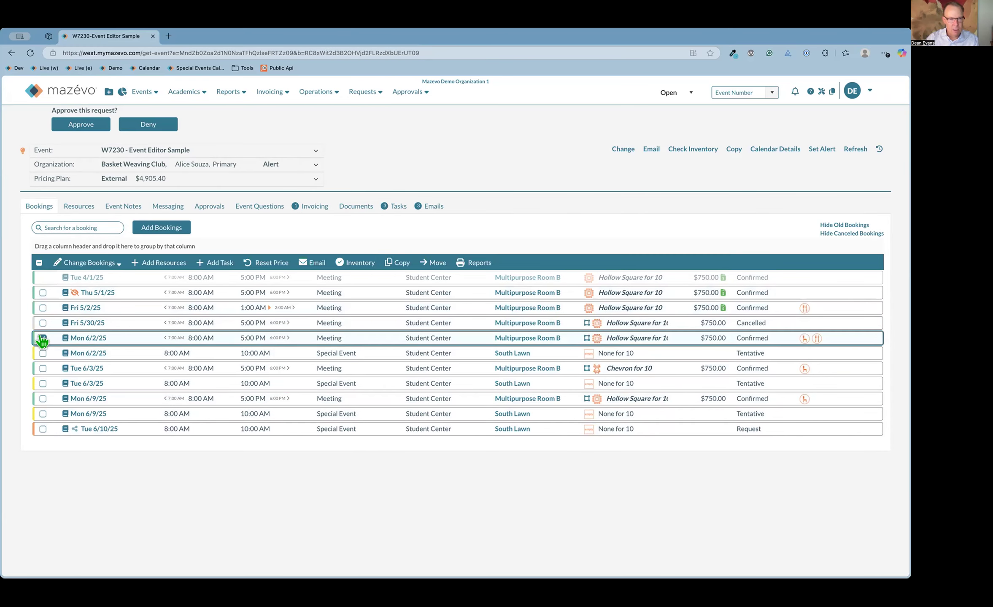
{"action": "left_click", "coordinate": [42, 353]}
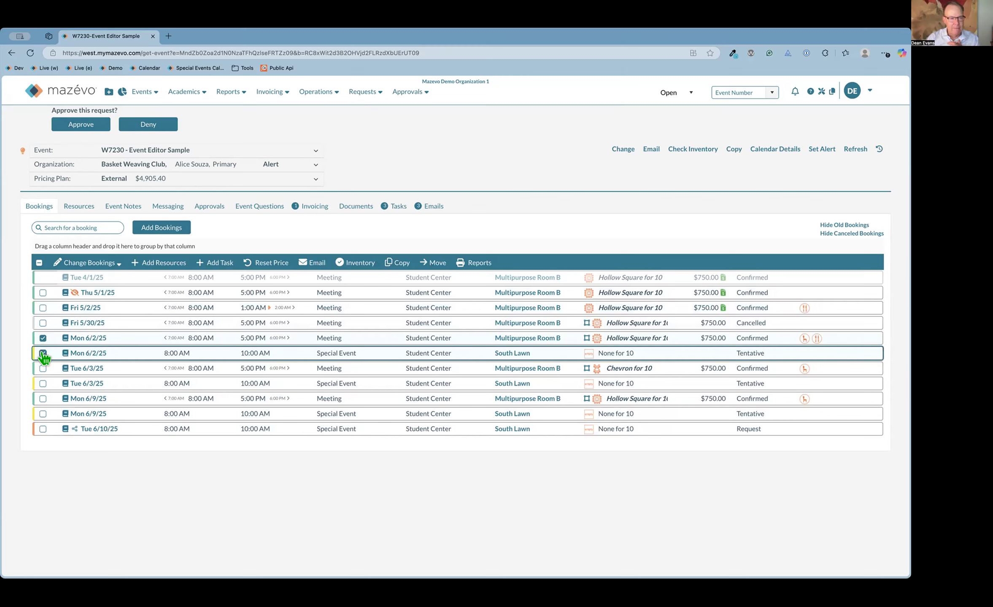
{"action": "left_click", "coordinate": [397, 264]}
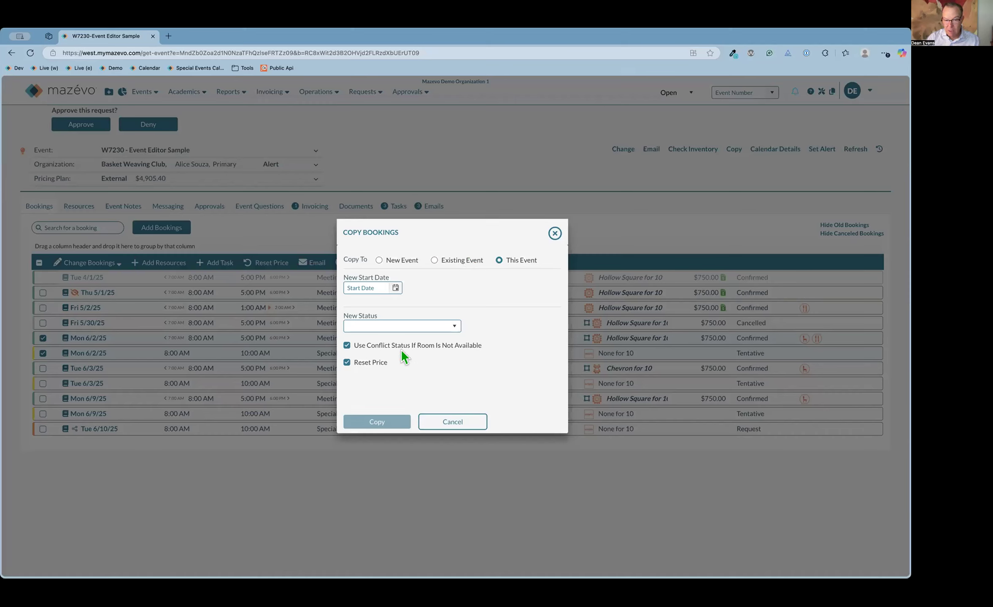
{"action": "left_click", "coordinate": [438, 424]}
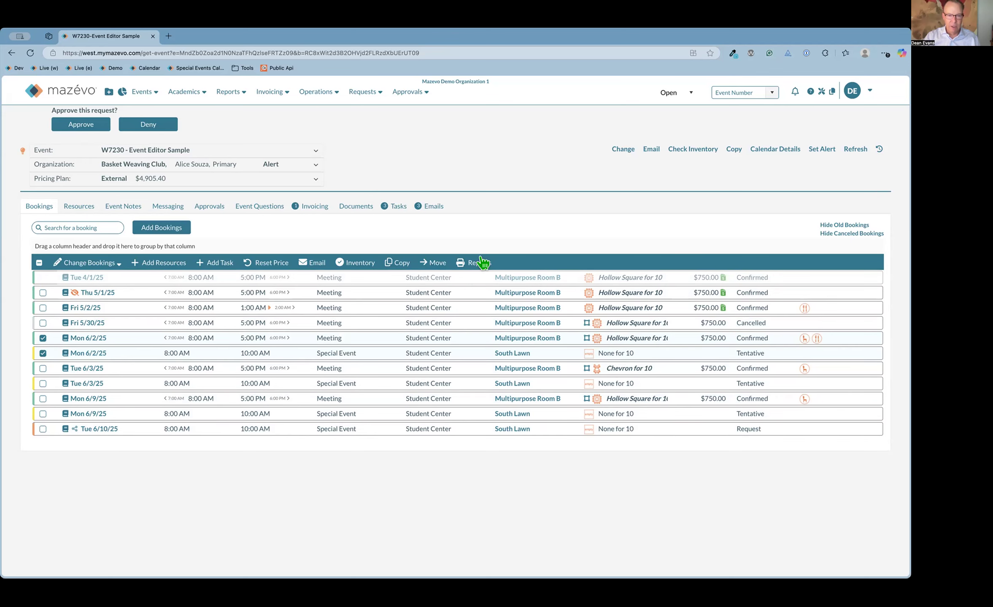
- Compare the actions available for the Mon 6/2/25 bookings and the cancelled Fri 5/30/25 booking, and clear the selection
{"action": "left_click", "coordinate": [41, 352]}
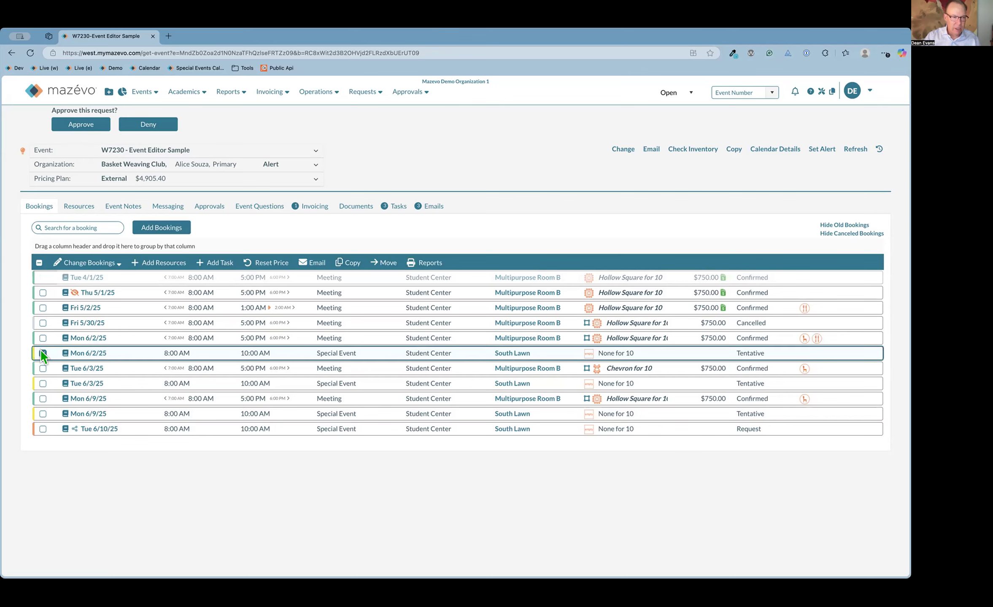
{"action": "left_click", "coordinate": [42, 354]}
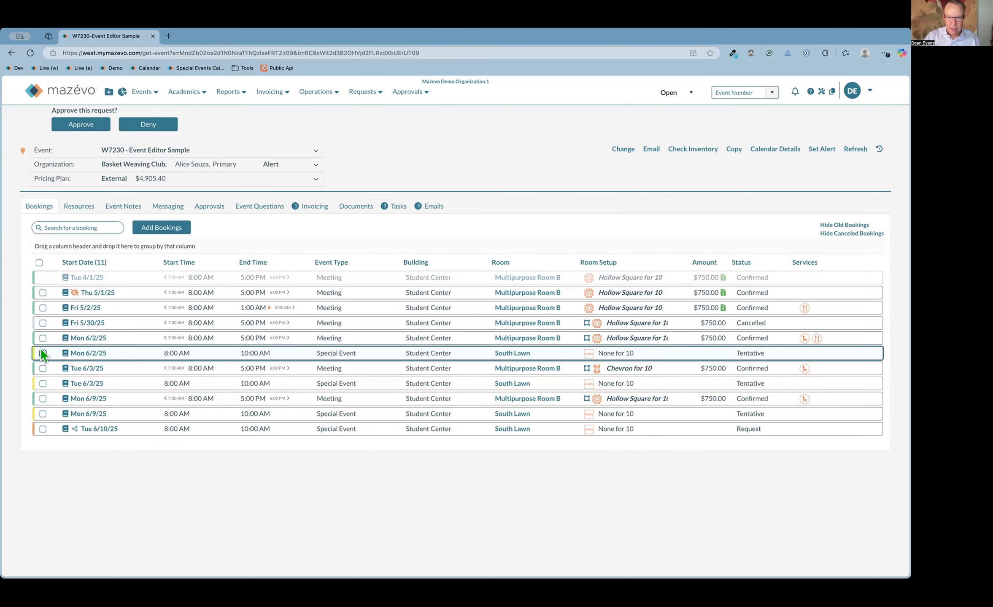
{"action": "left_click", "coordinate": [43, 323]}
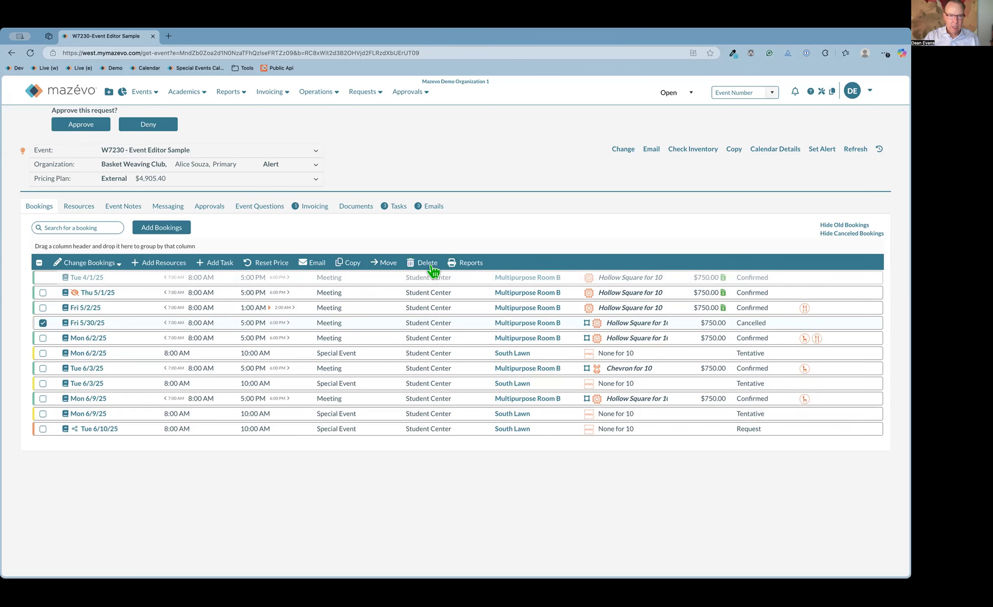
{"action": "left_click", "coordinate": [42, 323]}
{"action": "left_click", "coordinate": [42, 338]}
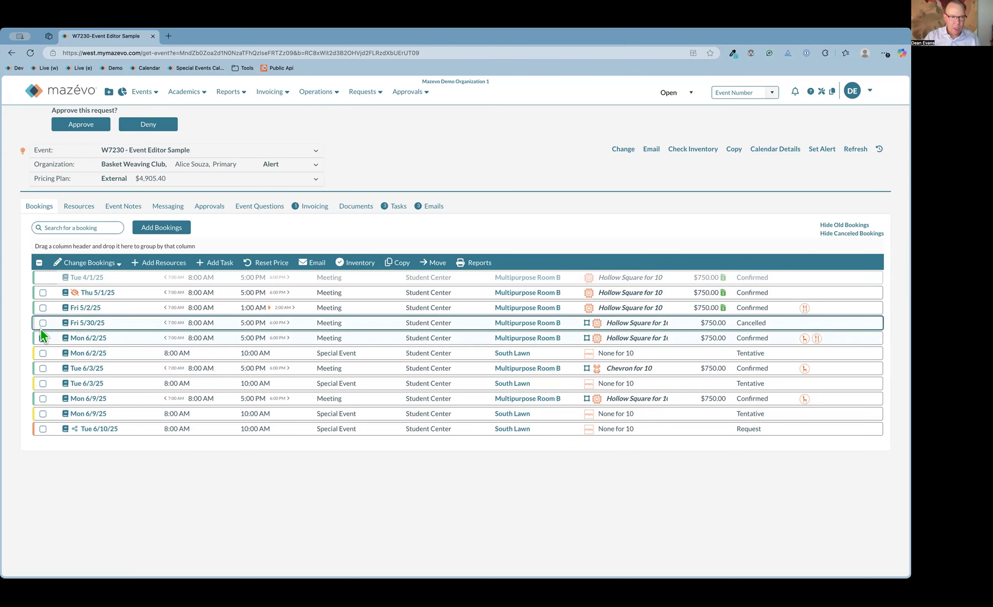
{"action": "left_click", "coordinate": [43, 323]}
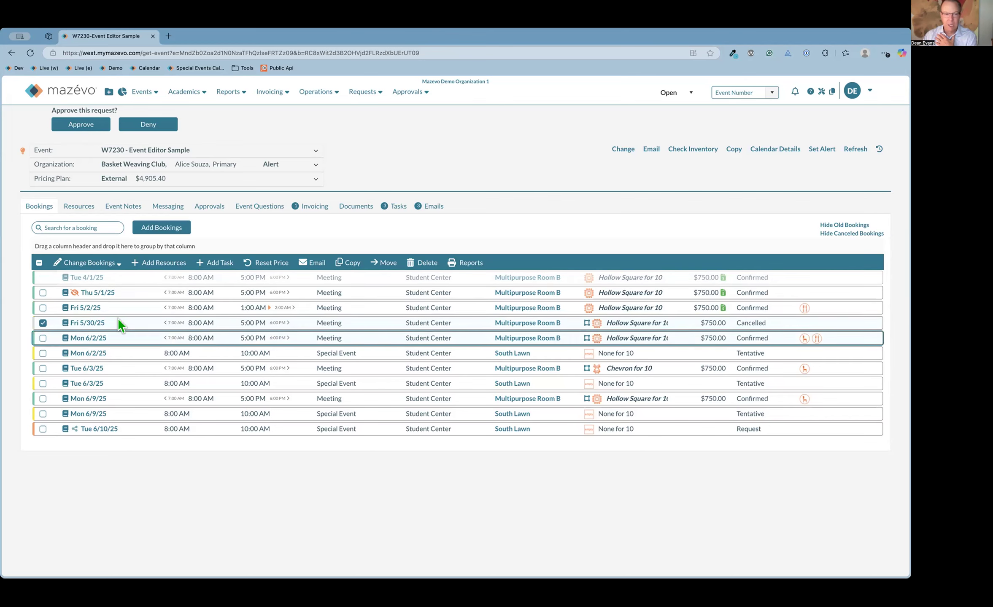
{"action": "left_click", "coordinate": [43, 323]}
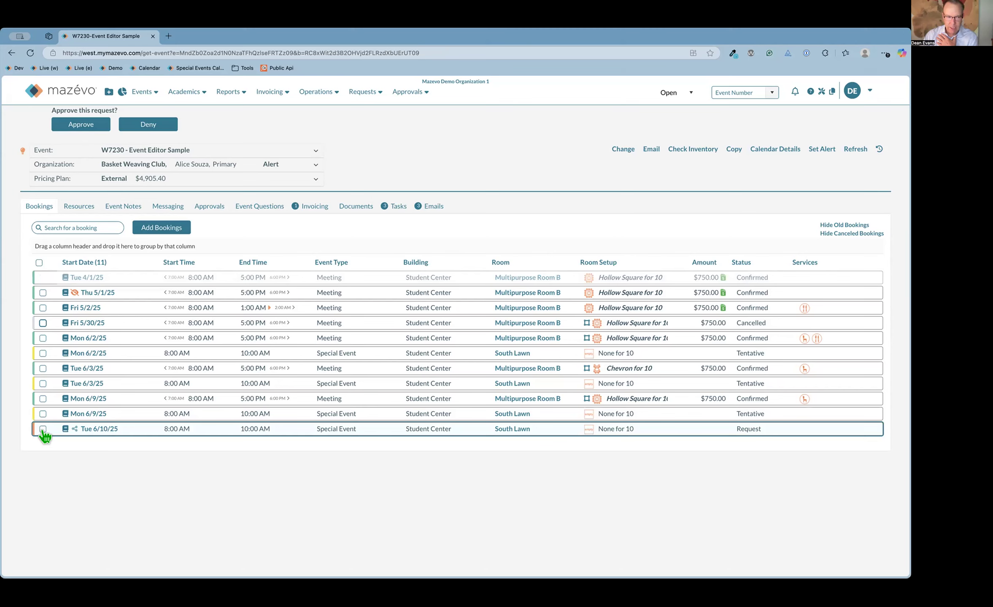
- For the Tue 6/3/25 Multipurpose Room B booking, pick the Catering resources Cheese and Fruit Display and Spanakopita, ordering Spanakopita first
{"action": "left_click", "coordinate": [91, 369]}
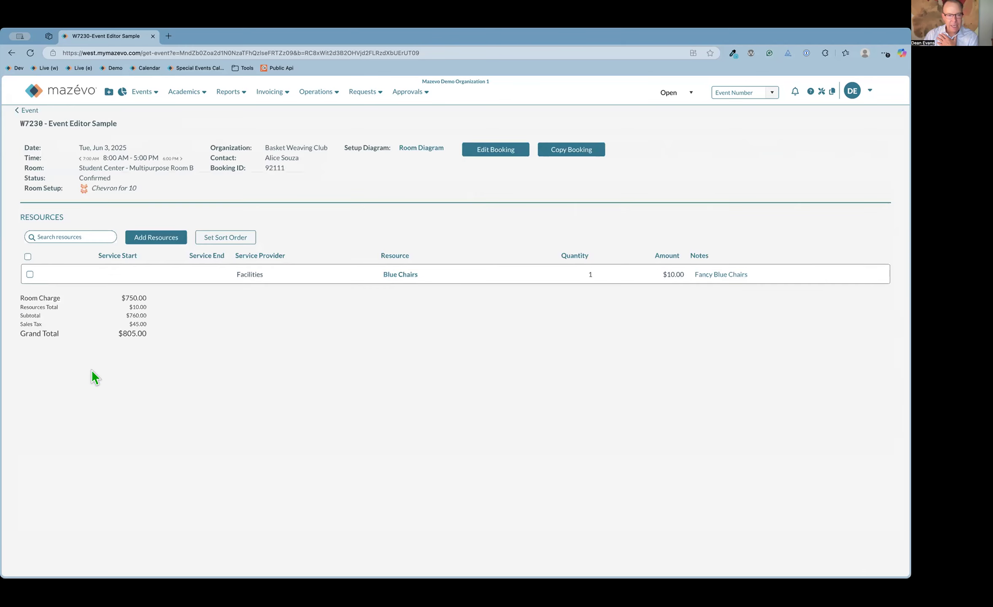
{"action": "left_click", "coordinate": [170, 243]}
{"action": "left_click", "coordinate": [335, 187]}
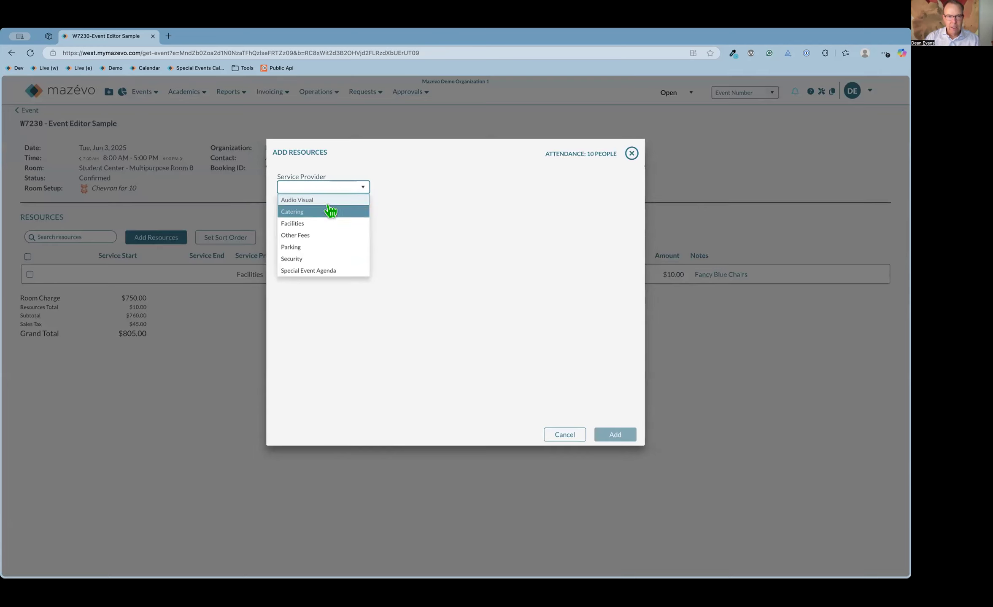
{"action": "left_click", "coordinate": [328, 213]}
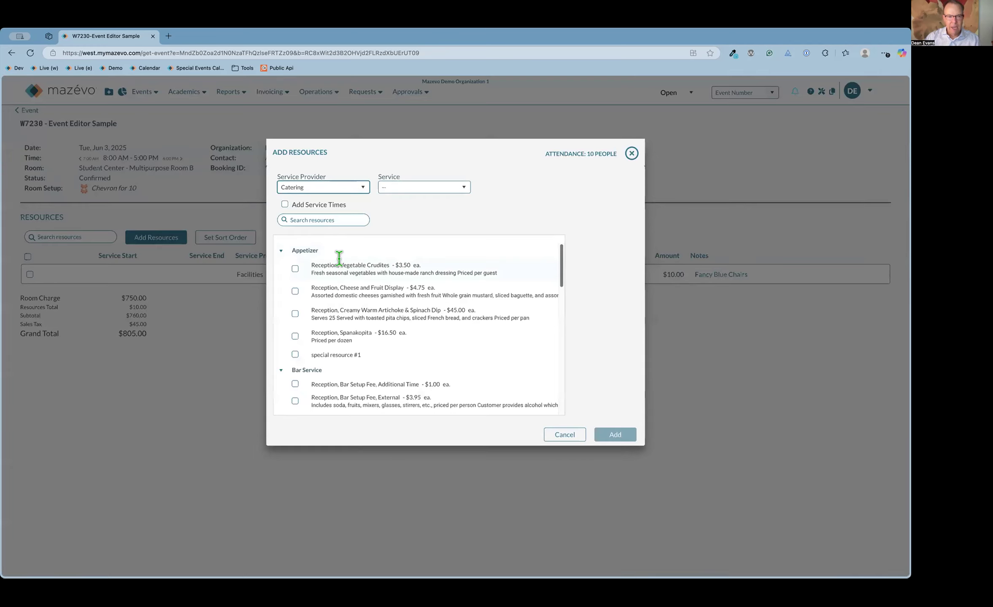
{"action": "left_click", "coordinate": [294, 291]}
{"action": "left_click", "coordinate": [294, 375]}
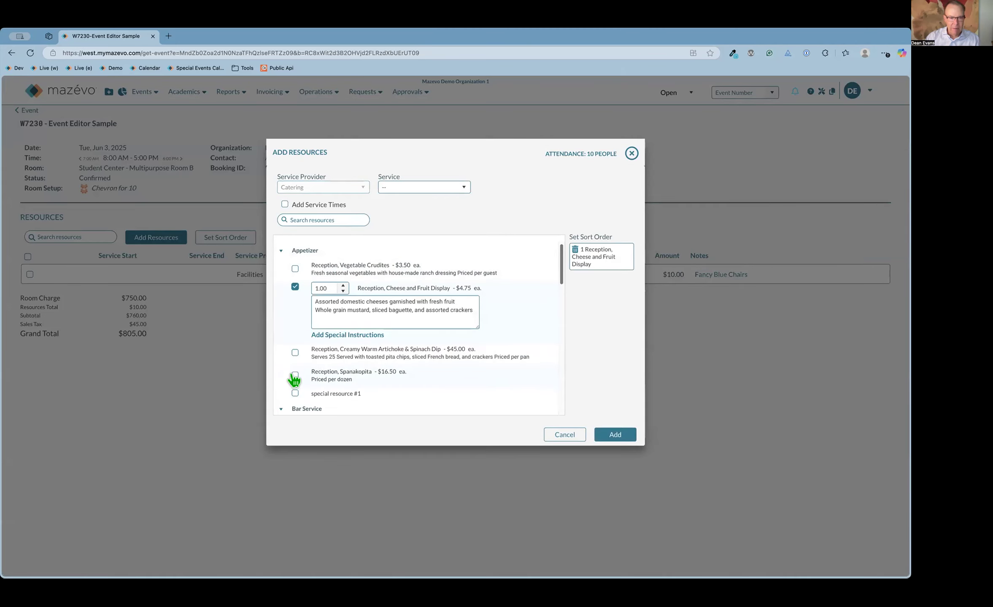
{"action": "left_click_drag", "start_coordinate": [592, 282], "coordinate": [594, 255]}
- Include Reception, Bar Setup Fee, External, and add the chosen catering resources to the booking without adding more
{"action": "scroll", "coordinate": [531, 349], "scroll_direction": "down", "scroll_amount": 4}
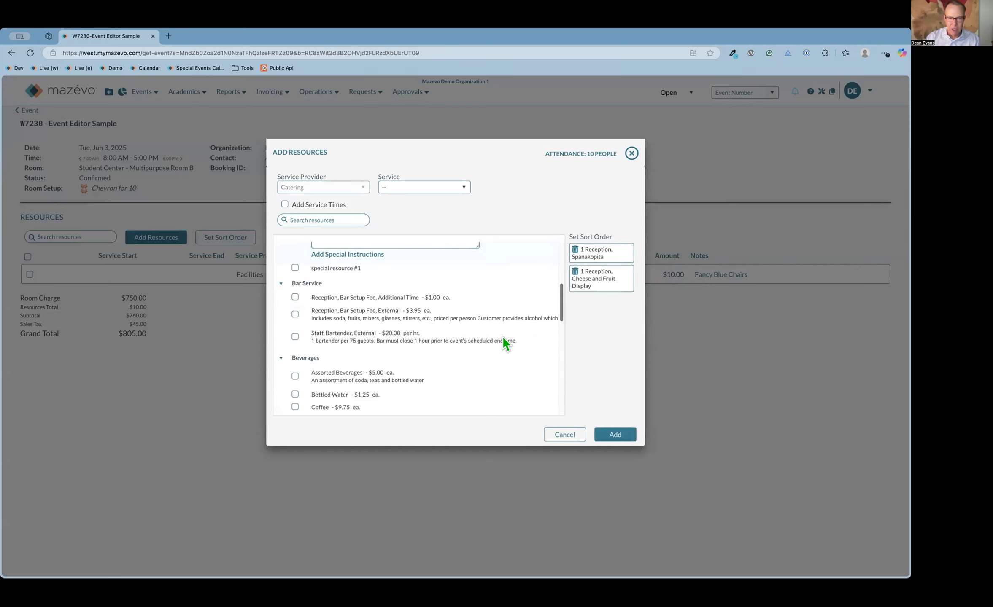
{"action": "left_click", "coordinate": [296, 309]}
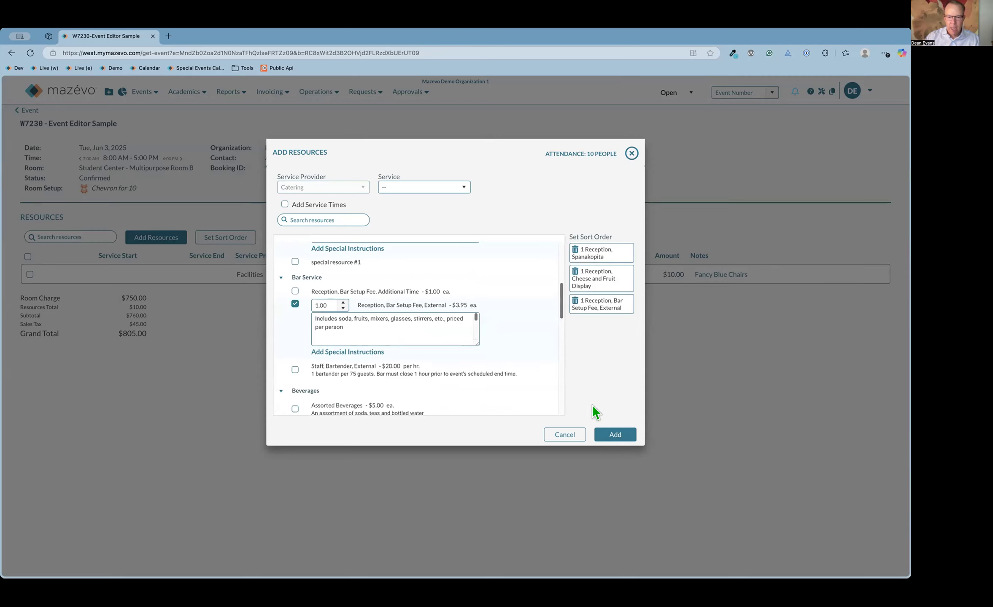
{"action": "left_click", "coordinate": [601, 436]}
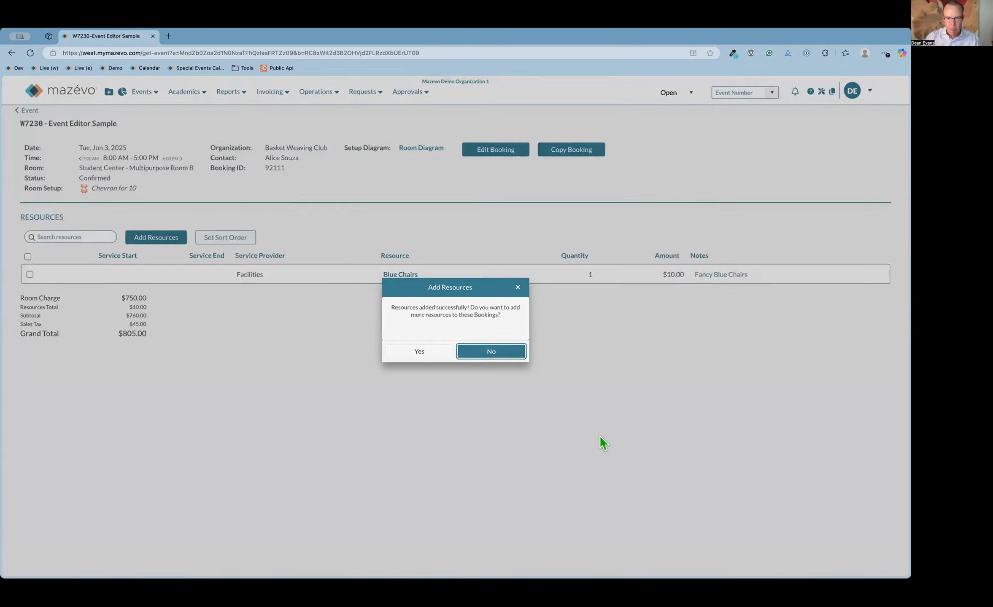
{"action": "left_click", "coordinate": [485, 353]}
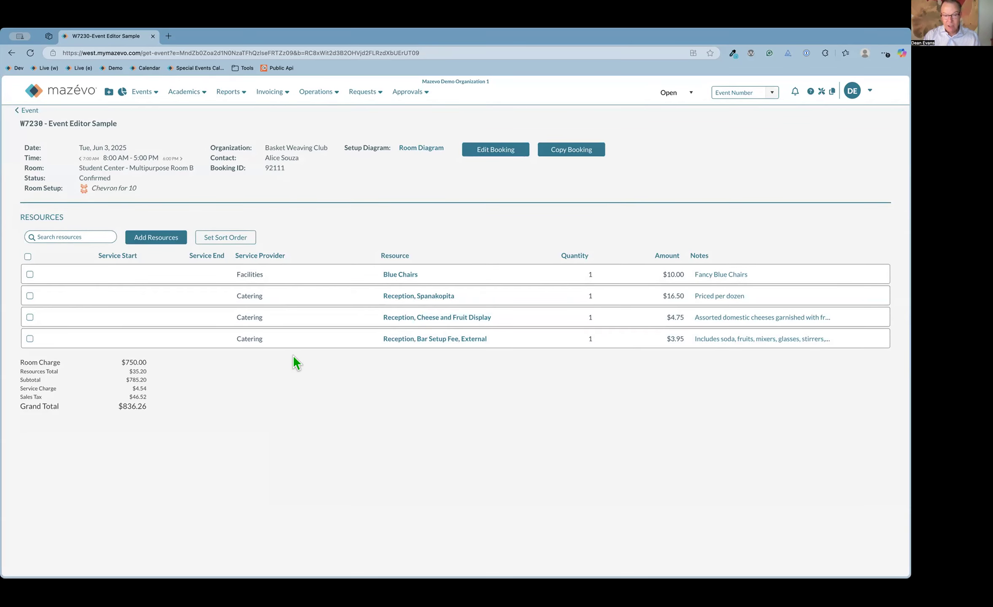
- Set the catering resources' sort order so Reception, Bar Setup Fee, External comes first, and save it
{"action": "left_click", "coordinate": [246, 238]}
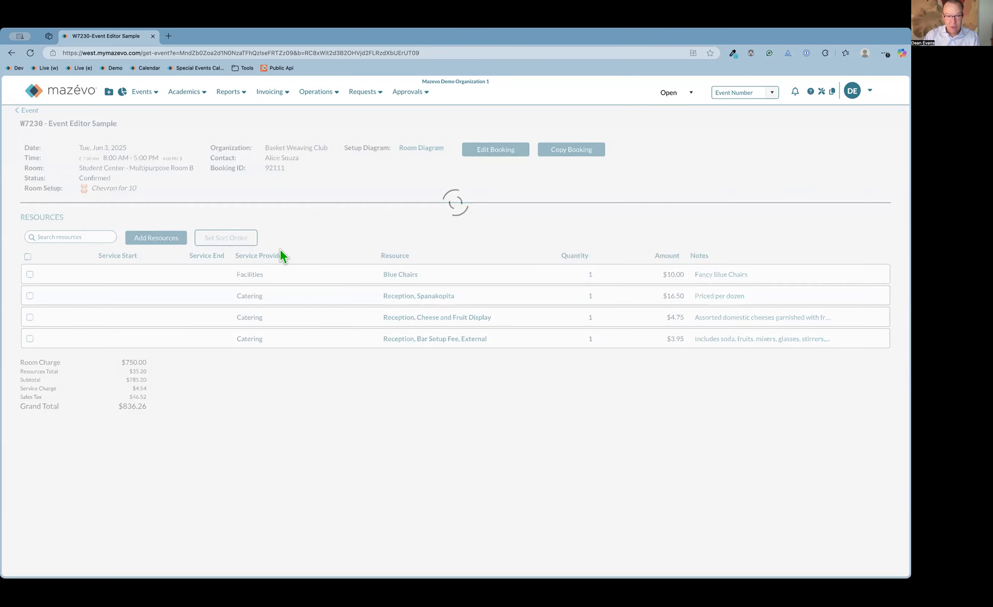
{"action": "left_click_drag", "start_coordinate": [381, 326], "coordinate": [381, 294]}
{"action": "left_click", "coordinate": [372, 427]}
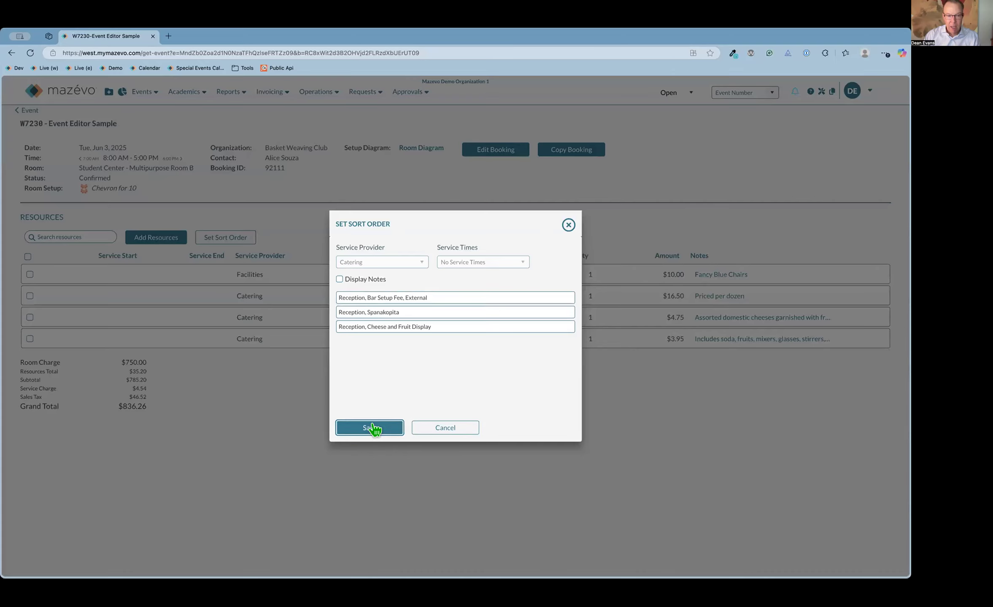
{"action": "left_click", "coordinate": [372, 427]}
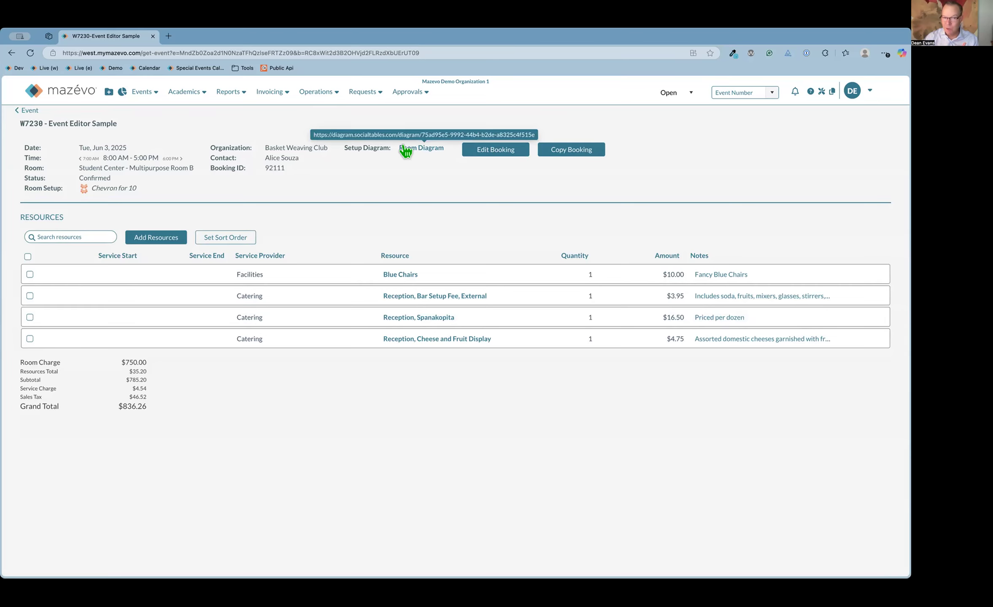
- Review the booking's room setup settings, then set this booking's event name to "Breakout room" and save it
{"action": "left_click", "coordinate": [487, 152]}
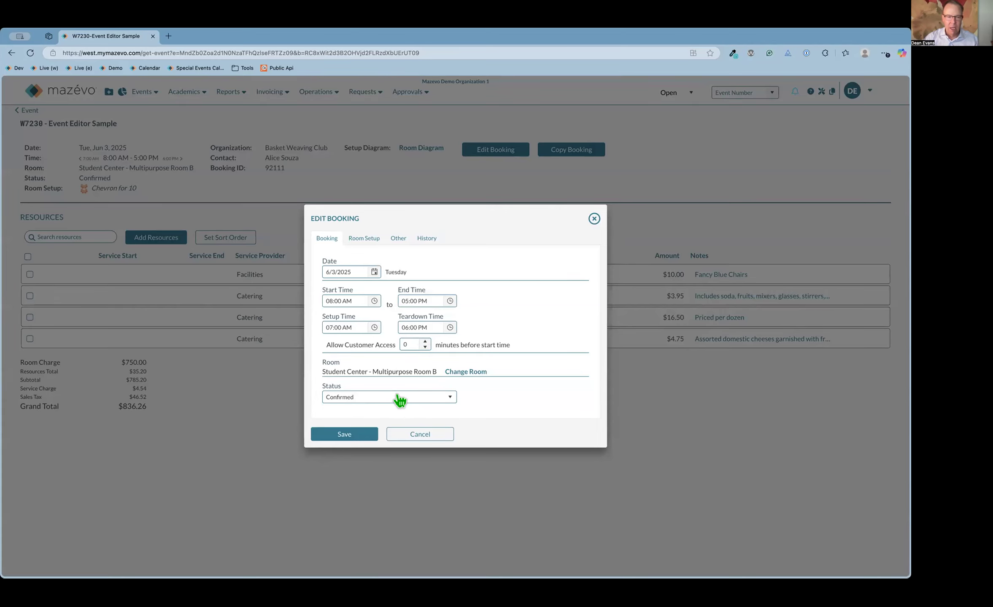
{"action": "left_click", "coordinate": [375, 239]}
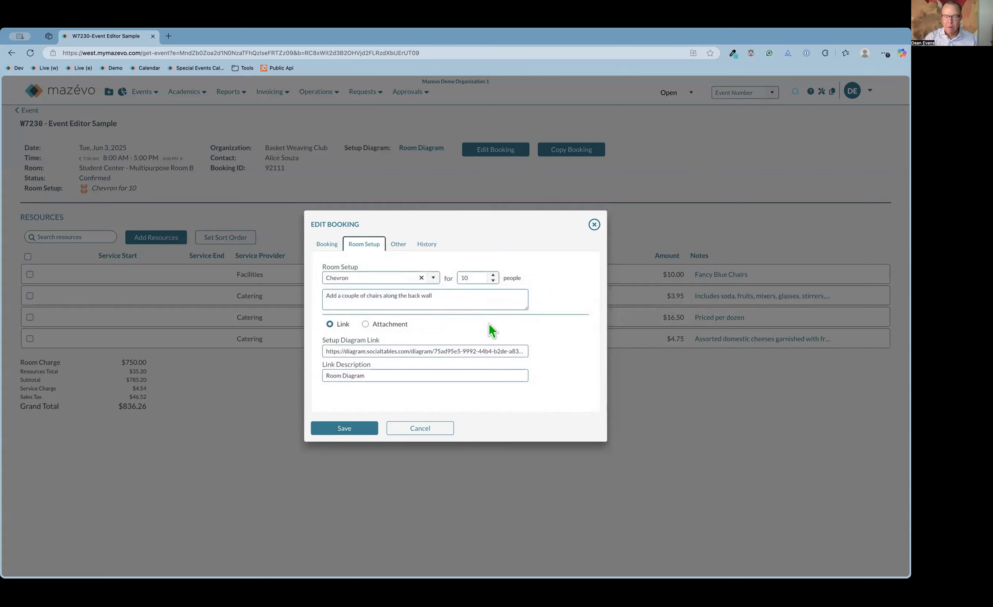
{"action": "left_click", "coordinate": [400, 246]}
{"action": "left_click", "coordinate": [403, 276]}
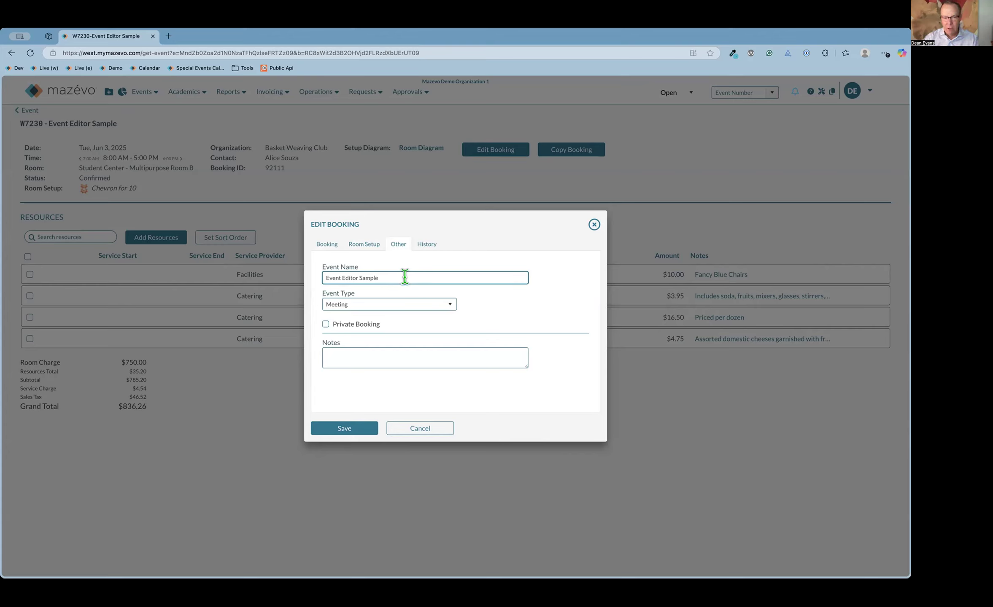
{"action": "triple_click", "coordinate": [403, 276]}
{"action": "type", "text": "B"}
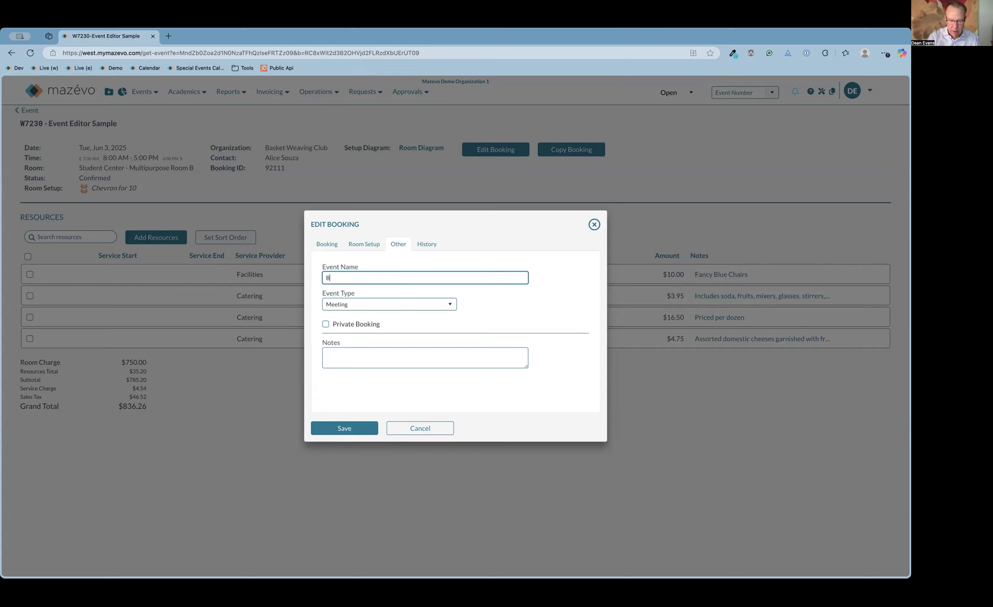
{"action": "type", "text": "reakrout room"}
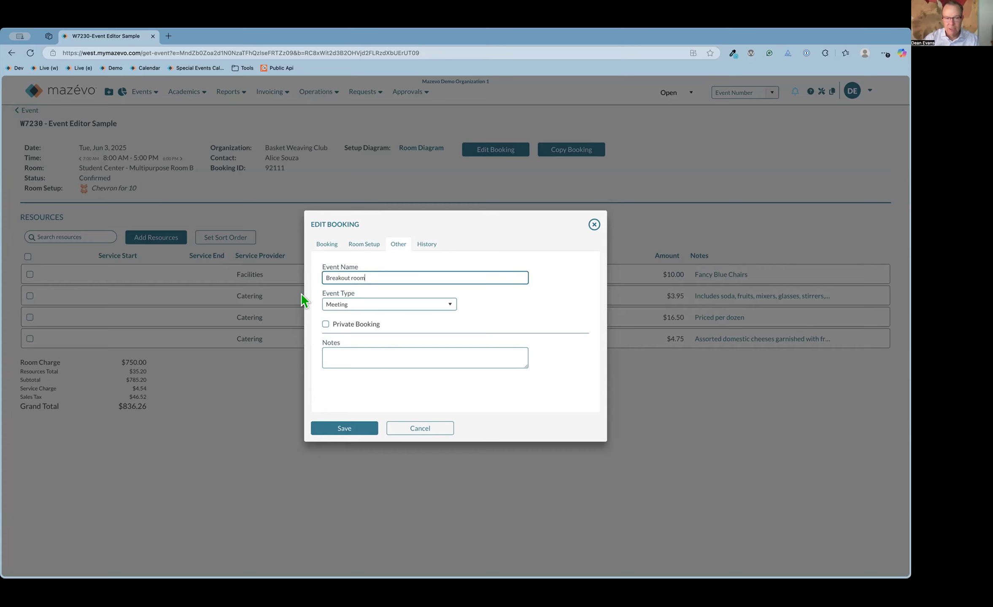
{"action": "left_click", "coordinate": [361, 428]}
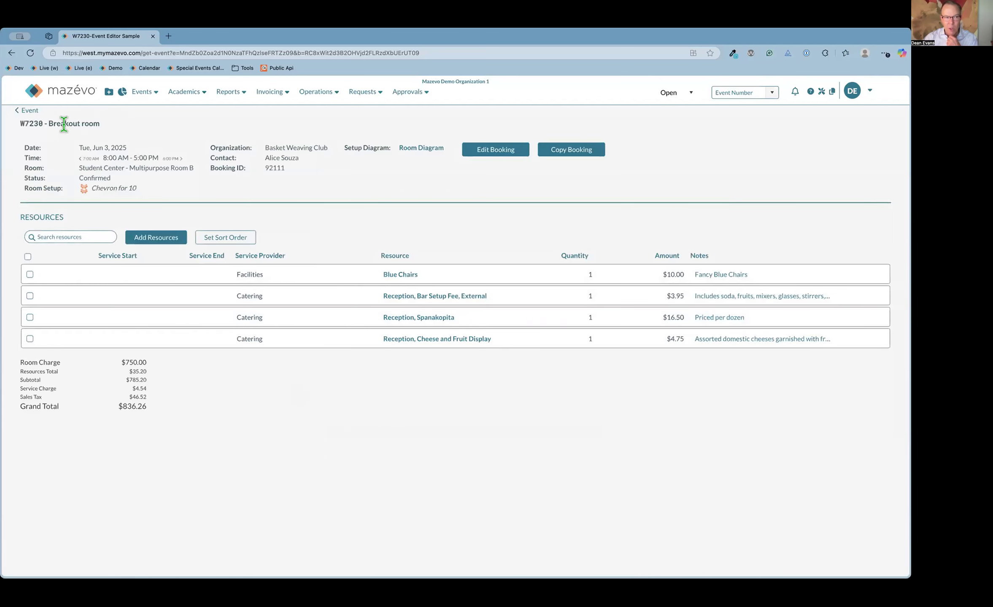
- Return to the event and compare its booking list with its resource list, checking the actions available for the Thu 5/1/25 booking
{"action": "left_click", "coordinate": [33, 110]}
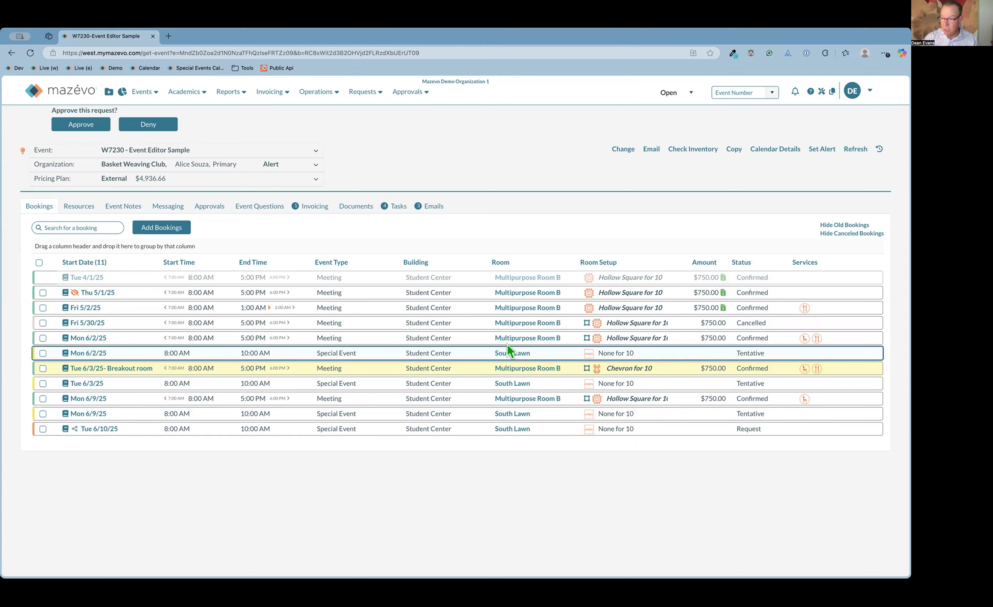
{"action": "left_click", "coordinate": [70, 213]}
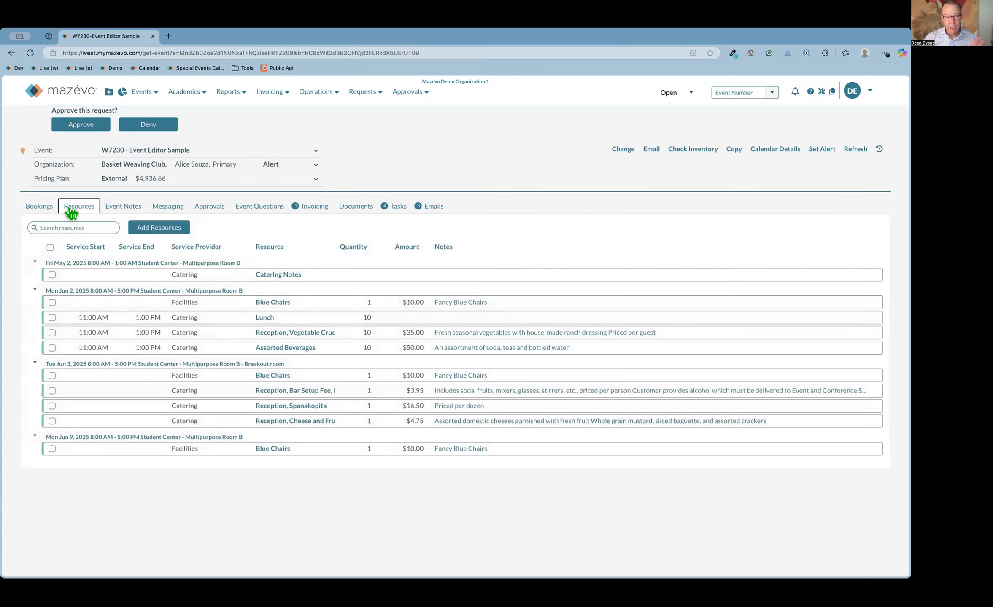
{"action": "left_click", "coordinate": [48, 215]}
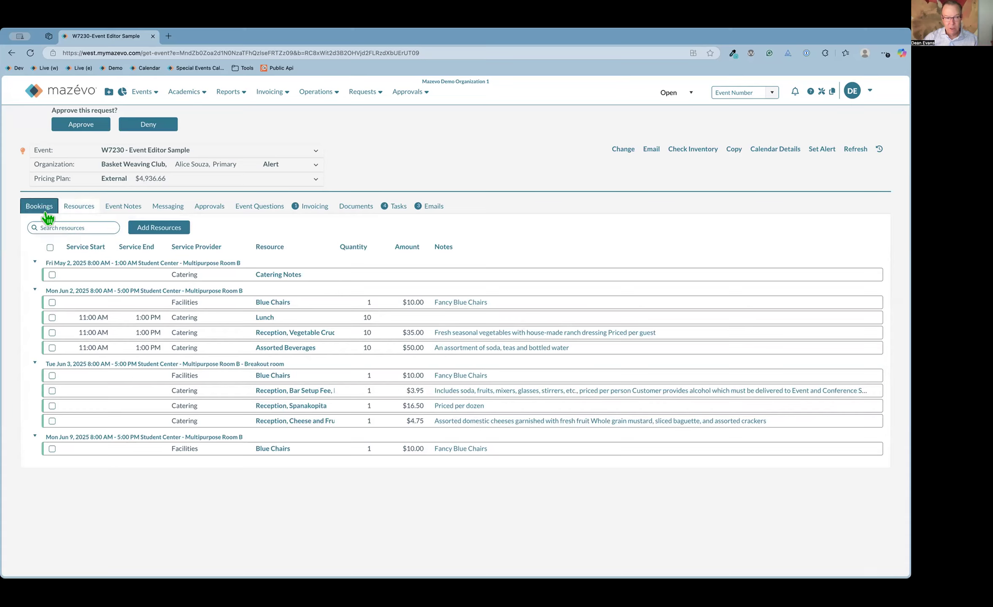
{"action": "left_click", "coordinate": [42, 293]}
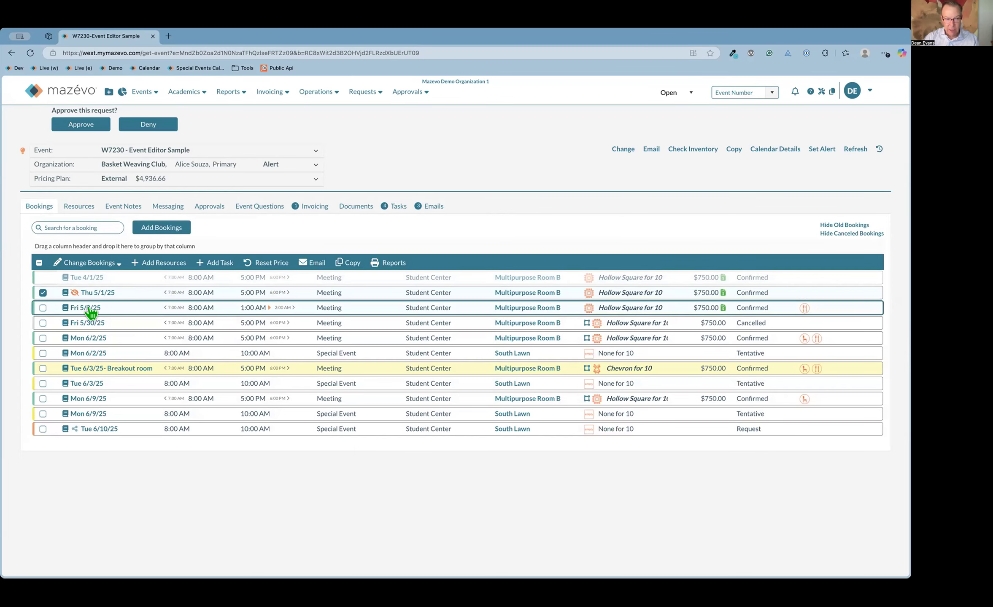
{"action": "left_click", "coordinate": [42, 293]}
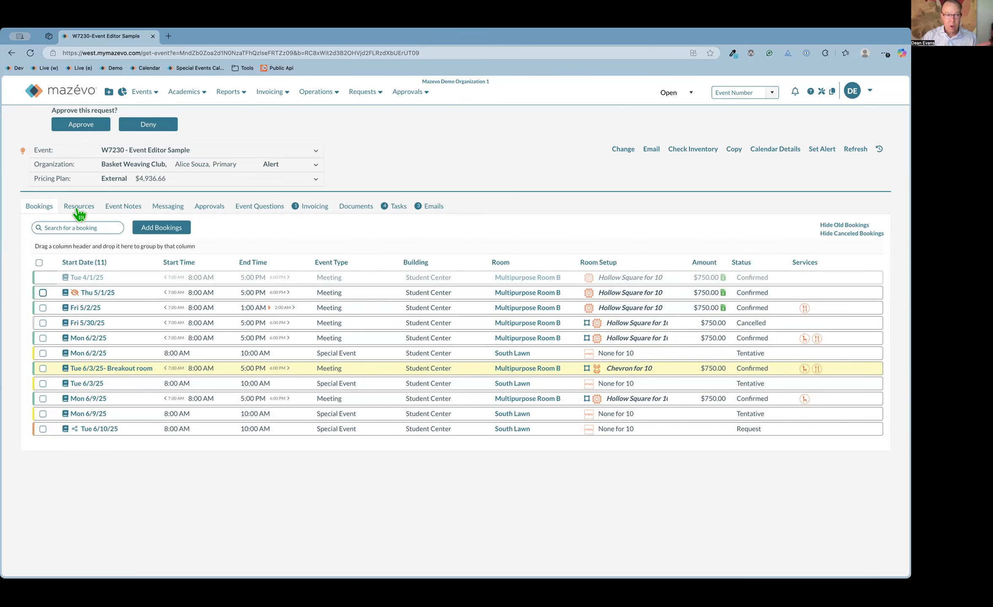
- Filter the event's resources by "blue", set the quantity of all the Blue Chairs entries to 2, and clear the filter
{"action": "left_click", "coordinate": [79, 209]}
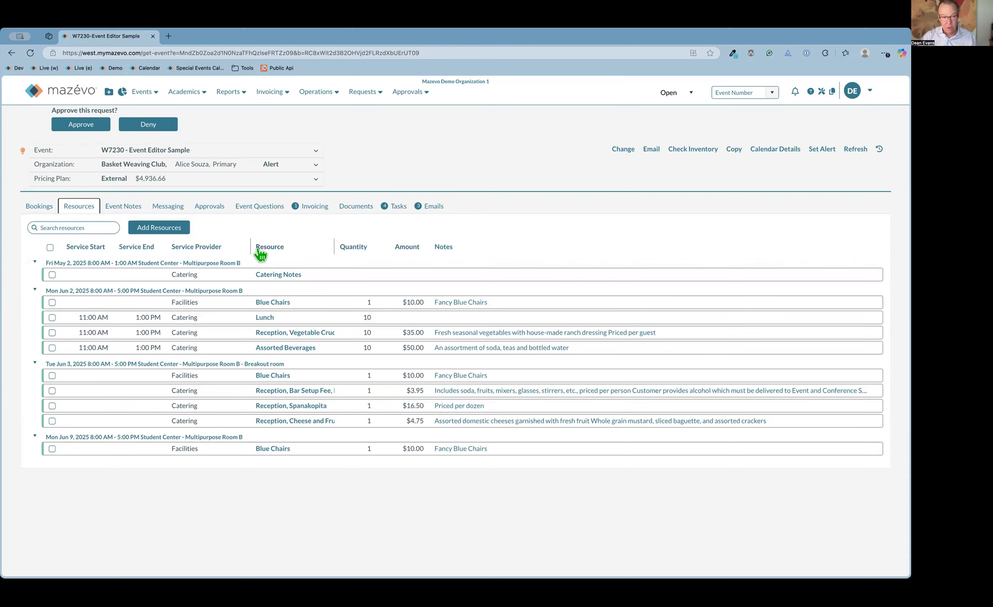
{"action": "left_click", "coordinate": [85, 225]}
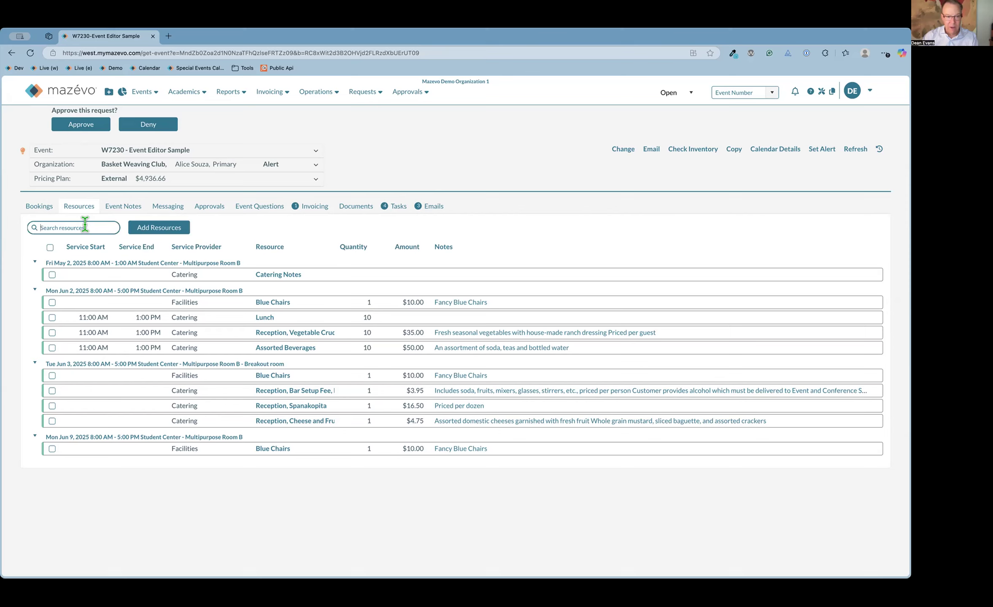
{"action": "type", "text": "blue"}
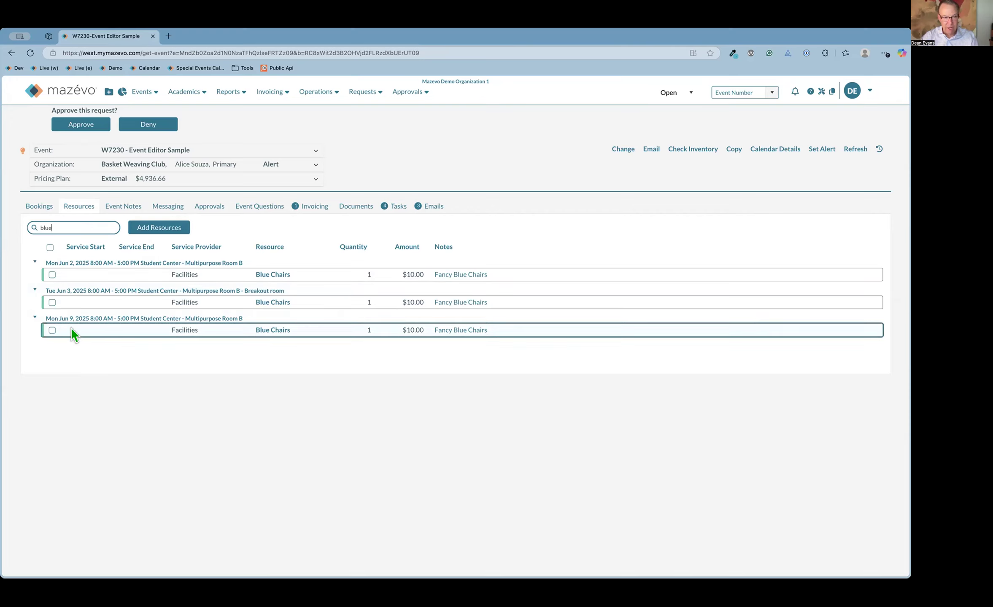
{"action": "left_click", "coordinate": [50, 247]}
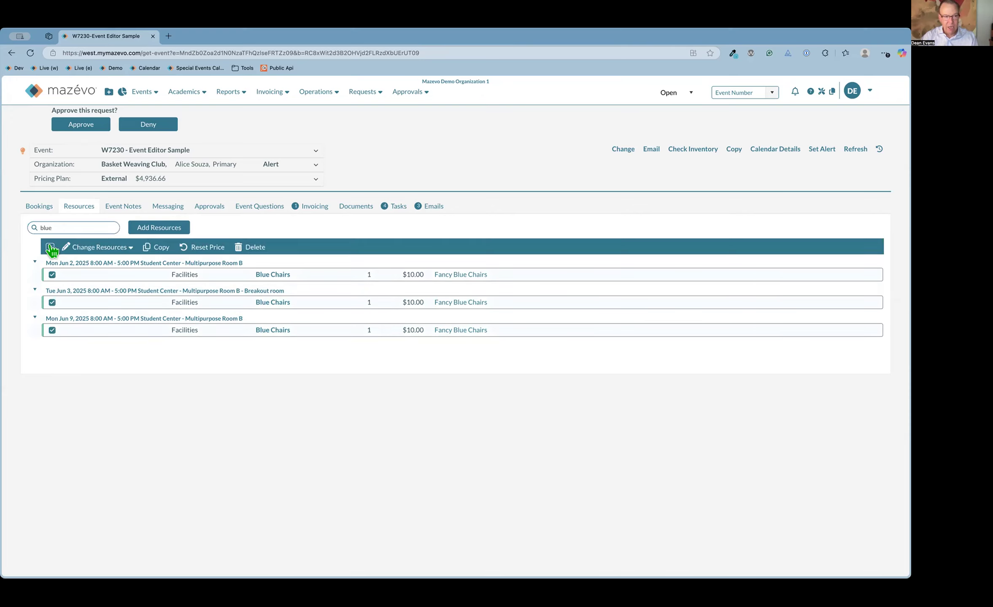
{"action": "left_click", "coordinate": [98, 248]}
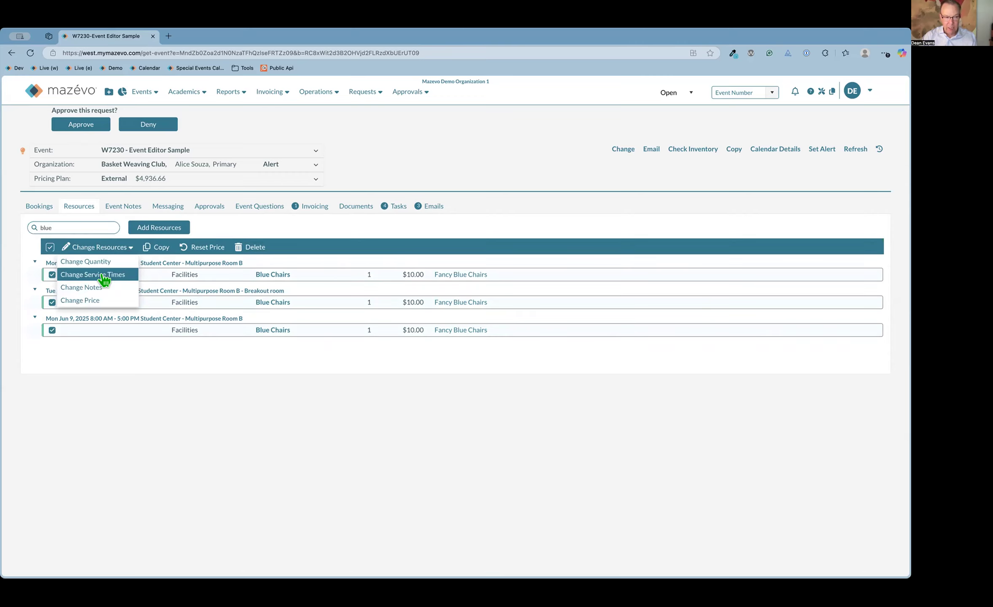
{"action": "left_click", "coordinate": [95, 262]}
{"action": "left_click", "coordinate": [432, 313]}
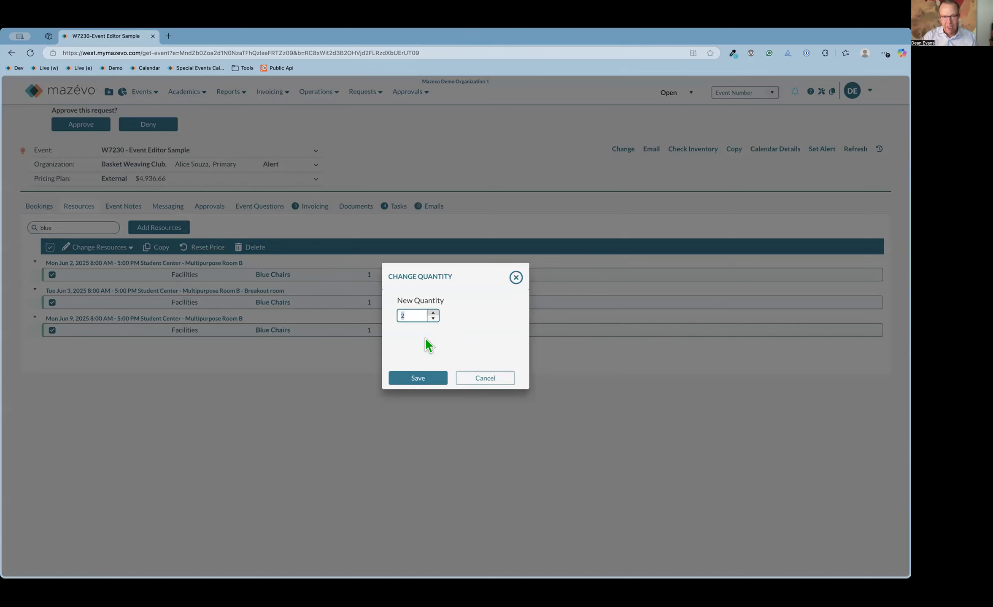
{"action": "left_click", "coordinate": [419, 378]}
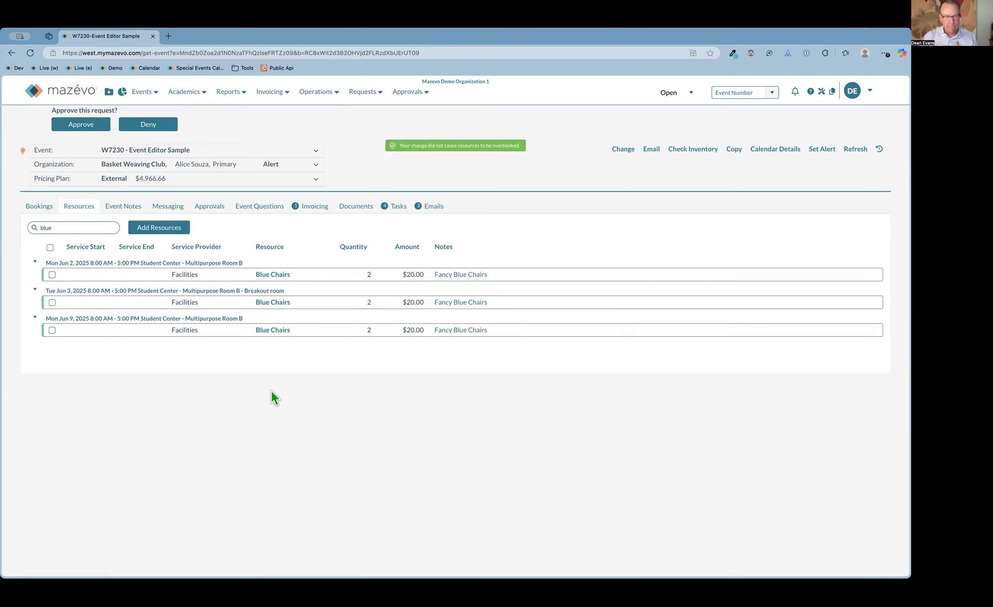
{"action": "double_click", "coordinate": [68, 227]}
{"action": "key", "text": "BackSpace"}
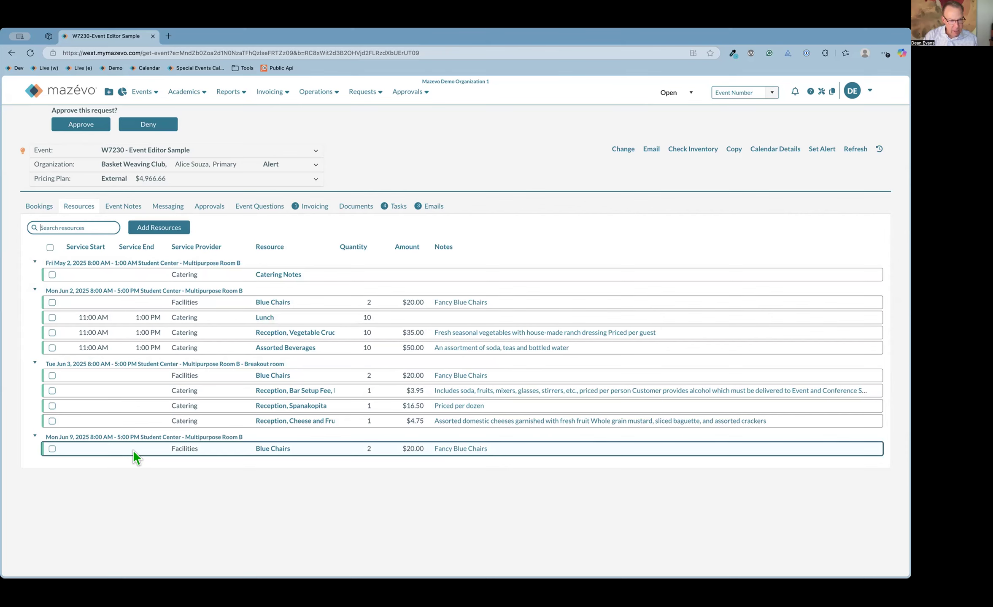
- Start adding resources to a specific booking, choosing Mon 6/9/25 8:00 AM - 5:00 PM in Multipurpose Room B
{"action": "left_click", "coordinate": [175, 230]}
{"action": "left_click", "coordinate": [328, 201]}
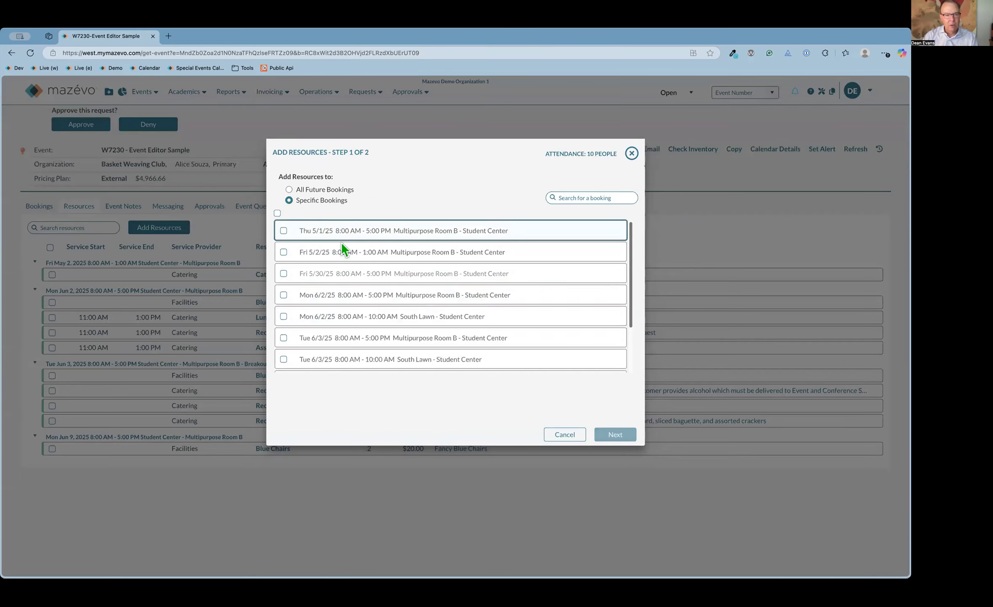
{"action": "scroll", "coordinate": [303, 317], "scroll_direction": "down", "scroll_amount": 3}
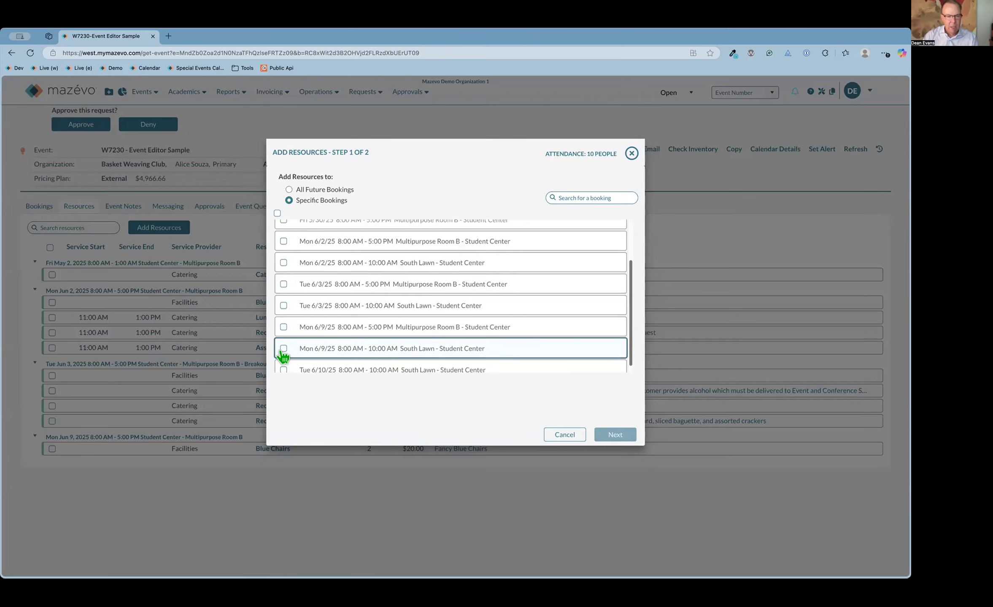
{"action": "left_click", "coordinate": [283, 327]}
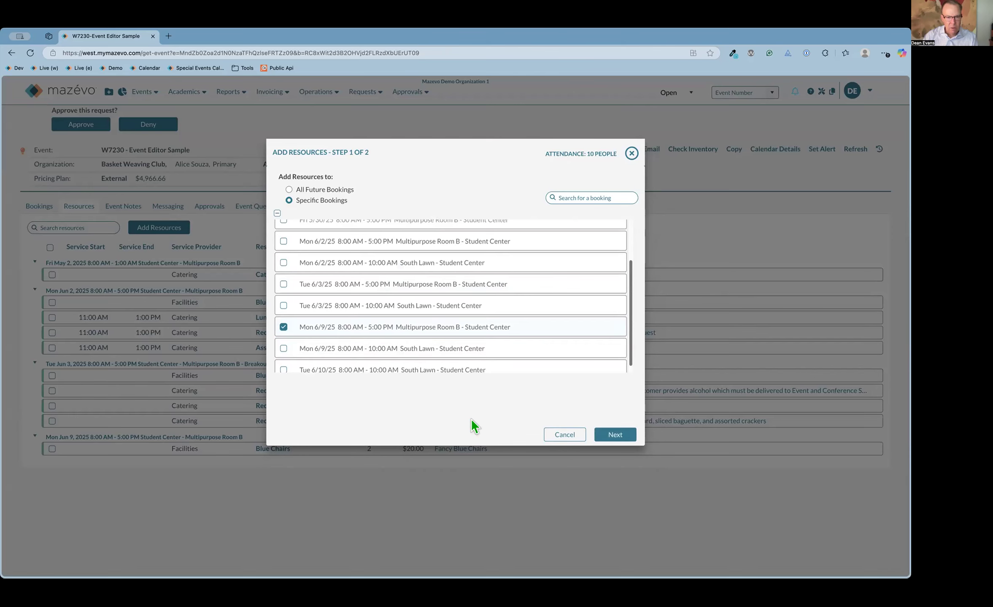
{"action": "left_click", "coordinate": [607, 438]}
- Set the service provider to Catering, the service to Lunch for 12, and the service times to 11:00 AM - 1:00 PM
{"action": "left_click", "coordinate": [323, 188]}
{"action": "left_click", "coordinate": [323, 212]}
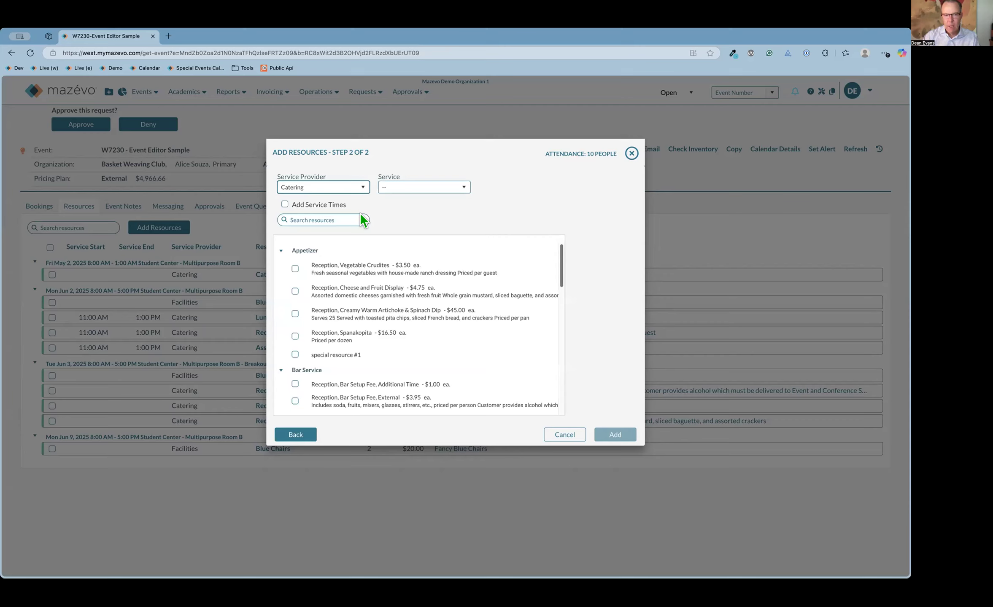
{"action": "left_click", "coordinate": [434, 191]}
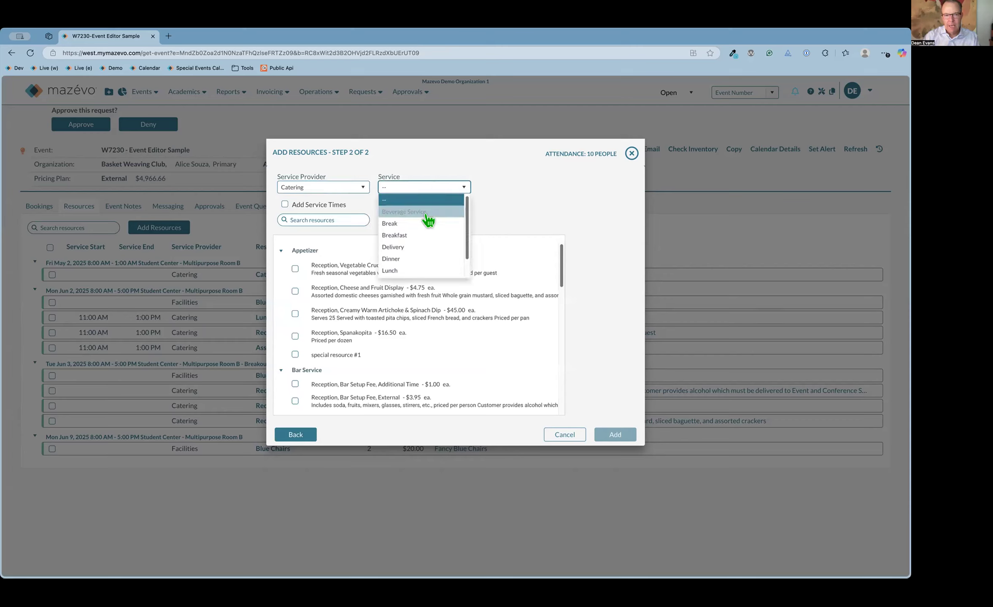
{"action": "left_click", "coordinate": [423, 272]}
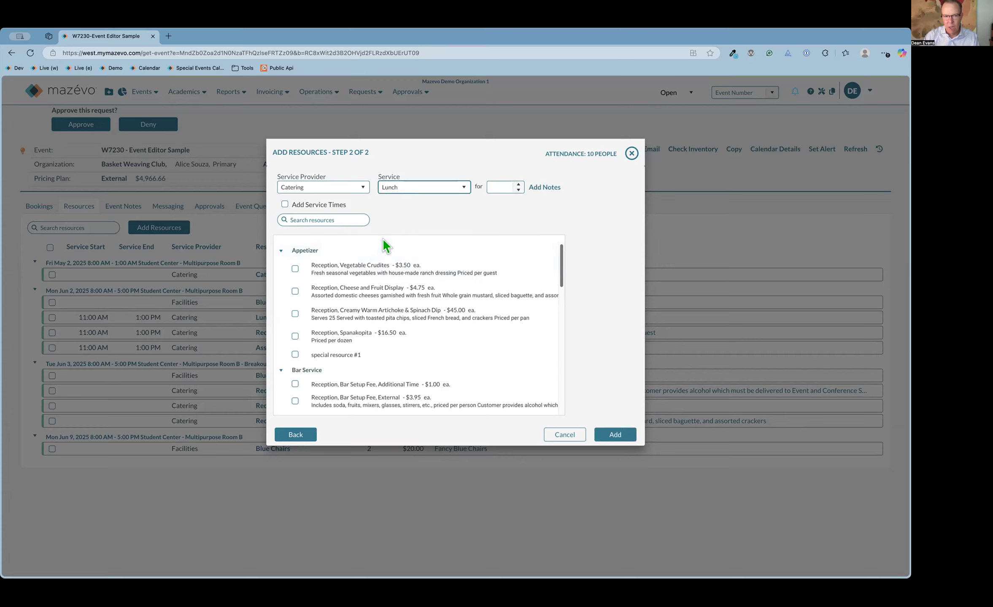
{"action": "left_click", "coordinate": [501, 186]}
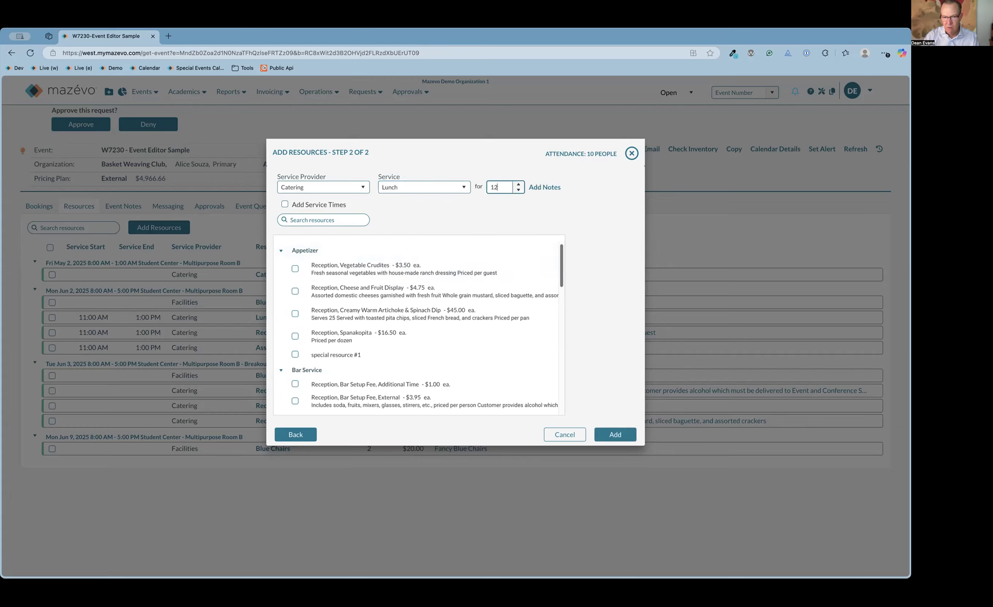
{"action": "left_click", "coordinate": [327, 206]}
{"action": "left_click", "coordinate": [343, 230]}
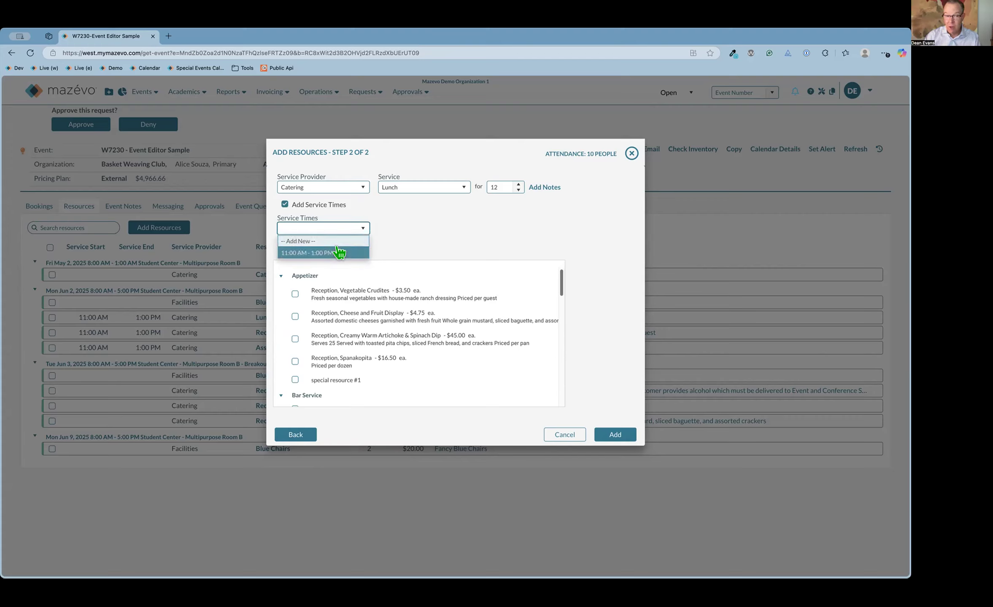
{"action": "left_click", "coordinate": [338, 252]}
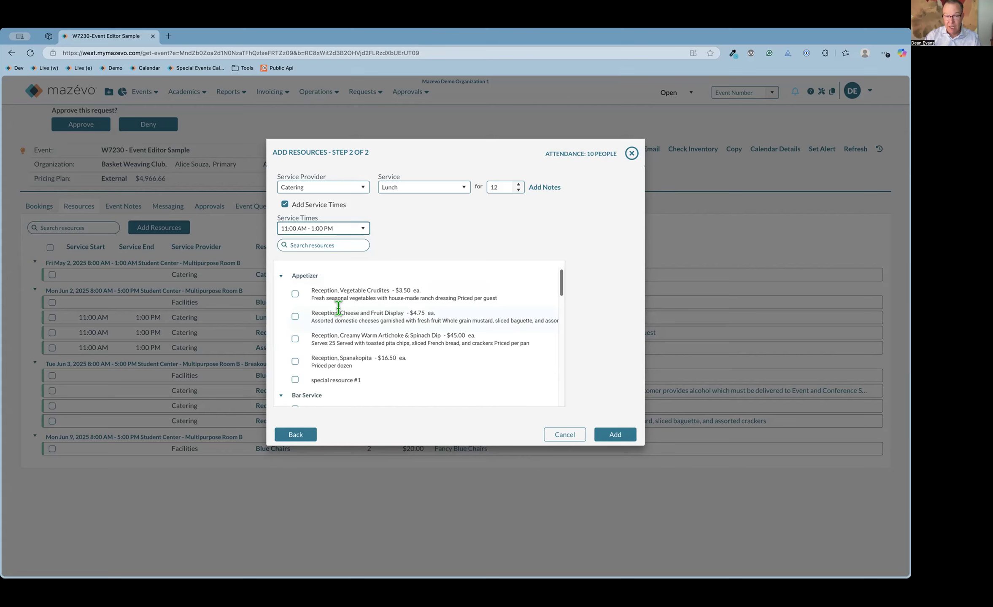
- Include Reception, Cheese and Fruit Display, Morning Break Service, and Catering Notes, and add them to the booking without adding more
{"action": "left_click", "coordinate": [295, 316]}
{"action": "scroll", "coordinate": [334, 332], "scroll_direction": "down", "scroll_amount": 10}
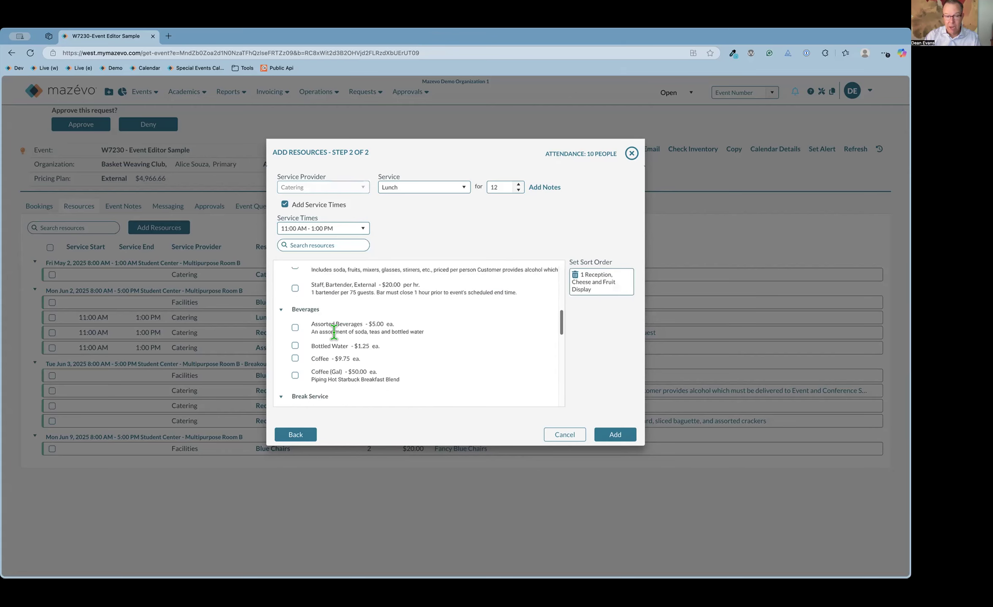
{"action": "left_click", "coordinate": [295, 334]}
{"action": "scroll", "coordinate": [374, 356], "scroll_direction": "down", "scroll_amount": 10}
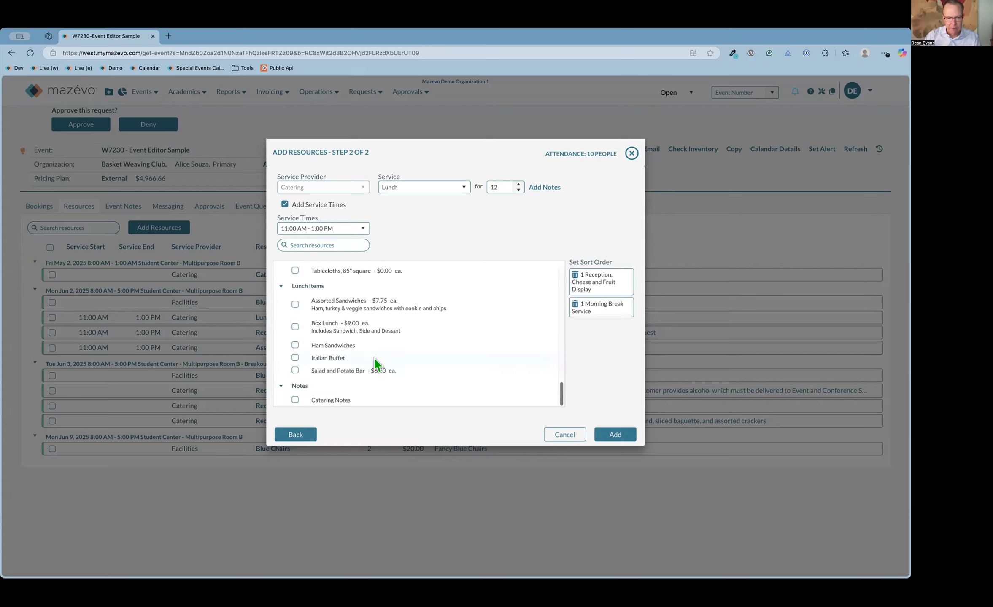
{"action": "left_click", "coordinate": [295, 399]}
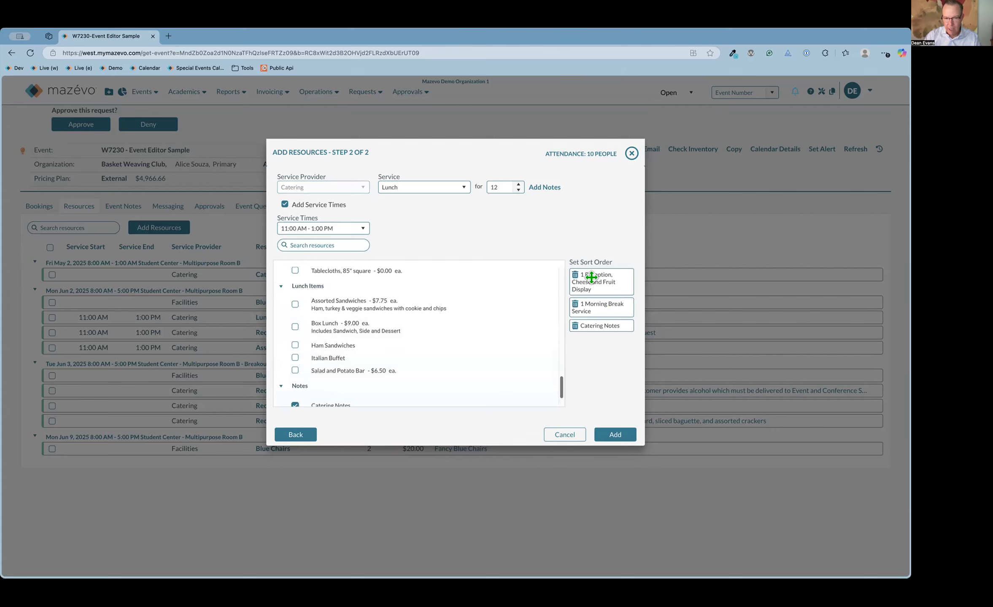
{"action": "left_click", "coordinate": [613, 437]}
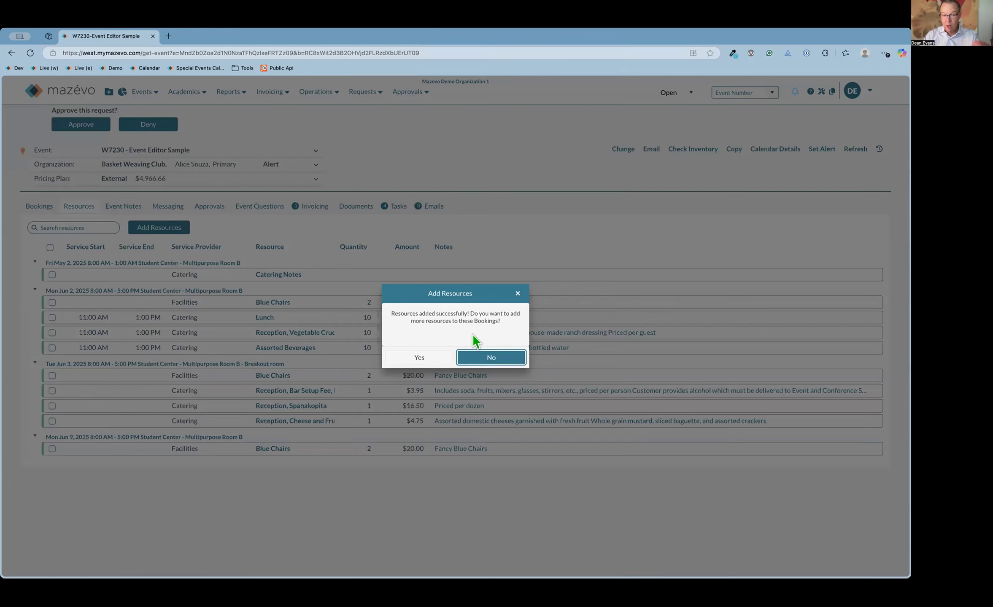
{"action": "left_click", "coordinate": [482, 359]}
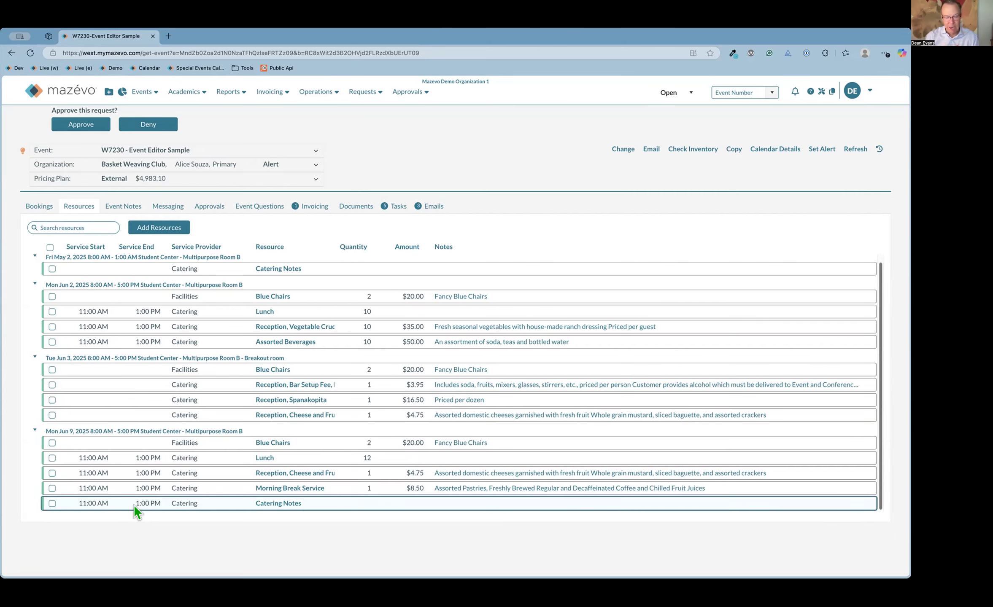
- Review the Morning Break Service resource on the Jun 9 booking, including its notes and special instructions, without saving changes
{"action": "left_click", "coordinate": [301, 488]}
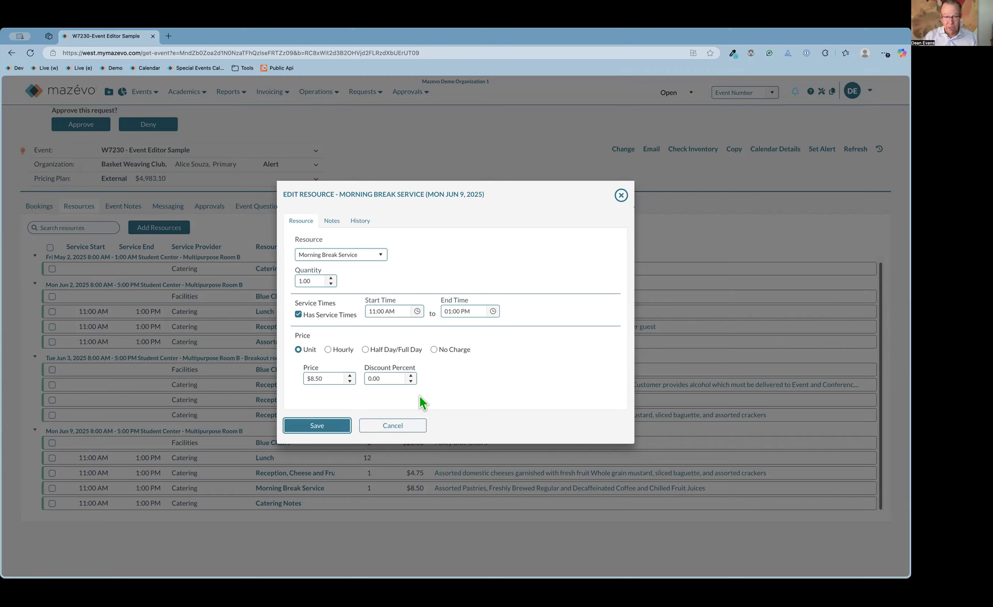
{"action": "left_click", "coordinate": [331, 222]}
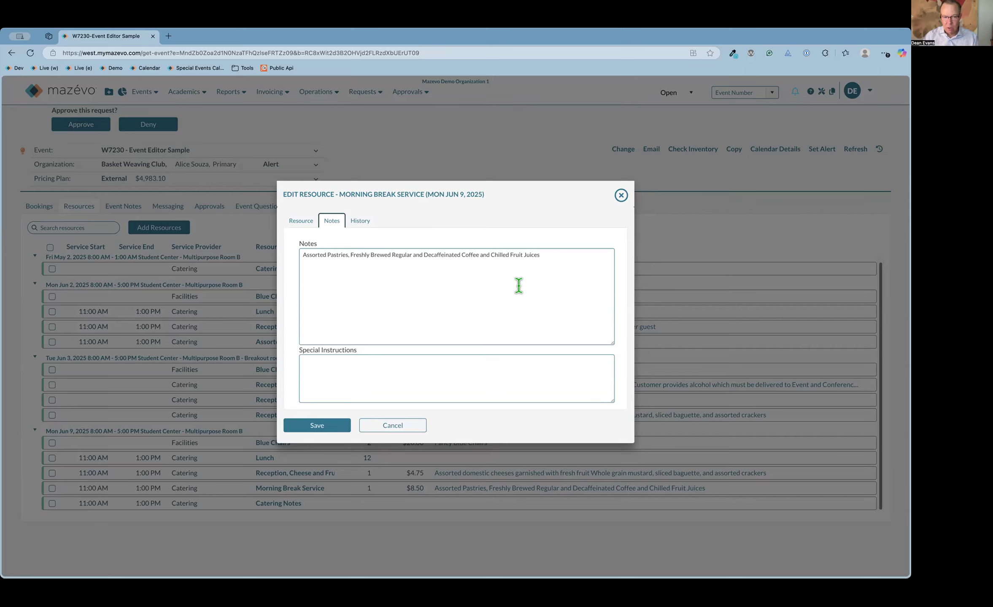
{"action": "left_click", "coordinate": [419, 372]}
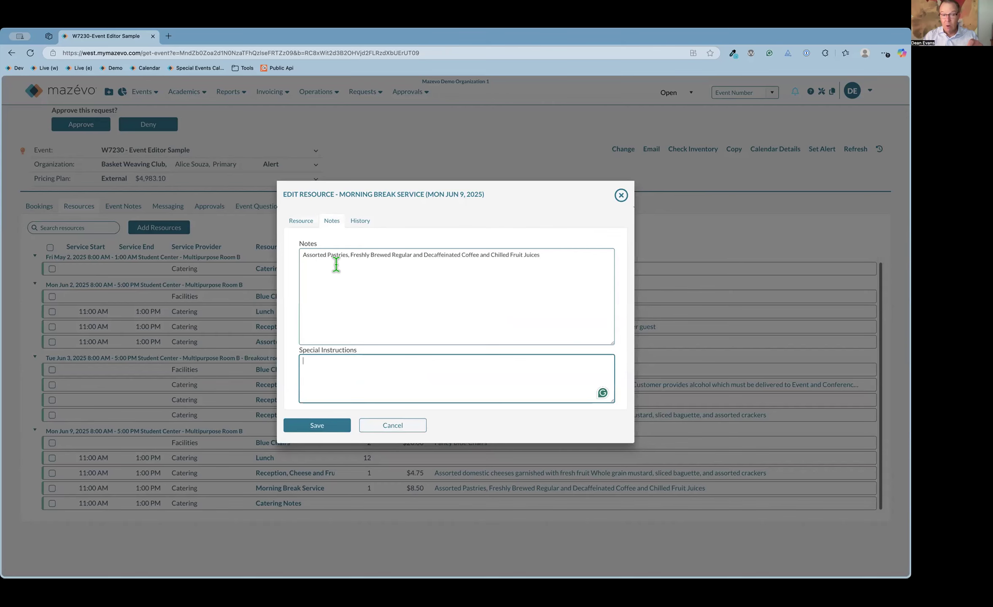
{"action": "left_click", "coordinate": [378, 433]}
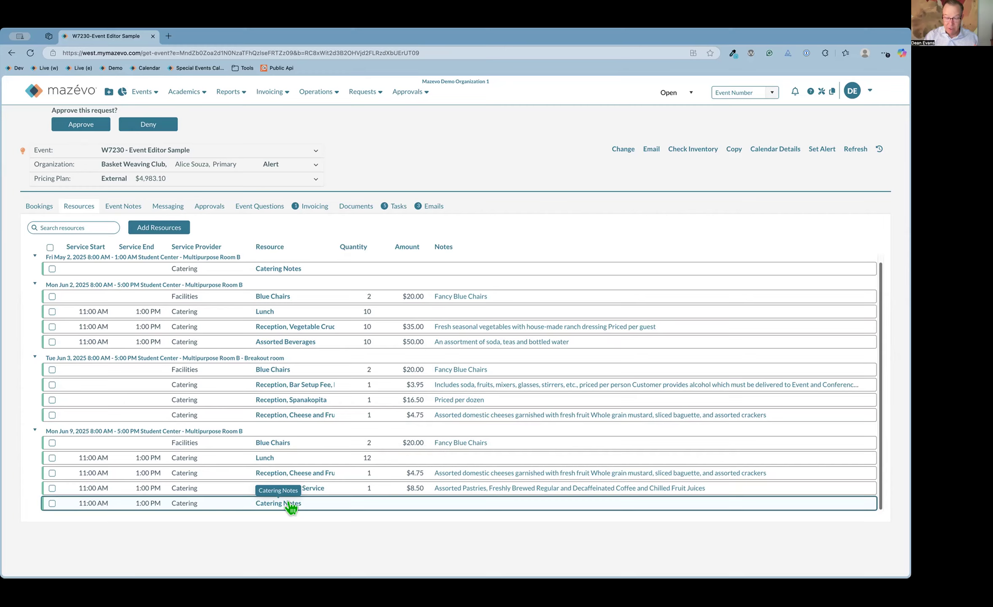
- Inspect the notes and service times of the Jun 9 booking's Catering Notes resource, and close it without saving
{"action": "left_click", "coordinate": [291, 506]}
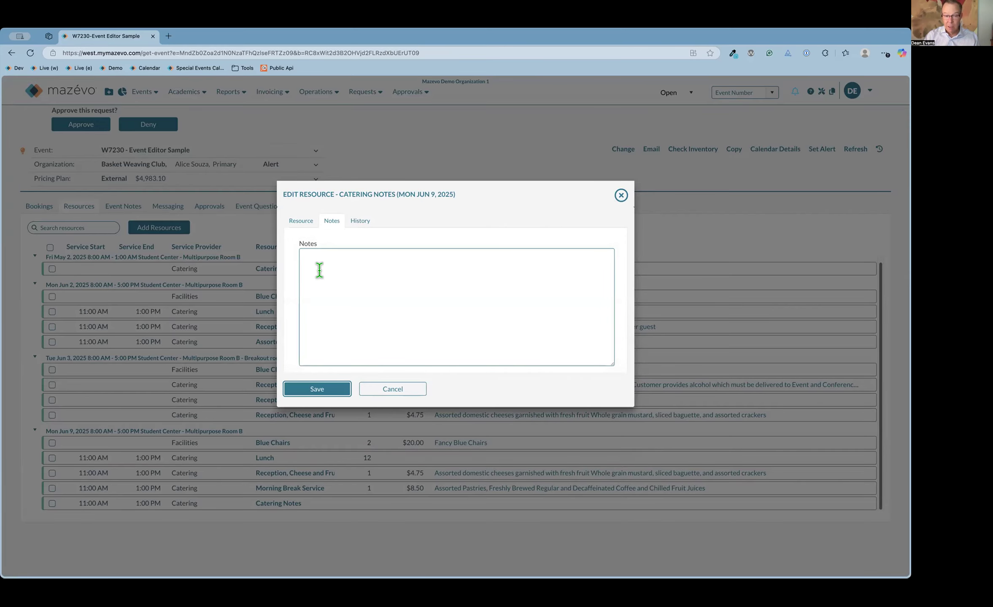
{"action": "left_click", "coordinate": [299, 222]}
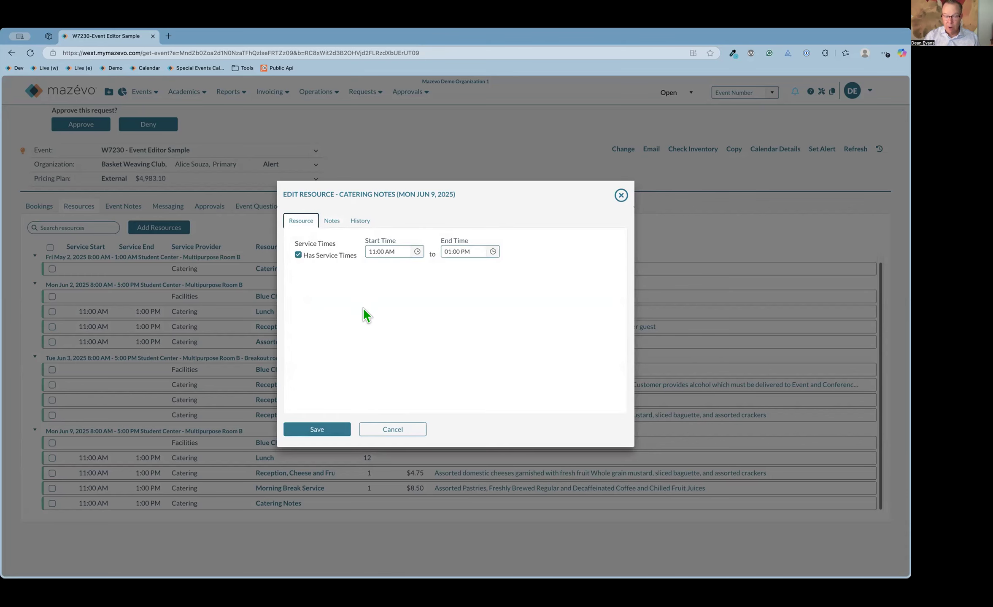
{"action": "left_click", "coordinate": [386, 432]}
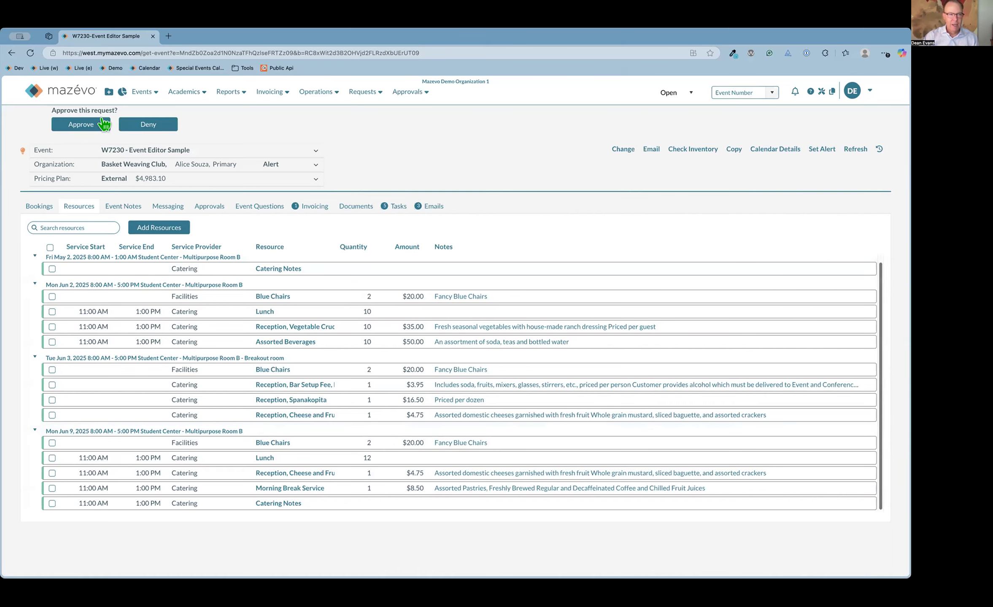
- View the CPR Training booking of Mon 6/2/25 in the Event Book, and open its event from there
{"action": "left_click", "coordinate": [82, 92]}
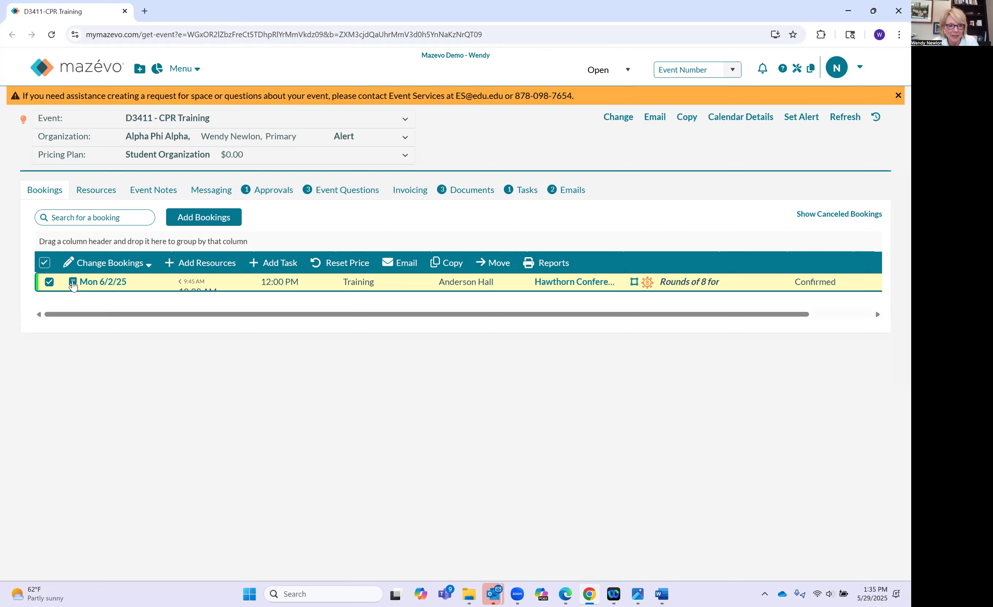
{"action": "left_click", "coordinate": [72, 284]}
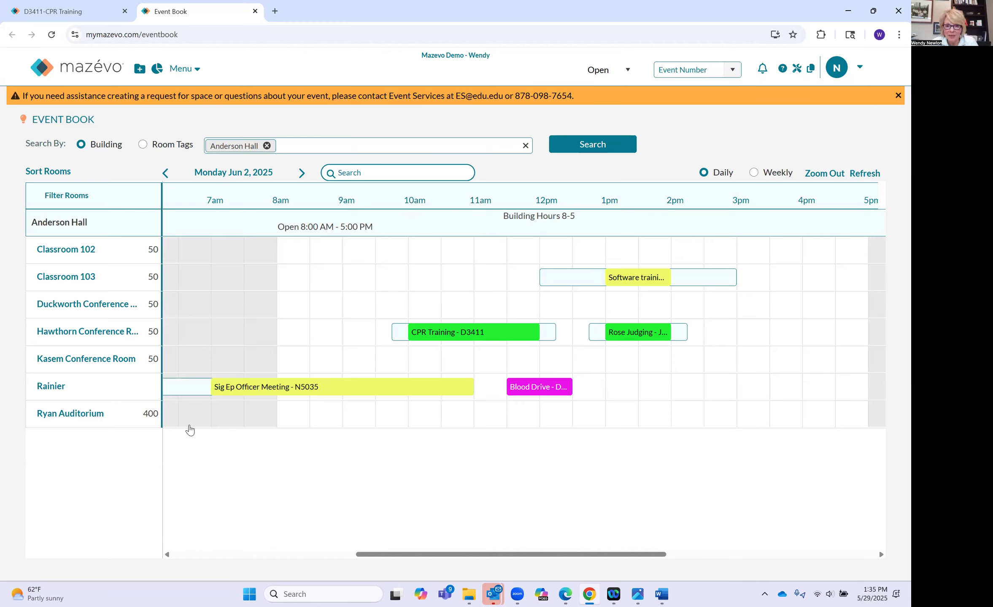
{"action": "mouse_move", "coordinate": [501, 333]}
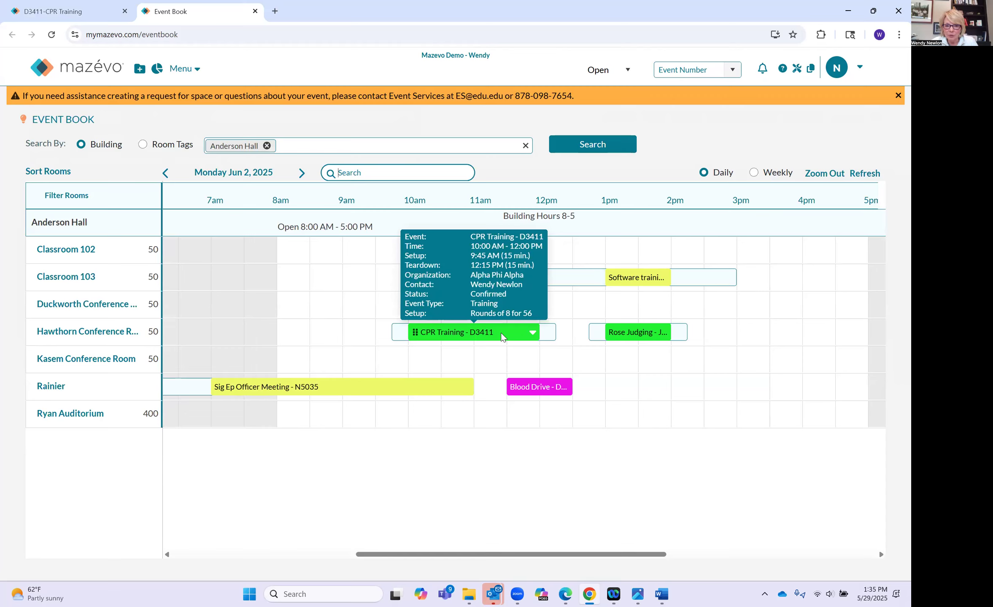
{"action": "left_click", "coordinate": [499, 333]}
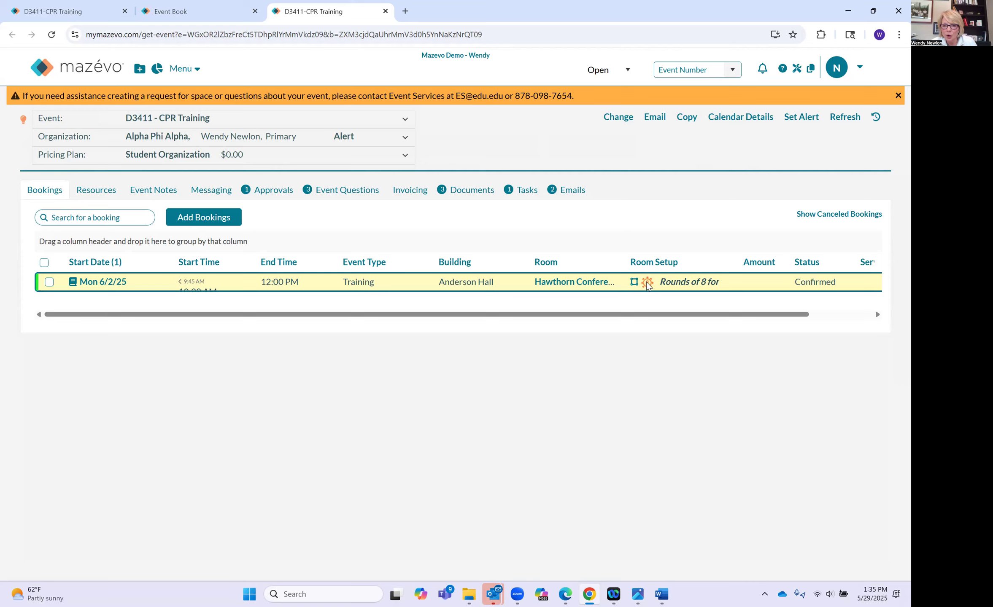
- Examine the CPR Training booking's room setup note and room diagram, and review the Change Setup Diagram options without saving
{"action": "mouse_move", "coordinate": [648, 285]}
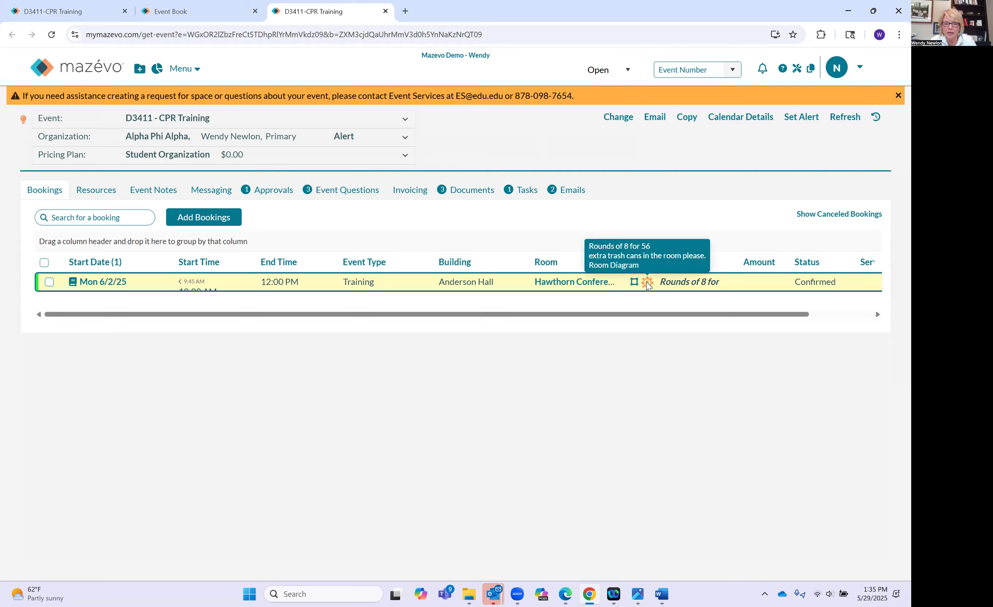
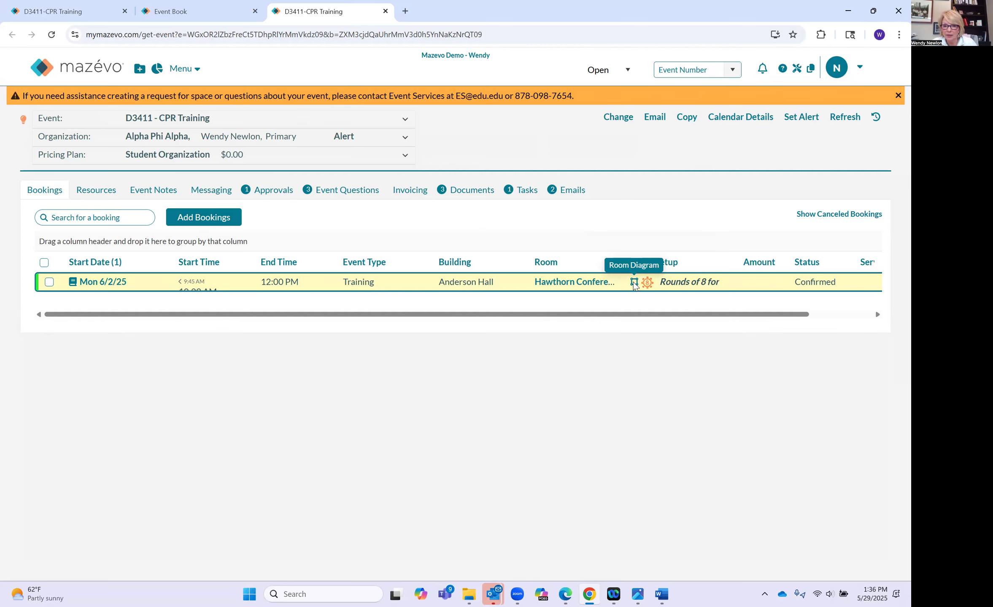
{"action": "left_click", "coordinate": [634, 283]}
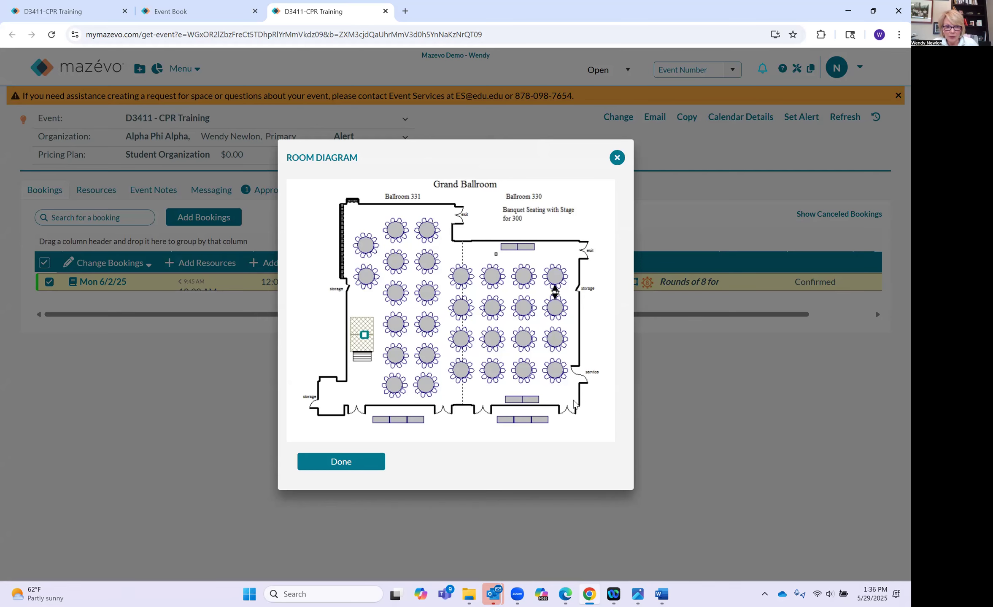
{"action": "left_click", "coordinate": [48, 285]}
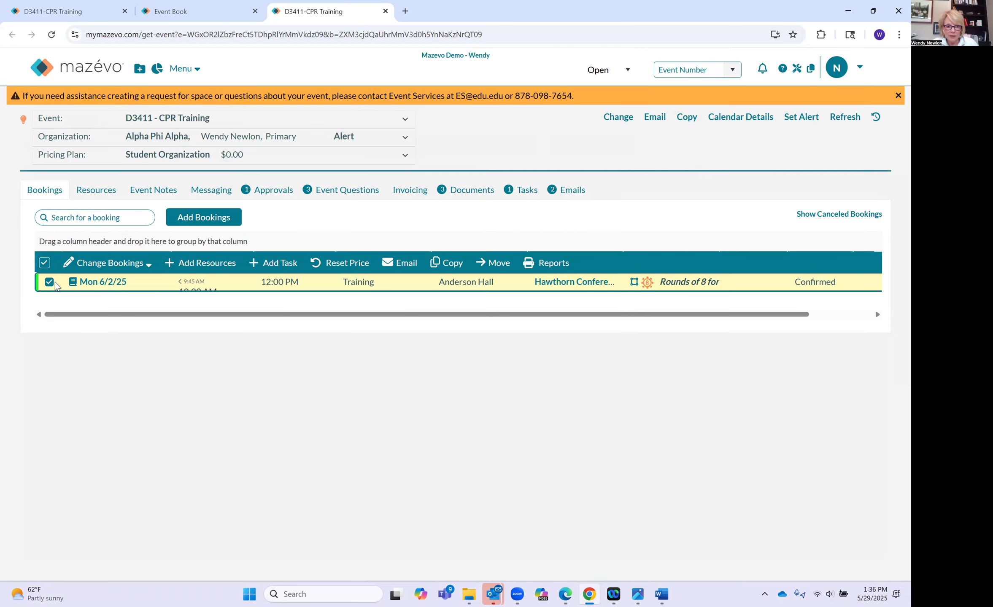
{"action": "left_click", "coordinate": [109, 265]}
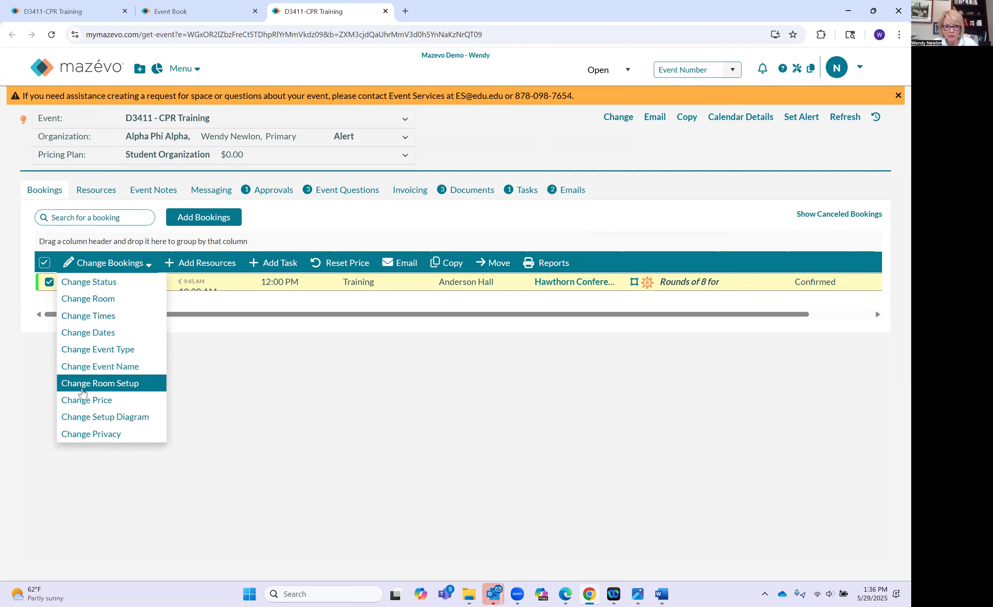
{"action": "left_click", "coordinate": [83, 418]}
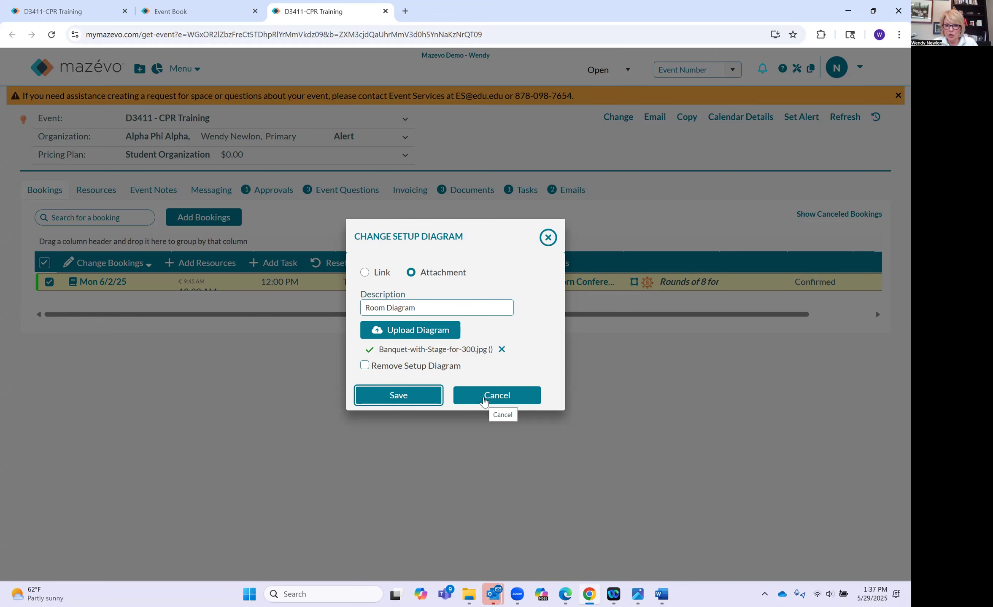
{"action": "left_click", "coordinate": [578, 493]}
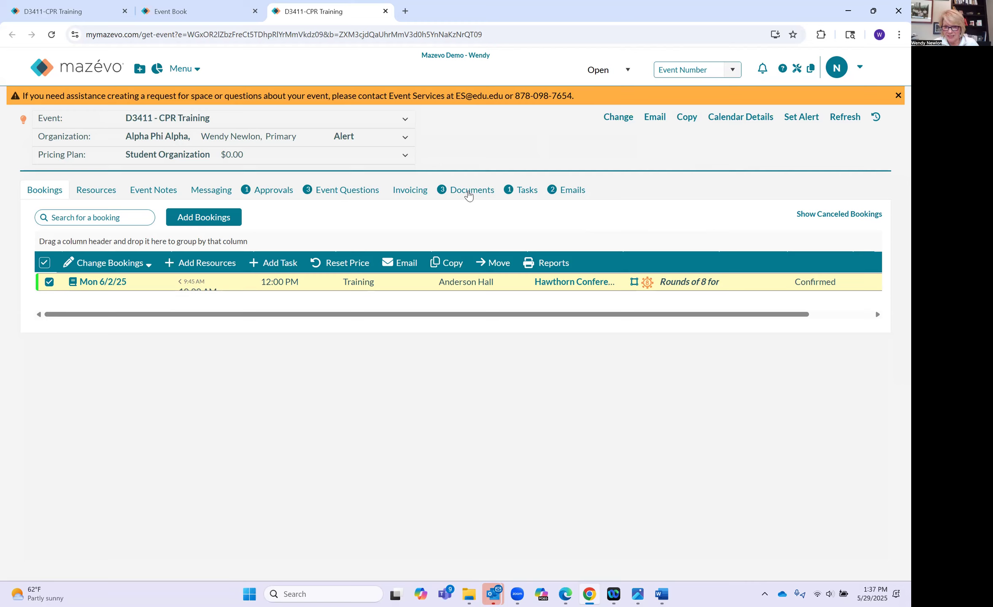
- Review the event's documents and the event files that can be attached to the confirmation email, without sending it
{"action": "left_click", "coordinate": [149, 268]}
{"action": "left_click", "coordinate": [468, 190]}
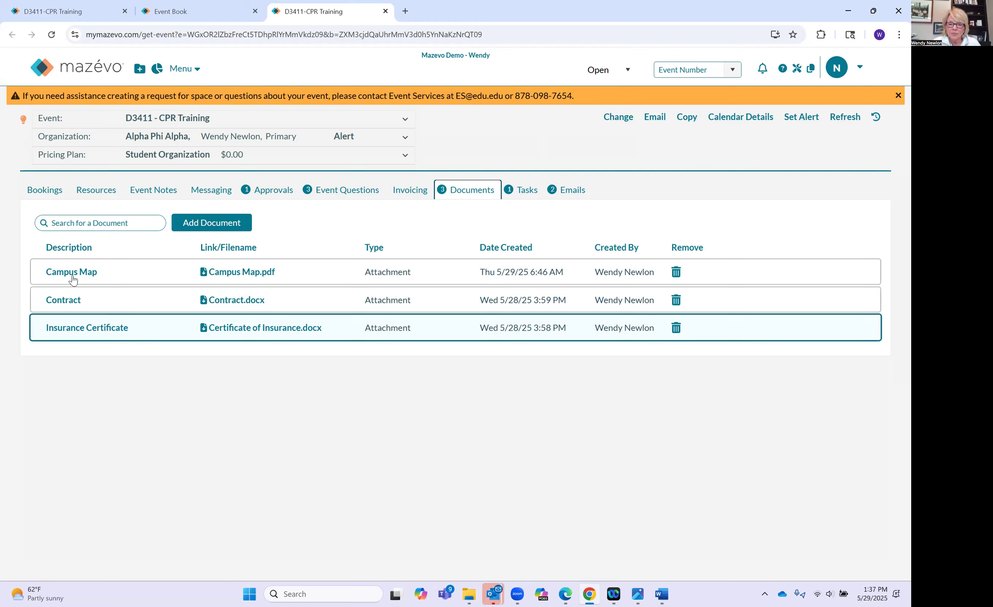
{"action": "left_click", "coordinate": [652, 122]}
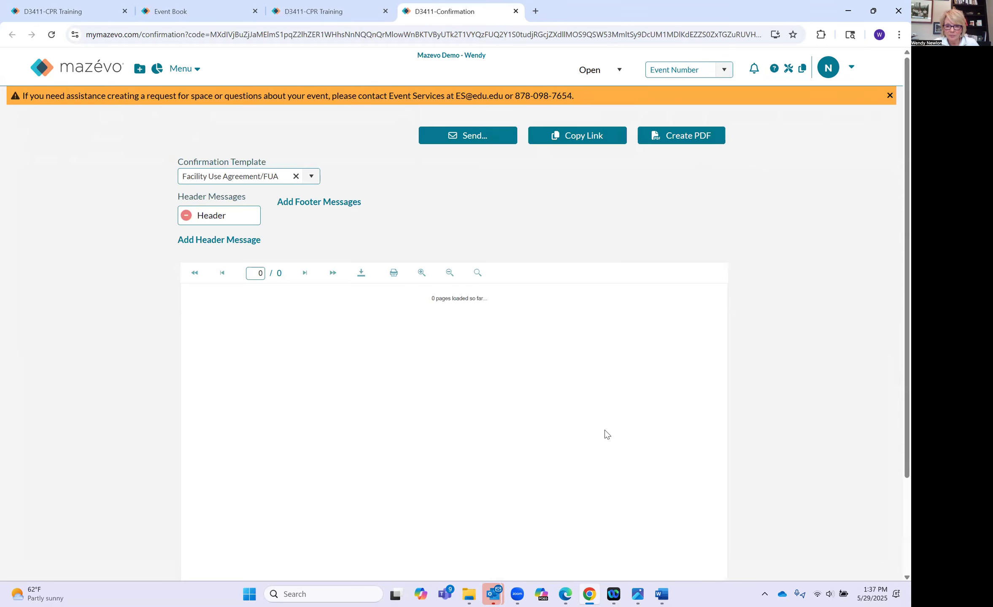
{"action": "left_click", "coordinate": [481, 136]}
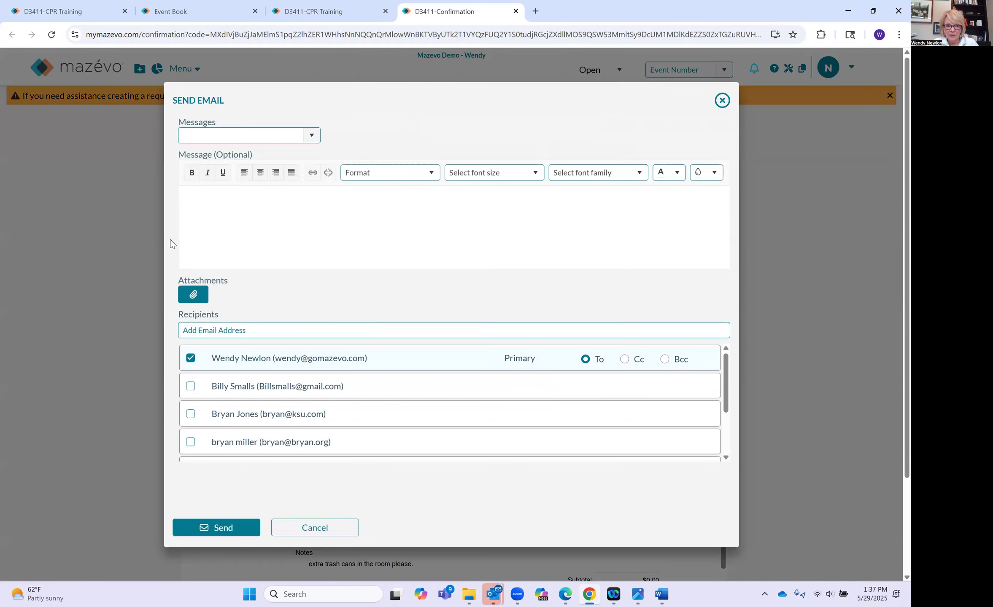
{"action": "left_click", "coordinate": [194, 295]}
{"action": "left_click", "coordinate": [205, 308]}
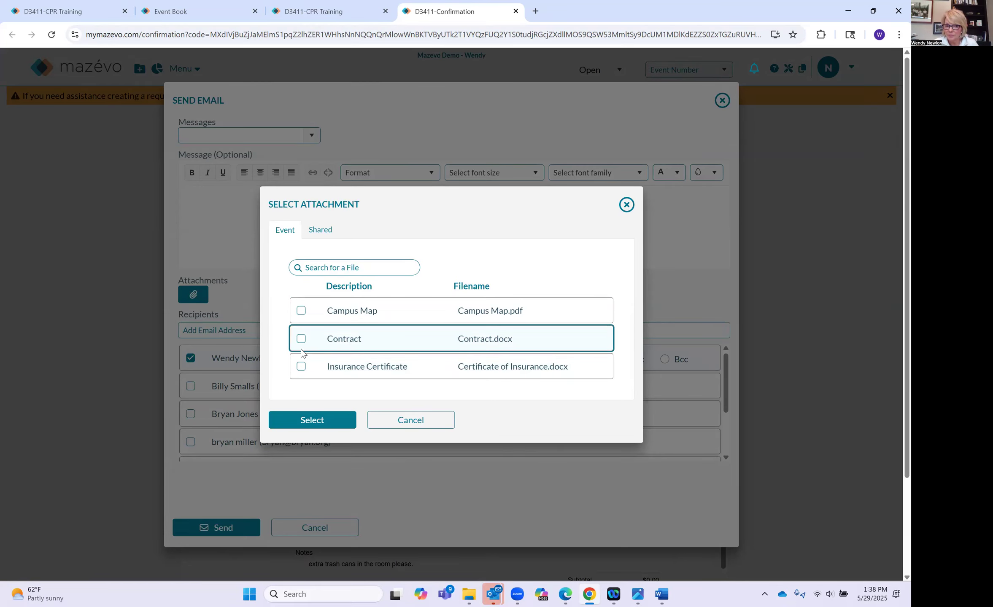
{"action": "left_click", "coordinate": [722, 104]}
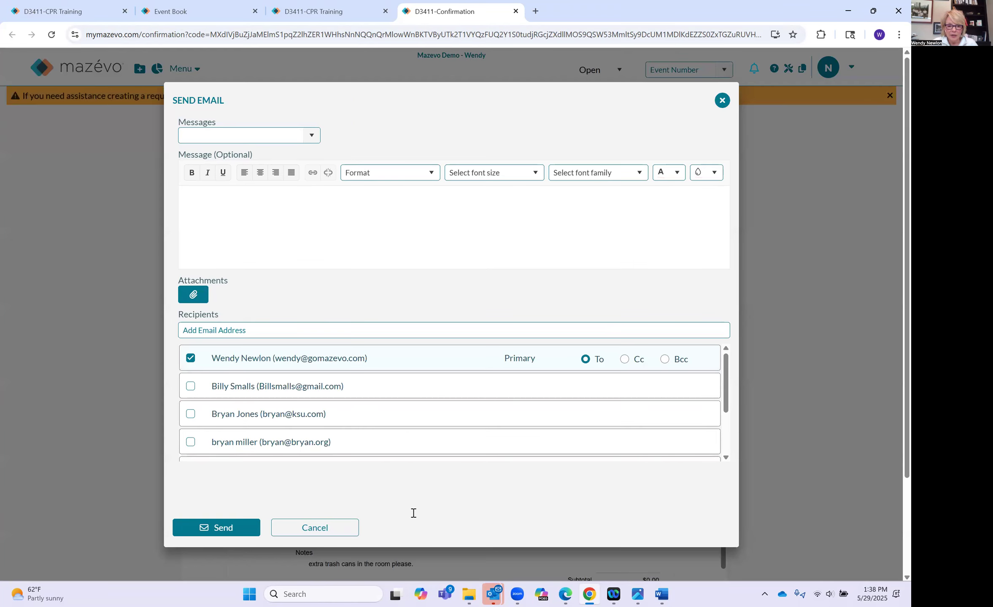
{"action": "key", "text": "Escape"}
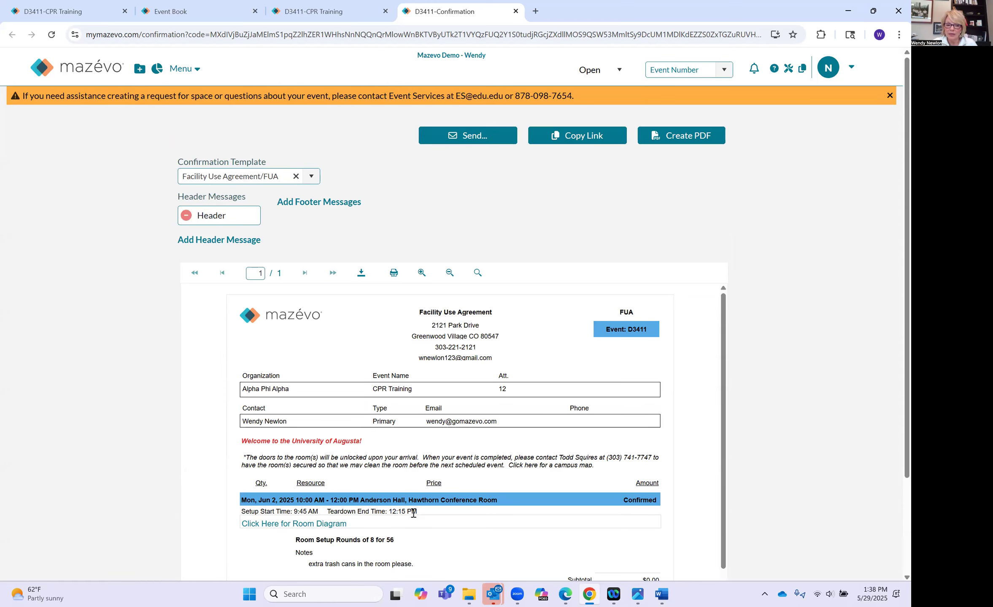
- Follow the room diagram link in the Facility Use Agreement confirmation, and return to the CPR Training event
{"action": "left_click", "coordinate": [413, 513]}
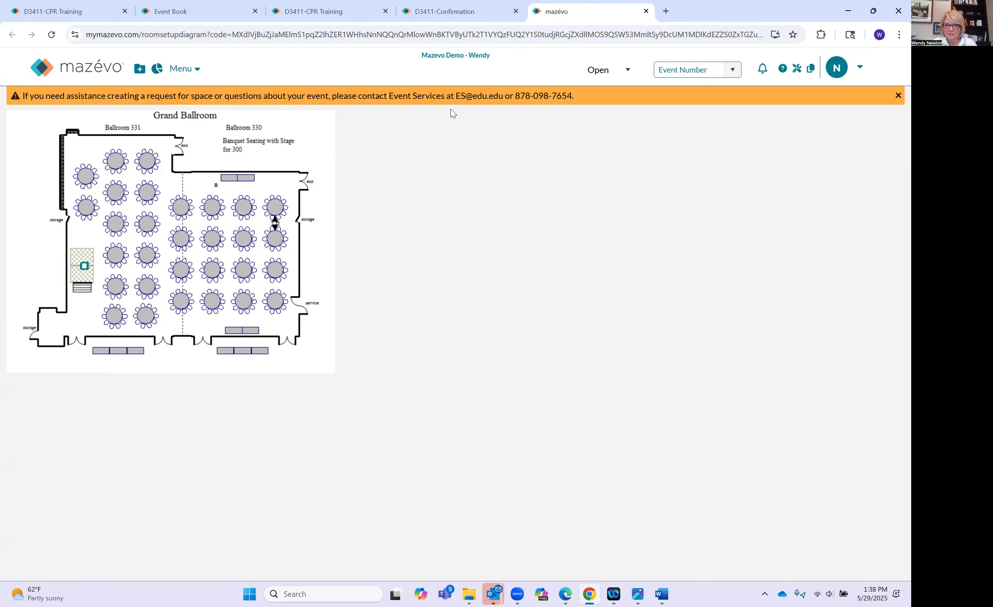
{"action": "left_click", "coordinate": [428, 13]}
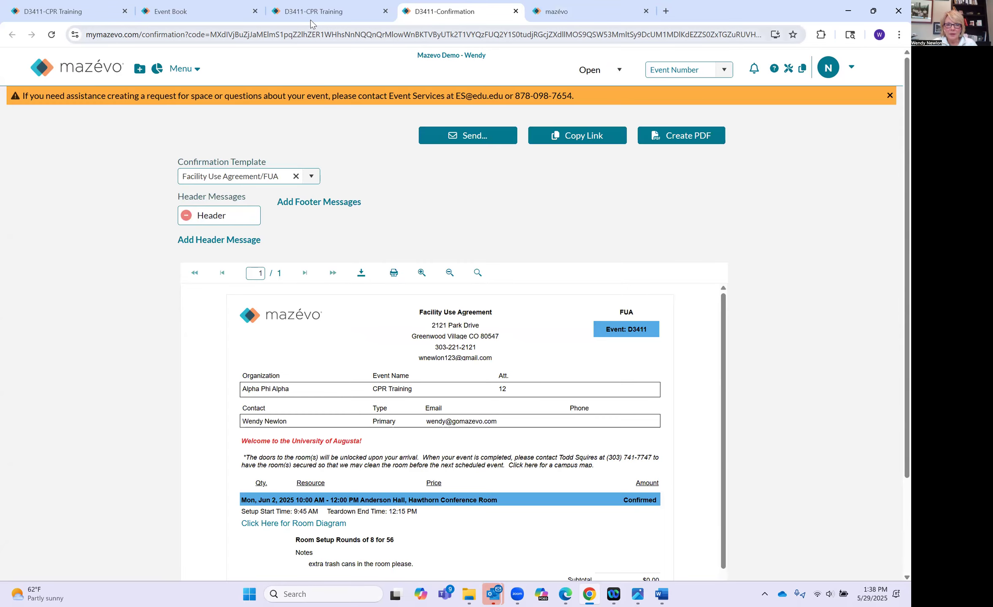
{"action": "left_click", "coordinate": [312, 13]}
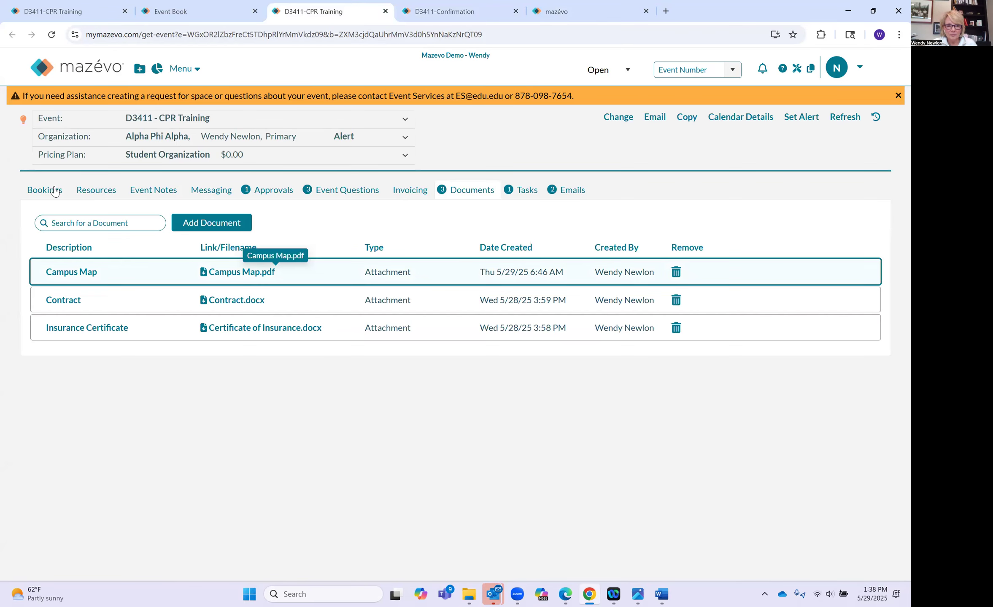
- From the booking, examine the Hawthorn Conference Room's details, setups and image, and close the room information
{"action": "left_click", "coordinate": [45, 190]}
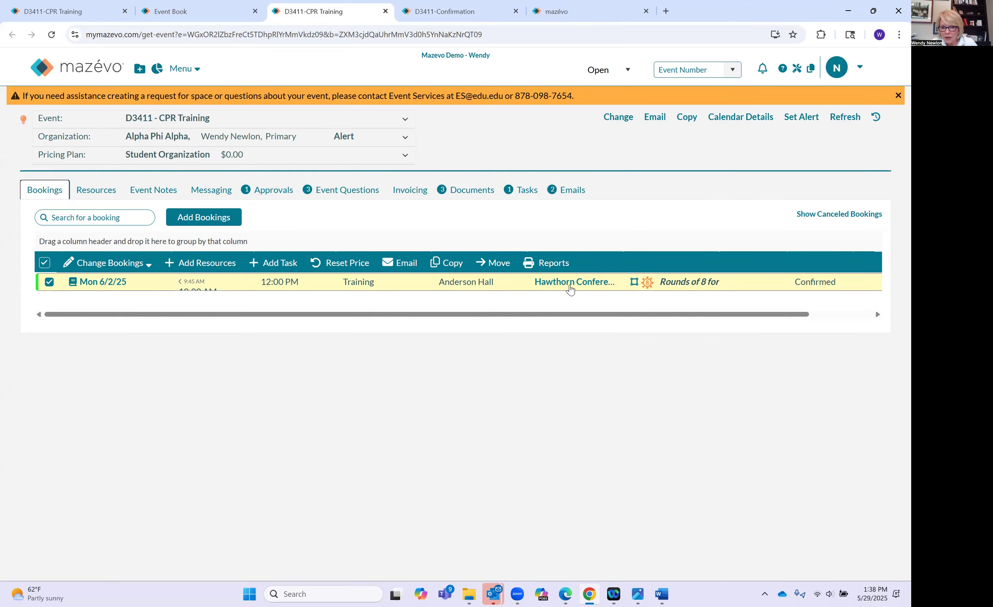
{"action": "left_click", "coordinate": [576, 286]}
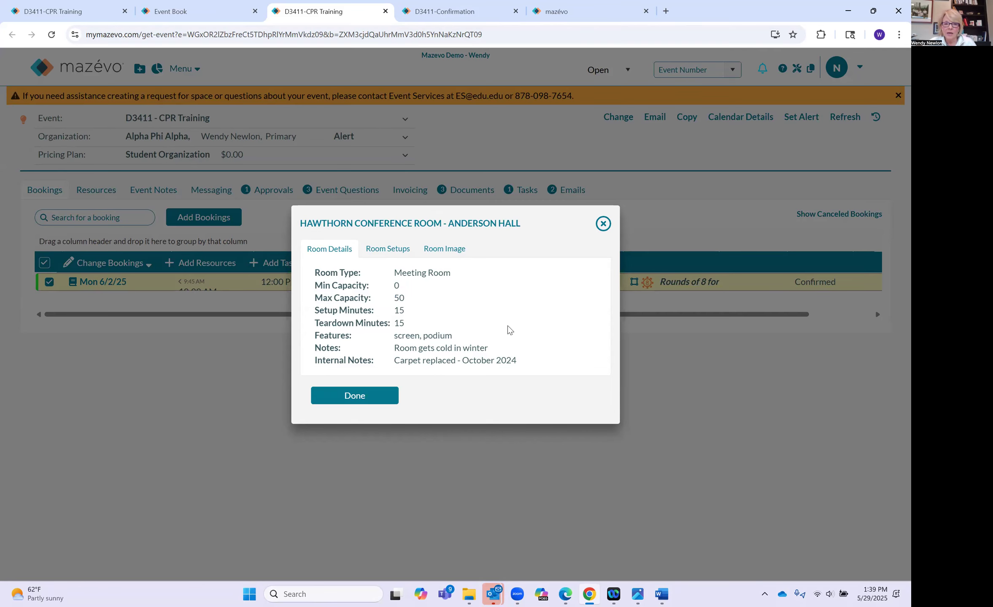
{"action": "left_click", "coordinate": [395, 251]}
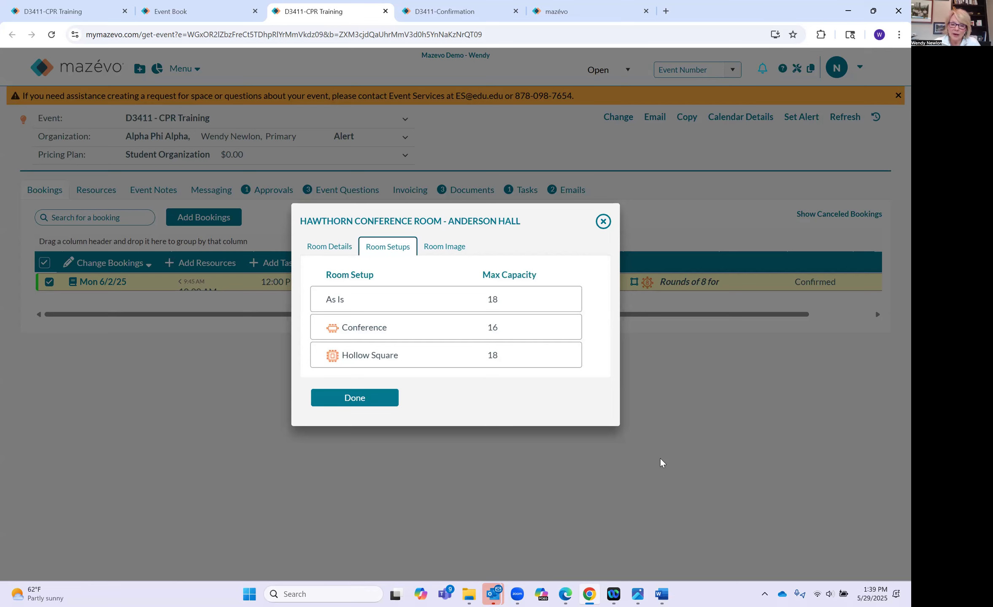
{"action": "left_click", "coordinate": [443, 252]}
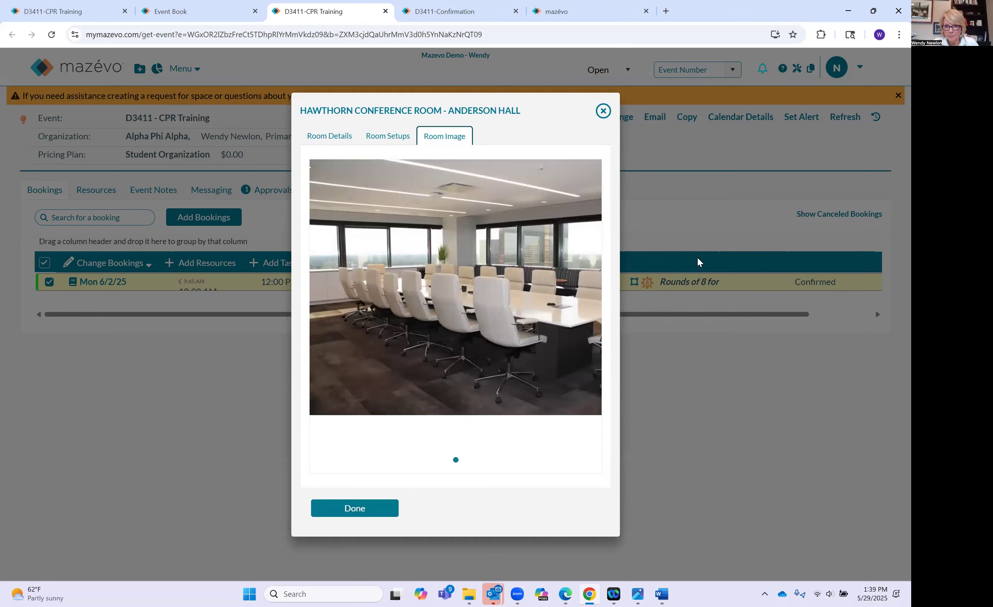
{"action": "left_click", "coordinate": [701, 451]}
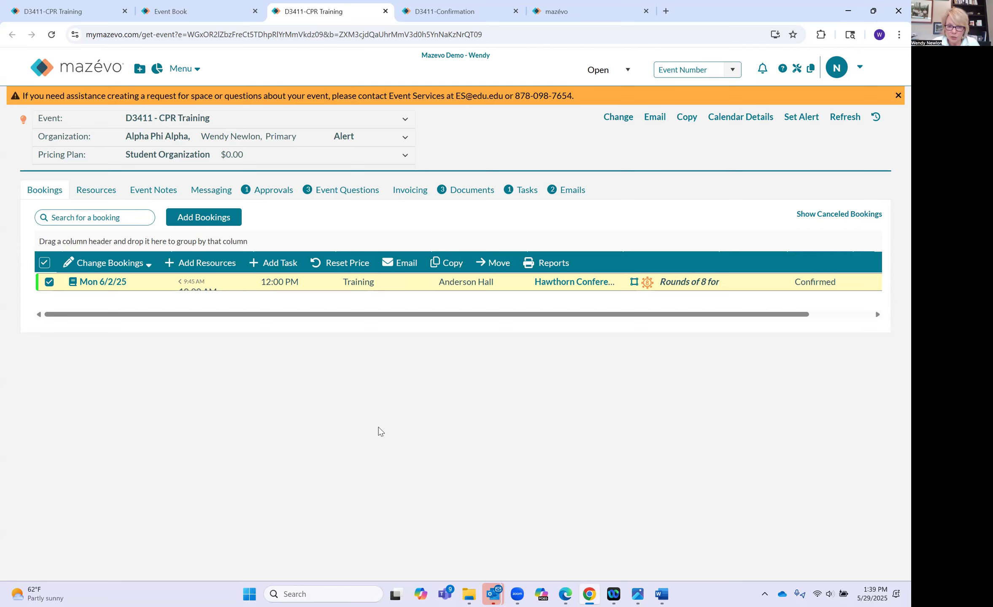
- Copy the CPR Training event's questions and answers to the clipboard
{"action": "left_click", "coordinate": [347, 191]}
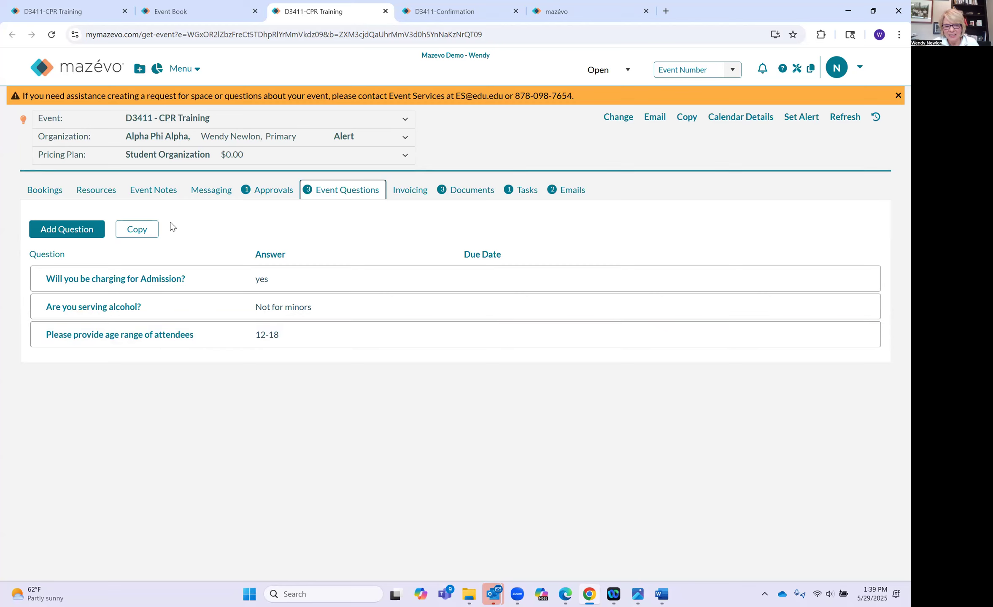
{"action": "left_click", "coordinate": [141, 232]}
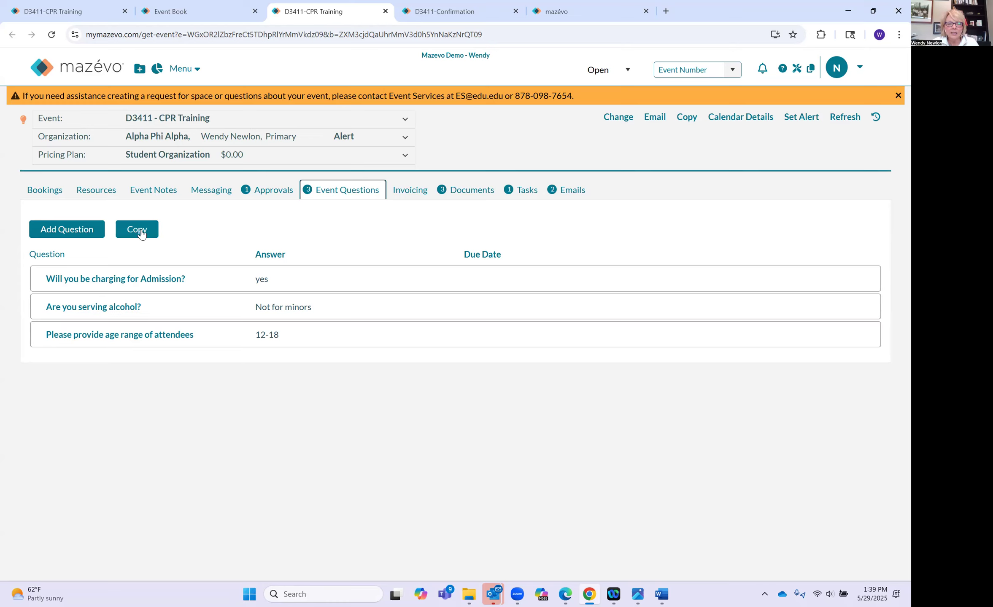
{"action": "left_click", "coordinate": [141, 232]}
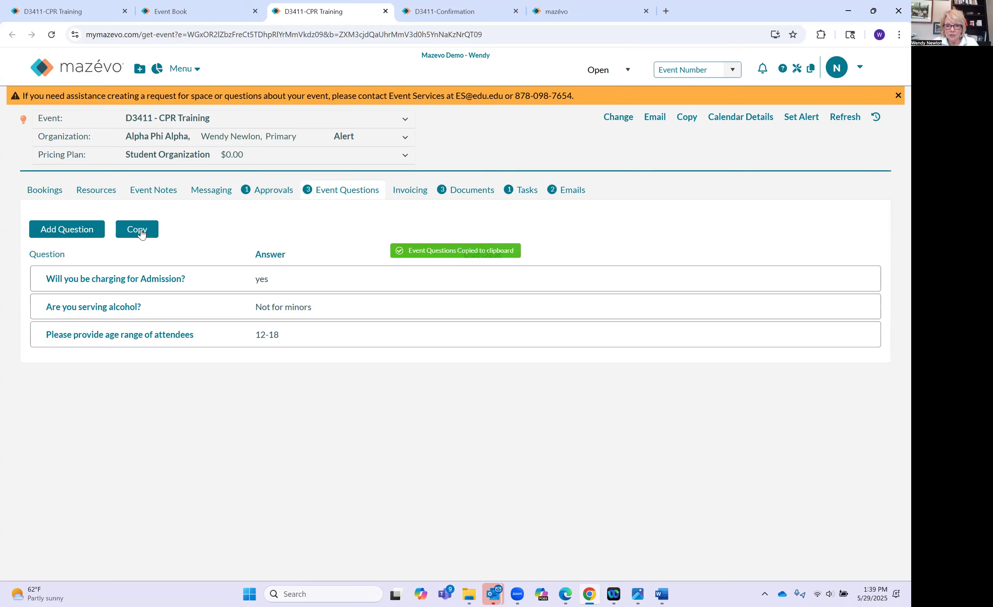
- Add an event note containing the copied questions and answers, set it to print on the confirmation, and preview the event's confirmation
{"action": "left_click", "coordinate": [155, 191]}
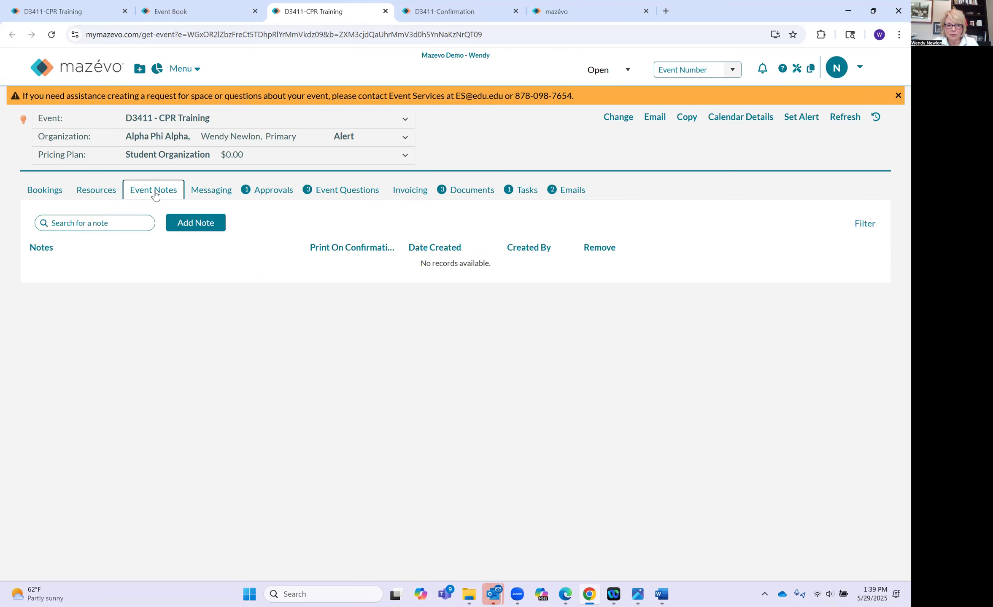
{"action": "left_click", "coordinate": [181, 225]}
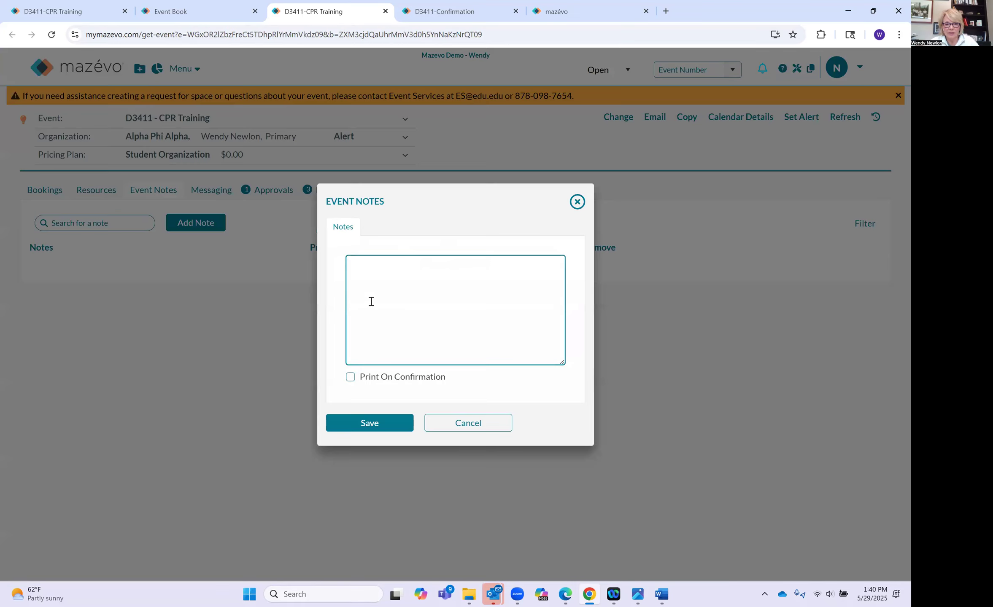
{"action": "left_click", "coordinate": [371, 301]}
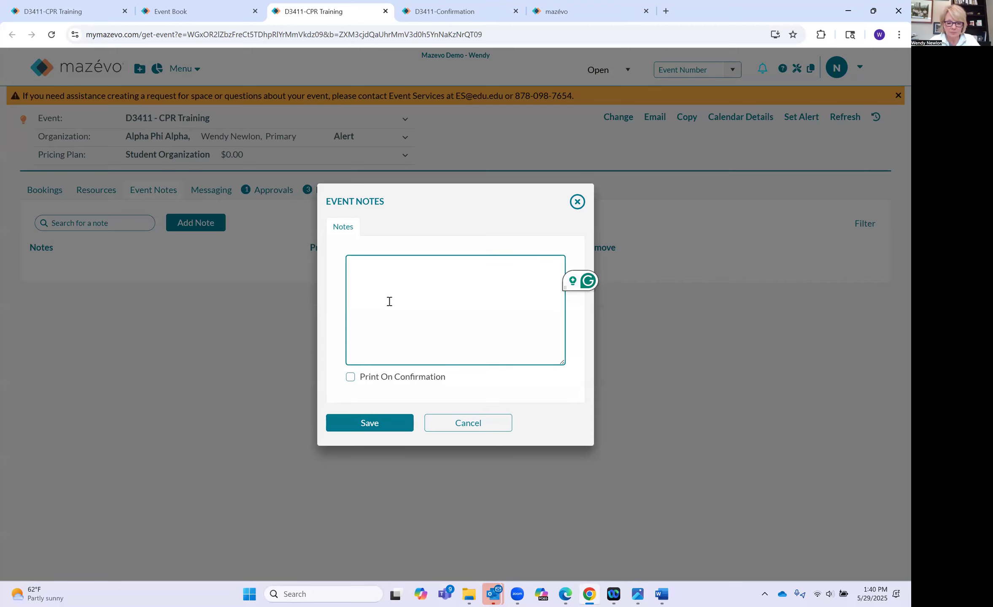
{"action": "key", "text": "ctrl+v"}
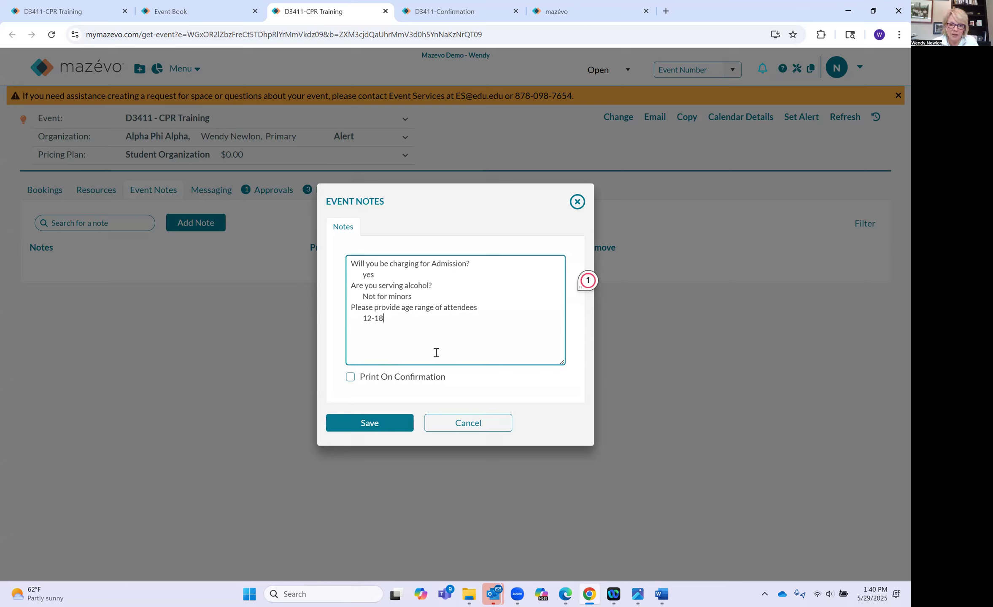
{"action": "left_click", "coordinate": [350, 377]}
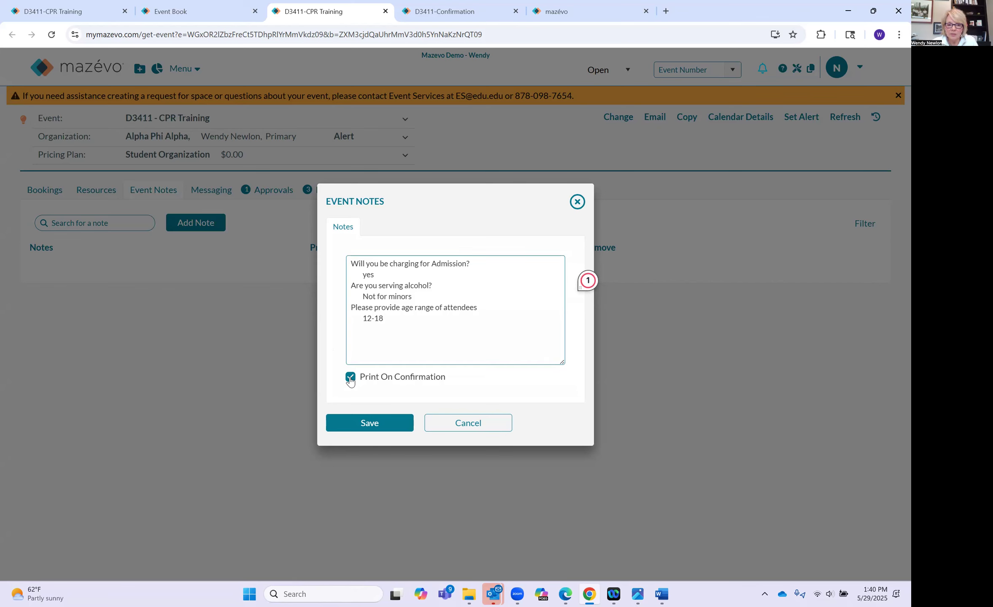
{"action": "left_click", "coordinate": [360, 423]}
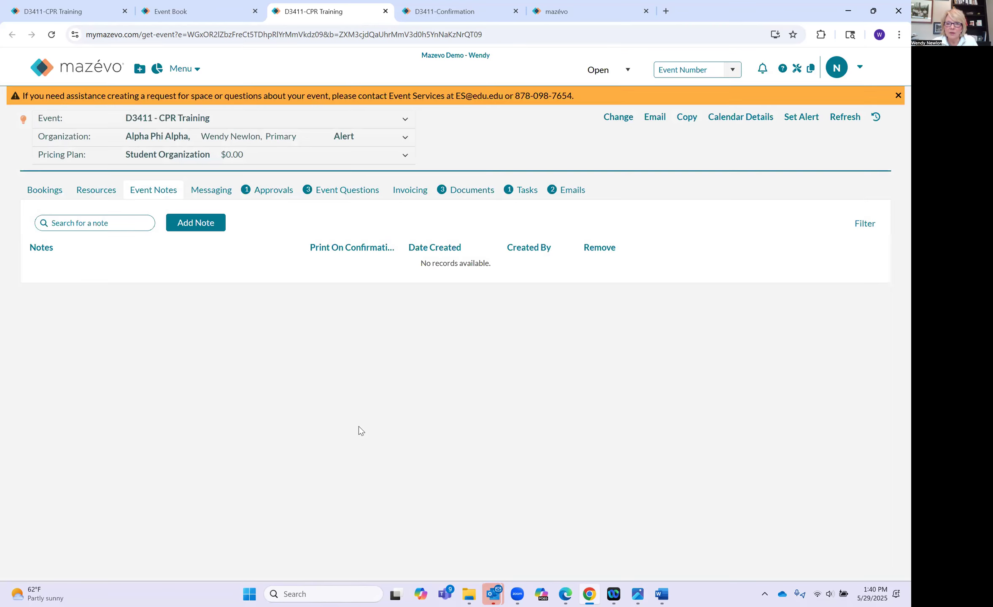
{"action": "left_click", "coordinate": [653, 118]}
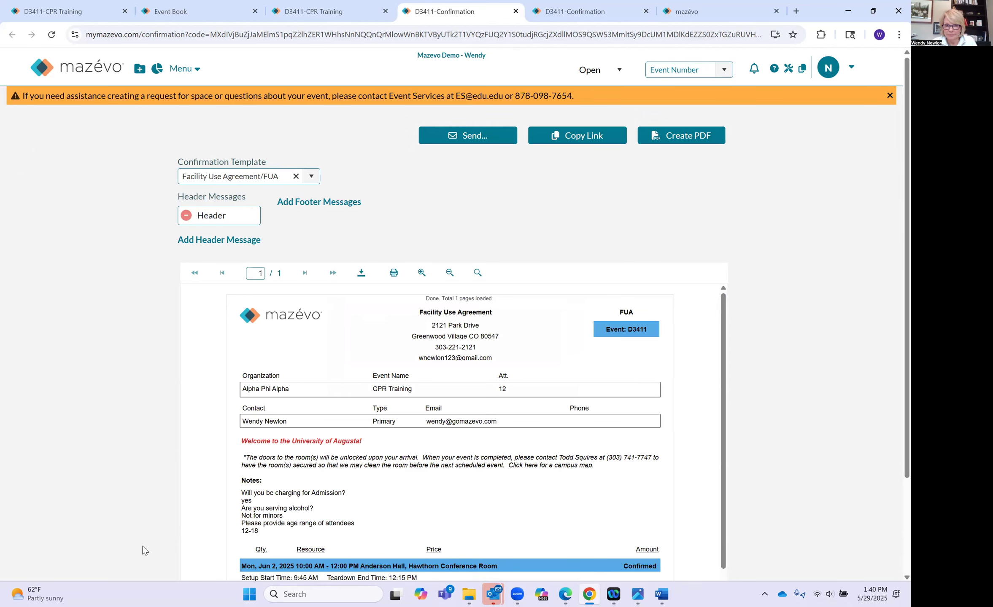
- In the settings, examine the Facility Use Agreement confirmation template's Show Event Questions option, and close the template without saving
{"action": "left_click", "coordinate": [324, 19]}
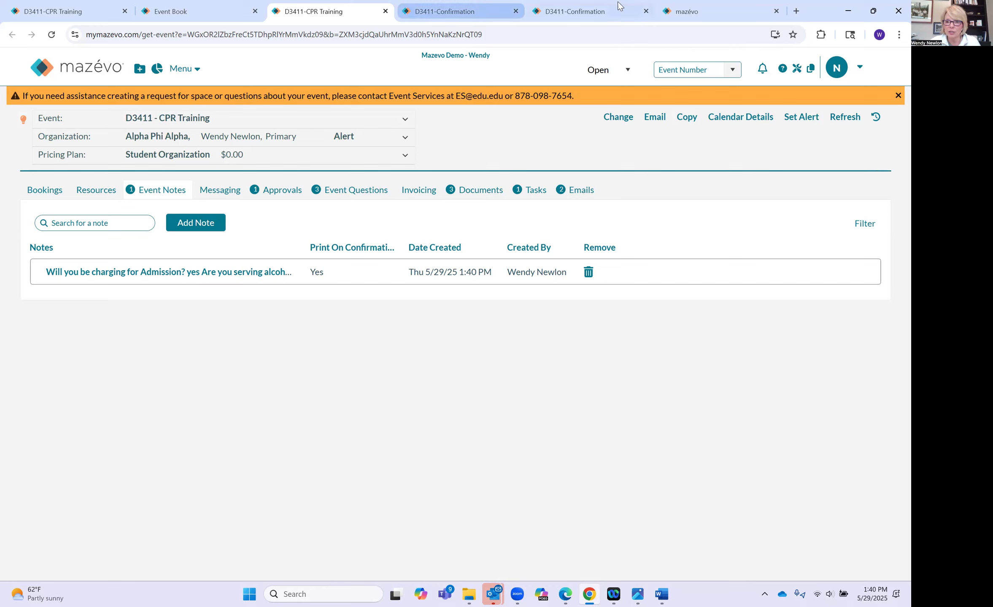
{"action": "left_click", "coordinate": [797, 69]}
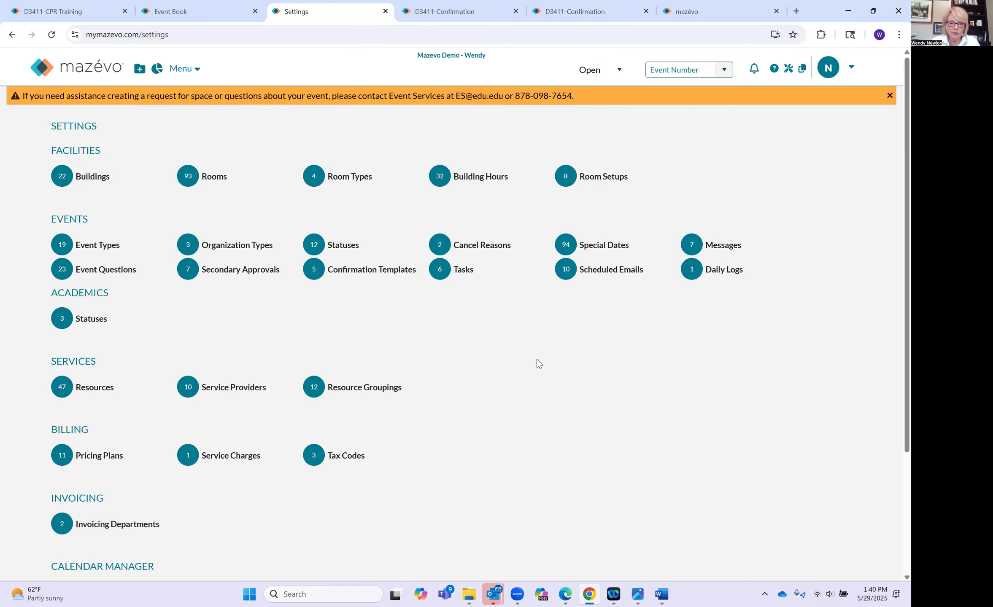
{"action": "left_click", "coordinate": [388, 270]}
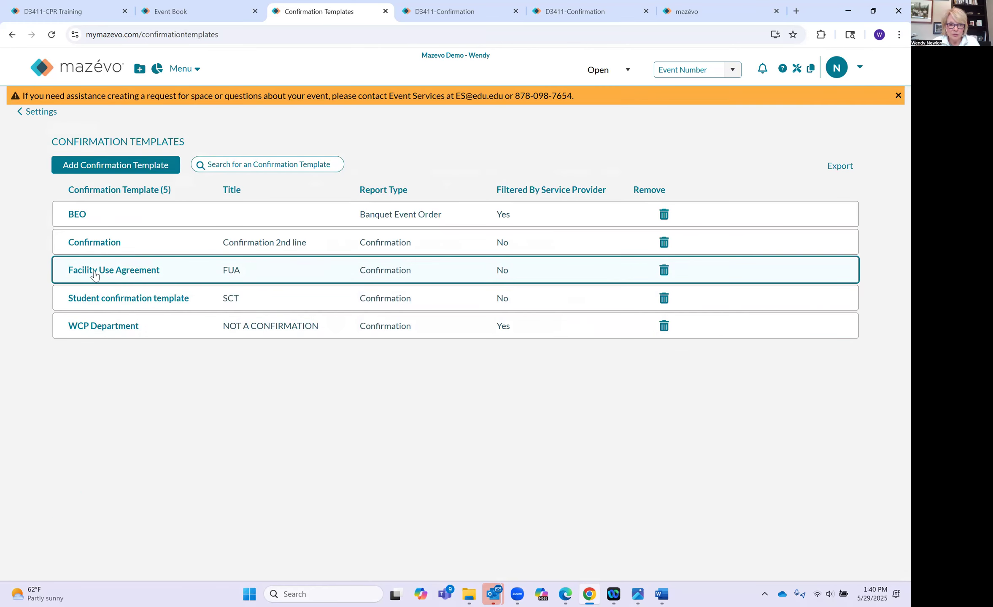
{"action": "left_click", "coordinate": [109, 274]}
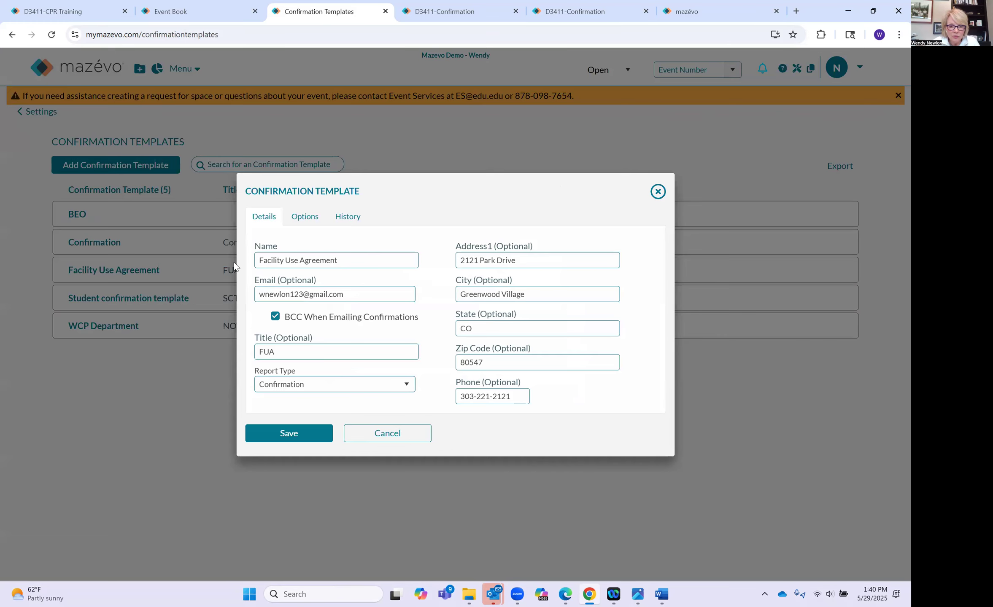
{"action": "left_click", "coordinate": [304, 224]}
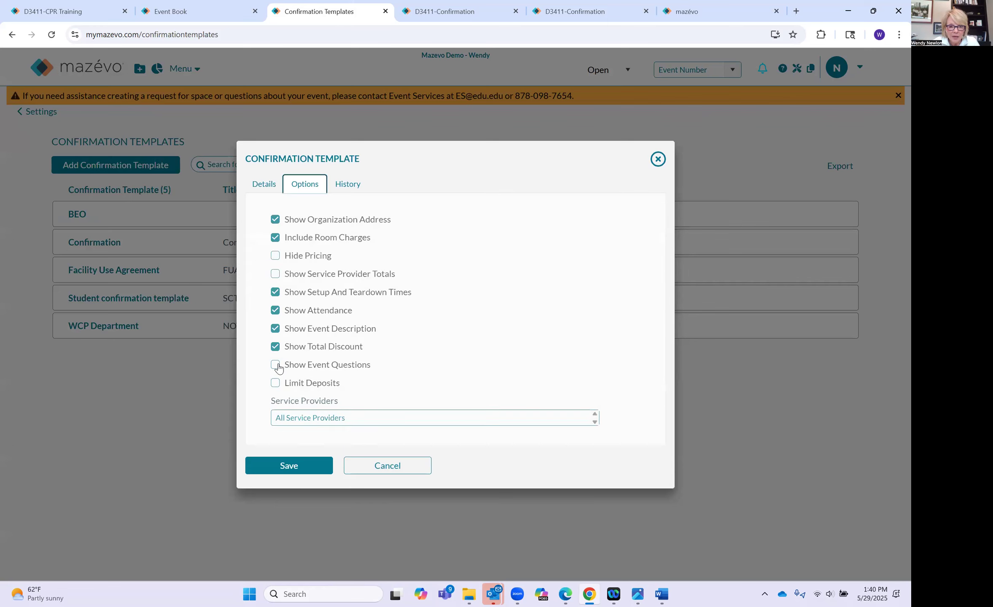
{"action": "left_click", "coordinate": [274, 366]}
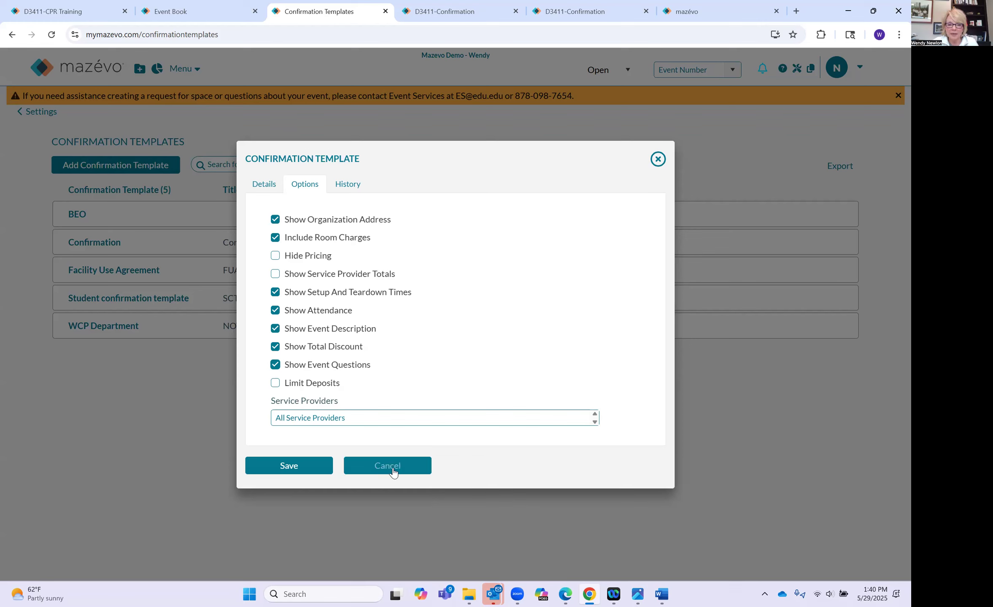
{"action": "left_click", "coordinate": [326, 122]}
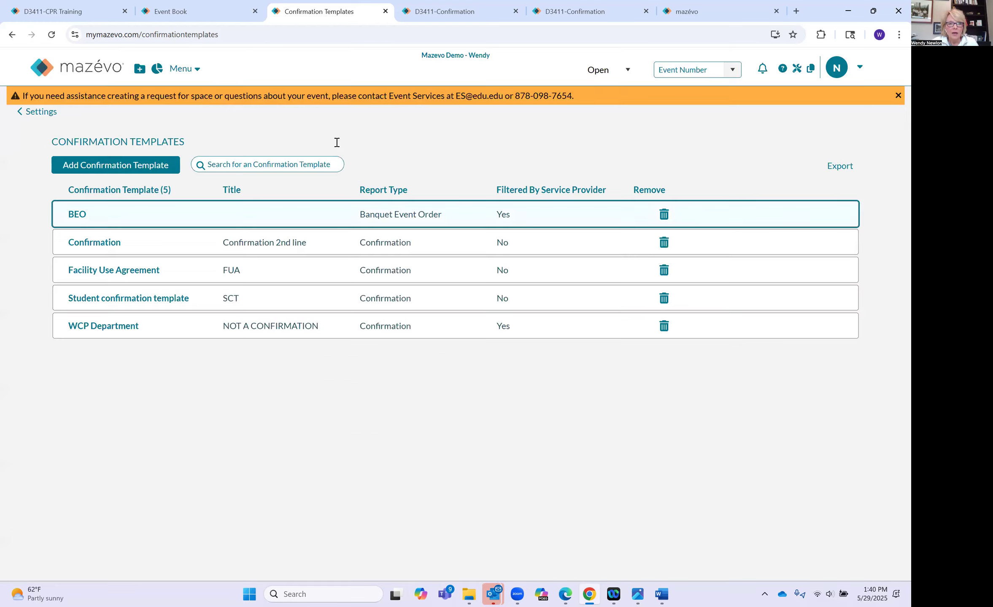
- Compare the new confirmation with the earlier one lacking the note, close the earlier one, and return to the CPR Training event
{"action": "key", "text": "ctrl+Tab"}
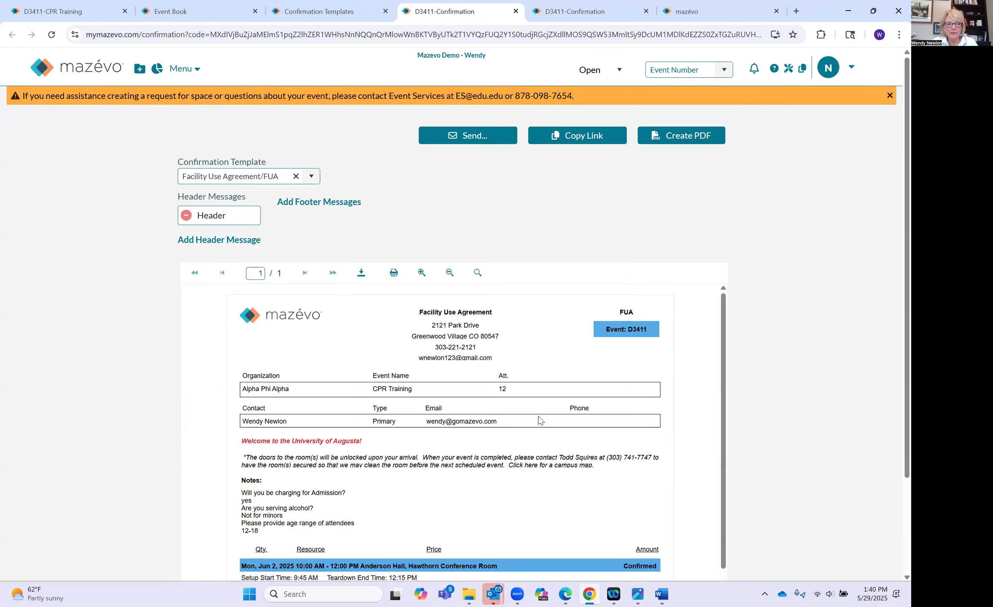
{"action": "left_click", "coordinate": [568, 17]}
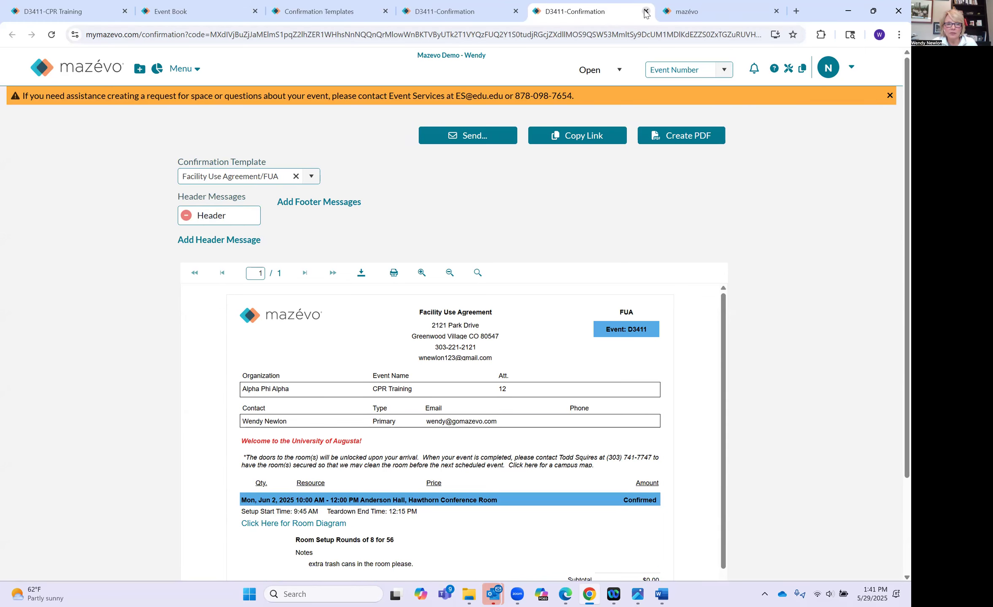
{"action": "key", "text": "ctrl+w"}
{"action": "key", "text": "ctrl+1"}
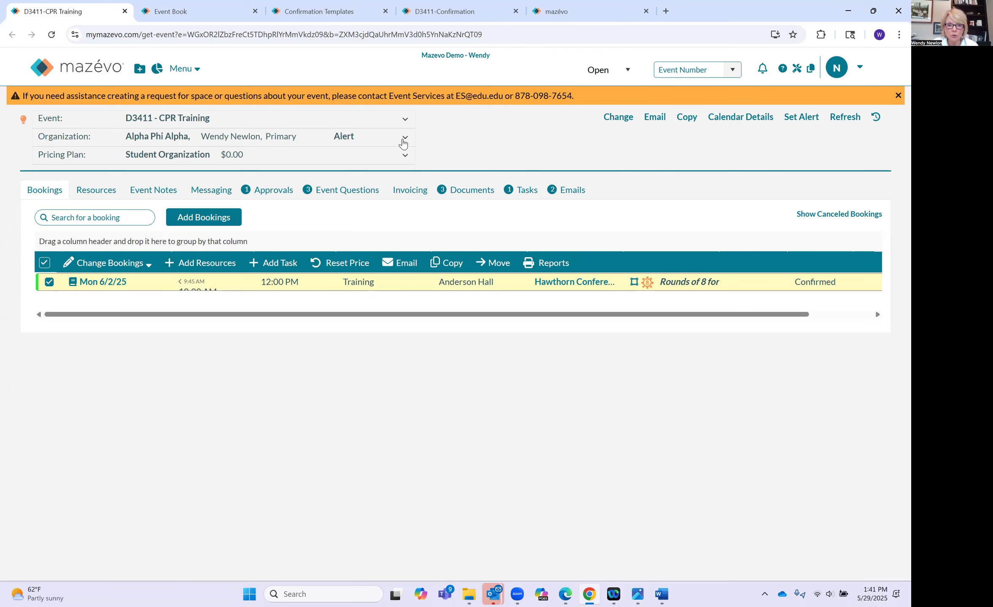
- From the organization details, send the event's primary contact an email with the message "do you need tables"
{"action": "left_click", "coordinate": [404, 141]}
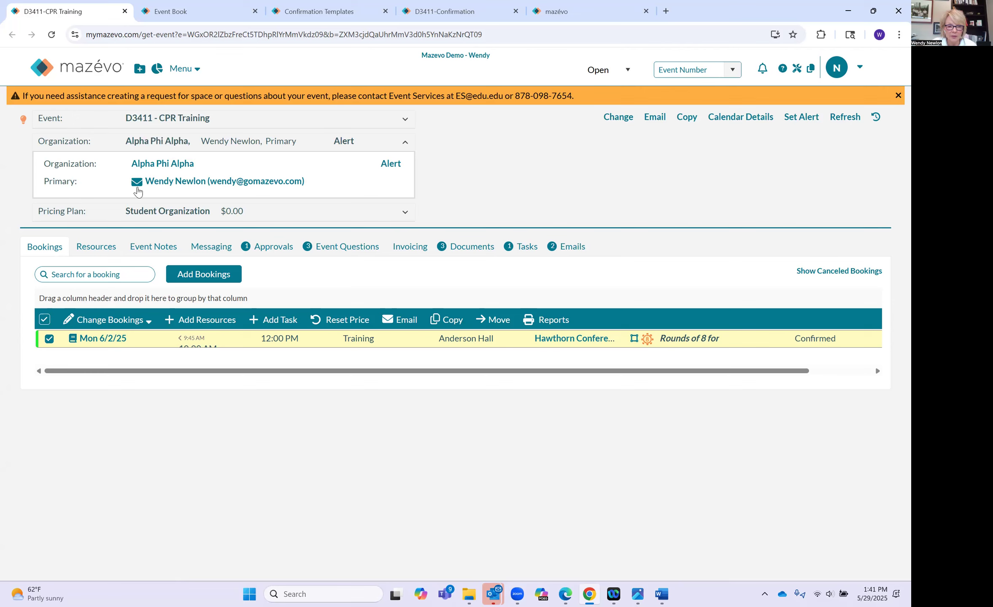
{"action": "left_click", "coordinate": [135, 186]}
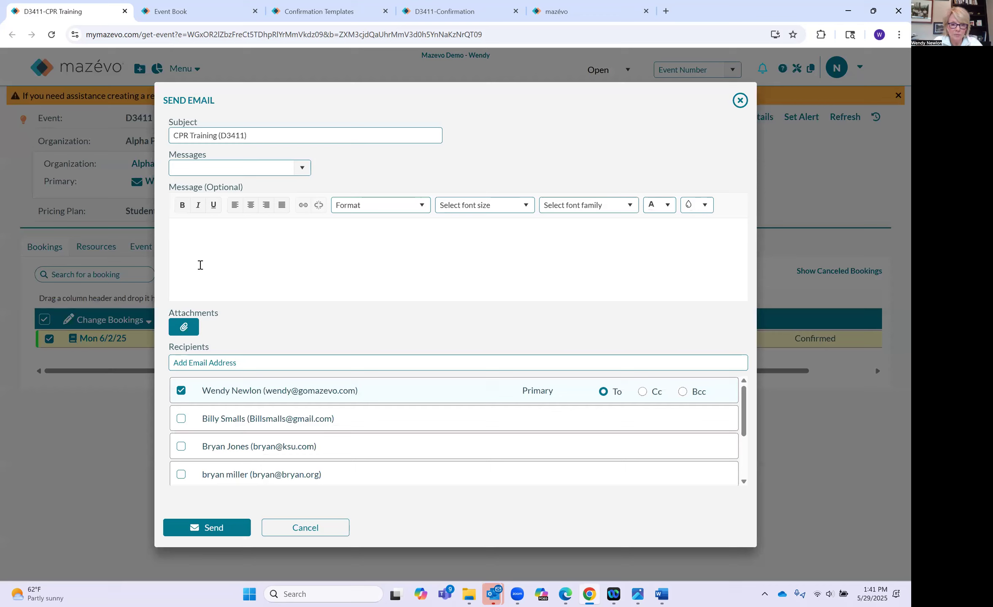
{"action": "left_click", "coordinate": [200, 264]}
{"action": "type", "text": "do you need tables"}
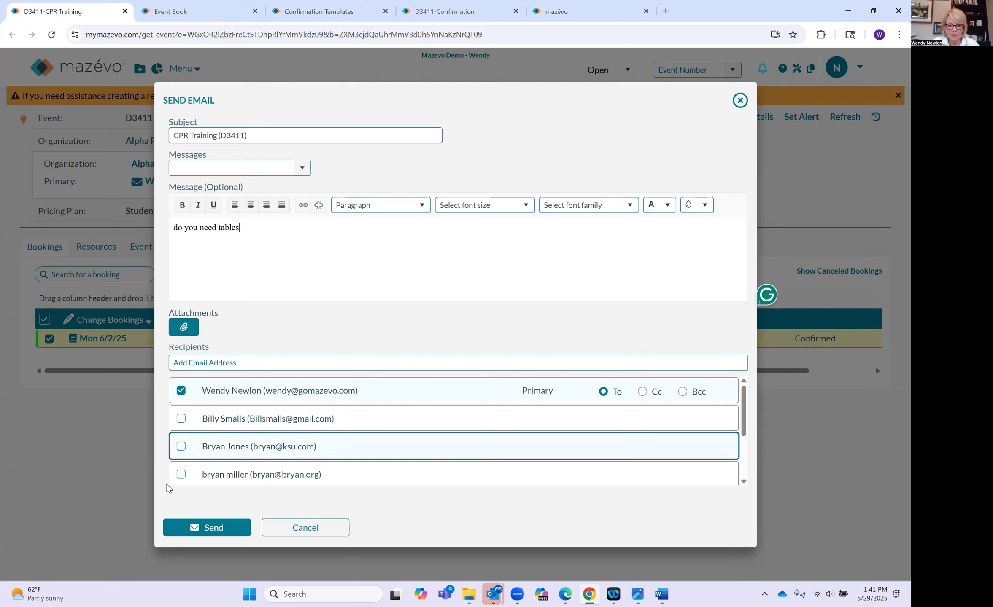
{"action": "left_click", "coordinate": [190, 528]}
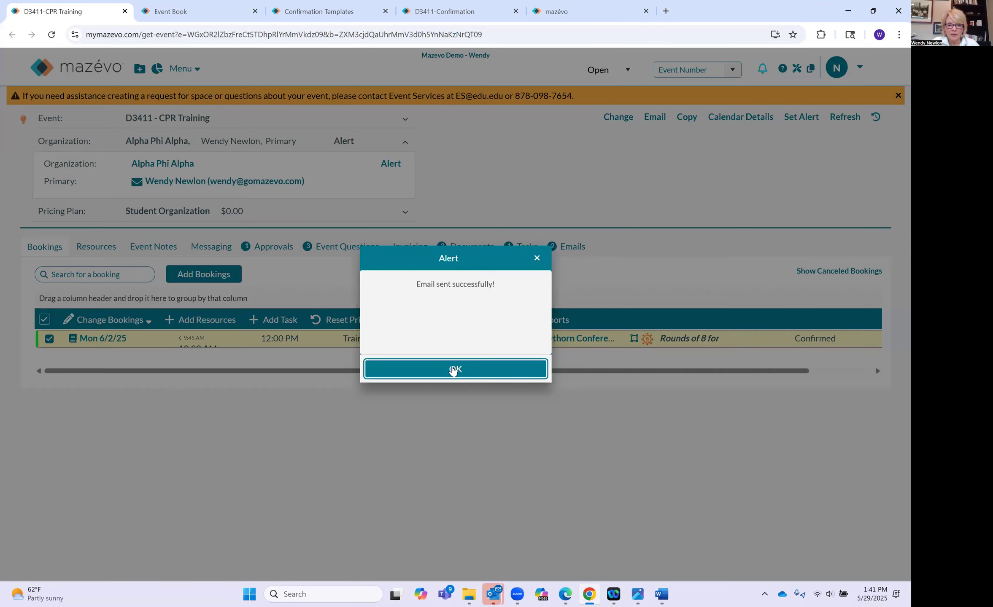
{"action": "left_click", "coordinate": [458, 371]}
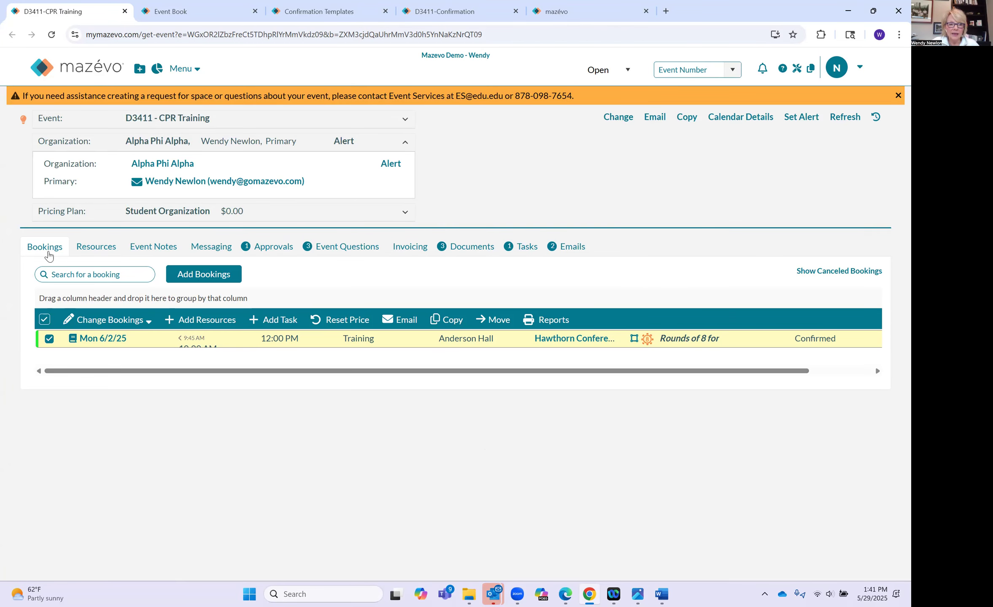
- Reload the CPR Training event and review the history of emails sent for it
{"action": "left_click", "coordinate": [52, 36]}
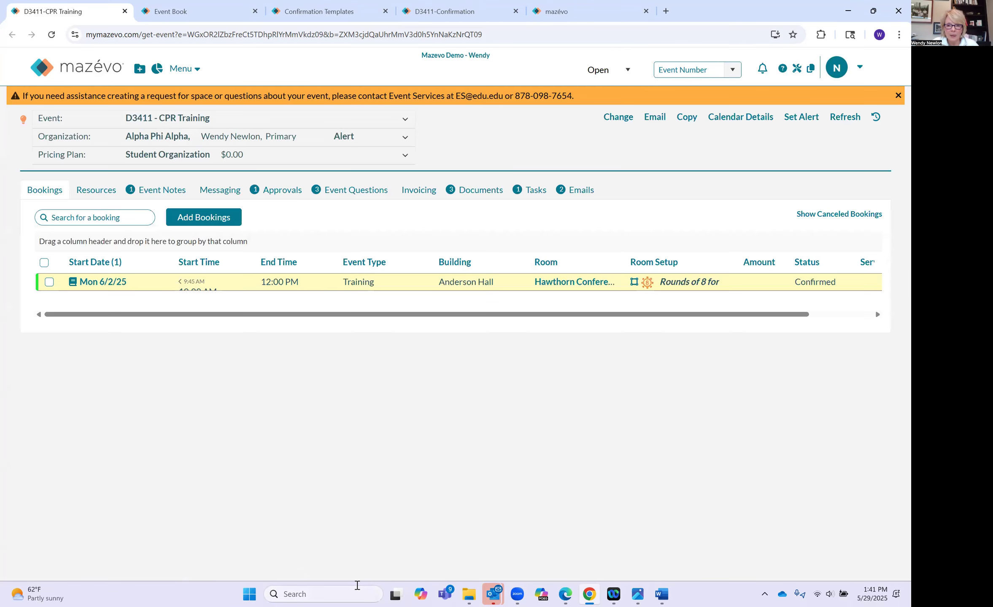
{"action": "left_click", "coordinate": [581, 193]}
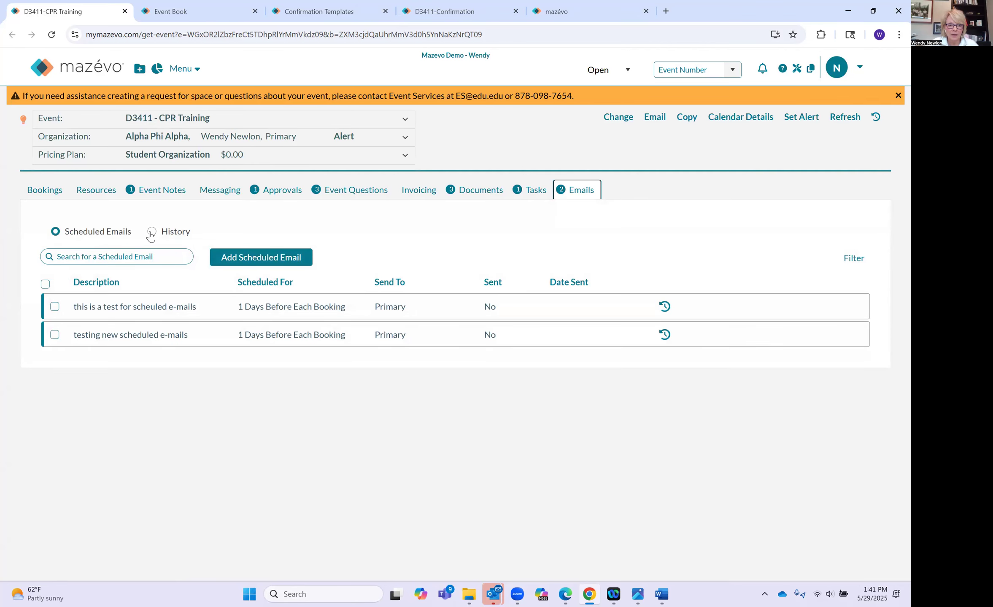
{"action": "left_click", "coordinate": [149, 232]}
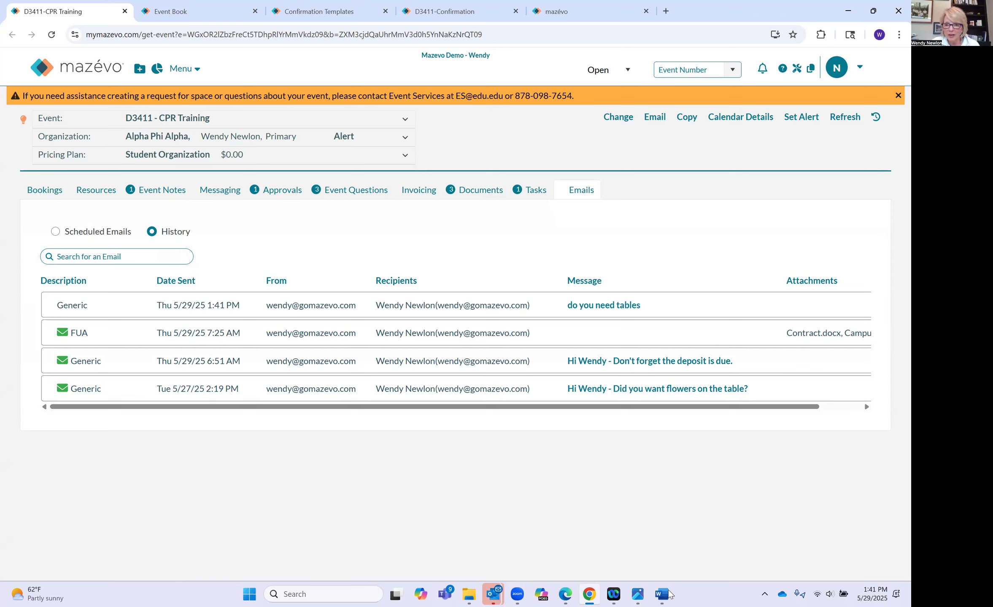
{"action": "mouse_move", "coordinate": [668, 594]}
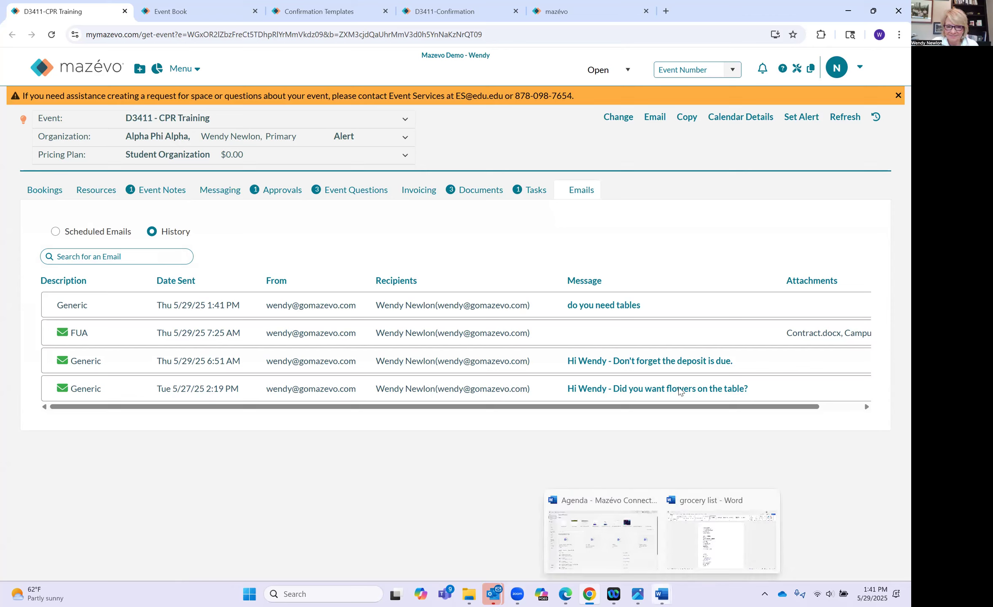
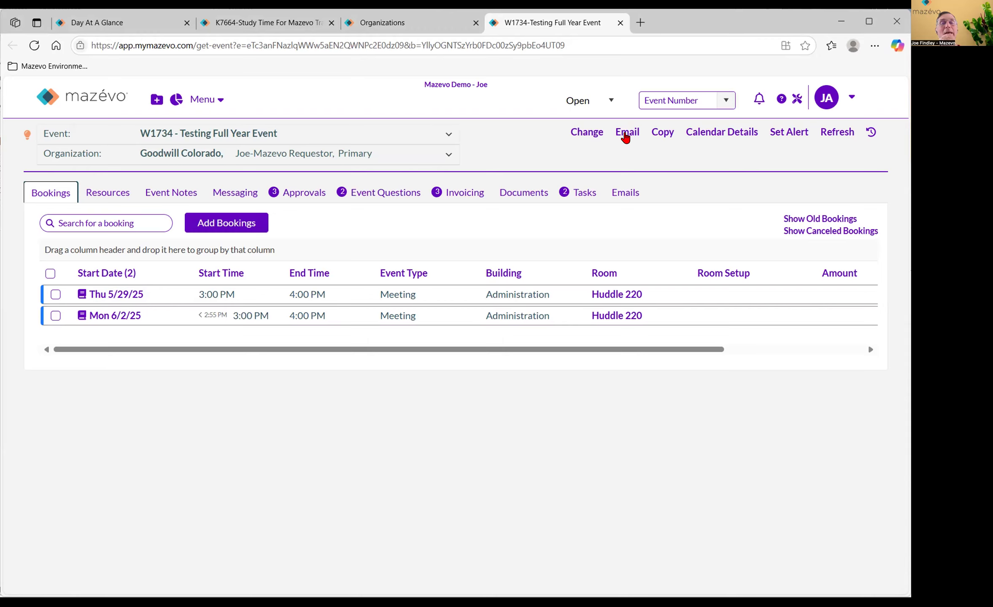
- Open the Testing Full Year Event's confirmation with the Event Quote Details template and review the bookings listed on its pages
{"action": "left_click", "coordinate": [624, 134]}
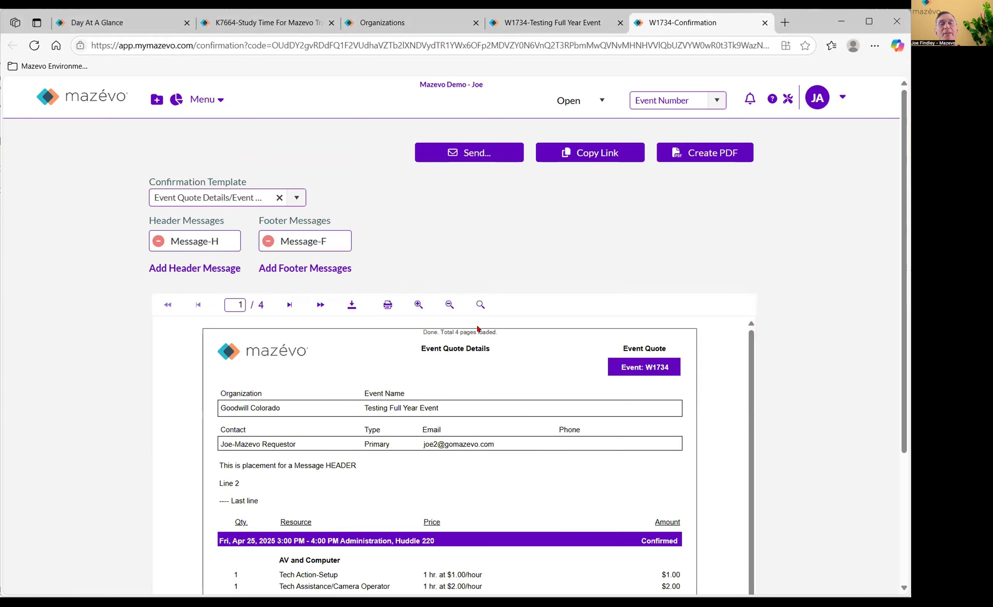
{"action": "scroll", "coordinate": [484, 345], "scroll_direction": "down", "scroll_amount": 8}
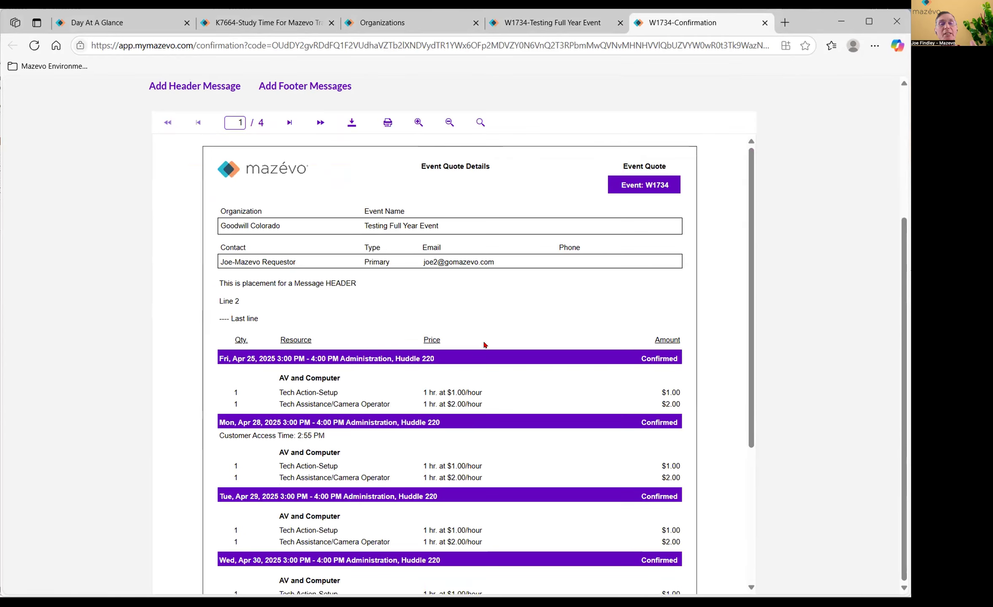
{"action": "scroll", "coordinate": [484, 345], "scroll_direction": "down", "scroll_amount": 15}
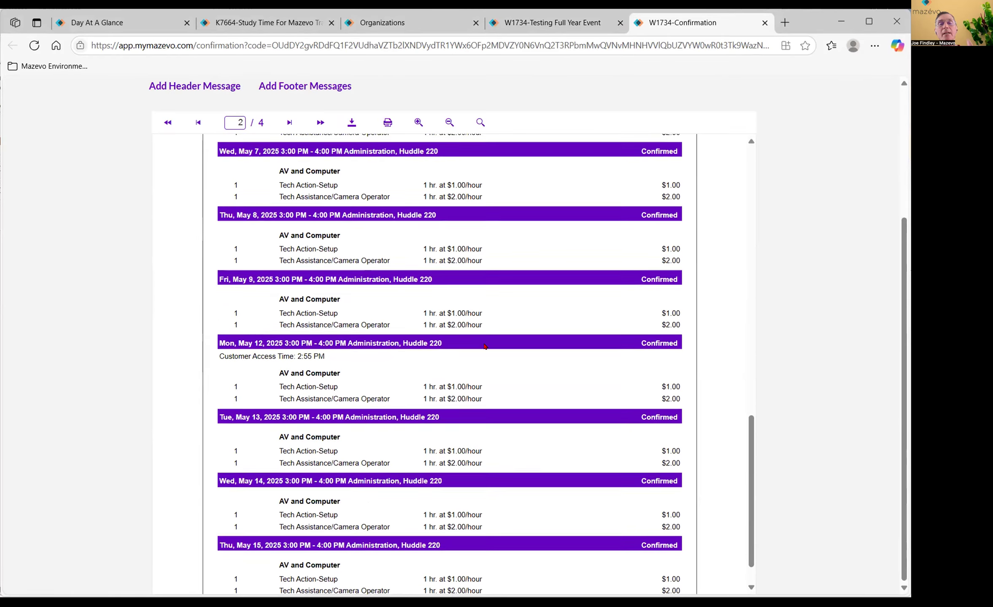
{"action": "scroll", "coordinate": [485, 345], "scroll_direction": "down", "scroll_amount": 15}
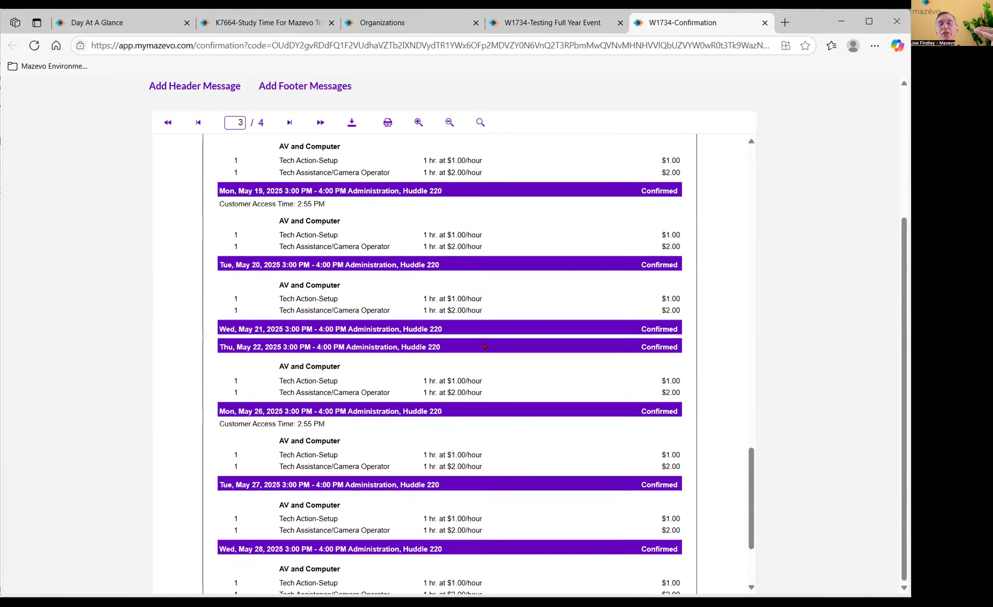
{"action": "scroll", "coordinate": [484, 345], "scroll_direction": "down", "scroll_amount": 2}
{"action": "scroll", "coordinate": [484, 346], "scroll_direction": "up", "scroll_amount": 5}
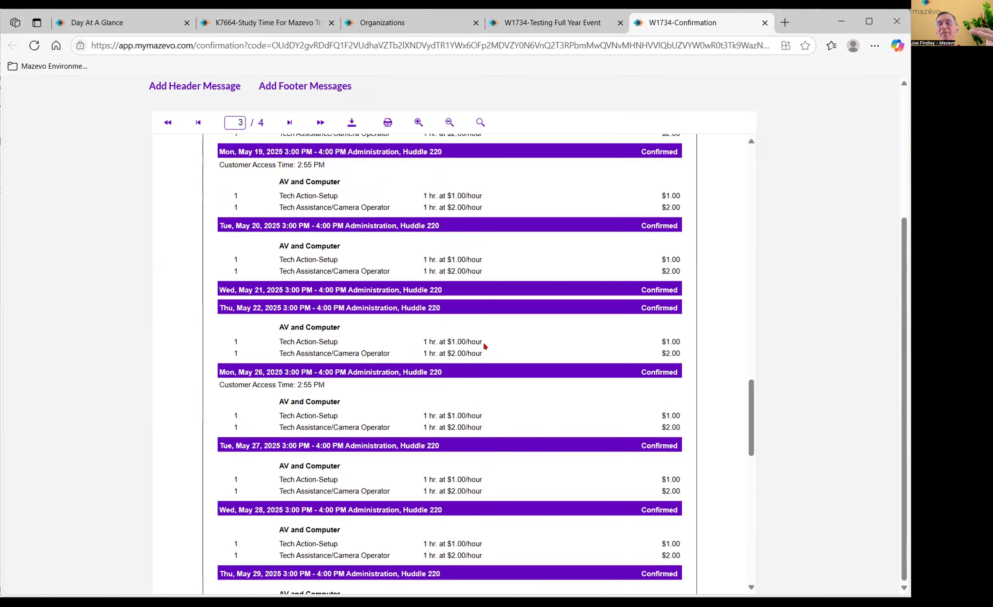
{"action": "scroll", "coordinate": [484, 346], "scroll_direction": "up", "scroll_amount": 15}
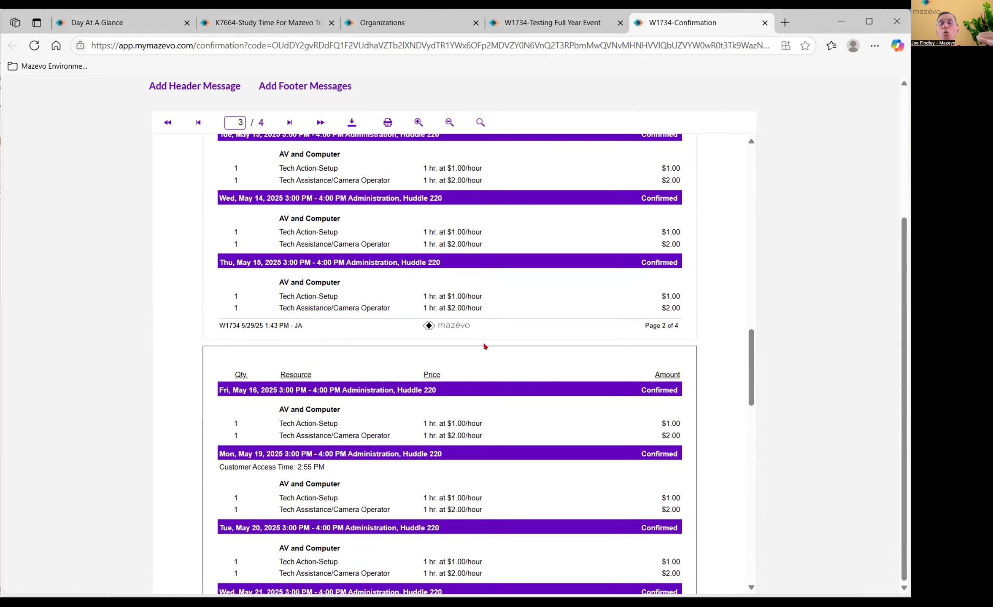
- Return to the Testing Full Year Event and show its old bookings in the bookings list
{"action": "left_click", "coordinate": [521, 21]}
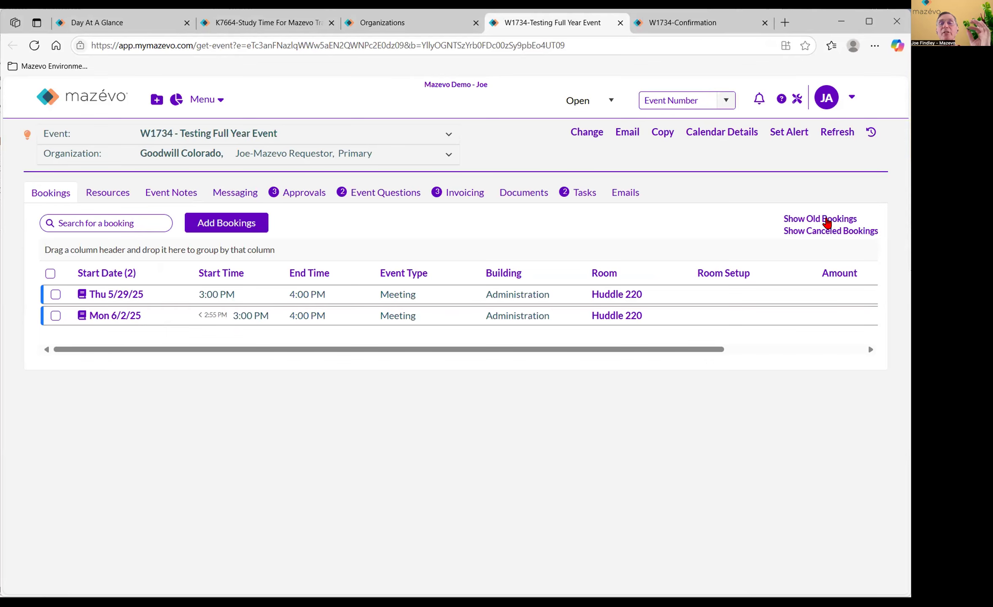
{"action": "left_click", "coordinate": [827, 220]}
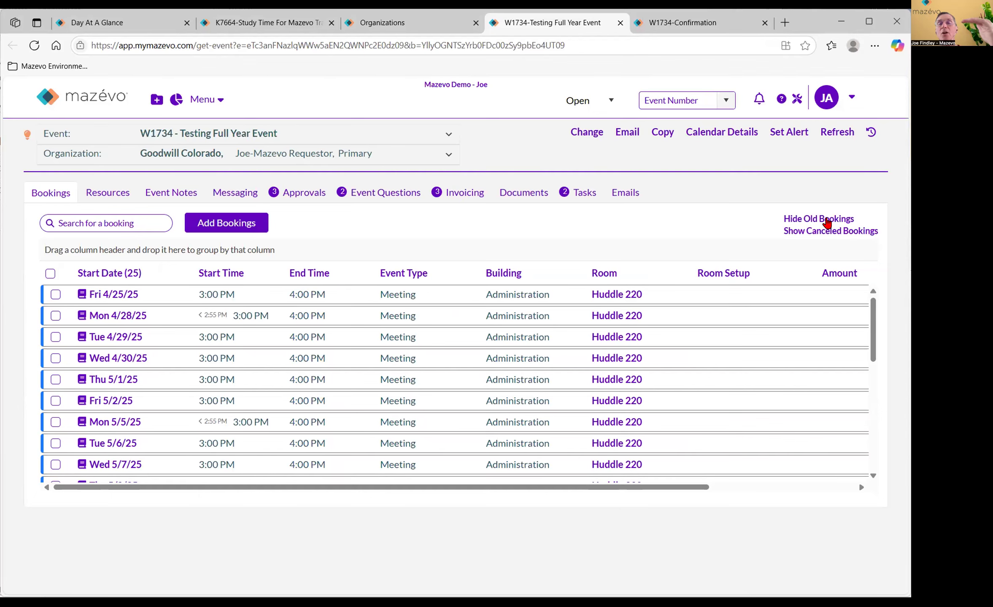
- Hide the old bookings of the Testing Full Year Event and close its open confirmation
{"action": "left_click", "coordinate": [827, 221]}
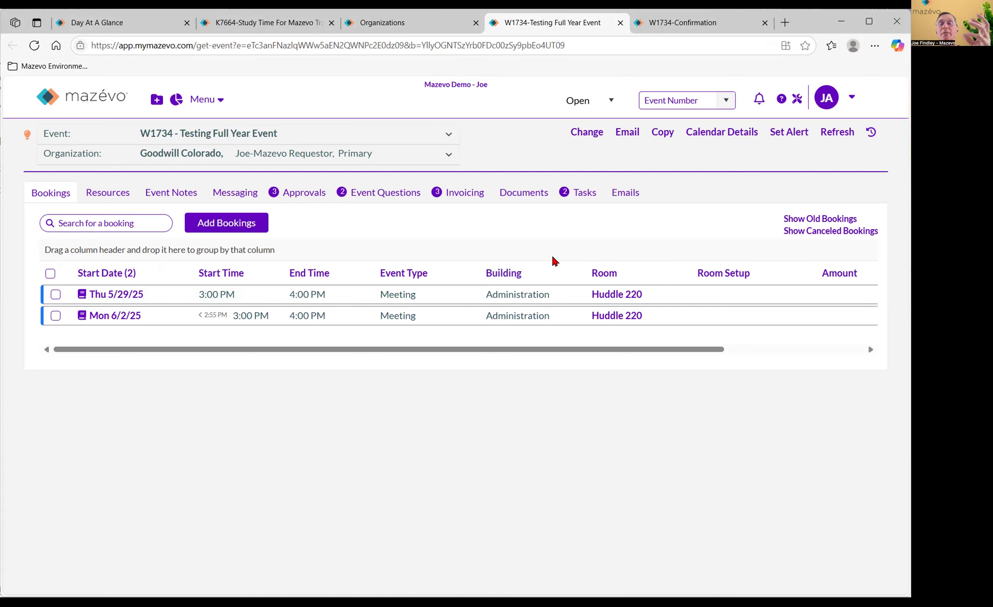
{"action": "left_click", "coordinate": [755, 23]}
{"action": "left_click", "coordinate": [764, 23]}
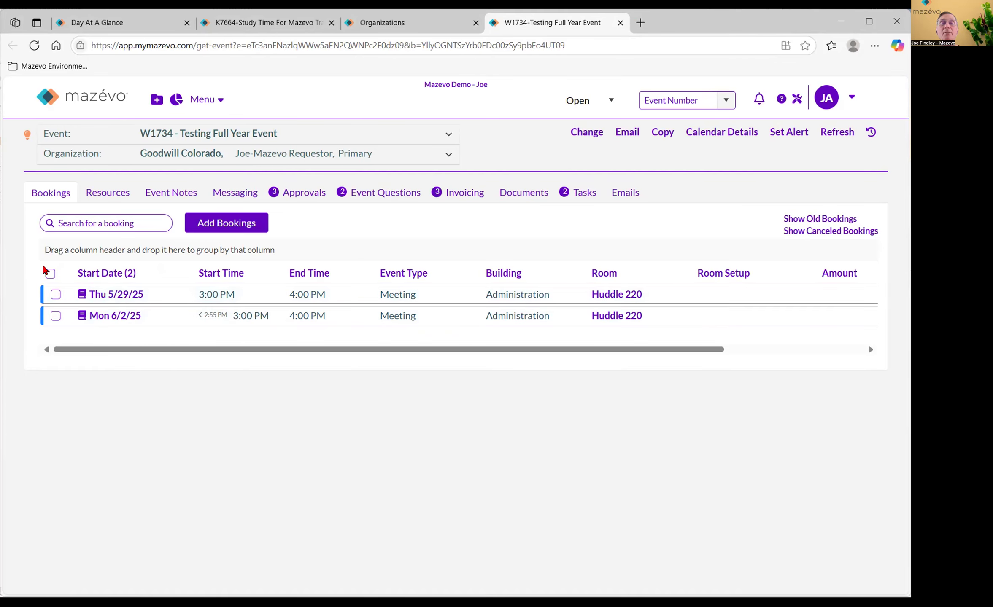
- Open a confirmation for all the current bookings of the Testing Full Year Event and review the bookings it lists
{"action": "left_click", "coordinate": [50, 274]}
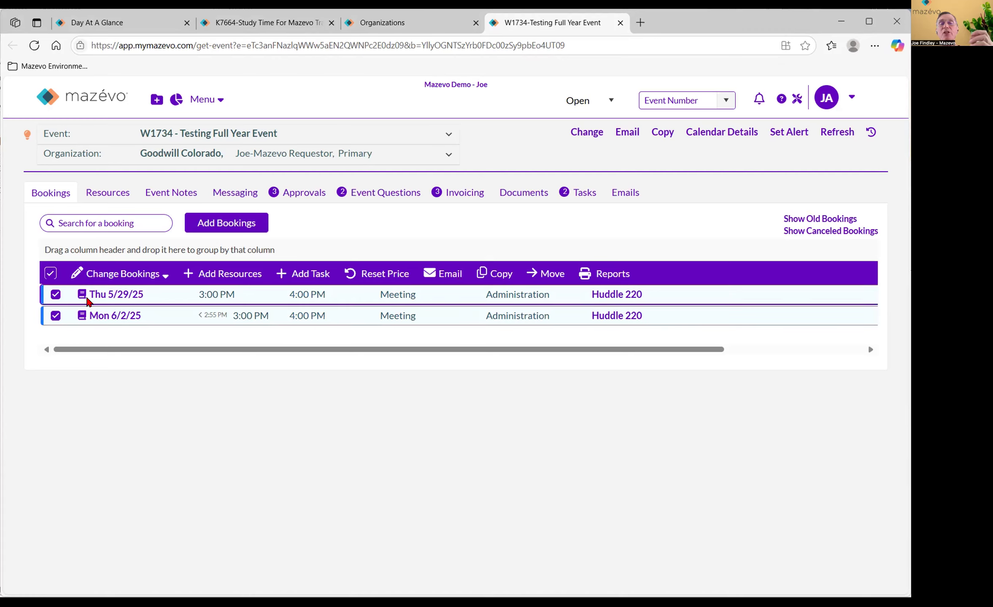
{"action": "left_click", "coordinate": [450, 274]}
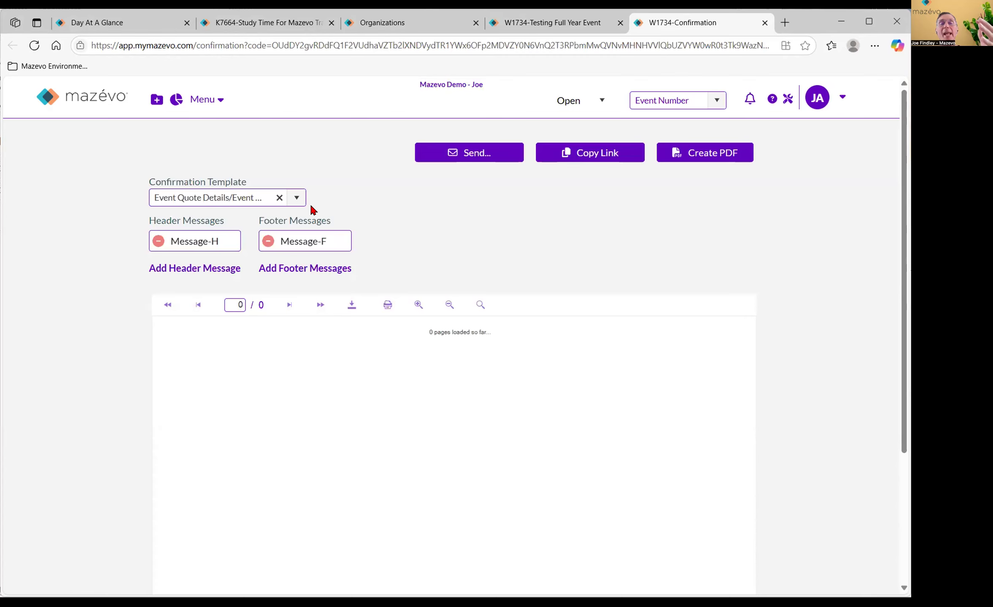
{"action": "scroll", "coordinate": [388, 414], "scroll_direction": "down", "scroll_amount": 4}
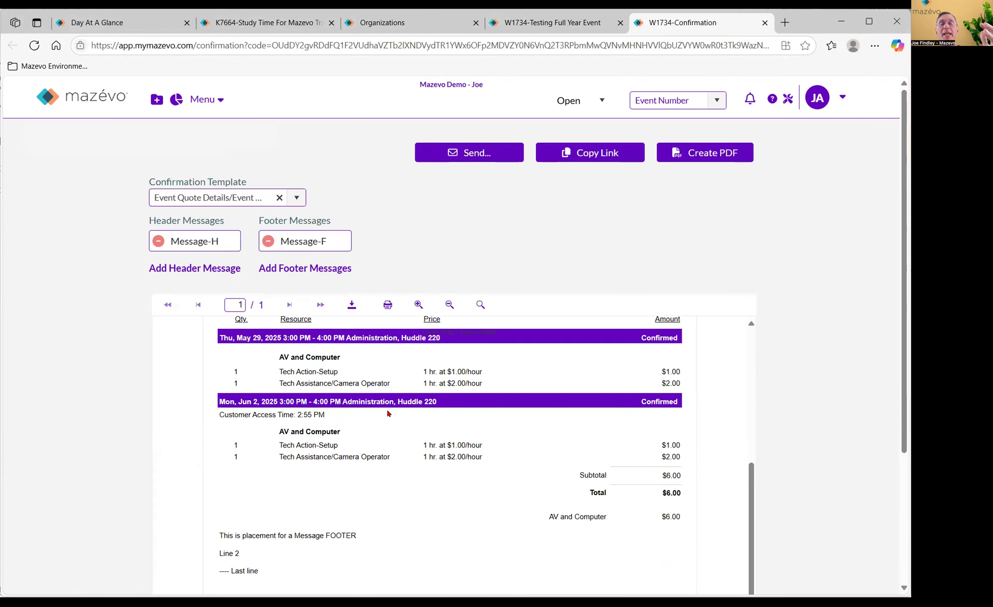
{"action": "scroll", "coordinate": [387, 414], "scroll_direction": "up", "scroll_amount": 4}
{"action": "scroll", "coordinate": [390, 421], "scroll_direction": "down", "scroll_amount": 4}
{"action": "scroll", "coordinate": [390, 422], "scroll_direction": "up", "scroll_amount": 2}
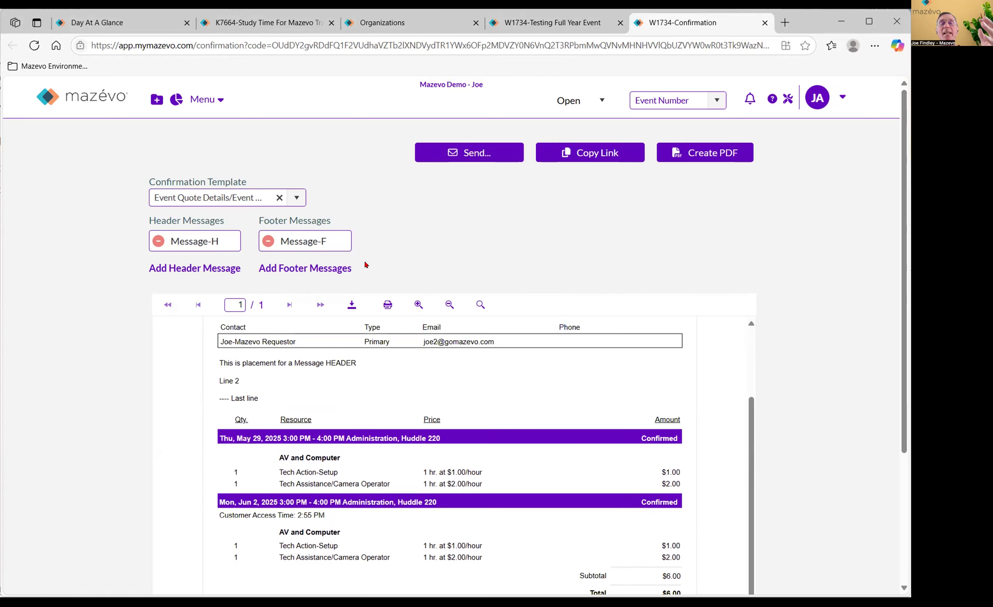
- Preview the confirmation with the BEO Format and No Pricing templates, and examine the title on the No Pricing version
{"action": "left_click", "coordinate": [295, 199]}
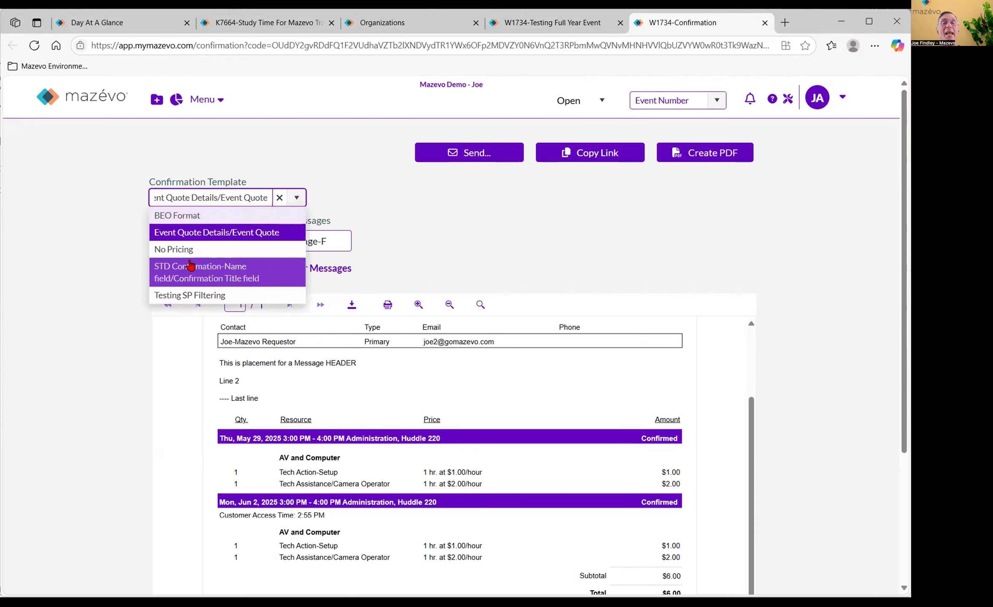
{"action": "left_click", "coordinate": [184, 216]}
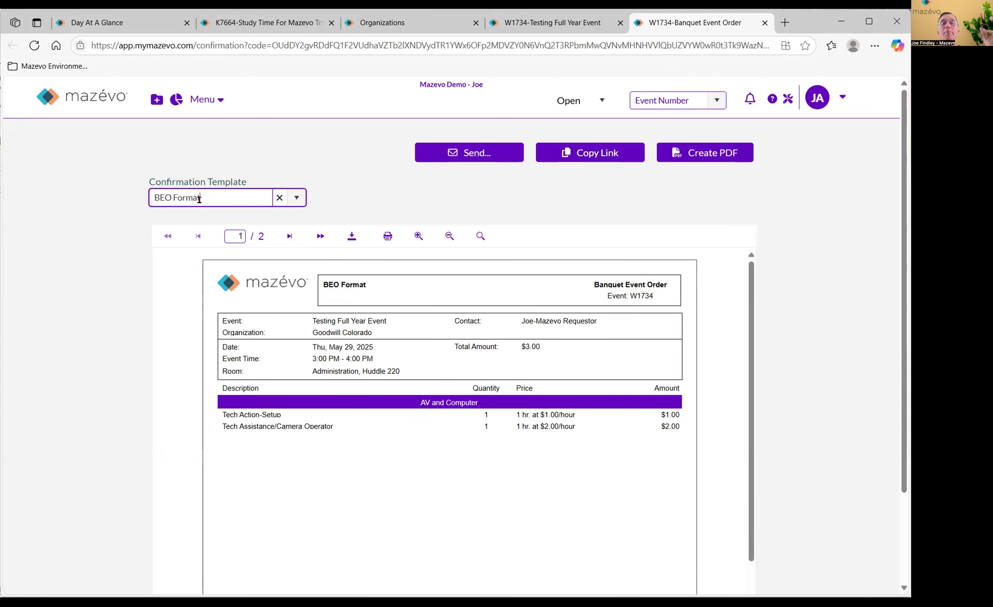
{"action": "left_click", "coordinate": [299, 197]}
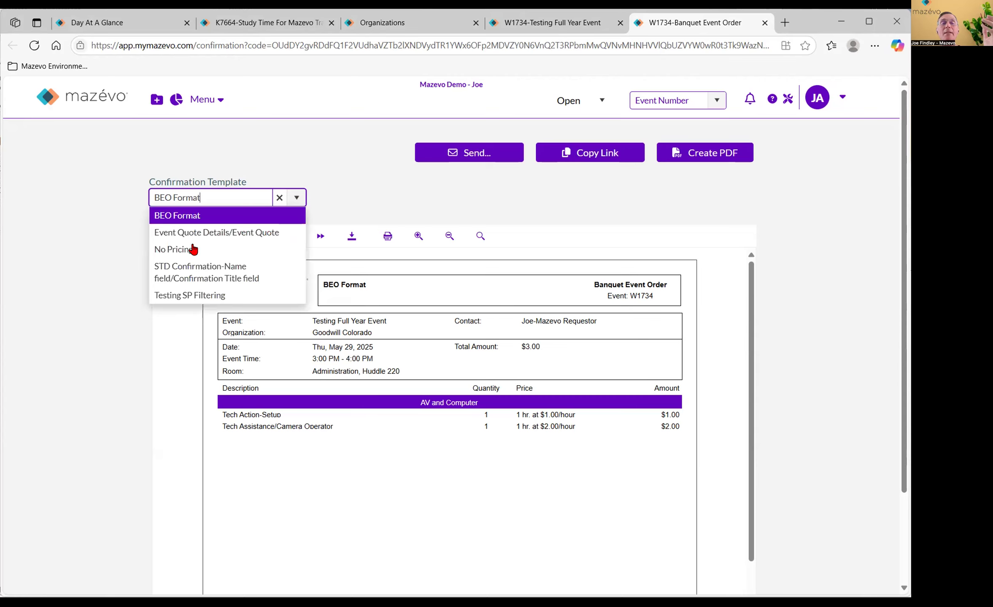
{"action": "left_click", "coordinate": [191, 249]}
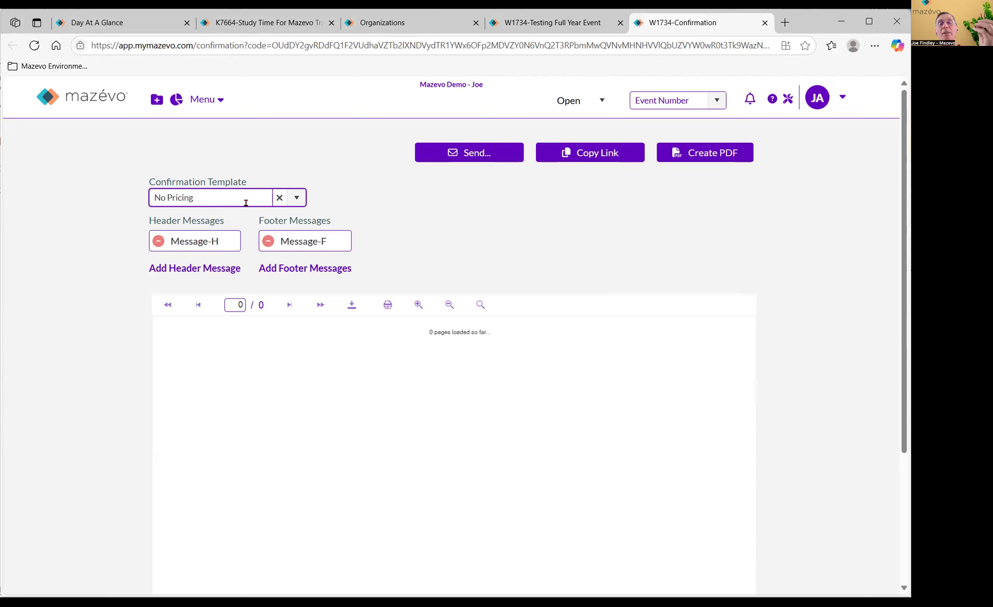
{"action": "scroll", "coordinate": [404, 470], "scroll_direction": "down", "scroll_amount": 5}
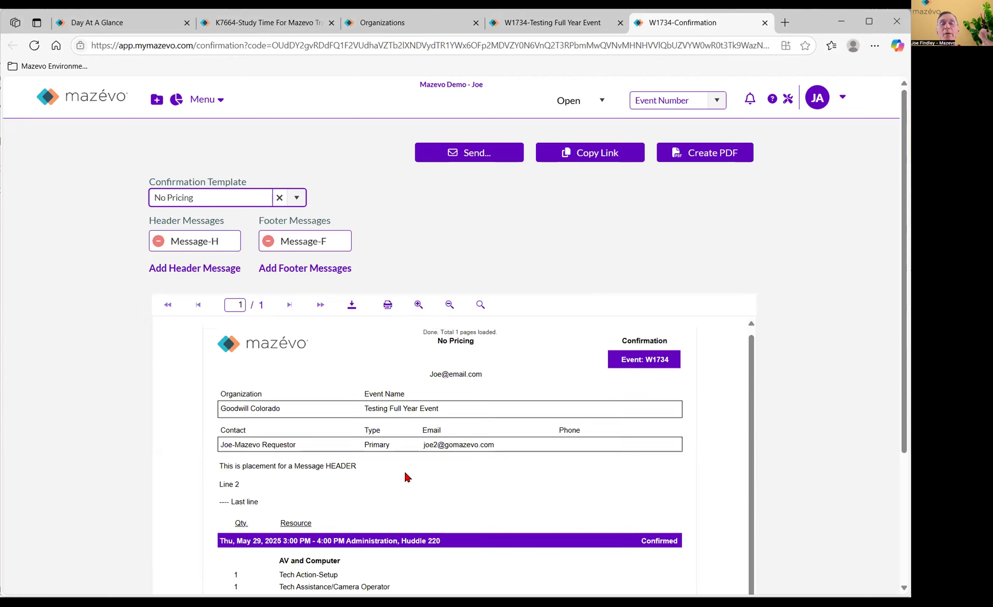
{"action": "scroll", "coordinate": [427, 440], "scroll_direction": "up", "scroll_amount": 5}
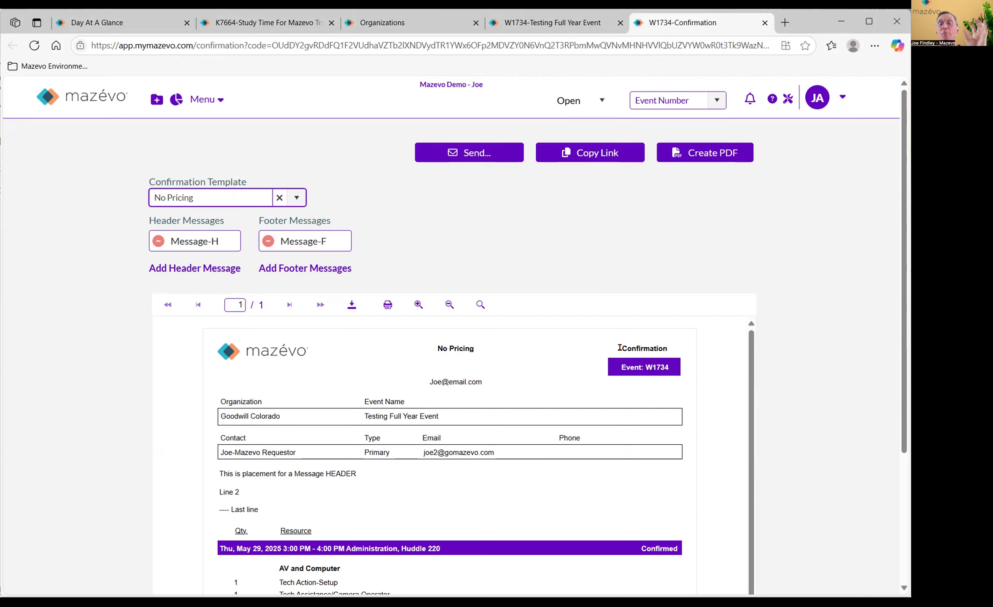
{"action": "left_click_drag", "start_coordinate": [619, 348], "coordinate": [657, 348]}
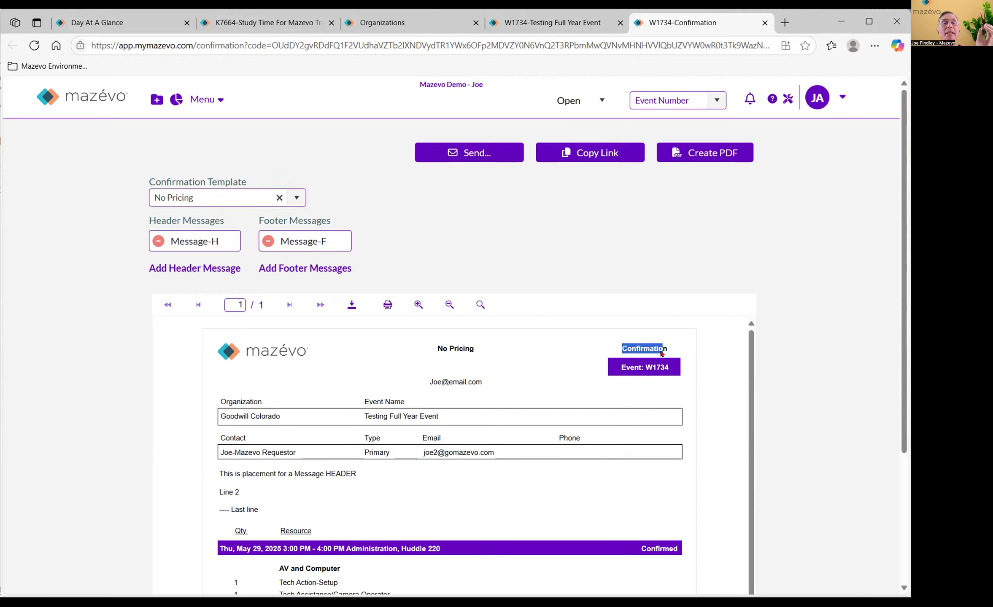
- Change the confirmation template to Event Quote Details/Event Quote and examine the document's title
{"action": "left_click", "coordinate": [297, 198]}
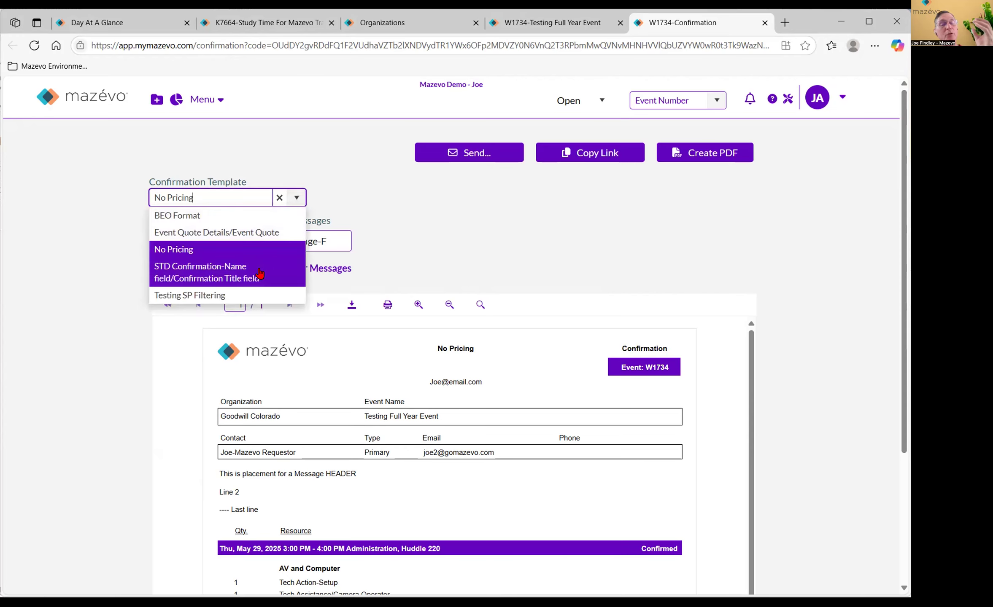
{"action": "left_click", "coordinate": [240, 231]}
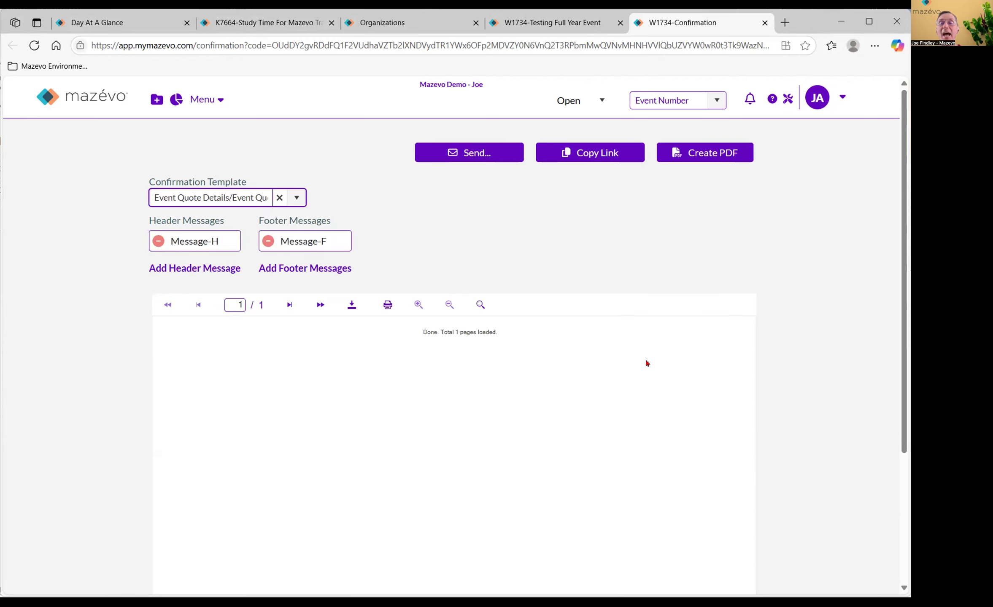
{"action": "left_click_drag", "start_coordinate": [620, 347], "coordinate": [665, 348]}
{"action": "left_click", "coordinate": [666, 347]}
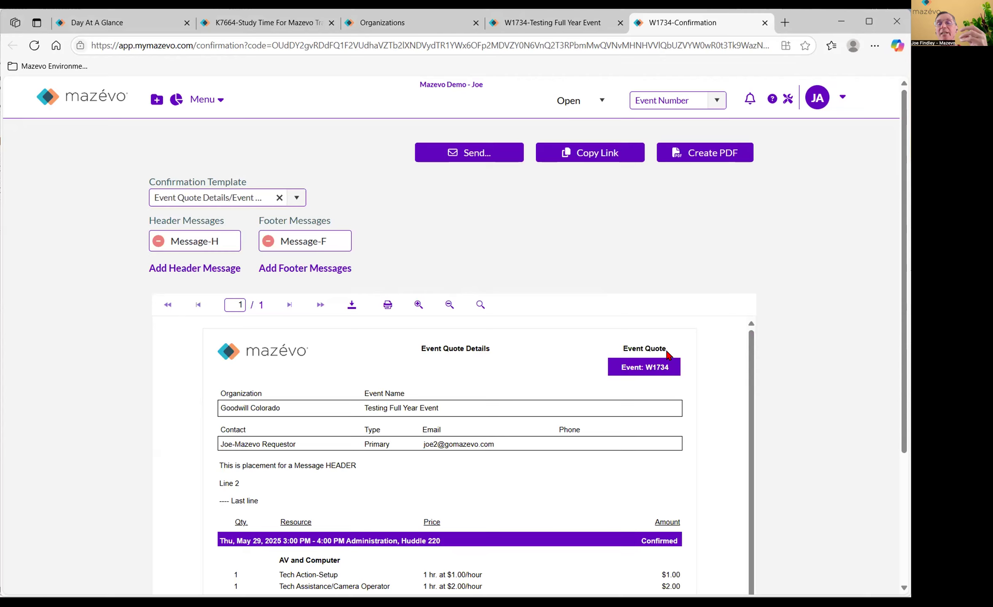
{"action": "triple_click", "coordinate": [665, 347]}
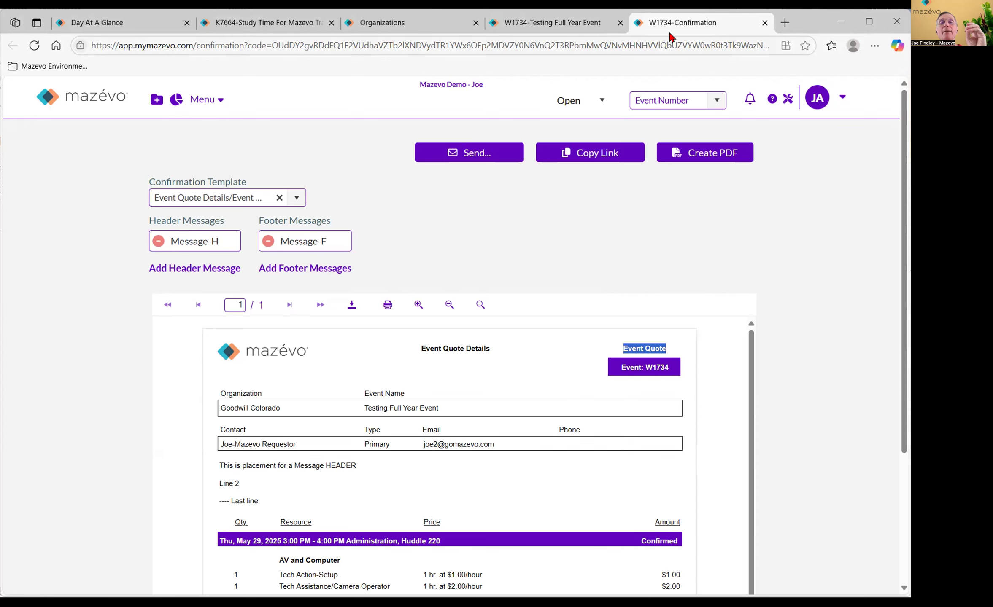
- Close the confirmation and deselect all bookings of the Testing Full Year Event
{"action": "left_click", "coordinate": [765, 22]}
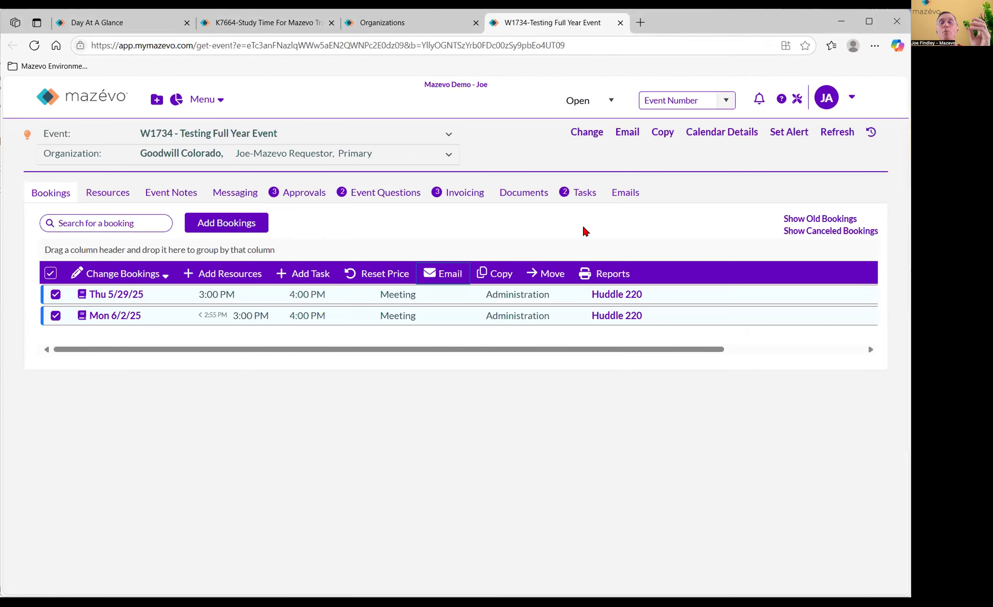
{"action": "left_click", "coordinate": [163, 274]}
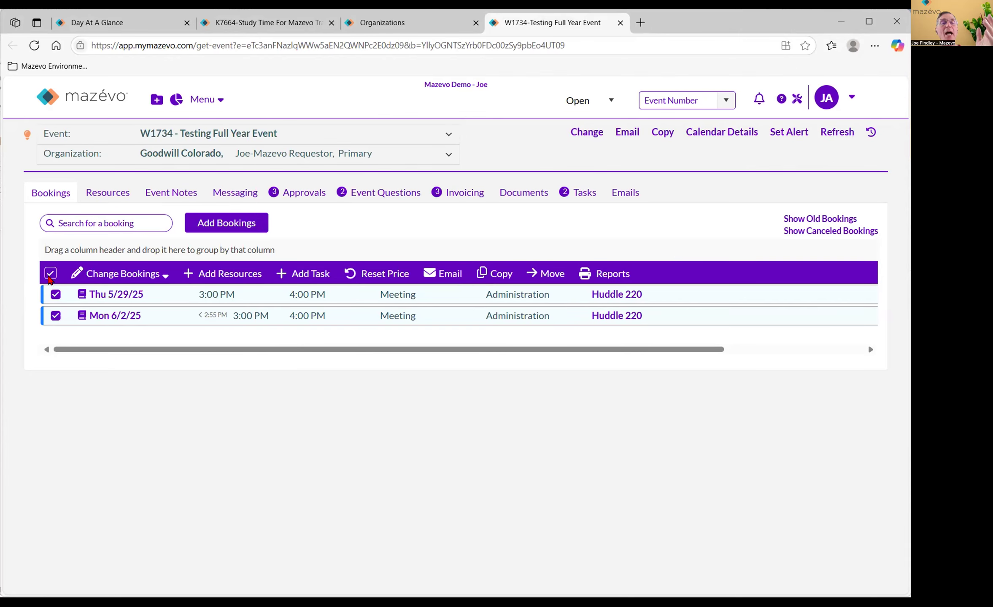
{"action": "left_click", "coordinate": [50, 274]}
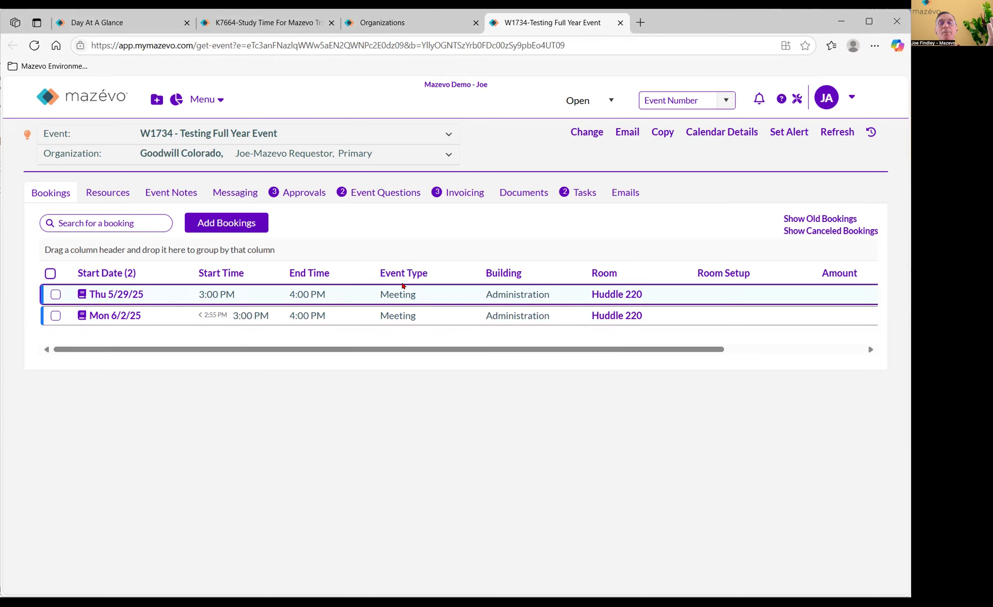
- Show the event's canceled bookings and check the status column of the bookings list
{"action": "left_click", "coordinate": [817, 232]}
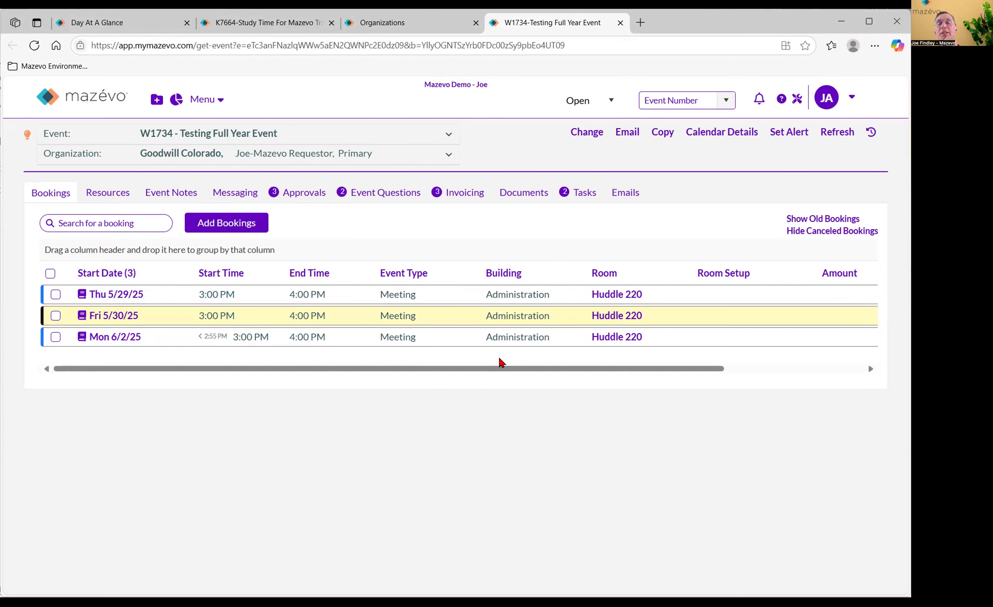
{"action": "left_click_drag", "start_coordinate": [499, 362], "coordinate": [551, 371]}
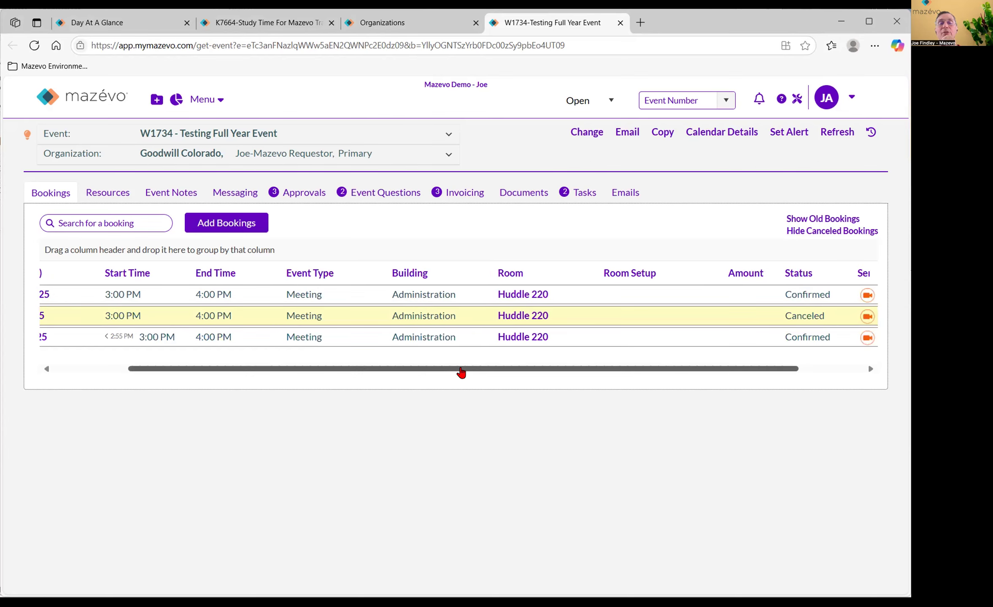
{"action": "left_click_drag", "start_coordinate": [454, 369], "coordinate": [379, 370]}
{"action": "left_click", "coordinate": [236, 324]}
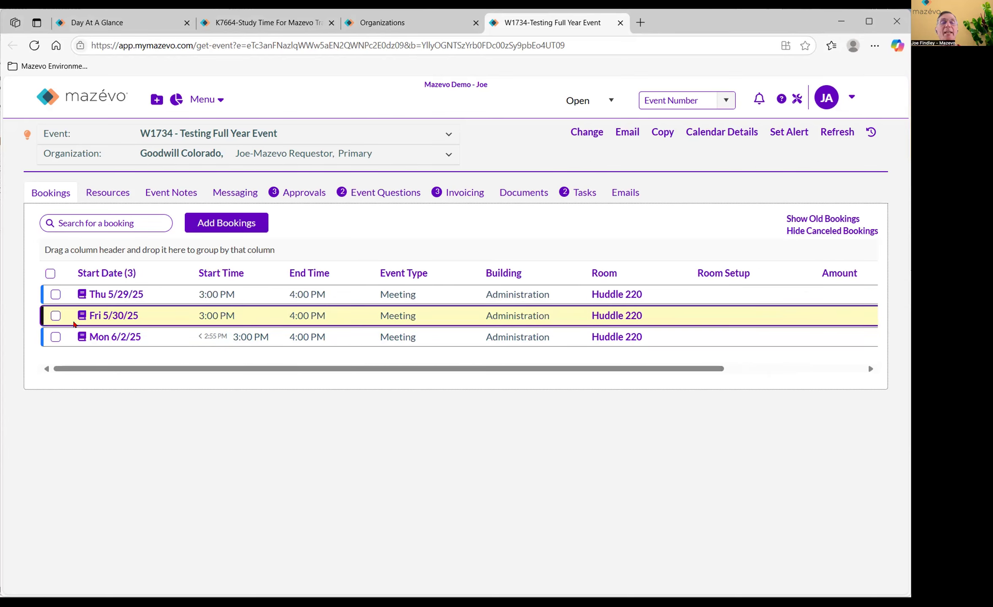
- Open a confirmation for only the canceled Fri 5/30/25 booking and review its contents
{"action": "left_click", "coordinate": [54, 317]}
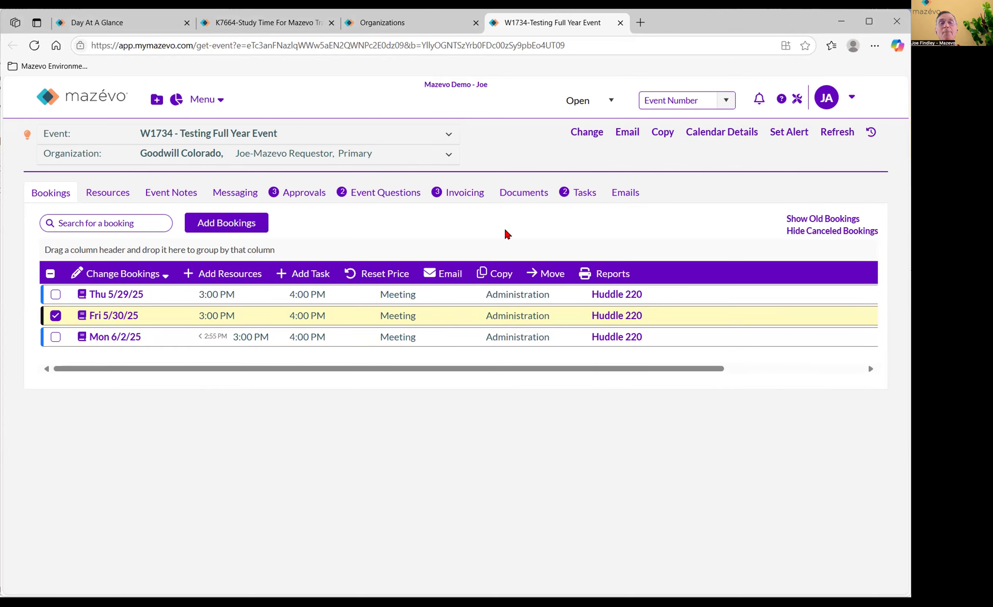
{"action": "left_click", "coordinate": [447, 273]}
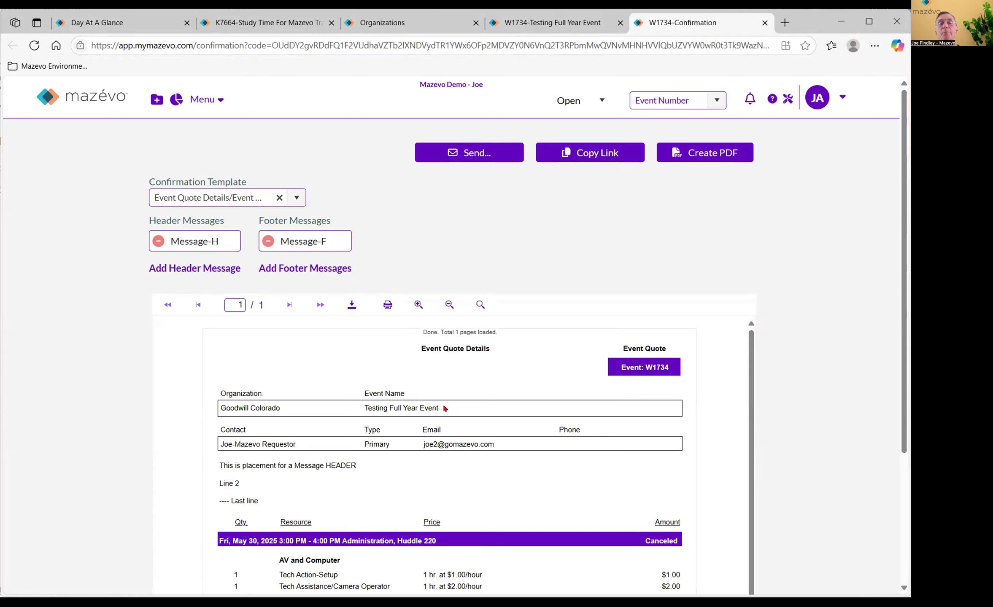
{"action": "scroll", "coordinate": [444, 408], "scroll_direction": "down", "scroll_amount": 4}
{"action": "scroll", "coordinate": [443, 409], "scroll_direction": "up", "scroll_amount": 5}
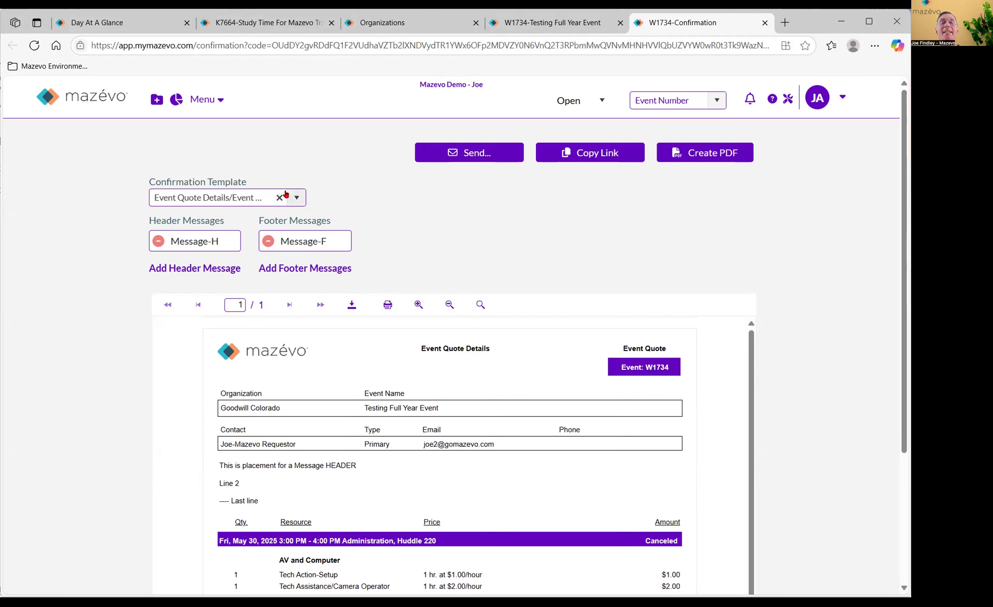
- Review the available confirmation templates, keeping Event Quote Details/Event Quote, and point out the document's title
{"action": "left_click", "coordinate": [297, 198]}
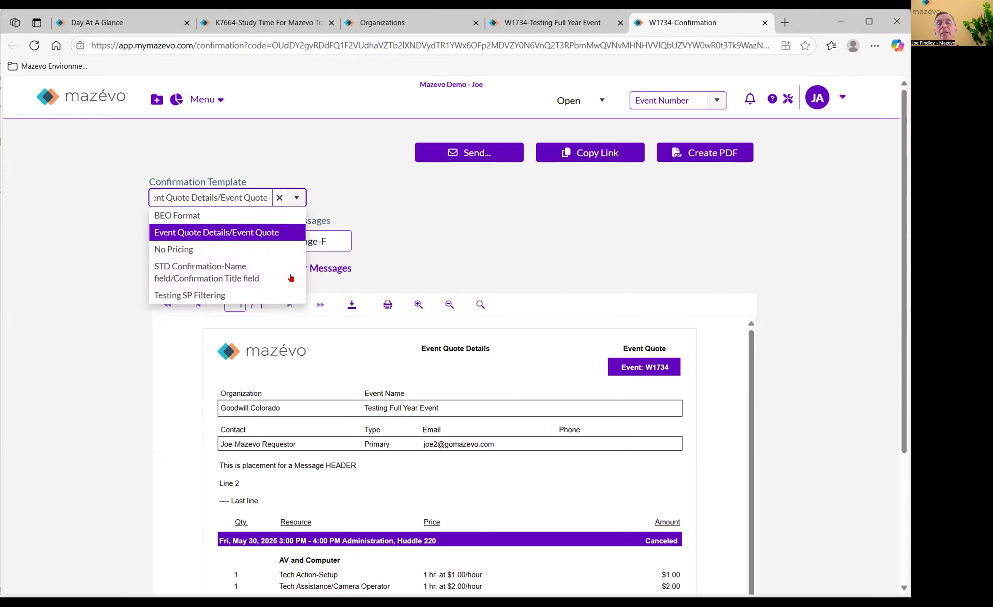
{"action": "scroll", "coordinate": [290, 276], "scroll_direction": "down", "scroll_amount": 2}
{"action": "scroll", "coordinate": [278, 258], "scroll_direction": "up", "scroll_amount": 2}
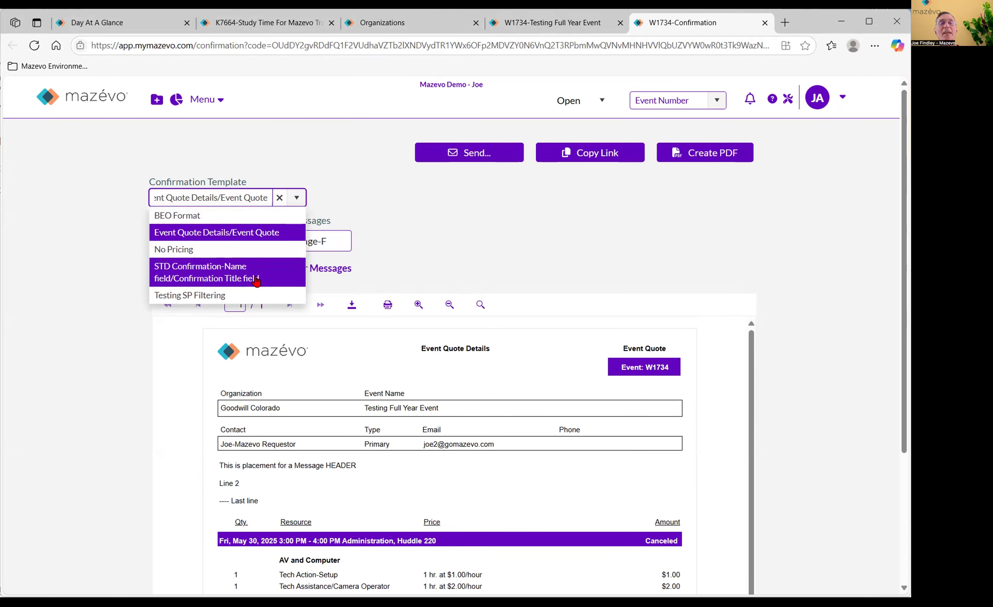
{"action": "left_click", "coordinate": [392, 215]}
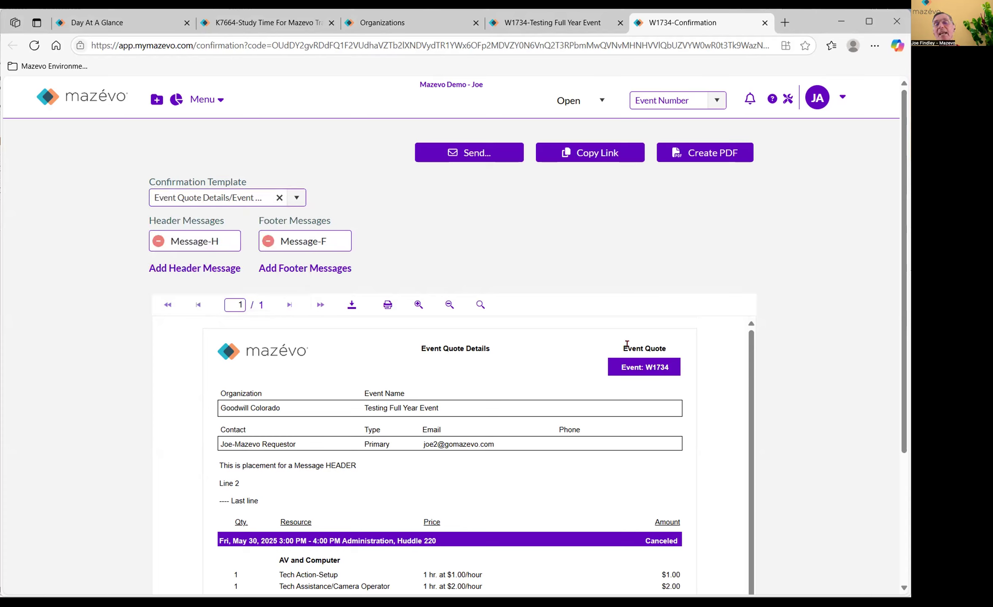
{"action": "left_click_drag", "start_coordinate": [667, 349], "coordinate": [632, 350]}
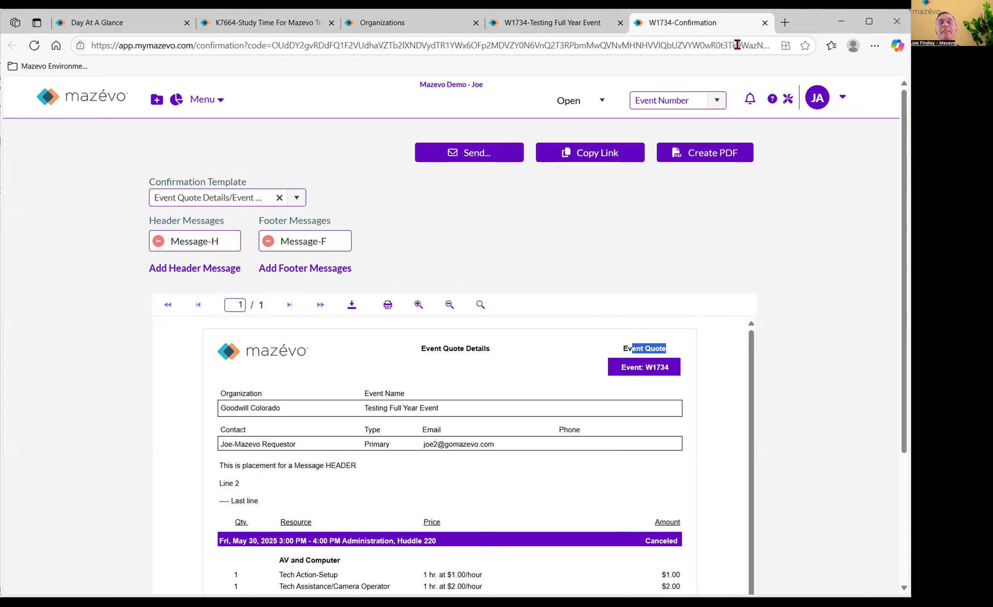
- Close the confirmation, deselect the Fri 5/30/25 booking and hide the canceled bookings
{"action": "left_click", "coordinate": [764, 23]}
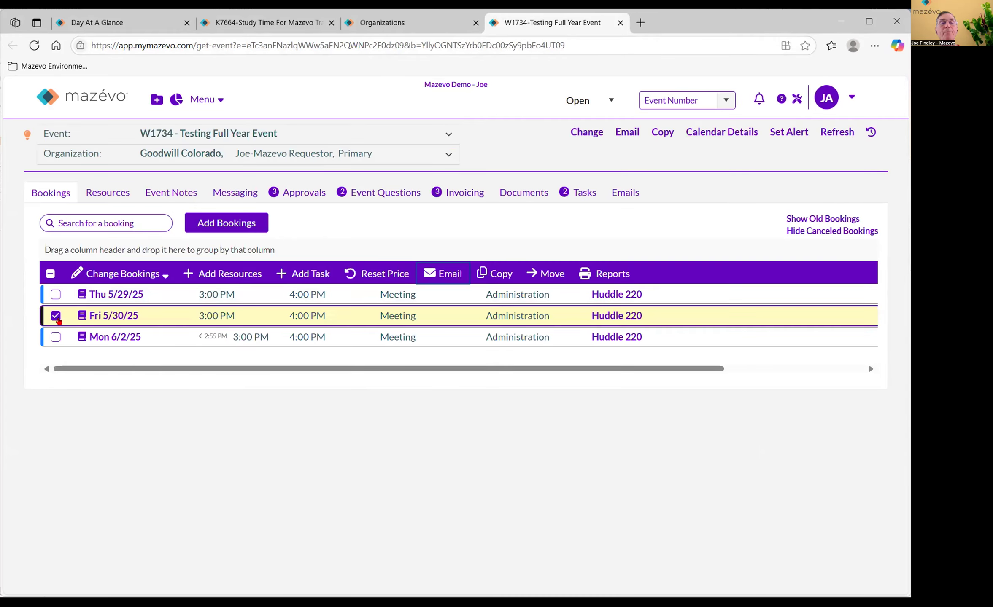
{"action": "left_click", "coordinate": [55, 316]}
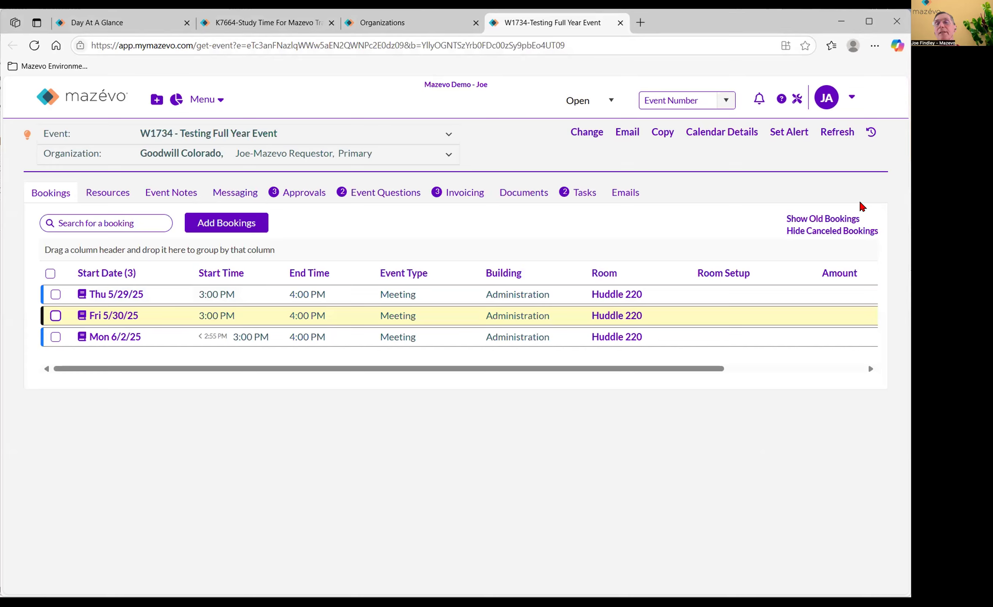
{"action": "left_click", "coordinate": [818, 231]}
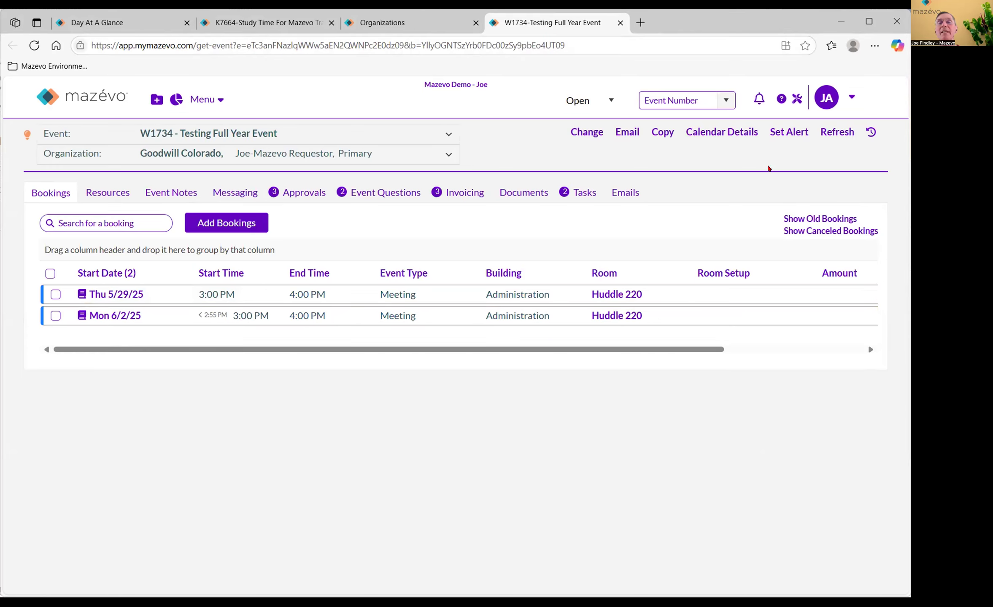
- Return to the Study Time For Mazevo Training event and show its bookings
{"action": "left_click", "coordinate": [228, 23]}
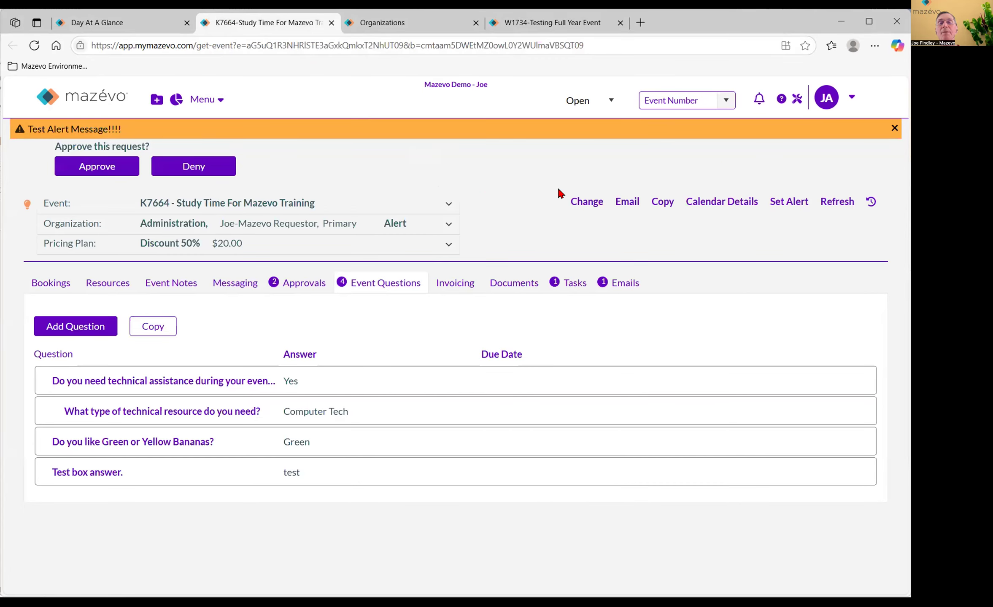
{"action": "left_click", "coordinate": [43, 290]}
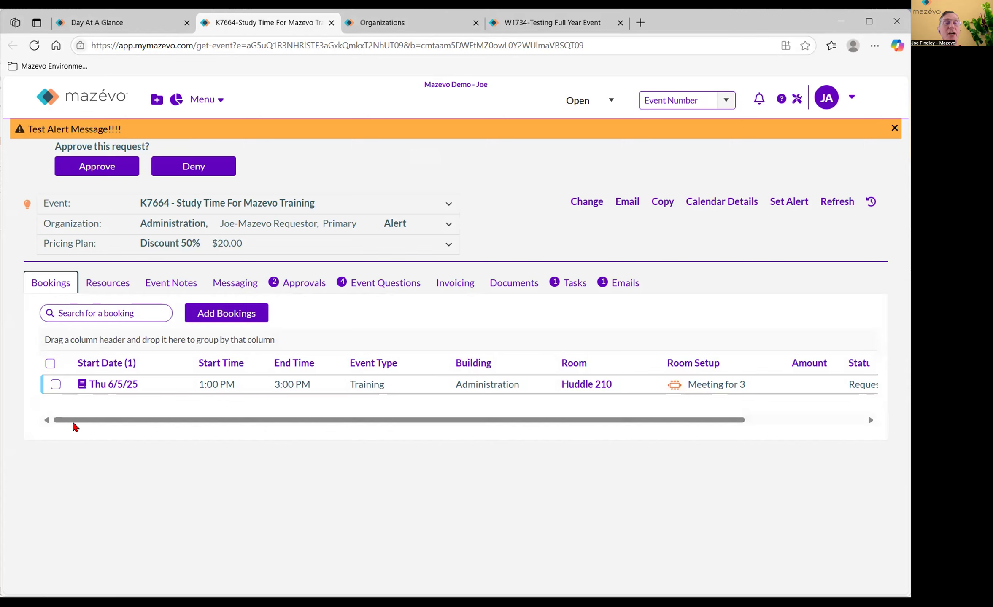
- Run the Daily Operations Report for the Thu 6/5/25 booking, review its contents, and close the report
{"action": "left_click", "coordinate": [54, 385]}
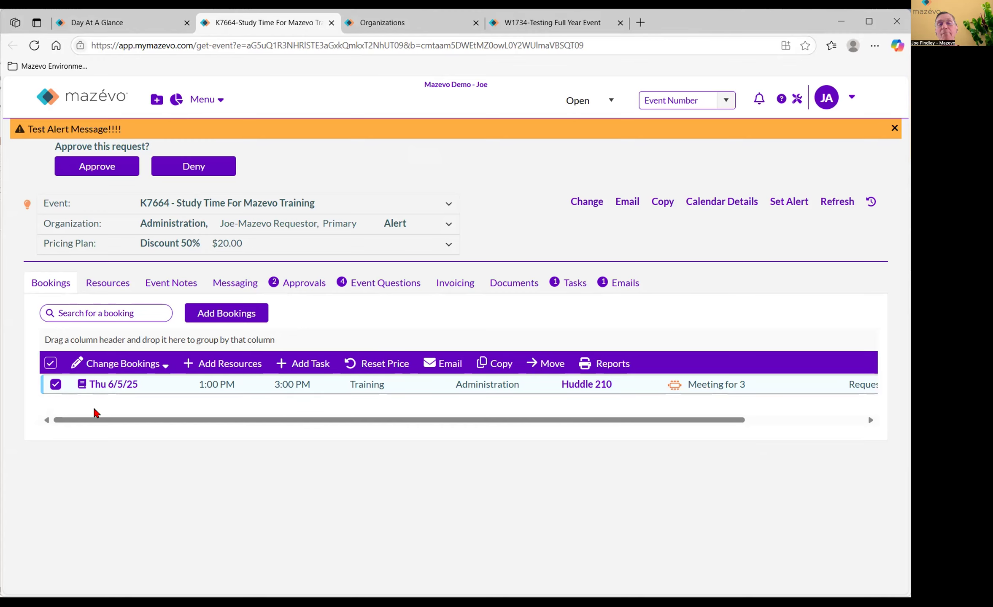
{"action": "left_click", "coordinate": [609, 369]}
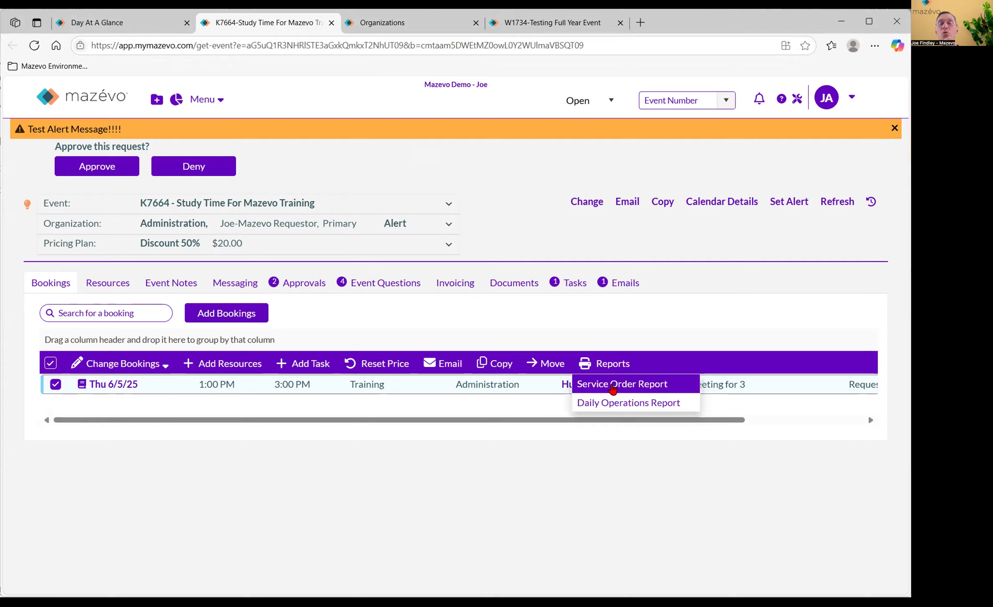
{"action": "left_click", "coordinate": [616, 403]}
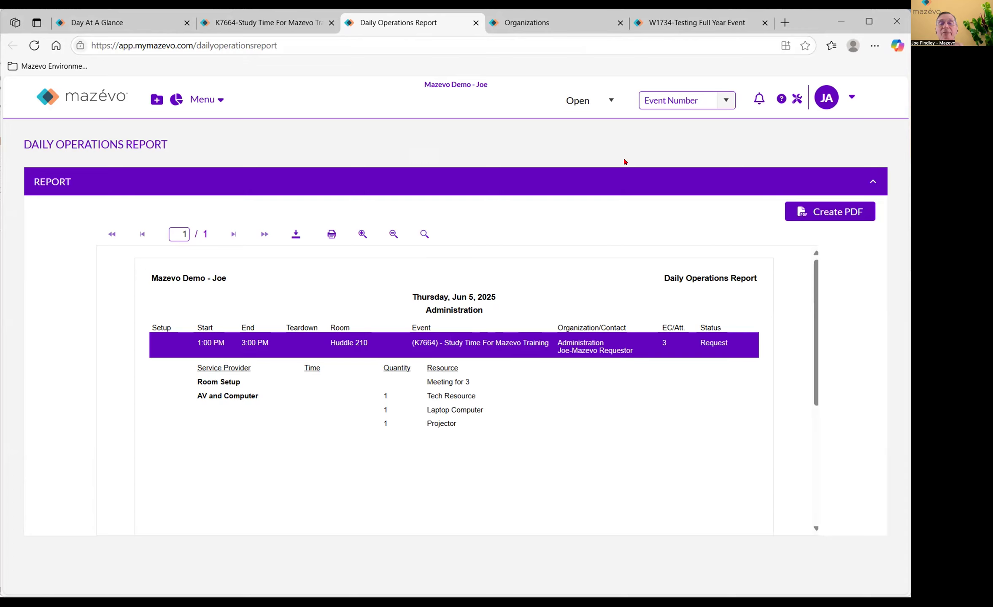
{"action": "scroll", "coordinate": [518, 315], "scroll_direction": "down", "scroll_amount": 3}
{"action": "scroll", "coordinate": [518, 315], "scroll_direction": "up", "scroll_amount": 1}
{"action": "scroll", "coordinate": [518, 315], "scroll_direction": "up", "scroll_amount": 2}
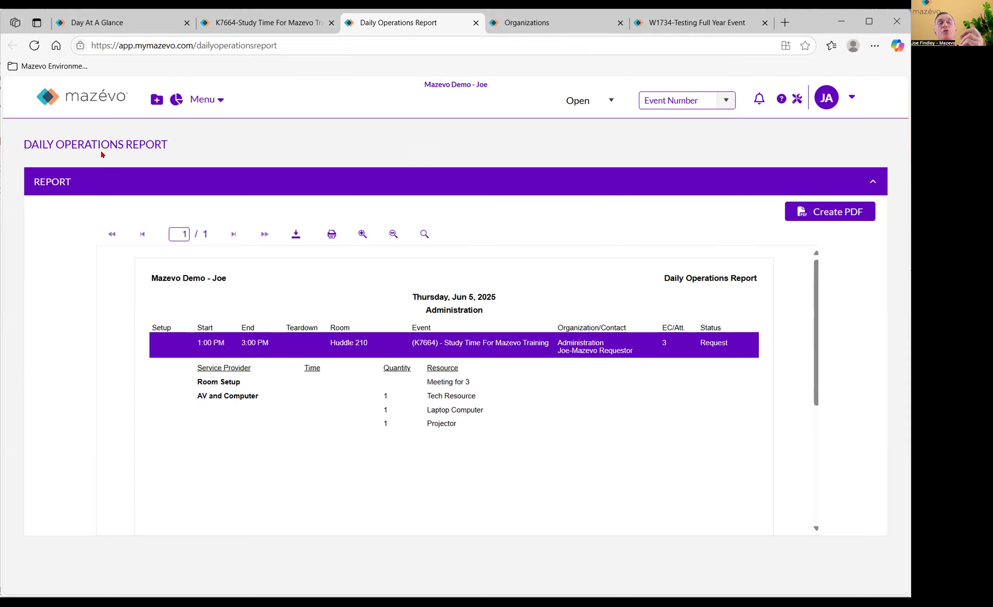
{"action": "left_click", "coordinate": [476, 23]}
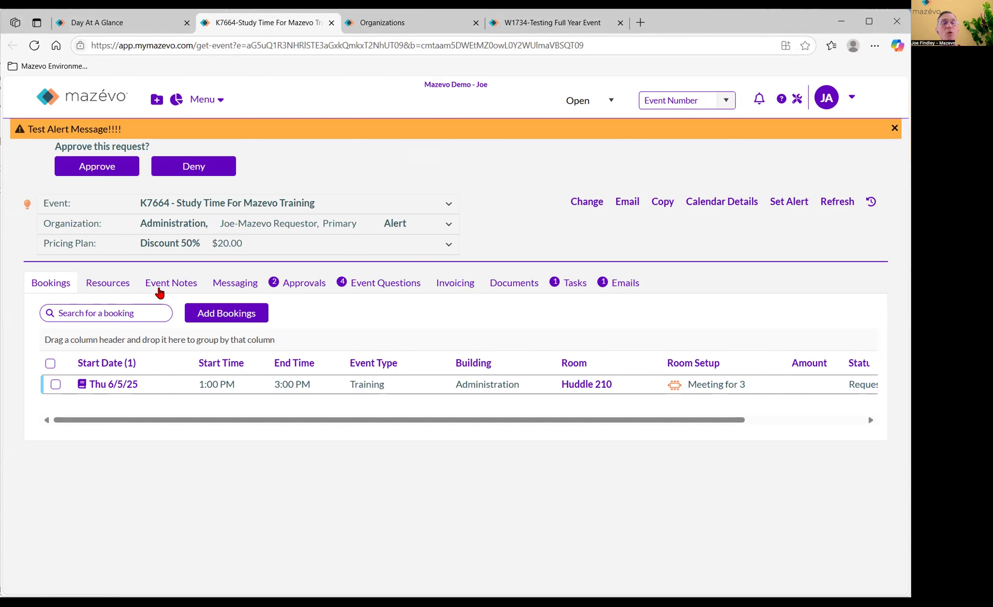
- Start a new event note, toggle its Print On Confirmation option on and off, and cancel the note
{"action": "left_click", "coordinate": [159, 286]}
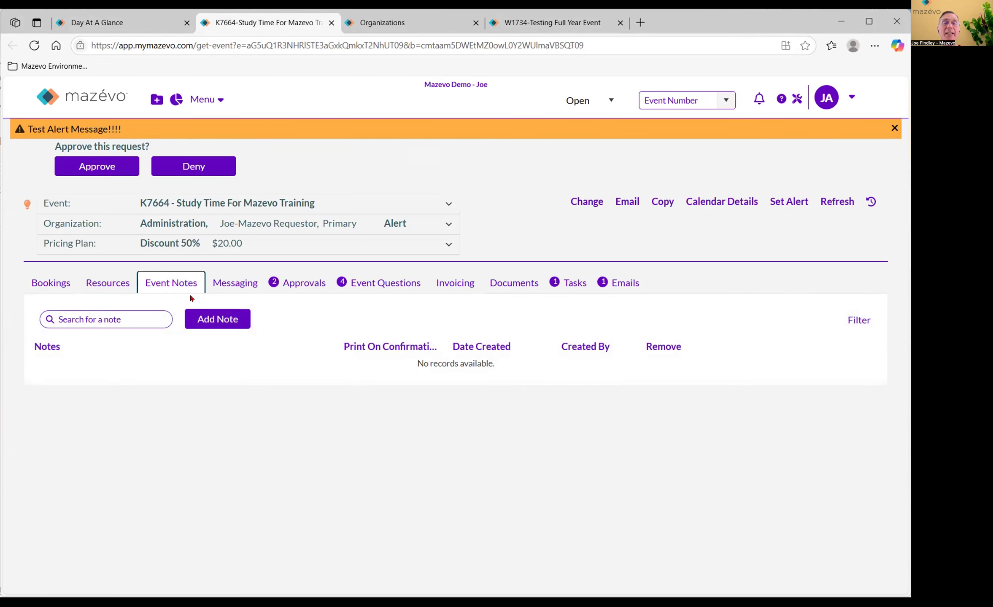
{"action": "left_click", "coordinate": [209, 322]}
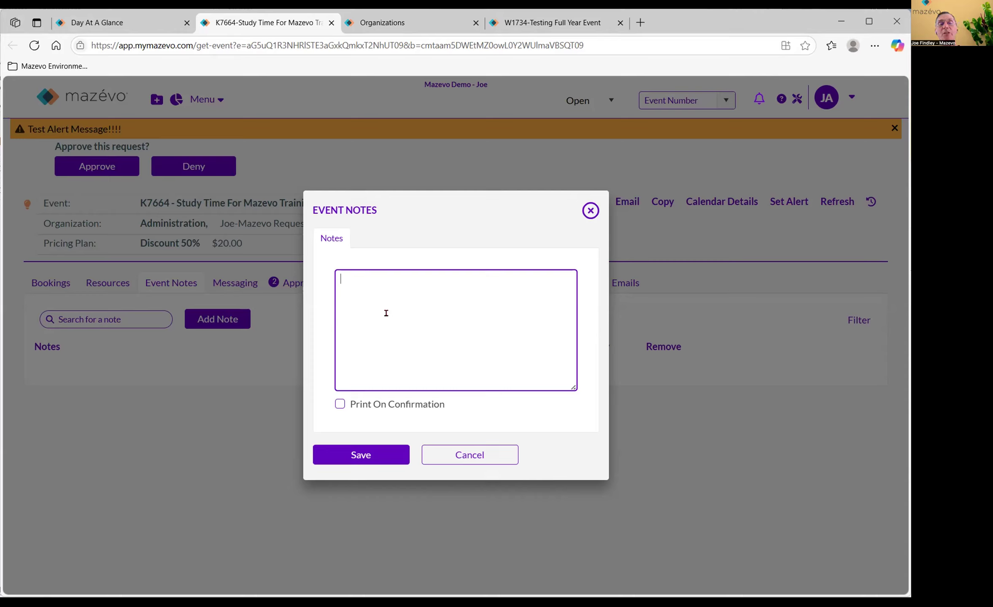
{"action": "left_click", "coordinate": [339, 405]}
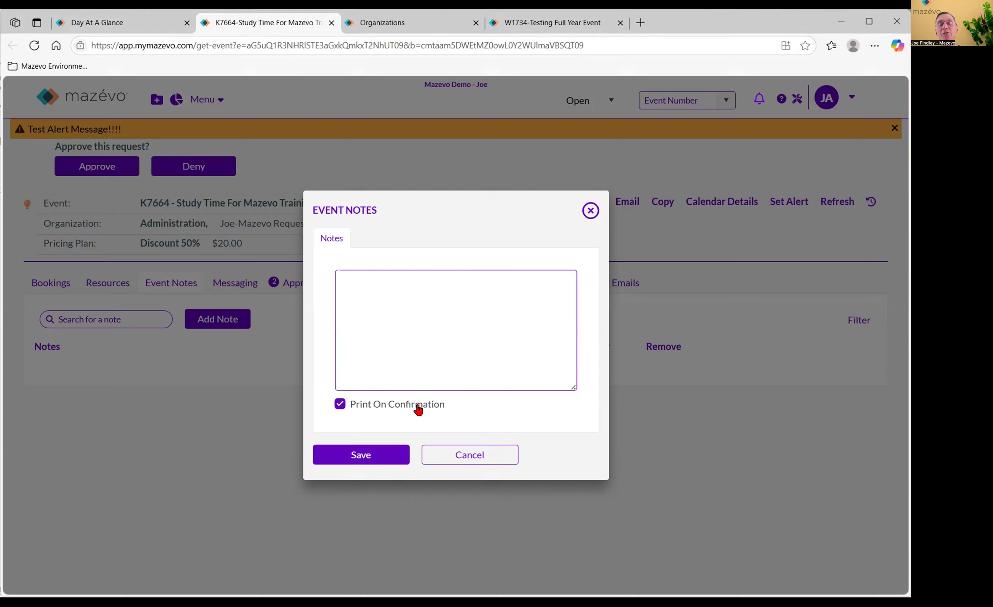
{"action": "left_click", "coordinate": [339, 405]}
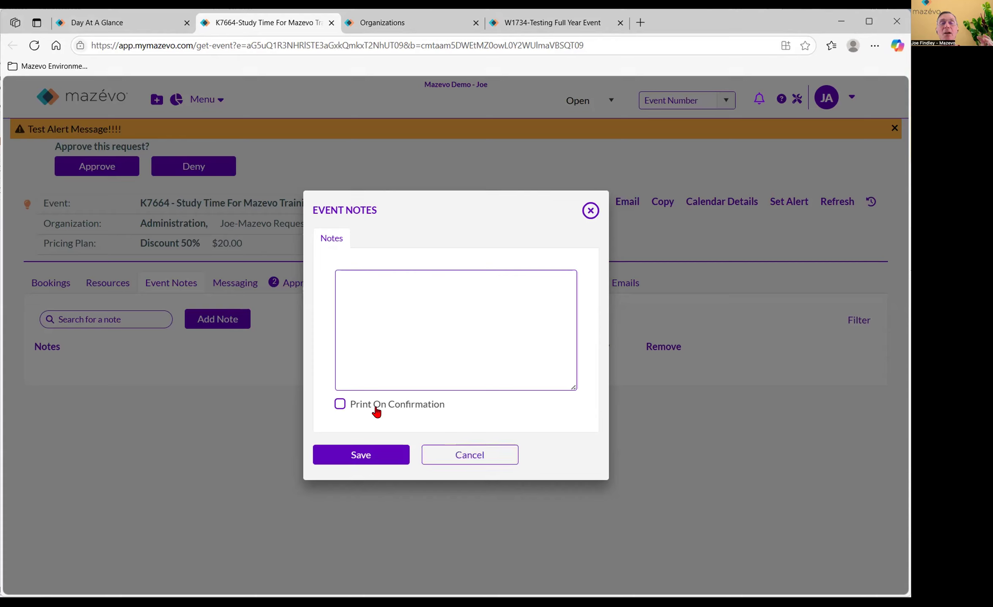
{"action": "left_click", "coordinate": [451, 453]}
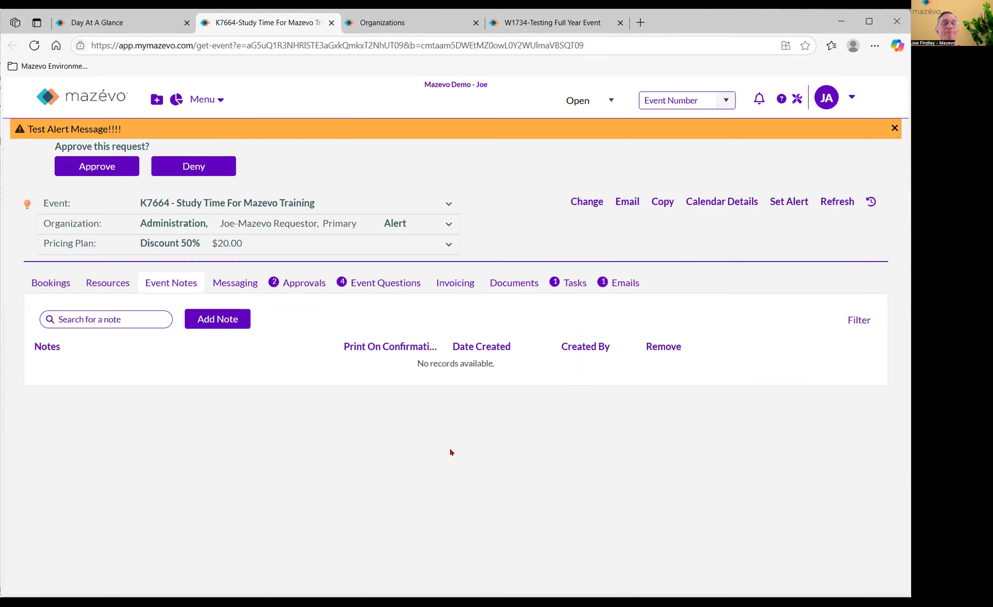
- Start adding the event question "Do you make Banana Bread?" and review its answer choices
{"action": "left_click", "coordinate": [374, 284]}
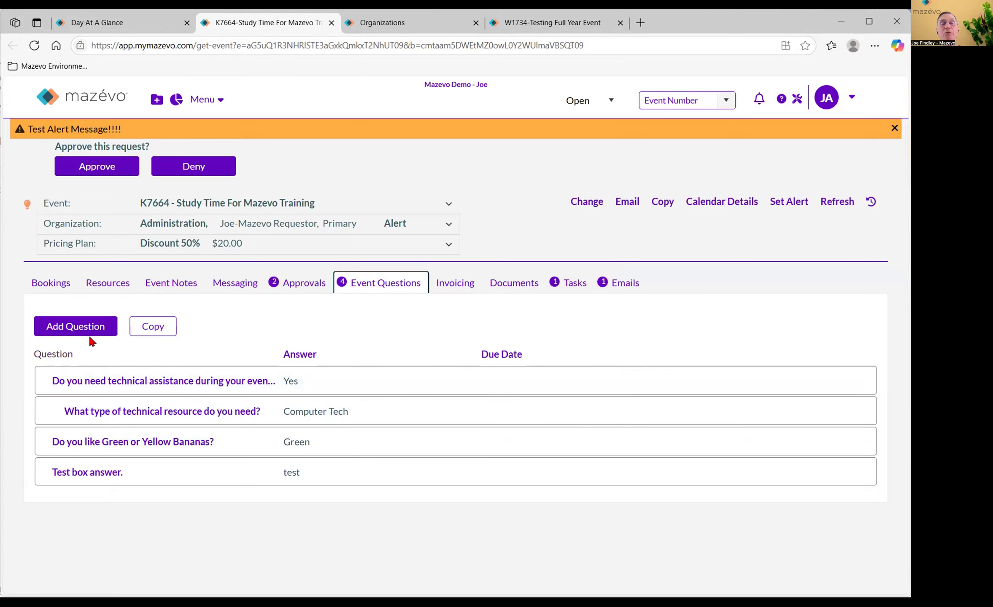
{"action": "left_click", "coordinate": [74, 331]}
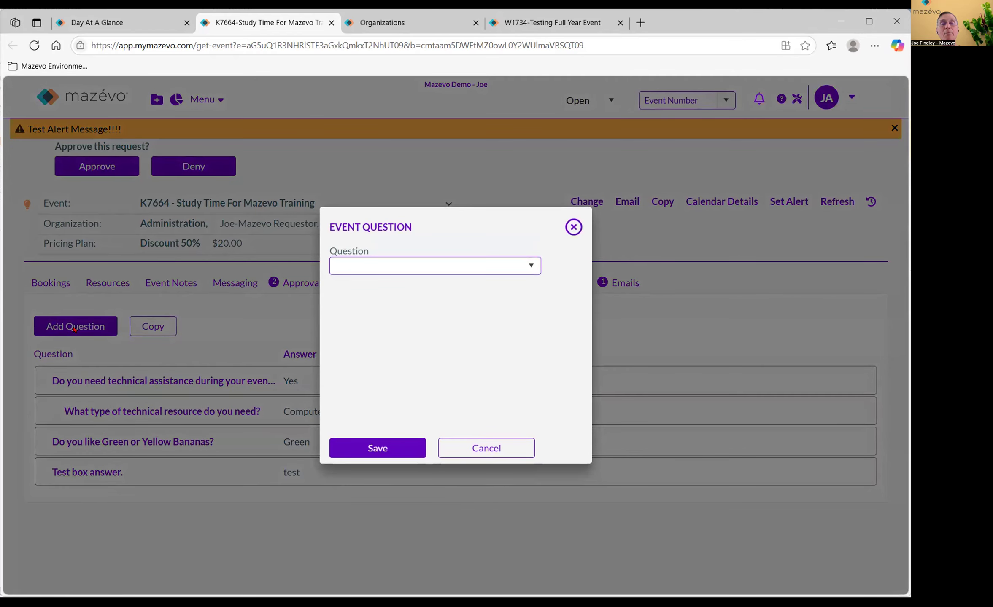
{"action": "left_click", "coordinate": [521, 265]}
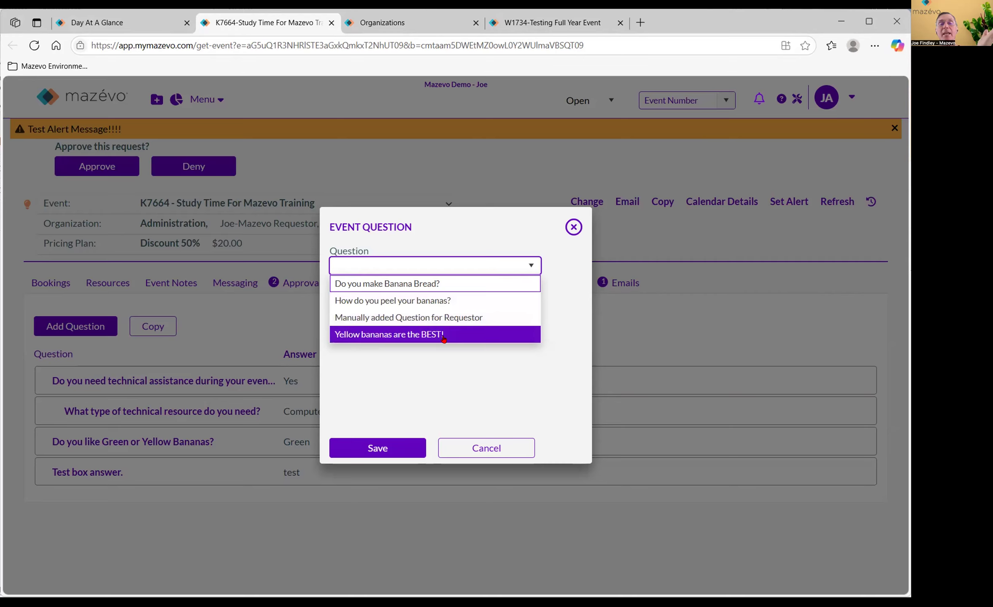
{"action": "left_click", "coordinate": [416, 284]}
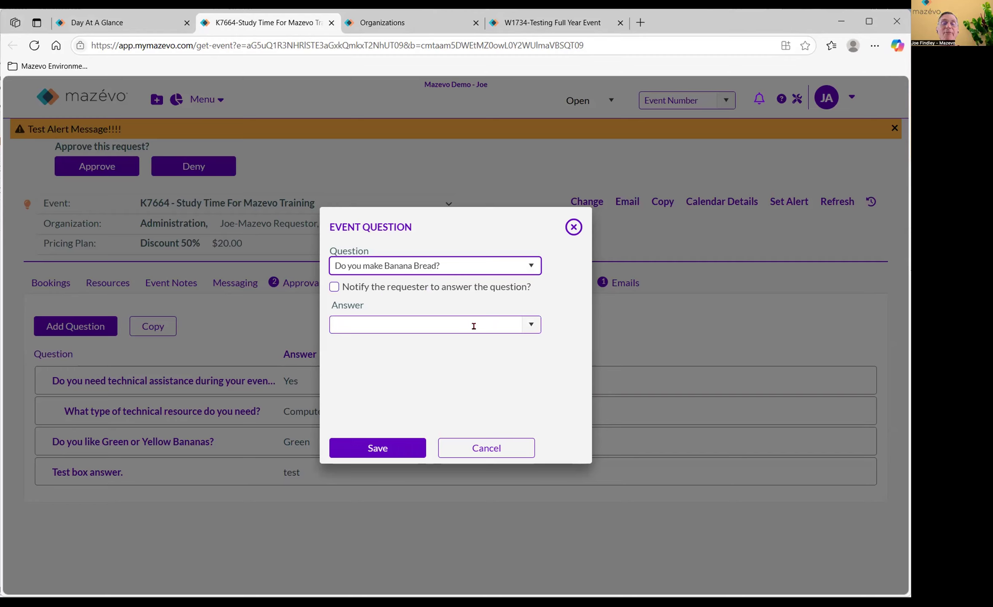
{"action": "left_click", "coordinate": [527, 326]}
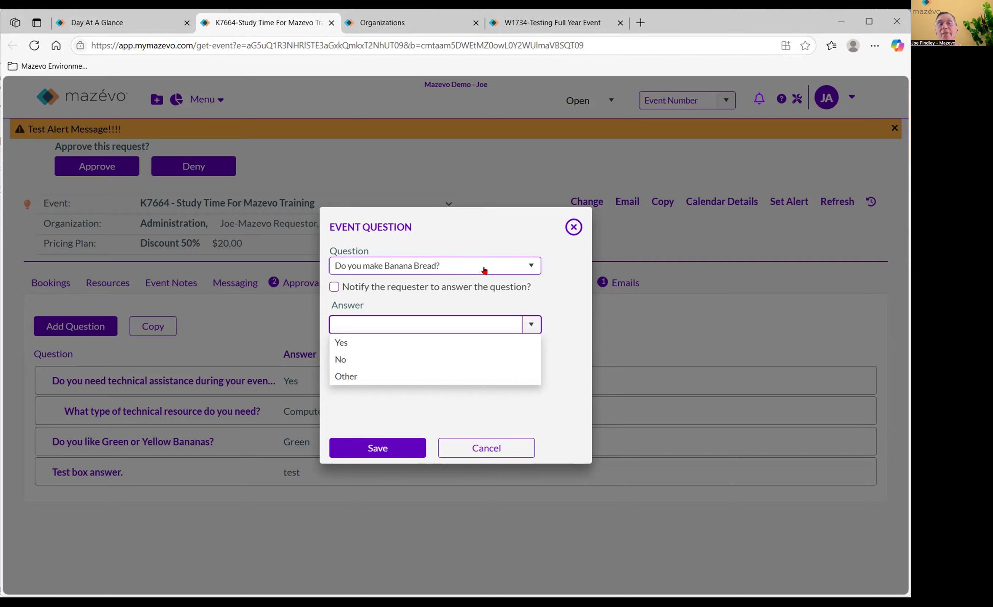
{"action": "left_click", "coordinate": [565, 314]}
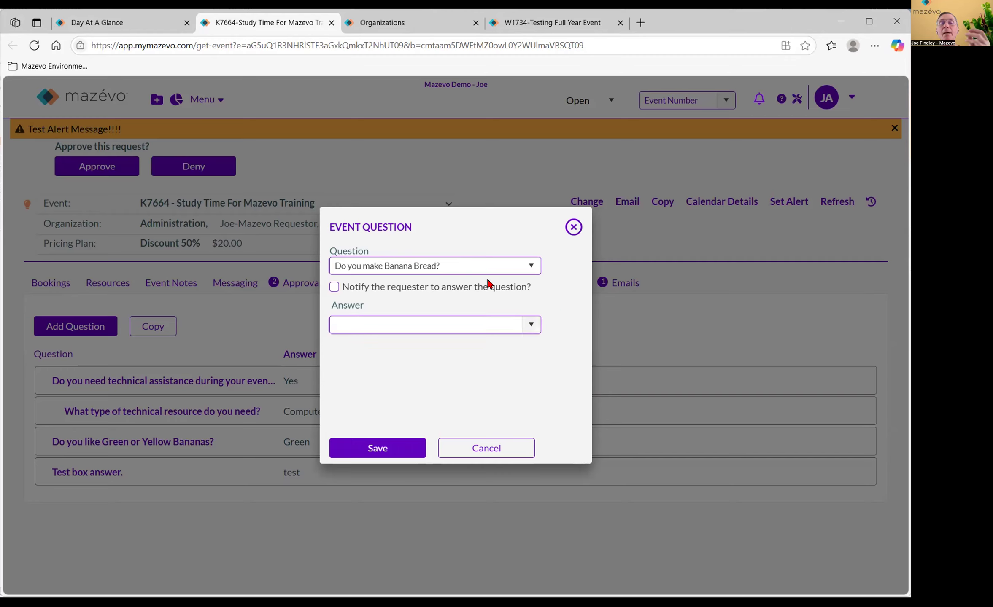
- Notify the requester to answer the new question, set its due date to 5/30/2025, and save it
{"action": "left_click", "coordinate": [334, 287]}
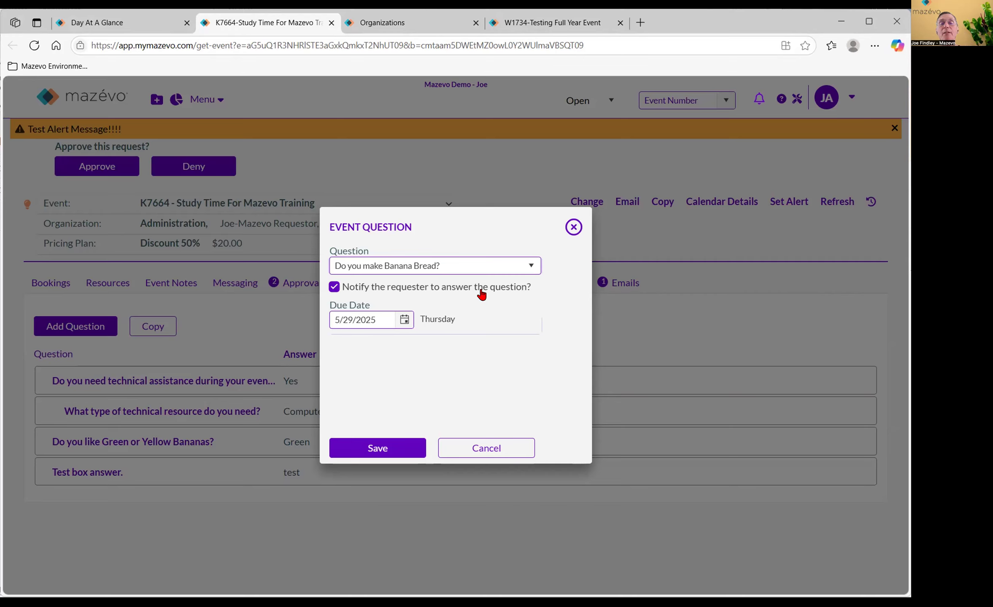
{"action": "left_click", "coordinate": [404, 320]}
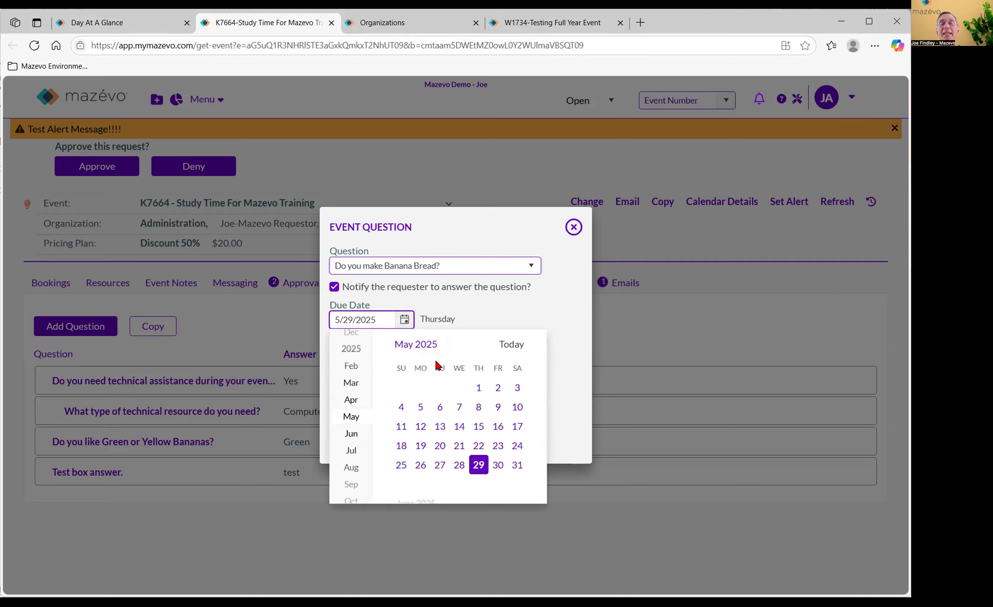
{"action": "left_click", "coordinate": [497, 465]}
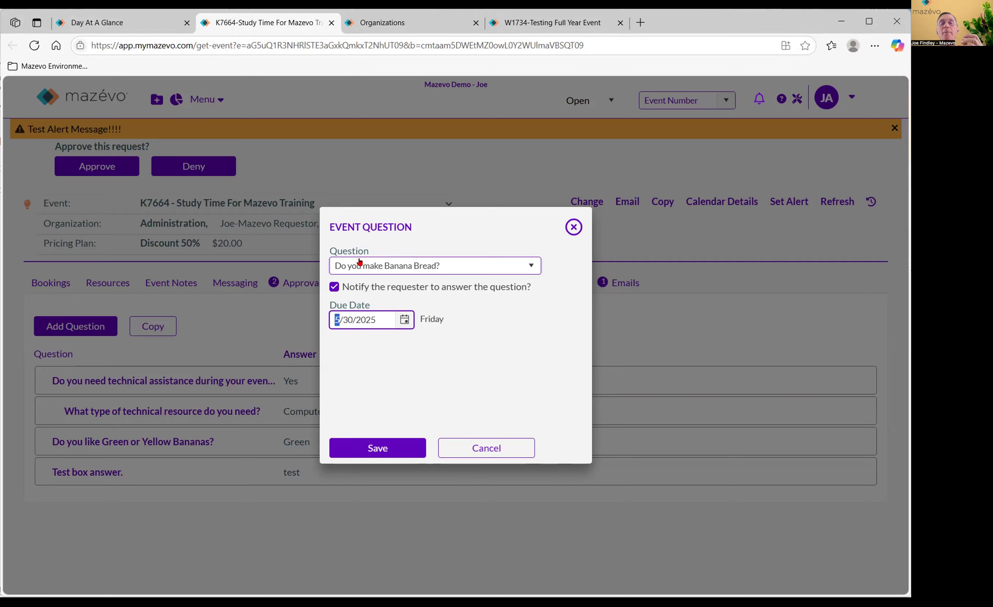
{"action": "left_click", "coordinate": [390, 448]}
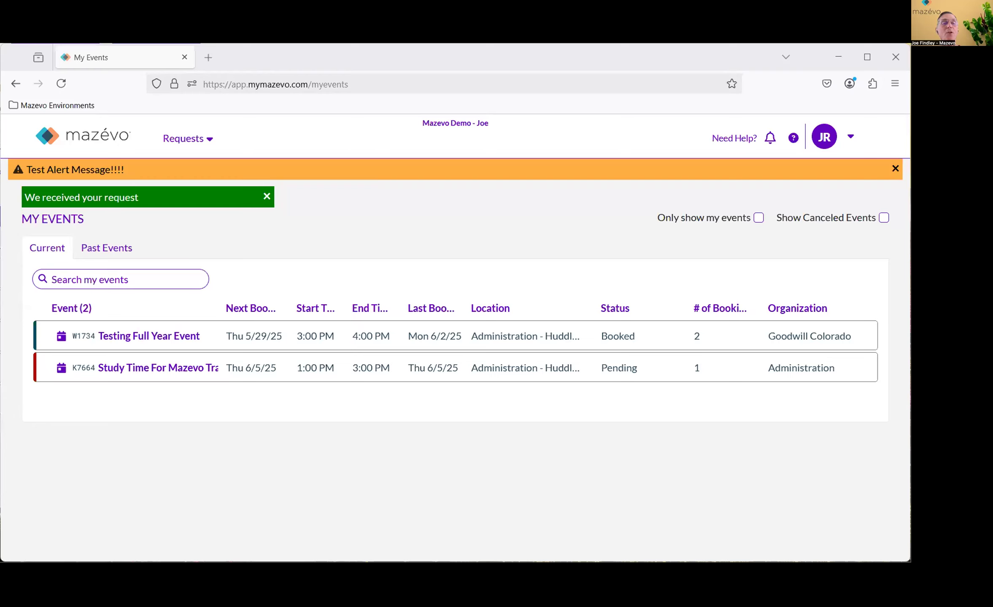
- From the requester's My Events, open Study Time For Mazevo Training and answer "Do you make Banana Bread?" with Yes
{"action": "left_click", "coordinate": [112, 368]}
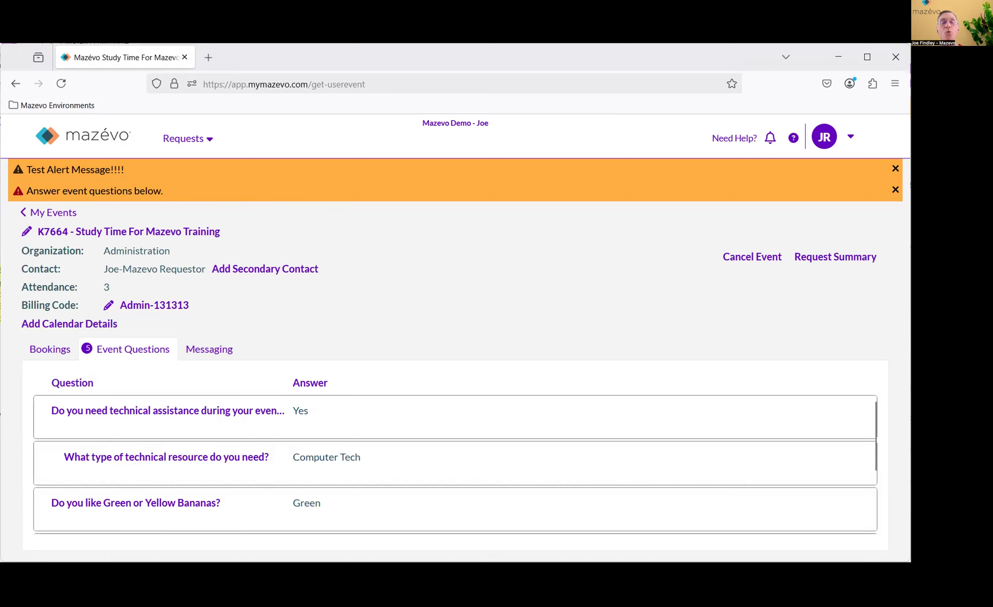
{"action": "scroll", "coordinate": [640, 481], "scroll_direction": "down", "scroll_amount": 1}
{"action": "scroll", "coordinate": [640, 484], "scroll_direction": "down", "scroll_amount": 3}
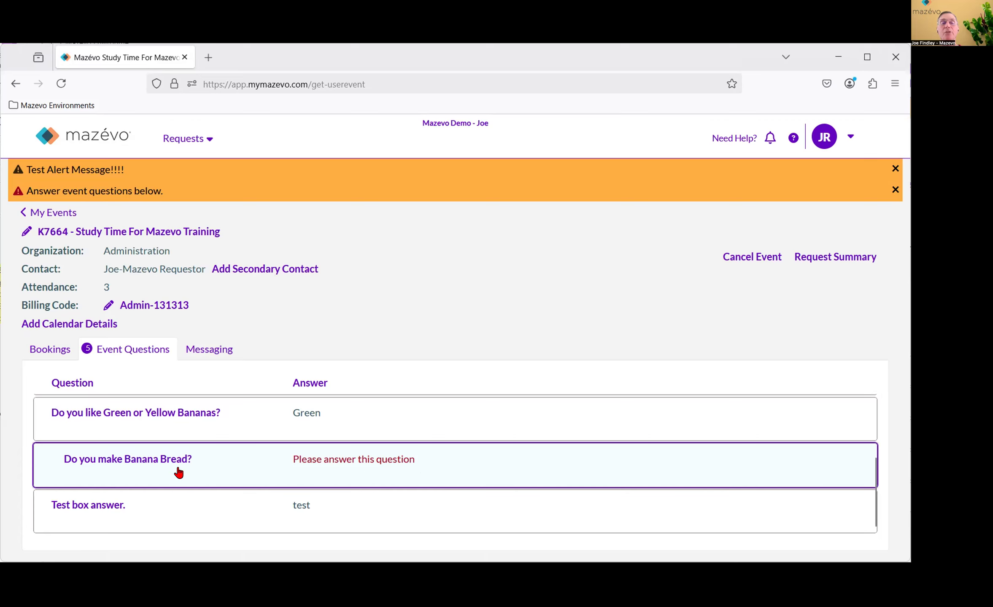
{"action": "left_click", "coordinate": [154, 462]}
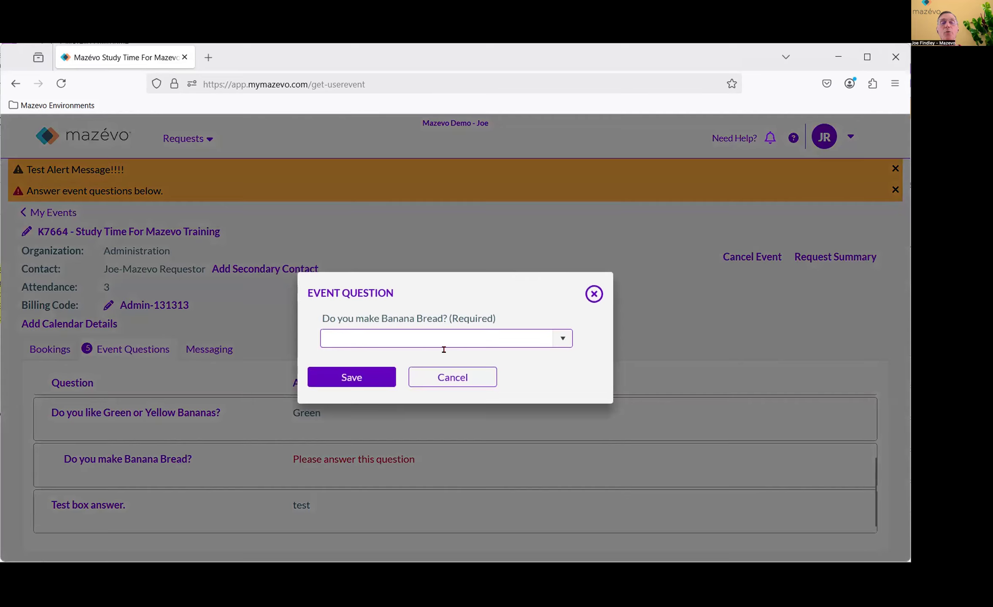
{"action": "left_click", "coordinate": [556, 340]}
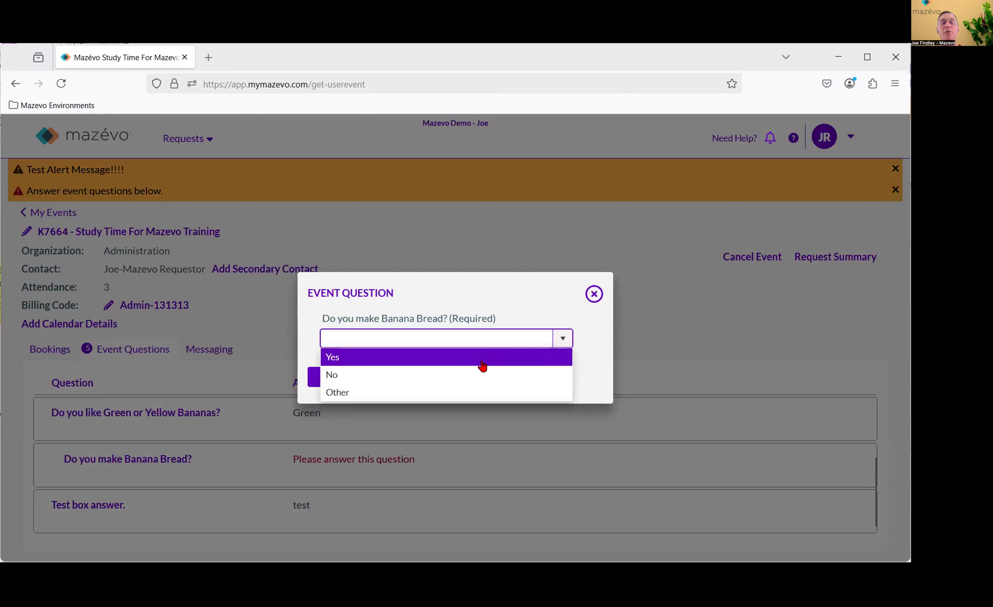
{"action": "left_click", "coordinate": [483, 366]}
{"action": "left_click", "coordinate": [354, 378]}
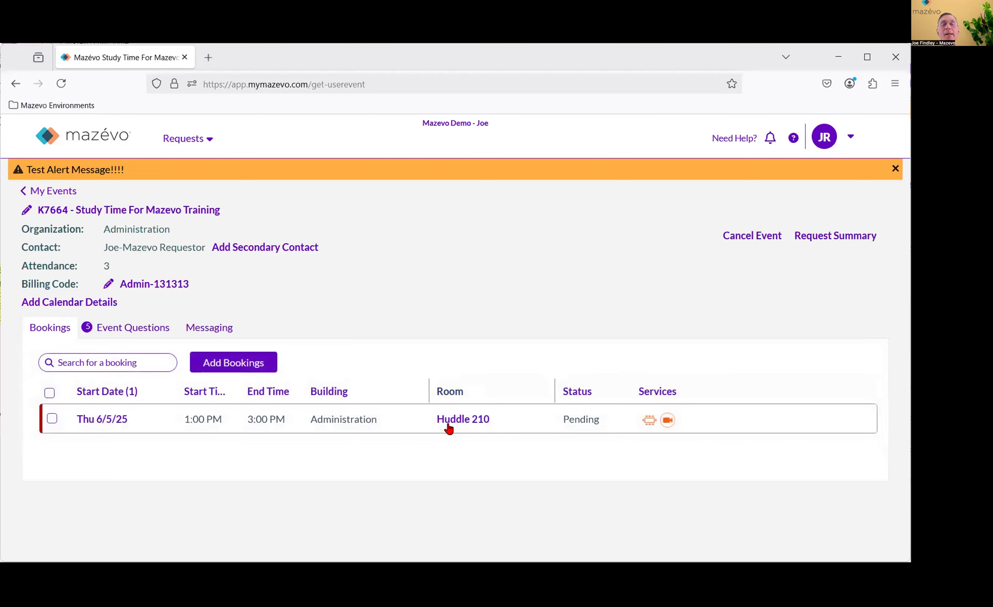
- Reopen the requester's event questions and check the saved banana bread answer
{"action": "left_click", "coordinate": [144, 330]}
{"action": "scroll", "coordinate": [367, 473], "scroll_direction": "down", "scroll_amount": 2}
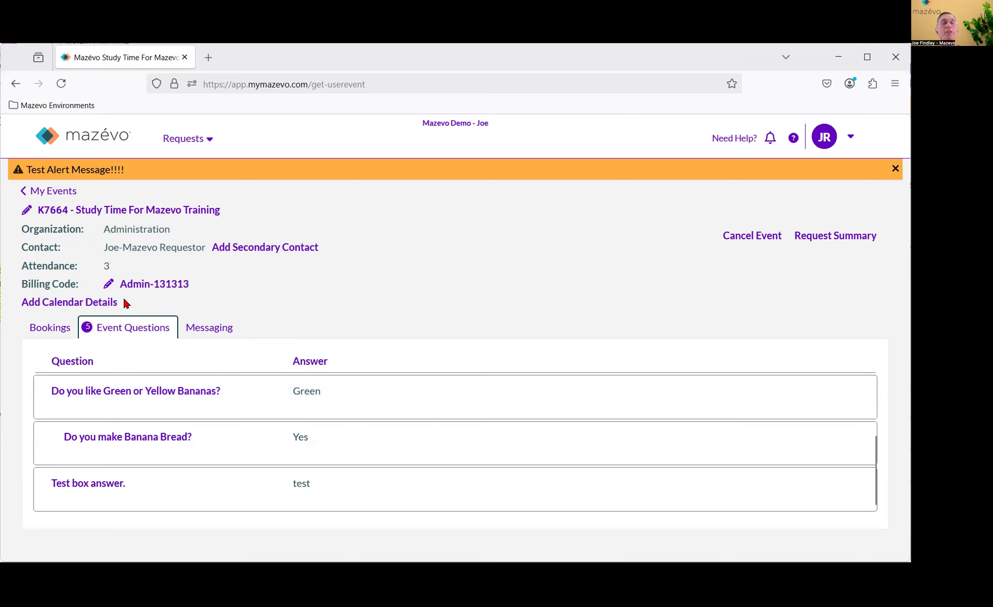
{"action": "scroll", "coordinate": [158, 397], "scroll_direction": "up", "scroll_amount": 3}
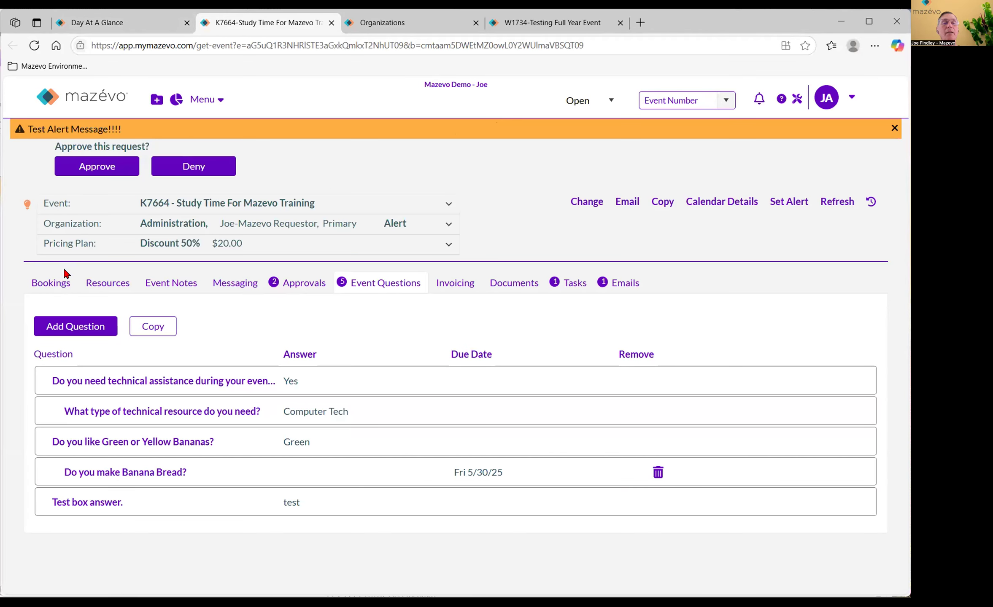
- Review the Study Time For Mazevo Training event's tasks and the due dates in Day At A Glance's My Tasks list
{"action": "left_click", "coordinate": [64, 277]}
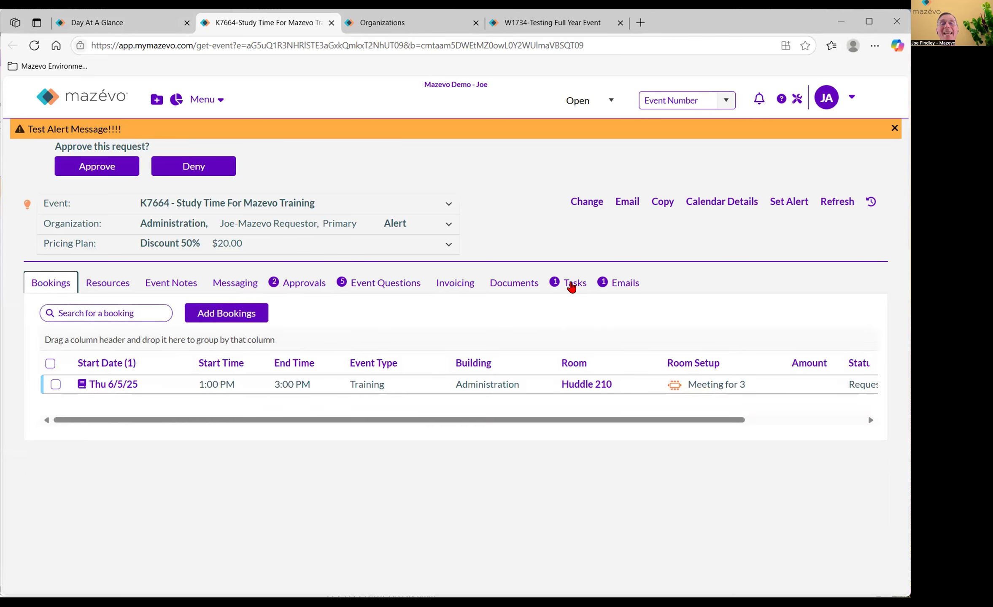
{"action": "left_click", "coordinate": [571, 287]}
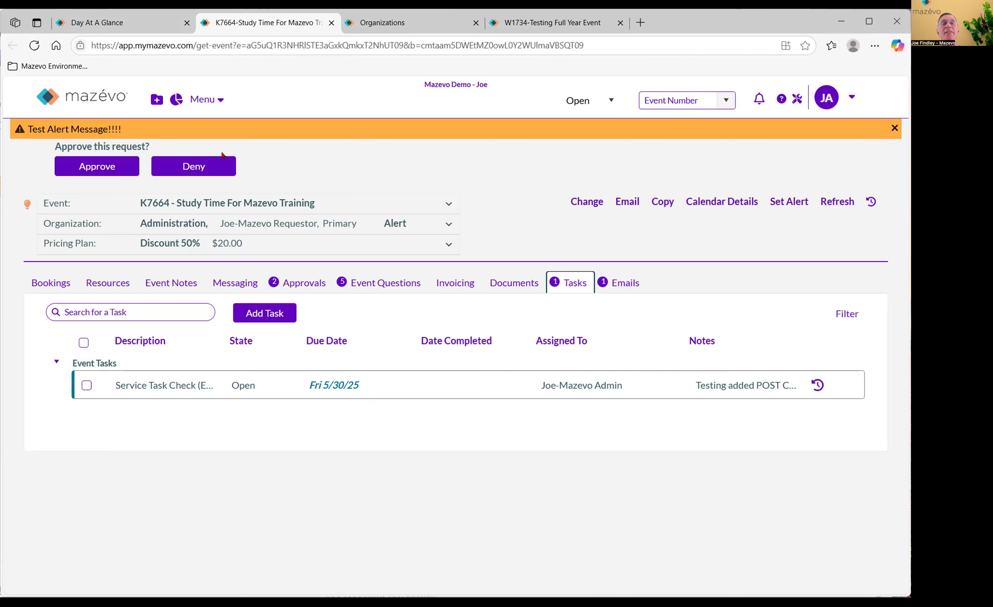
{"action": "left_click", "coordinate": [104, 26]}
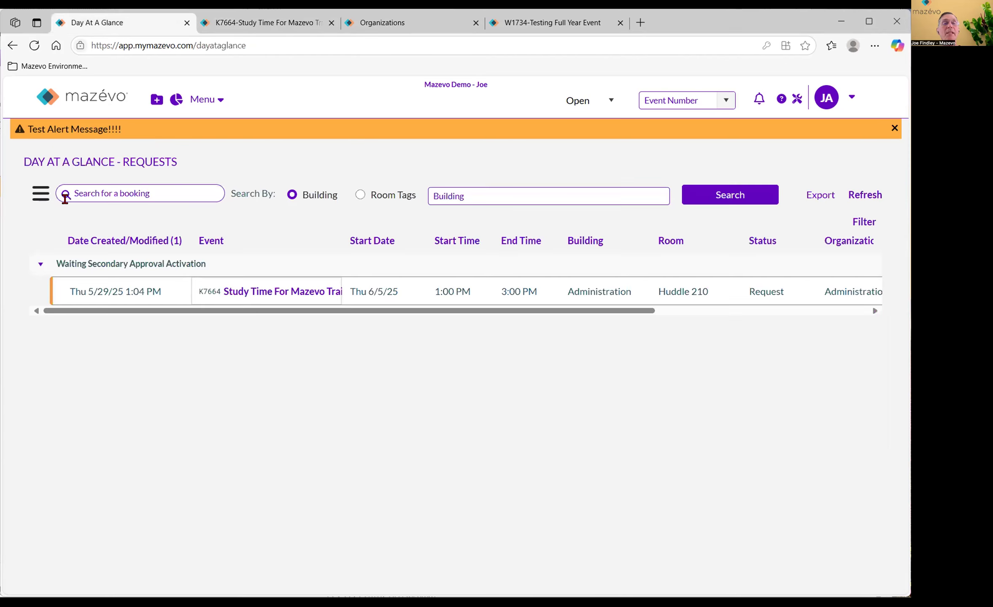
{"action": "left_click", "coordinate": [42, 196]}
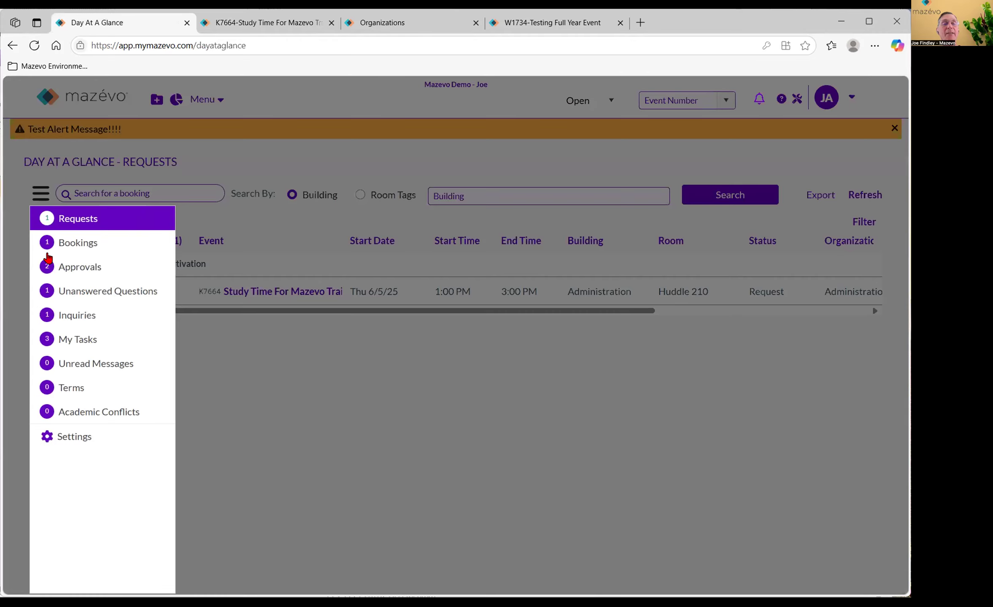
{"action": "left_click", "coordinate": [70, 339]}
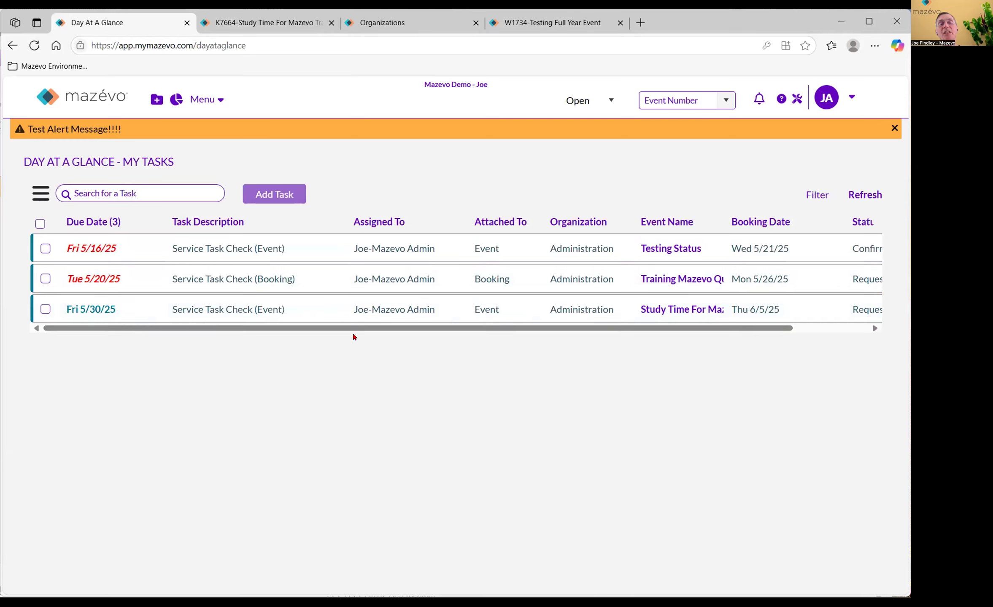
{"action": "mouse_move", "coordinate": [77, 316]}
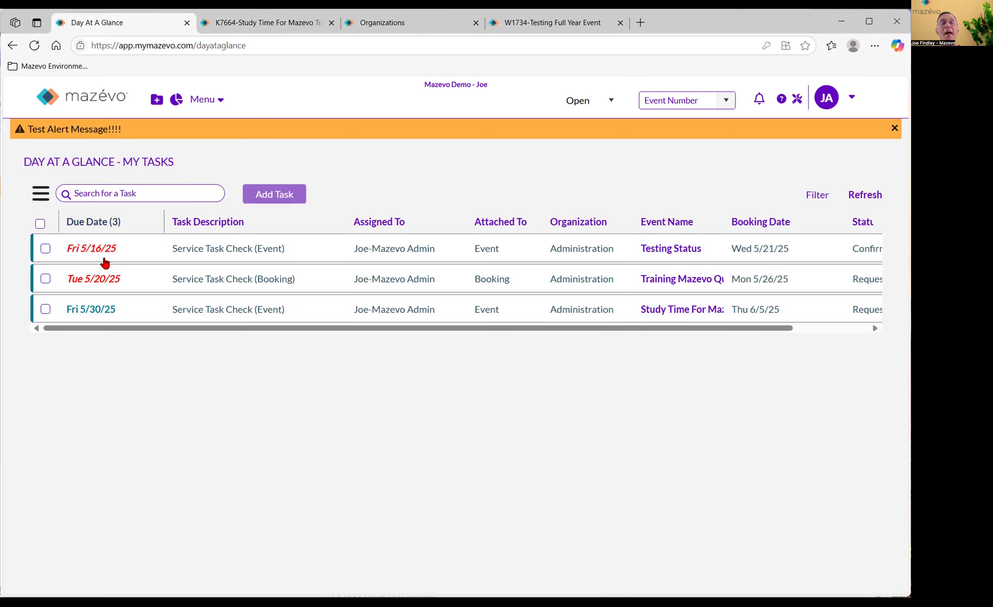
{"action": "mouse_move", "coordinate": [107, 285]}
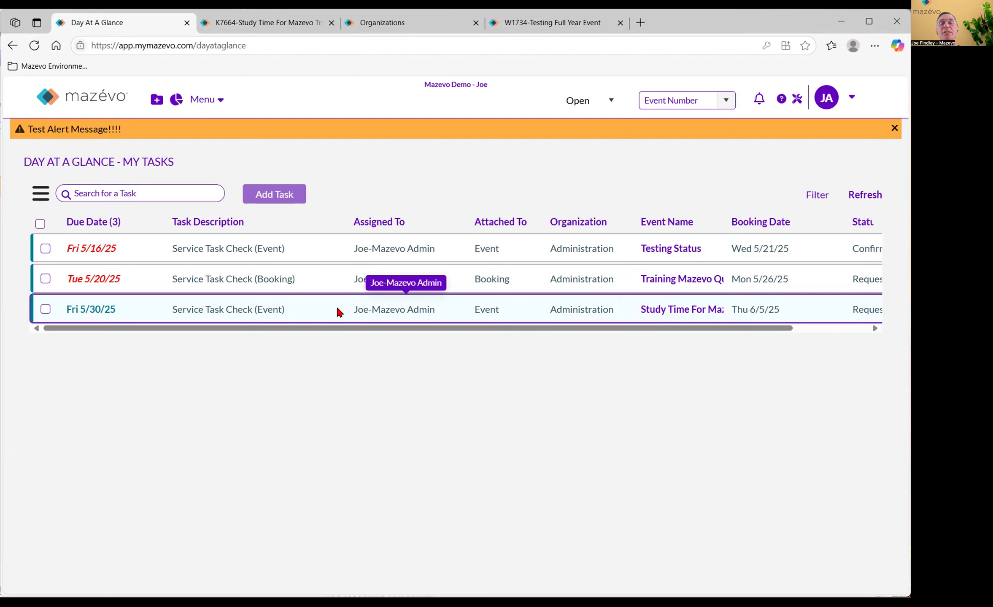
- Select the Service Task Check (Event) task due Fri 5/30/25 in the My Tasks list
{"action": "left_click", "coordinate": [354, 310]}
{"action": "mouse_move", "coordinate": [354, 311]}
{"action": "left_mouse_down"}
{"action": "mouse_move", "coordinate": [433, 312]}
{"action": "mouse_move", "coordinate": [411, 315]}
{"action": "mouse_move", "coordinate": [428, 304]}
{"action": "left_mouse_up"}
{"action": "left_click", "coordinate": [428, 304]}
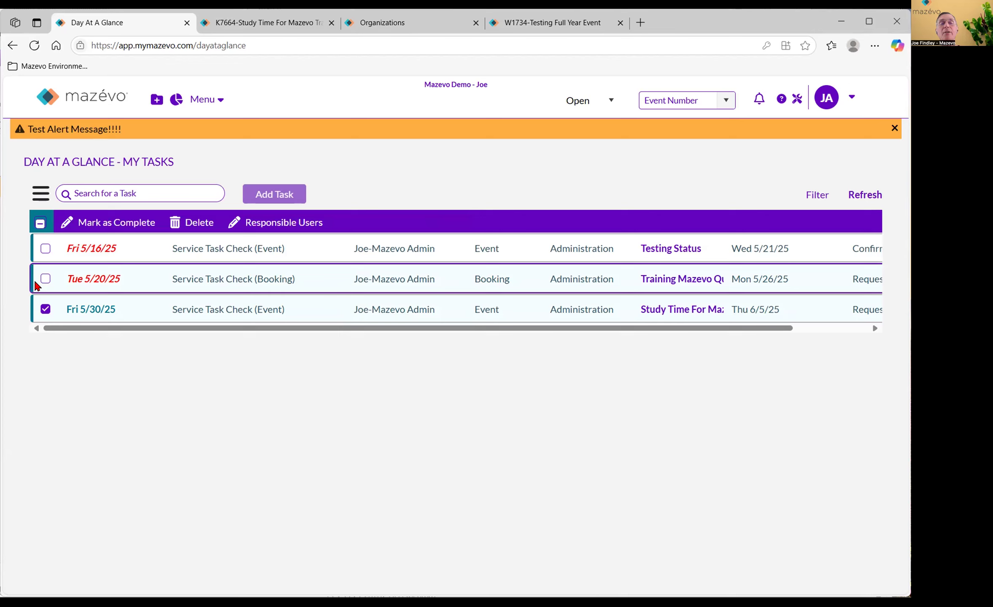
- Open the Study Time For Mazevo Training event from the My Tasks list and mark its Service Task Check (Event) task as completed
{"action": "left_click", "coordinate": [45, 309]}
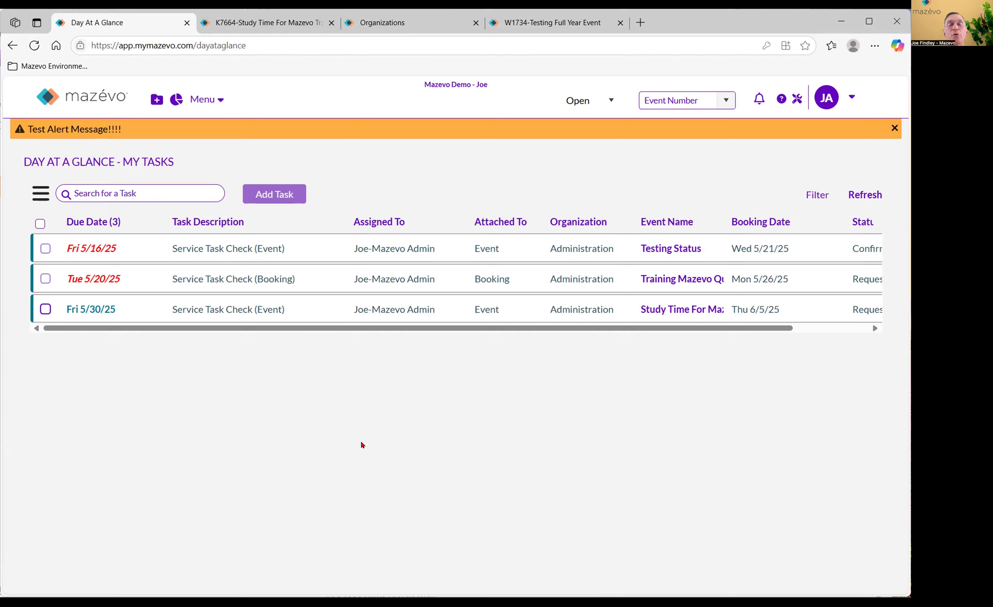
{"action": "left_click", "coordinate": [663, 309]}
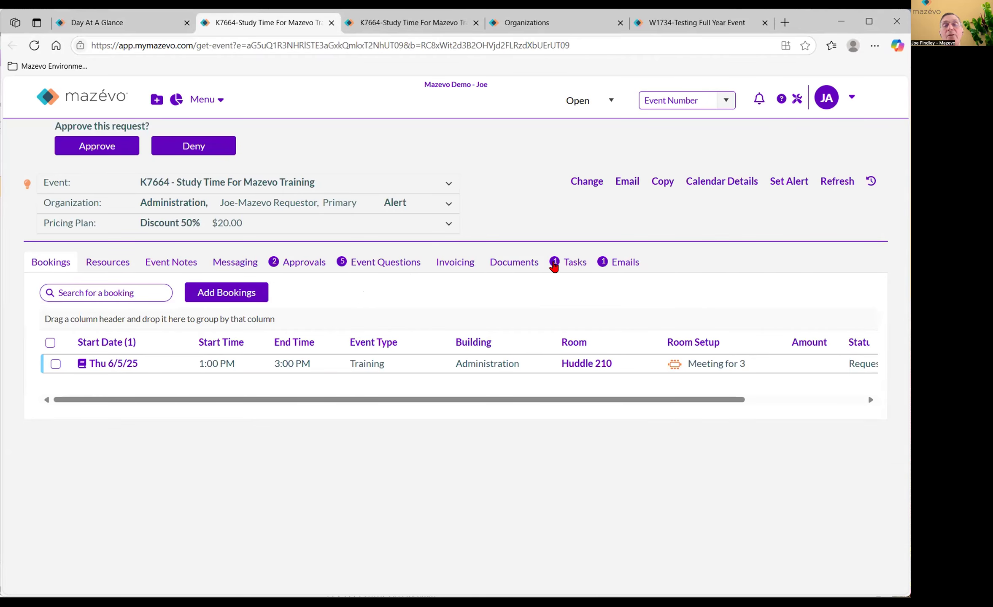
{"action": "left_click", "coordinate": [557, 263]}
{"action": "left_click", "coordinate": [86, 364]}
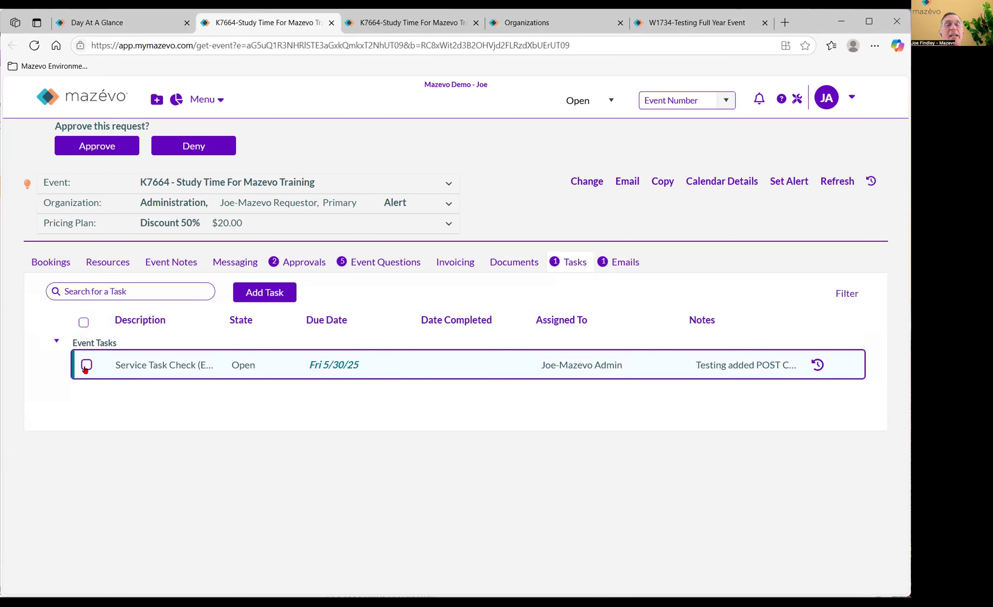
{"action": "left_click", "coordinate": [152, 322]}
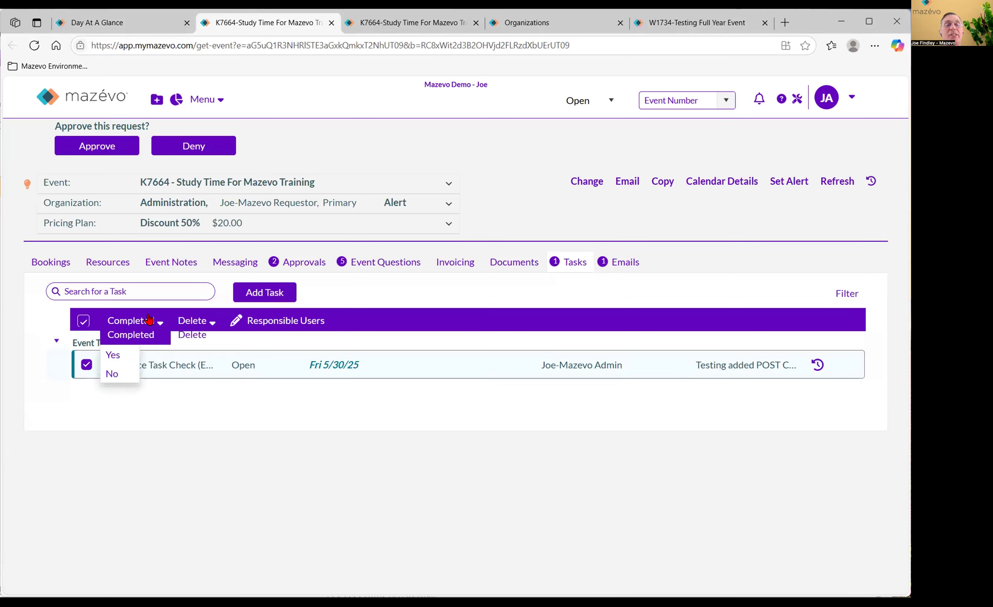
{"action": "left_click", "coordinate": [209, 322]}
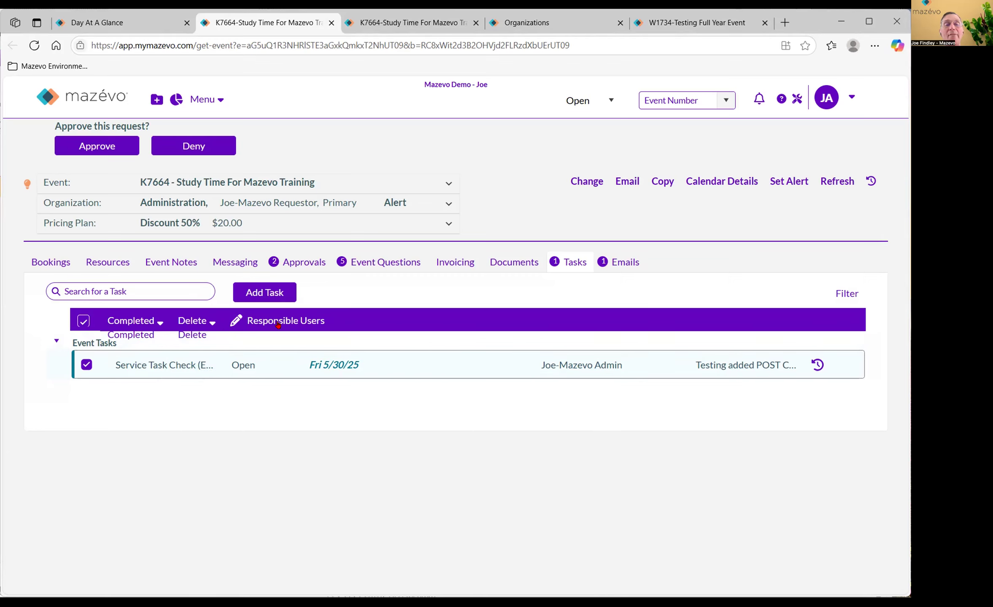
{"action": "mouse_move", "coordinate": [124, 329]}
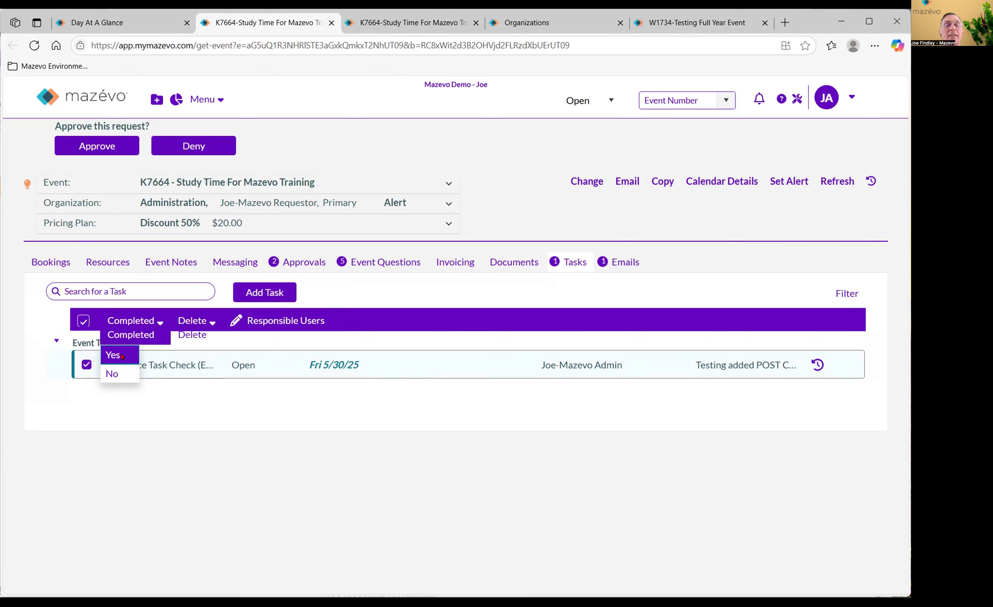
{"action": "left_click", "coordinate": [121, 356]}
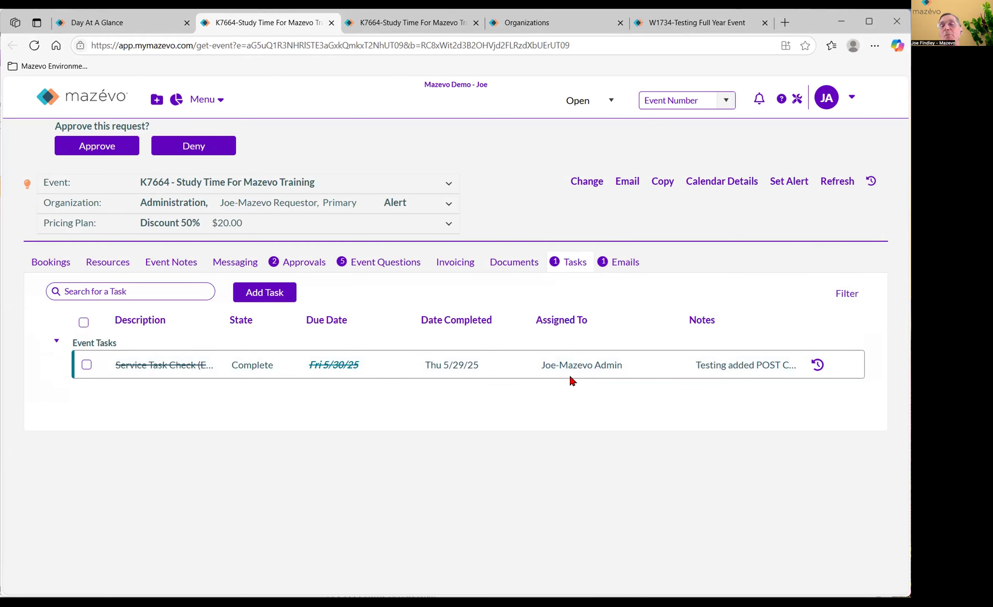
{"action": "left_click", "coordinate": [50, 263]}
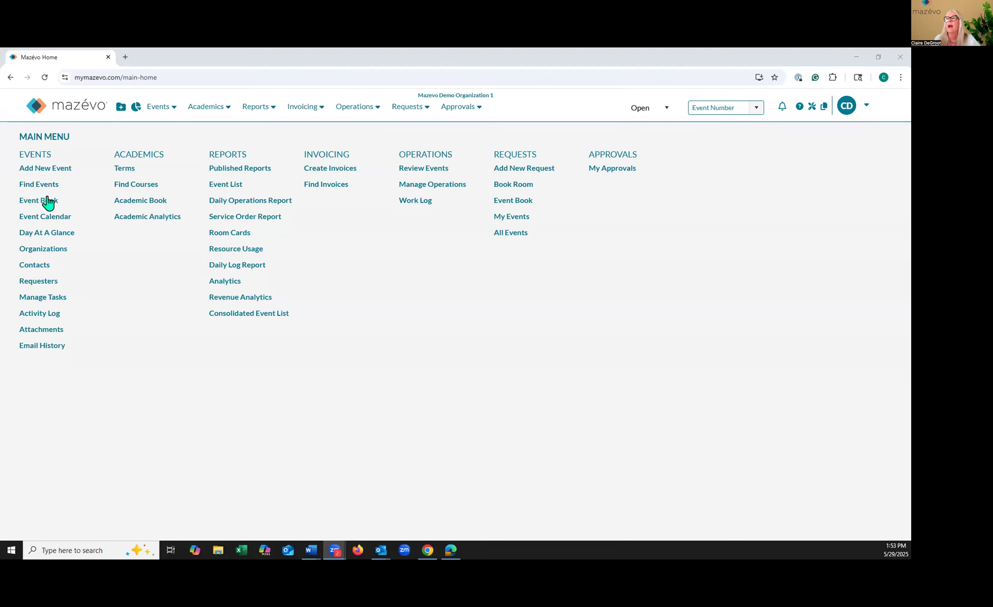
- Open Email History and list the emails sent within the Today date range
{"action": "left_click", "coordinate": [39, 347]}
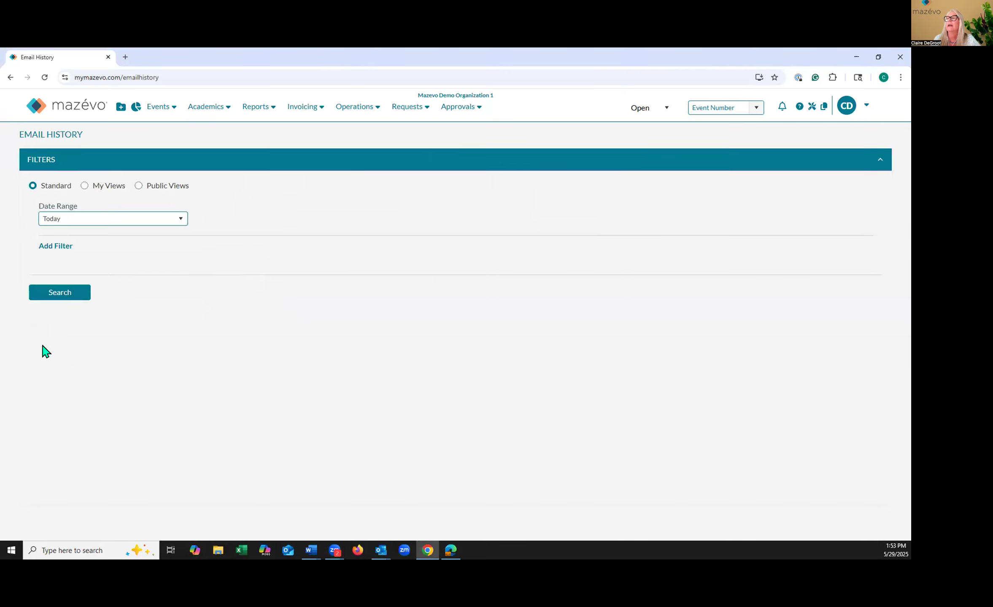
{"action": "left_click", "coordinate": [182, 224]}
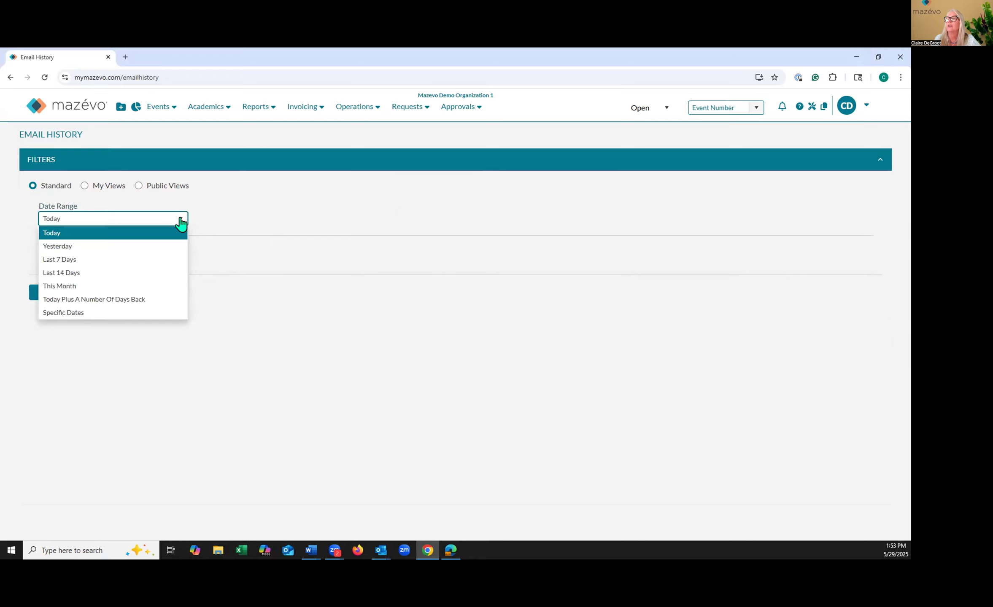
{"action": "left_click", "coordinate": [181, 224]}
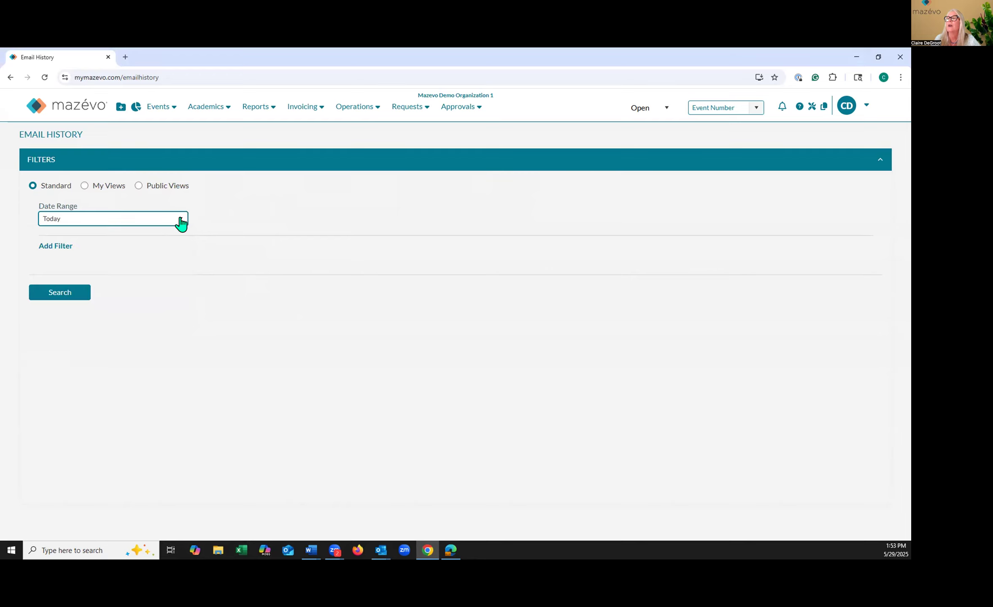
{"action": "left_click", "coordinate": [61, 300]}
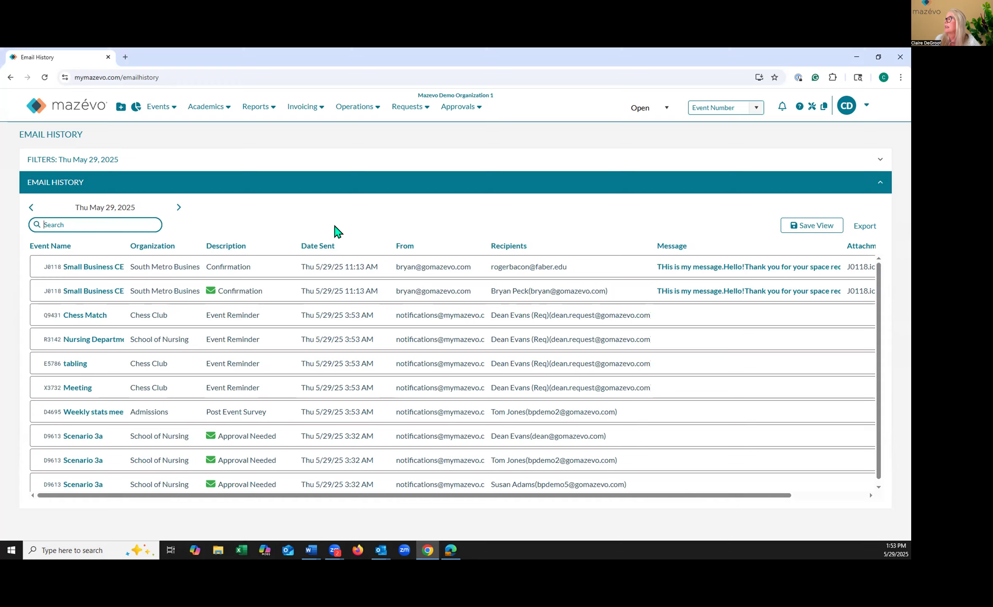
{"action": "left_click", "coordinate": [31, 185]}
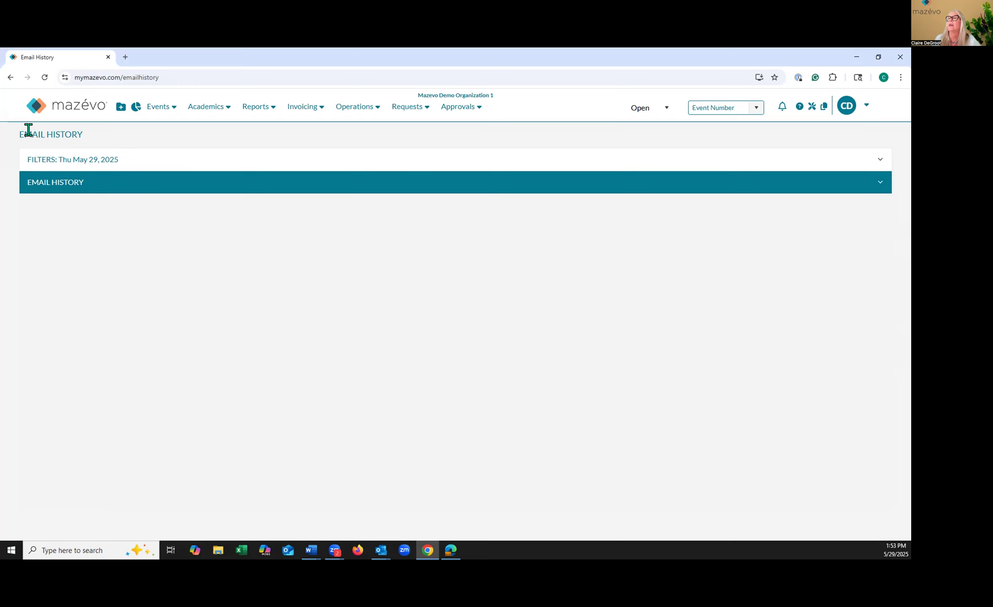
- Reopen Email History and check which additional filters are available for the search
{"action": "left_click", "coordinate": [57, 111]}
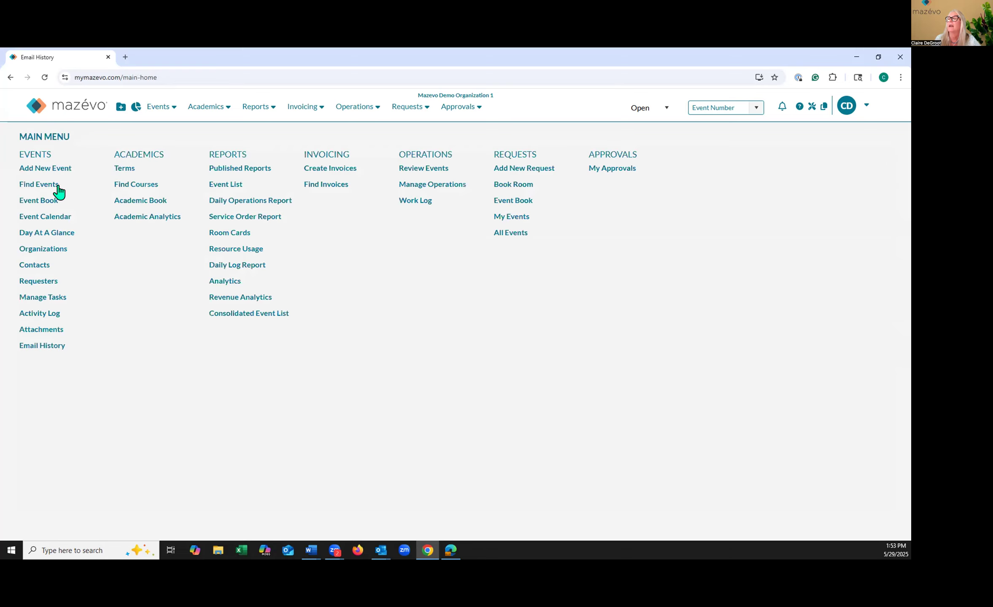
{"action": "left_click", "coordinate": [34, 347]}
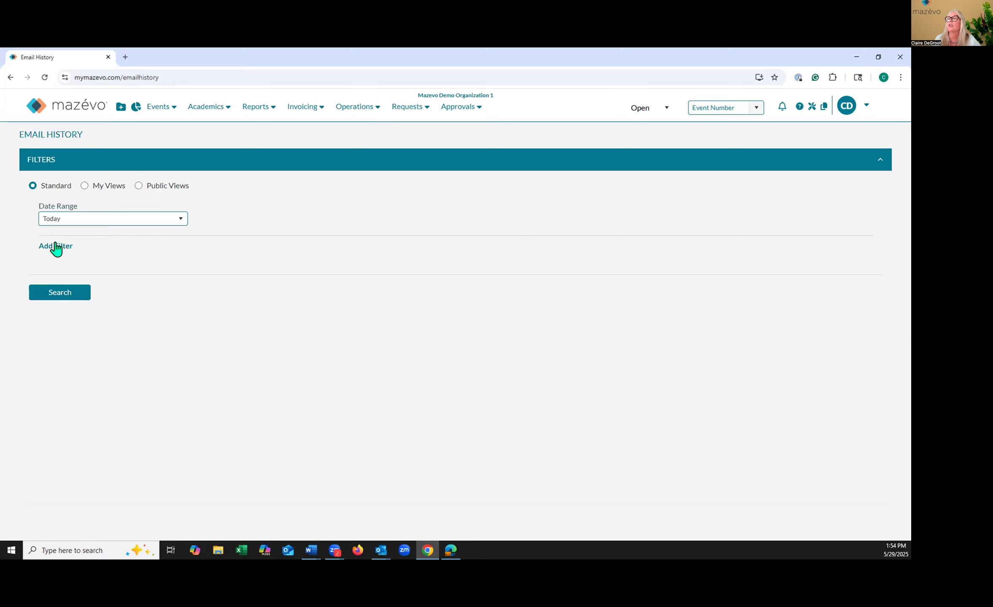
{"action": "left_click", "coordinate": [56, 247]}
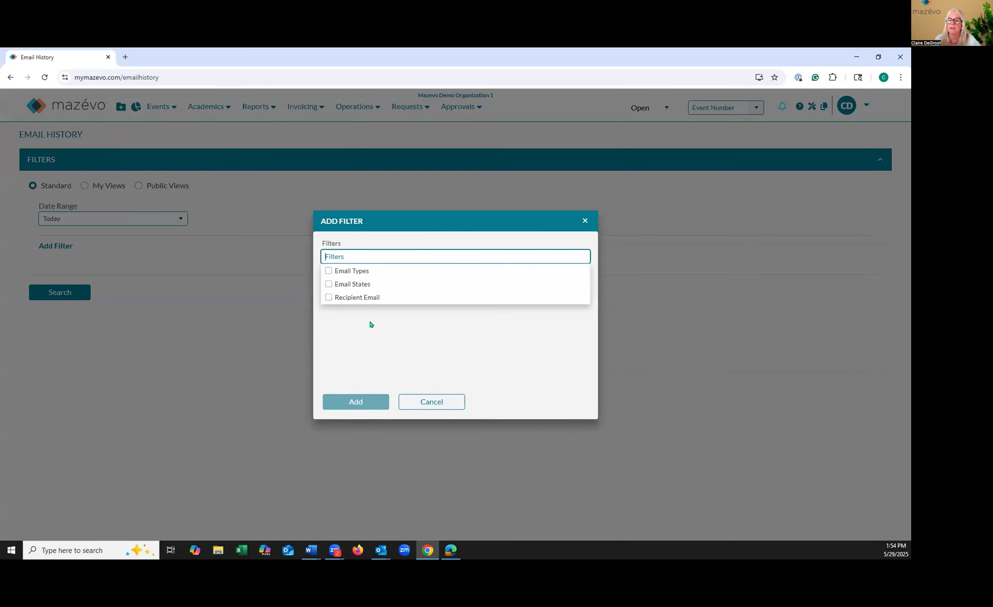
{"action": "left_click", "coordinate": [584, 221]}
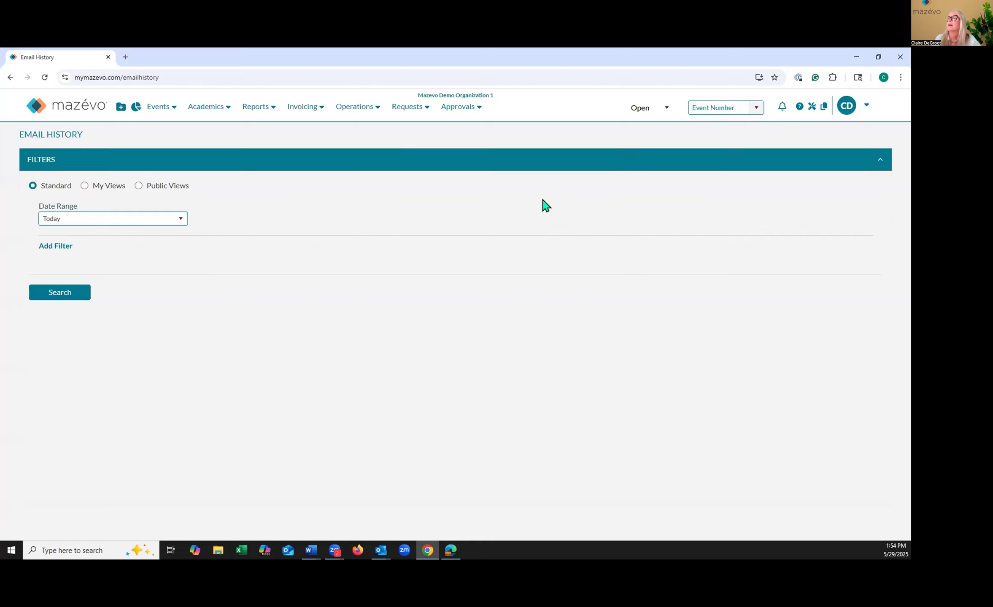
- Open event X3732 - Meeting and review its complete change history, including who made each change
{"action": "left_click", "coordinate": [71, 109]}
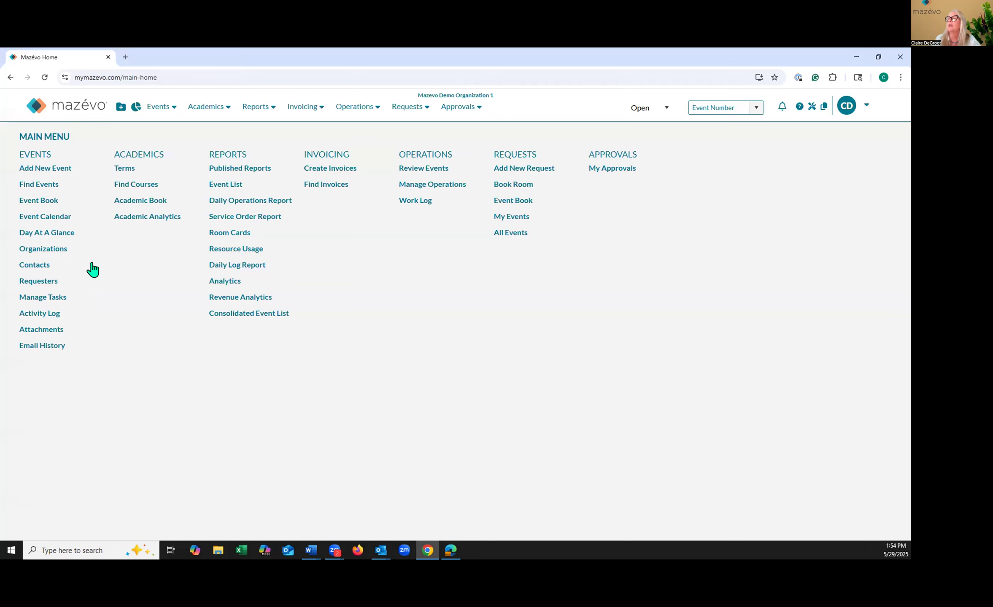
{"action": "left_click", "coordinate": [751, 108]}
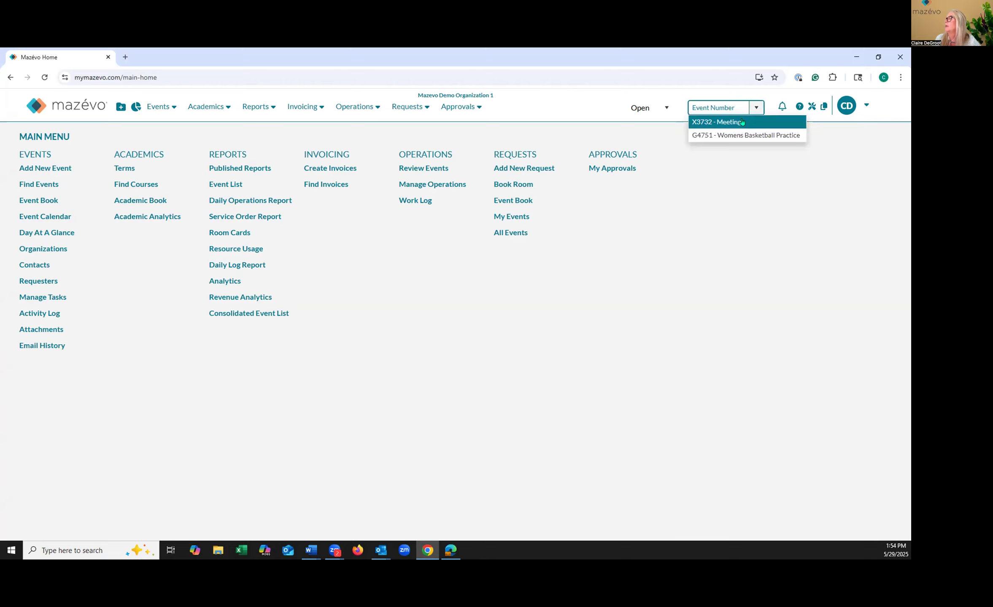
{"action": "left_click", "coordinate": [741, 122]}
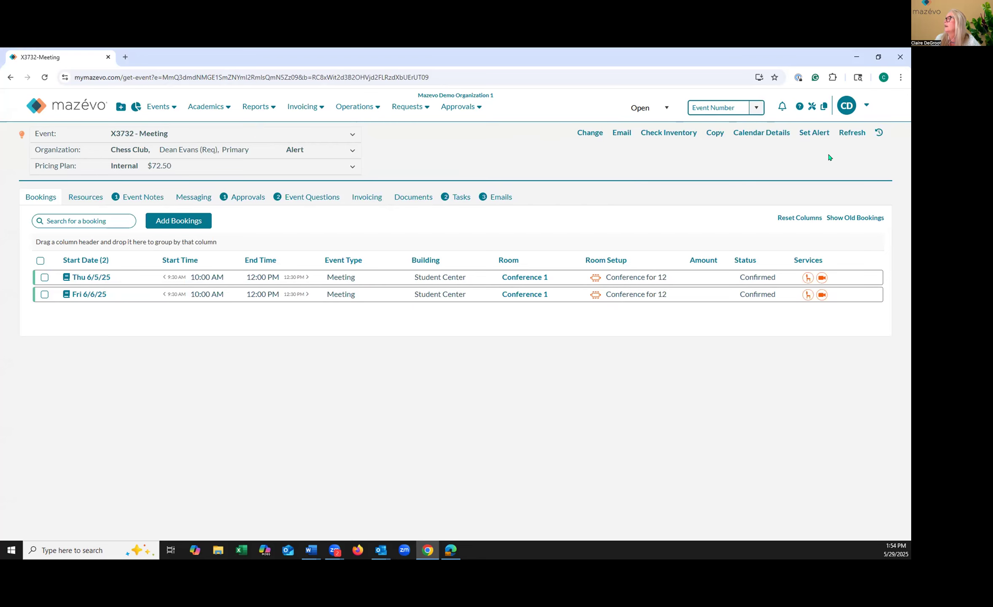
{"action": "left_click", "coordinate": [878, 134]}
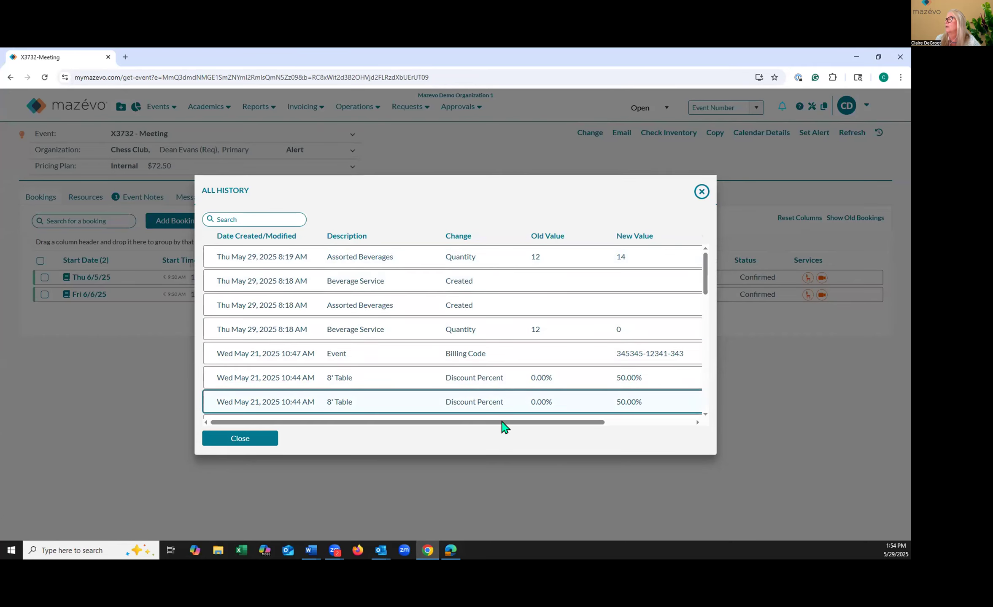
{"action": "left_click_drag", "start_coordinate": [503, 422], "coordinate": [589, 425]}
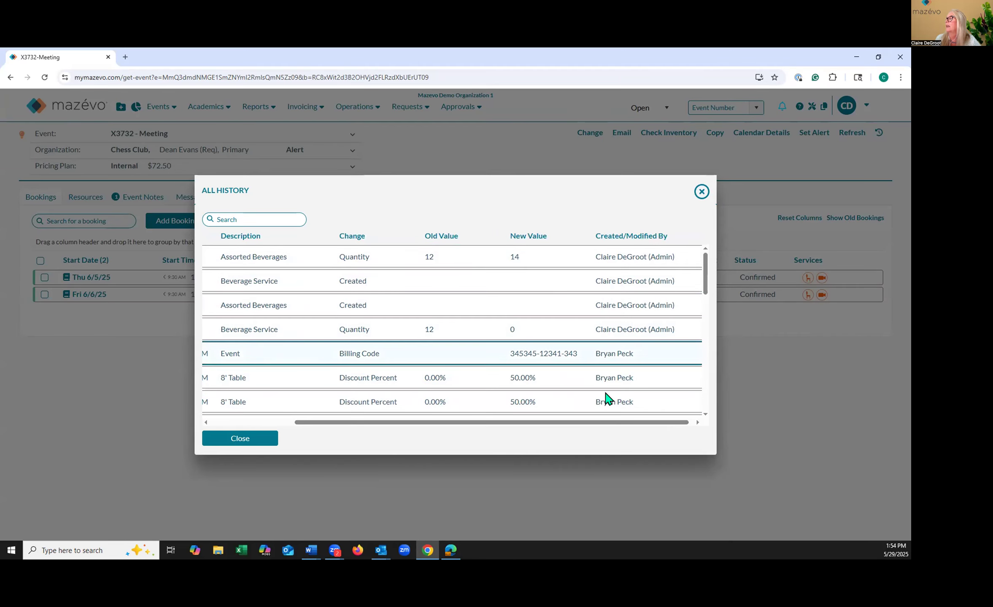
{"action": "left_click_drag", "start_coordinate": [598, 425], "coordinate": [504, 426]}
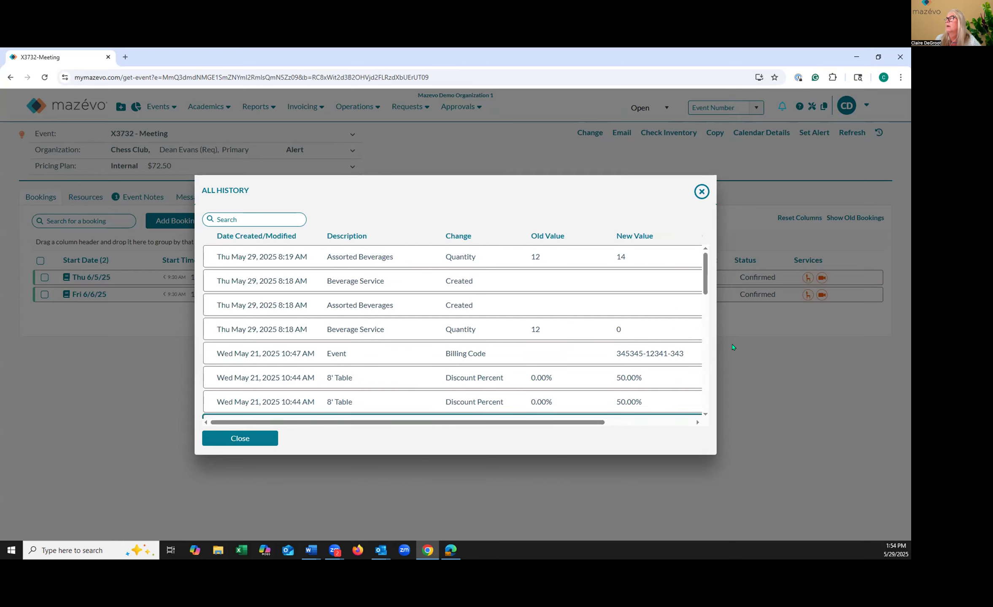
{"action": "left_click_drag", "start_coordinate": [705, 281], "coordinate": [705, 398]}
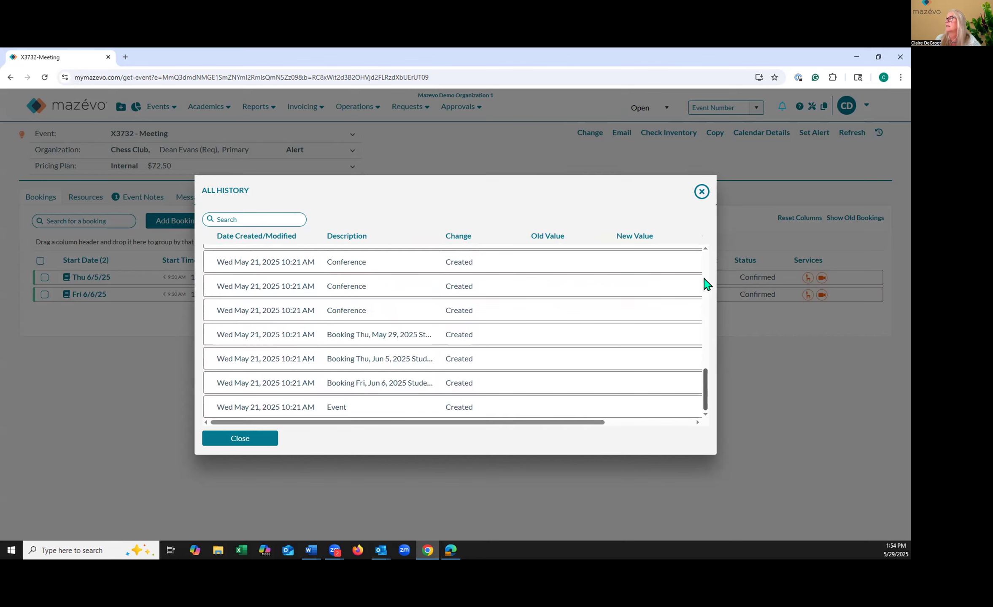
{"action": "left_click", "coordinate": [701, 192]}
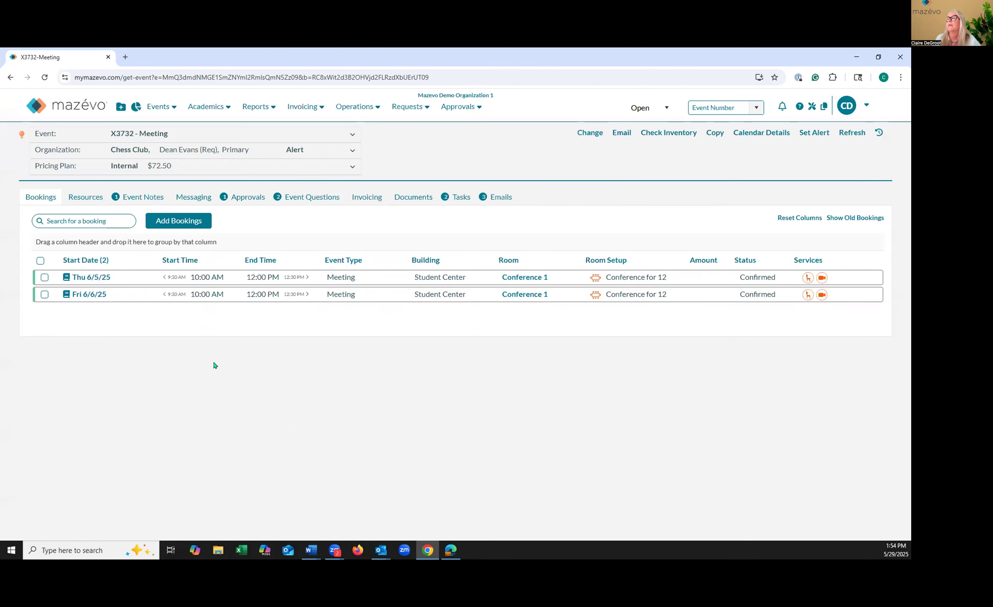
- Open the Thu 6/5/25 booking's edit dialog to locate its history, and return to the event without changes
{"action": "left_click", "coordinate": [79, 277]}
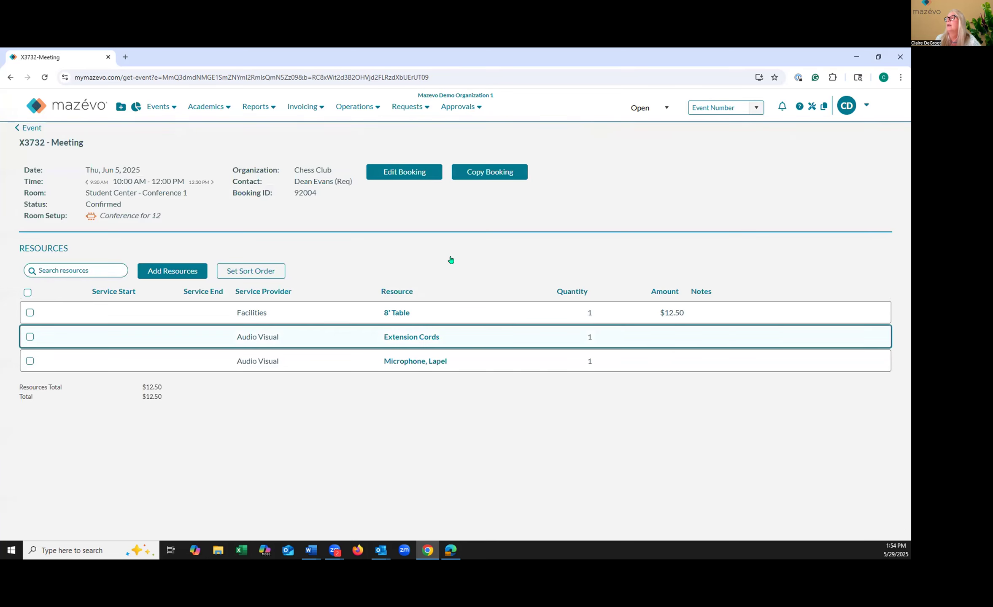
{"action": "left_click", "coordinate": [401, 176]}
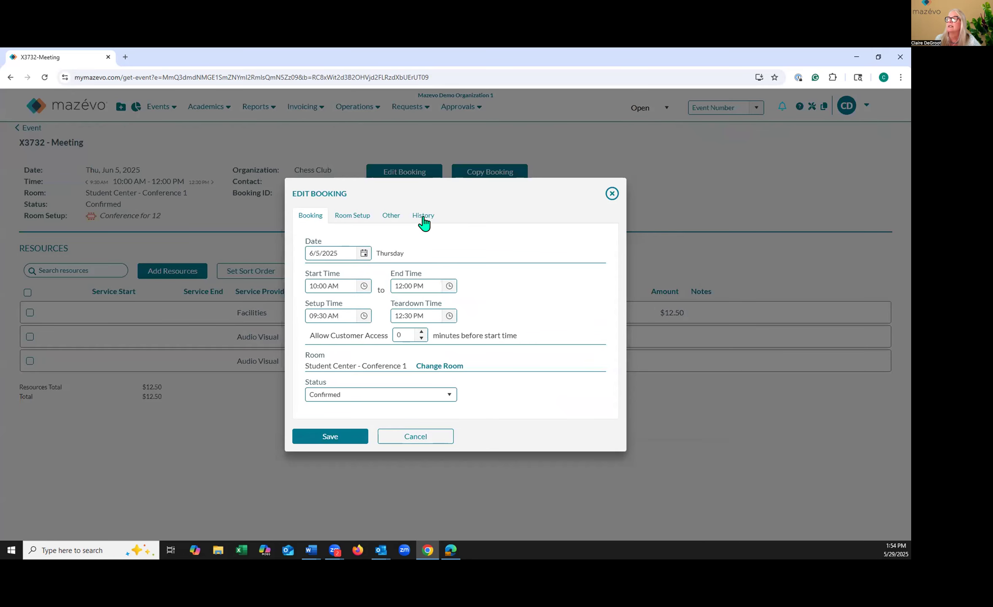
{"action": "left_click", "coordinate": [612, 194]}
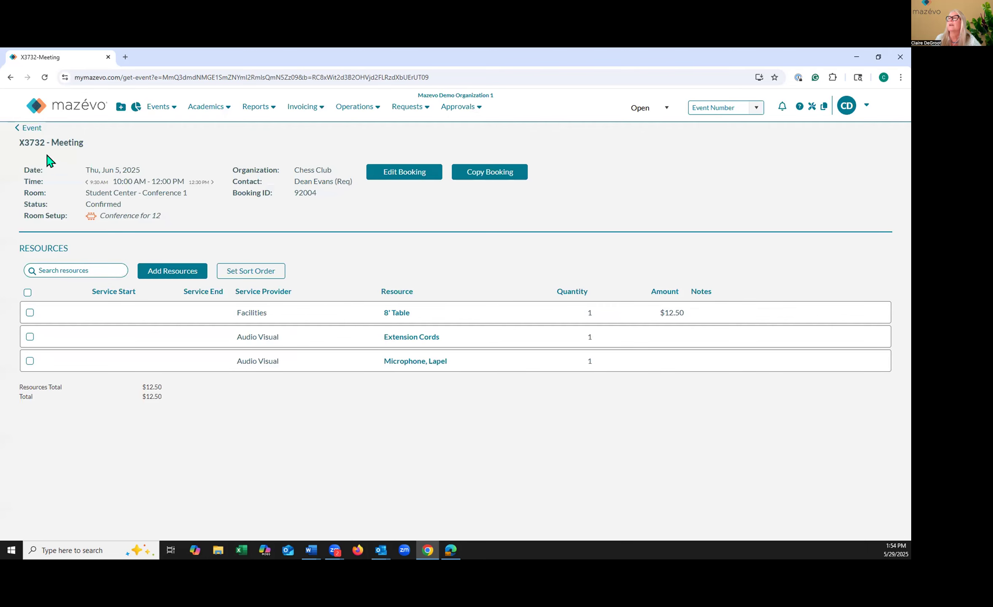
{"action": "left_click", "coordinate": [31, 132]}
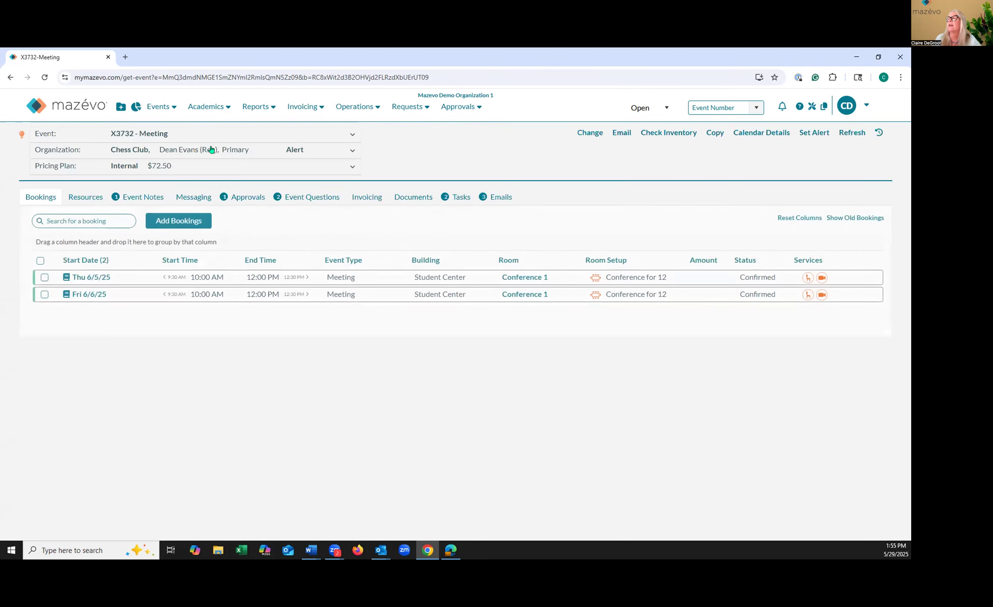
- Review the change history of the 8' Table resource on the Thu Jun 5, 2025 booking
{"action": "left_click", "coordinate": [90, 198]}
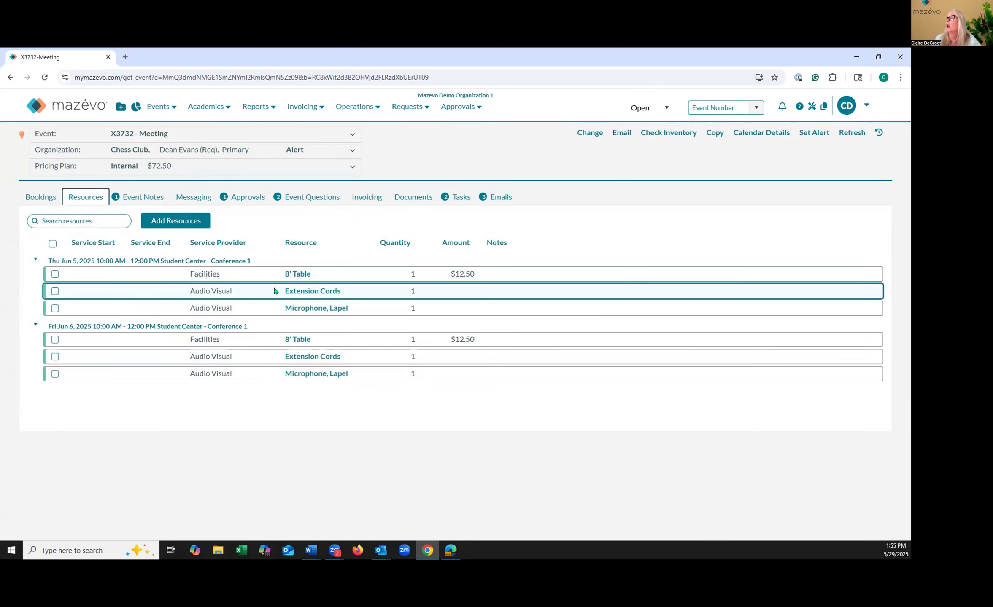
{"action": "left_click", "coordinate": [298, 274]}
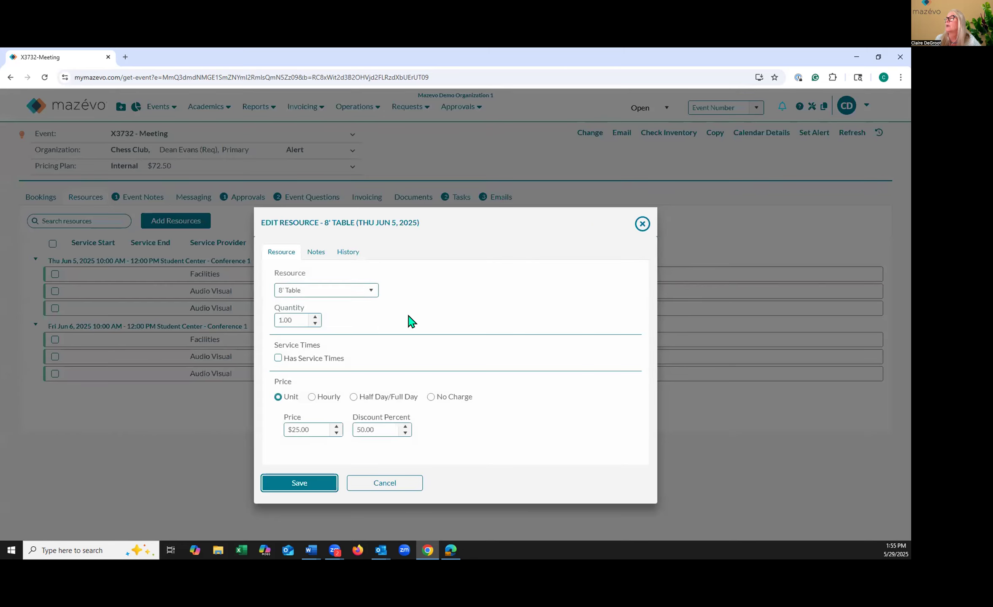
{"action": "left_click", "coordinate": [347, 253]}
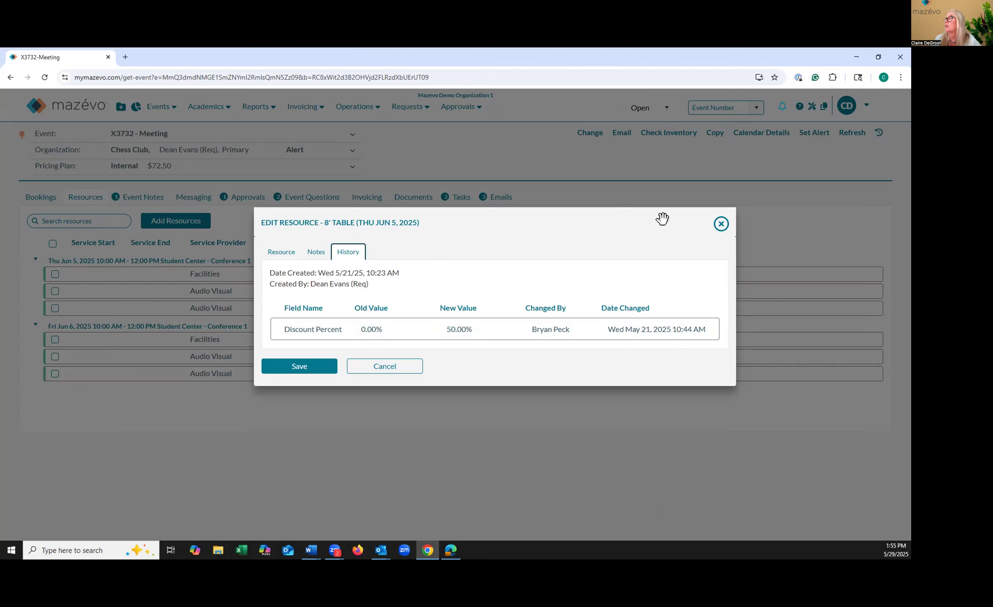
{"action": "left_click", "coordinate": [720, 224]}
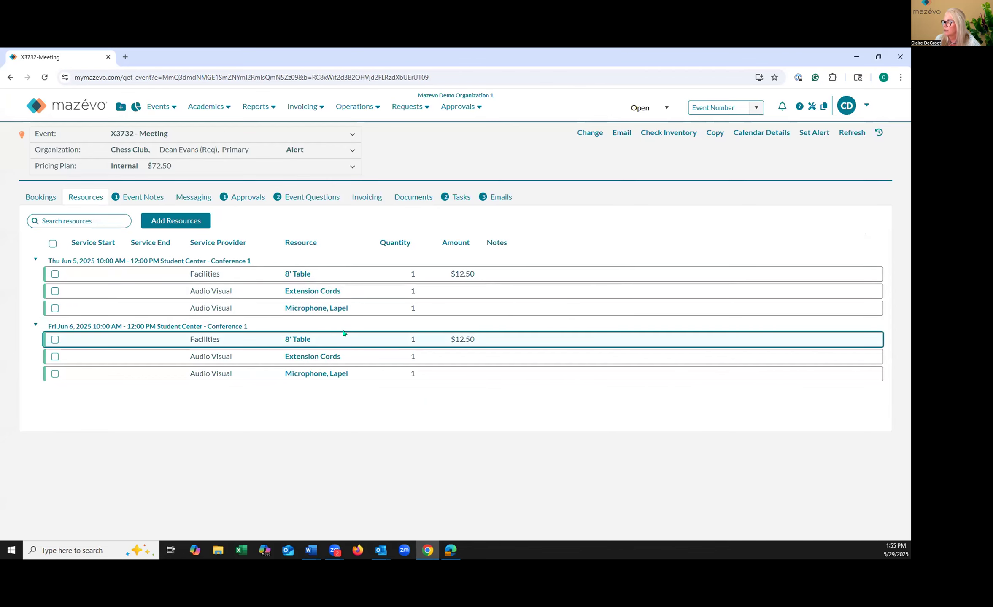
- Show the event notes of X3732 - Meeting
{"action": "left_click", "coordinate": [40, 202]}
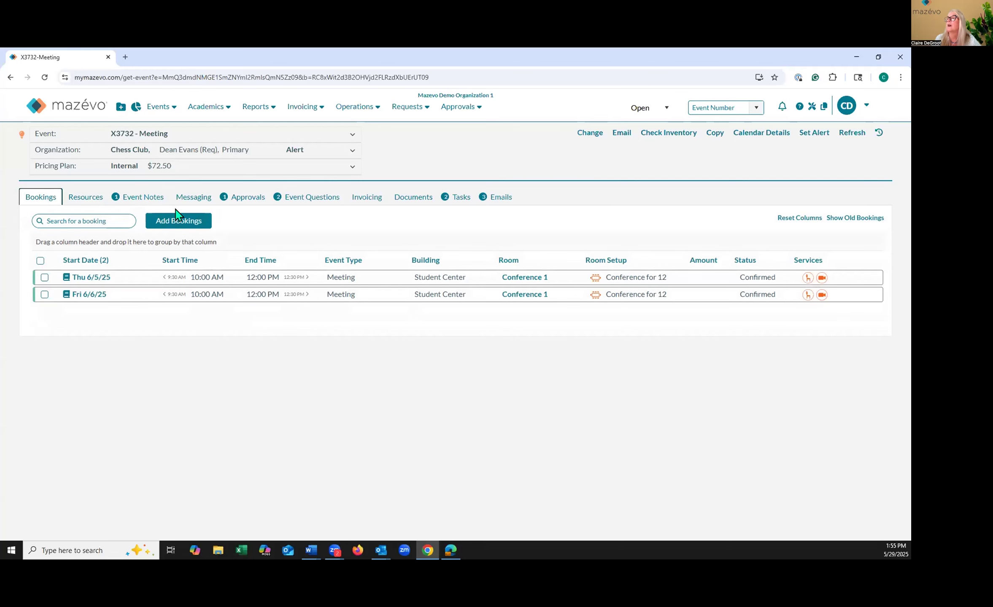
{"action": "left_click", "coordinate": [131, 197]}
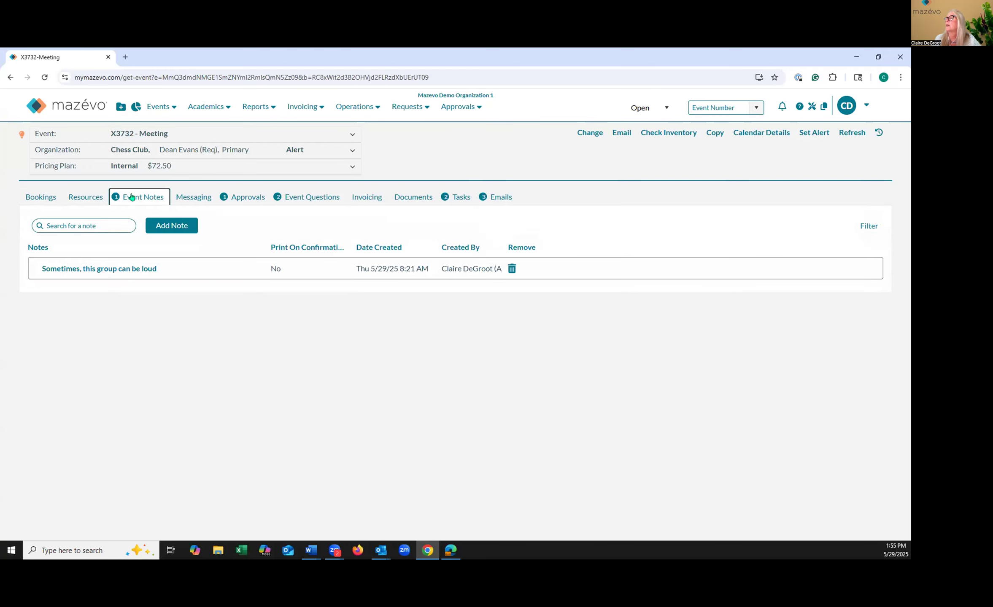
- Open the event note "Sometimes, this group can be loud" to view its details, and close it without changes
{"action": "left_click", "coordinate": [107, 273]}
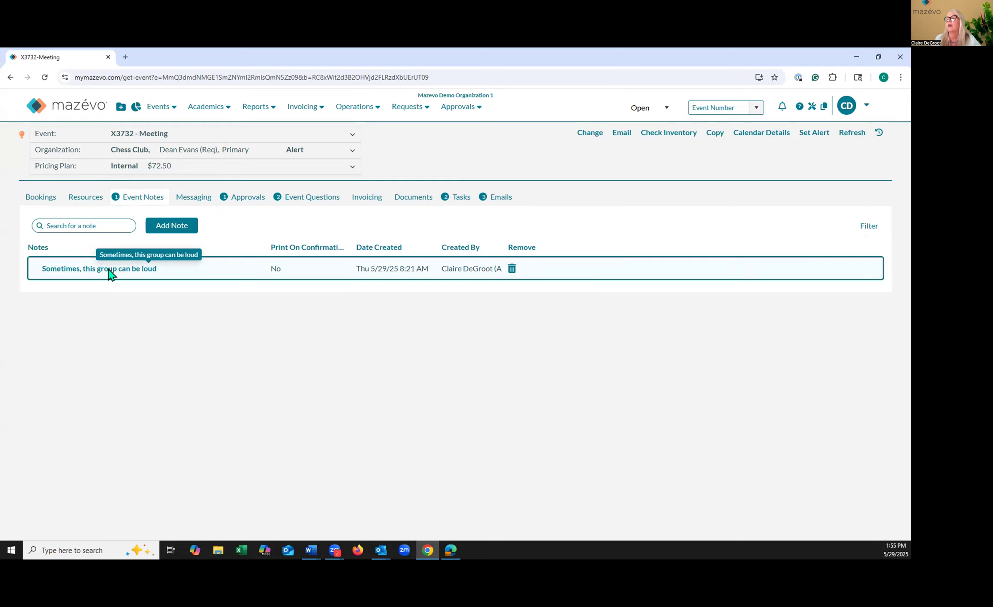
{"action": "left_click", "coordinate": [109, 271]}
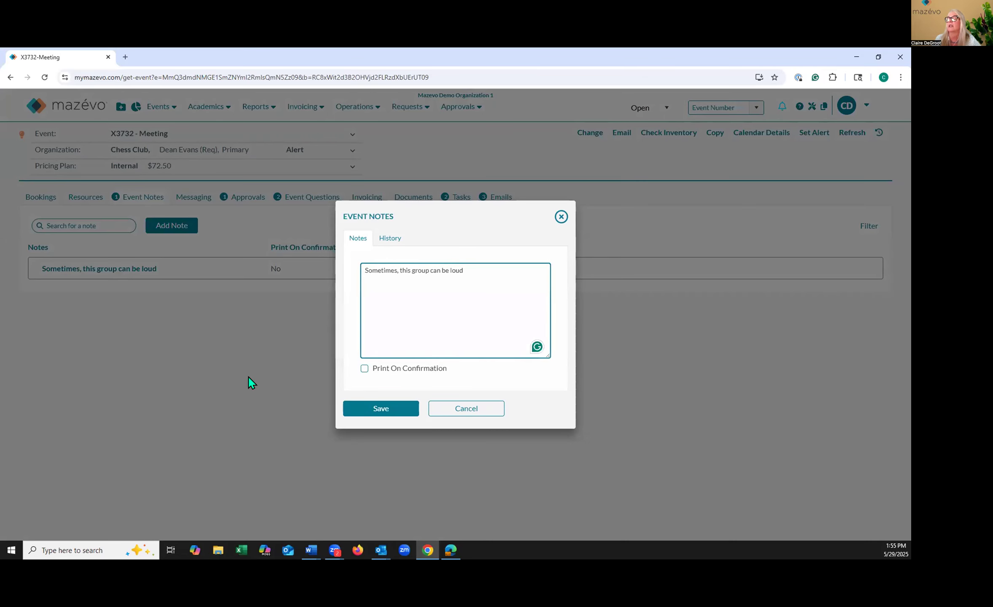
{"action": "left_click", "coordinate": [560, 218]}
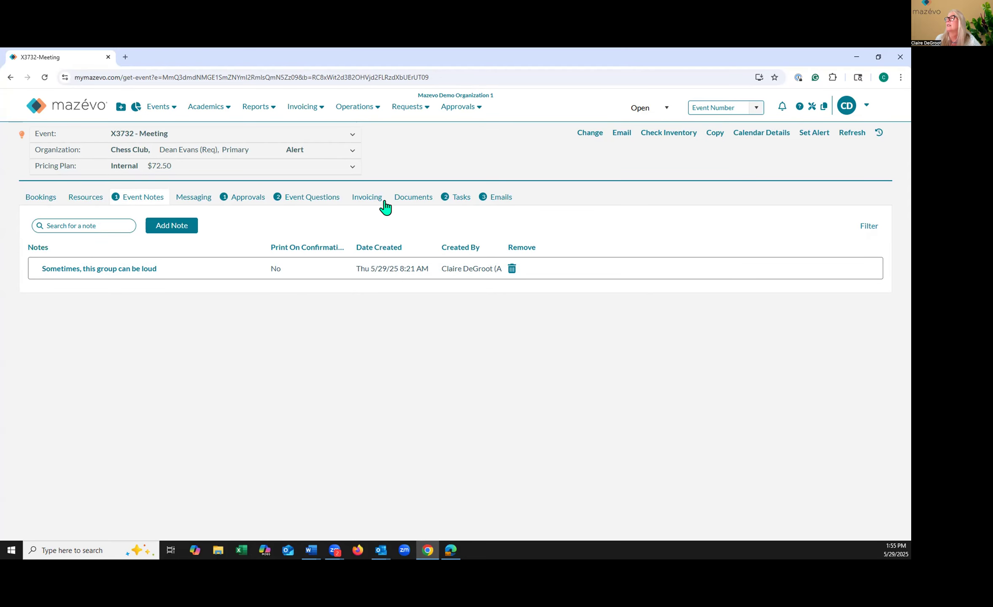
- Review the change history of the event's AV Approval, and return to the approvals list without changes
{"action": "left_click", "coordinate": [238, 198]}
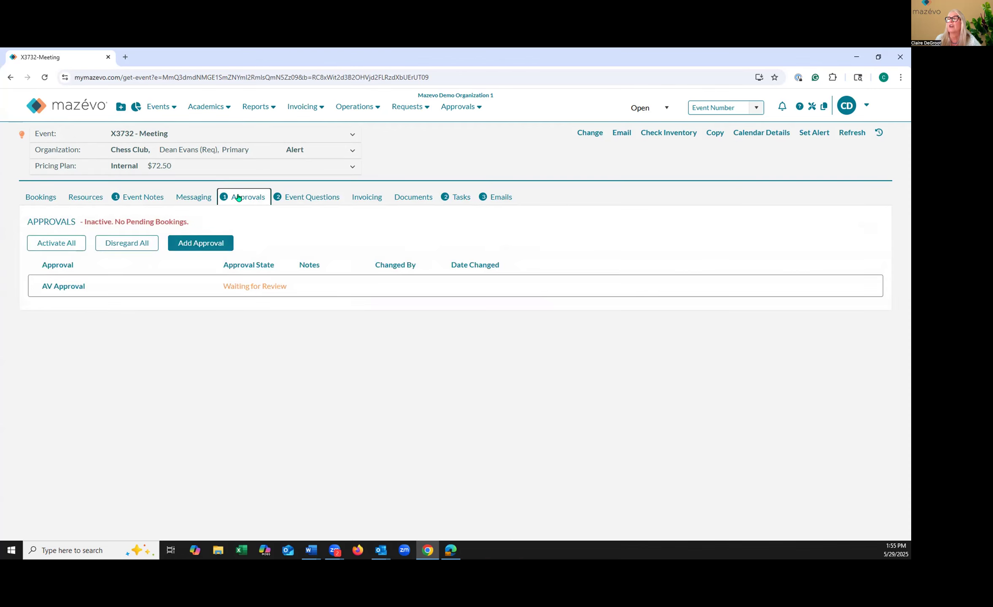
{"action": "left_click", "coordinate": [70, 287]}
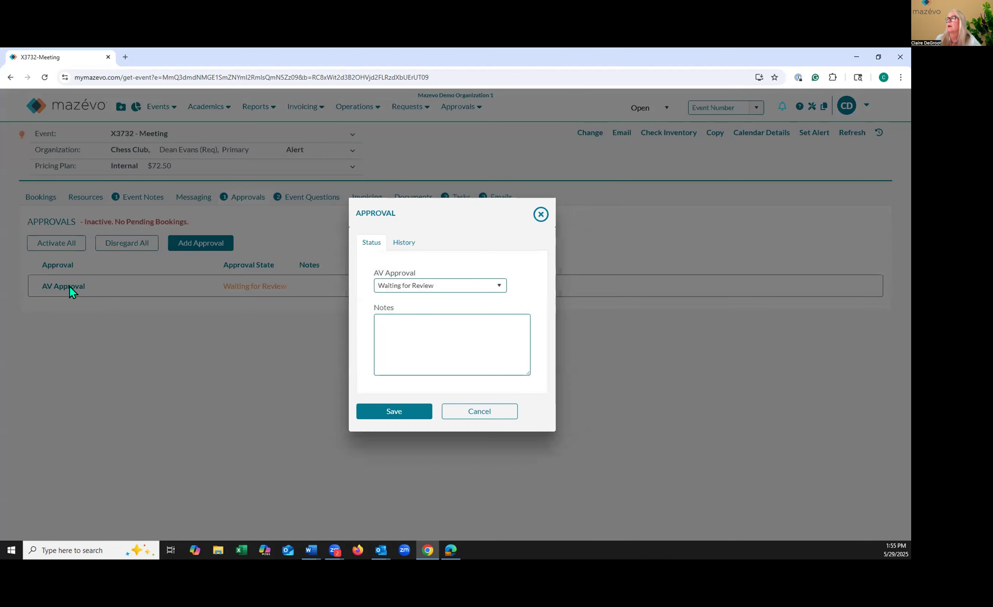
{"action": "left_click", "coordinate": [401, 245]}
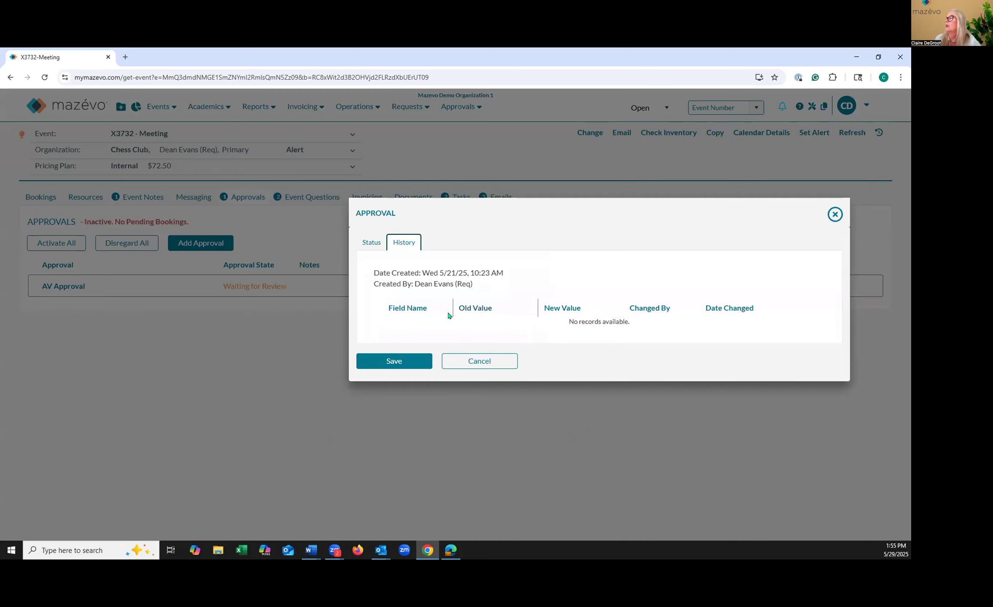
{"action": "left_click", "coordinate": [834, 214]}
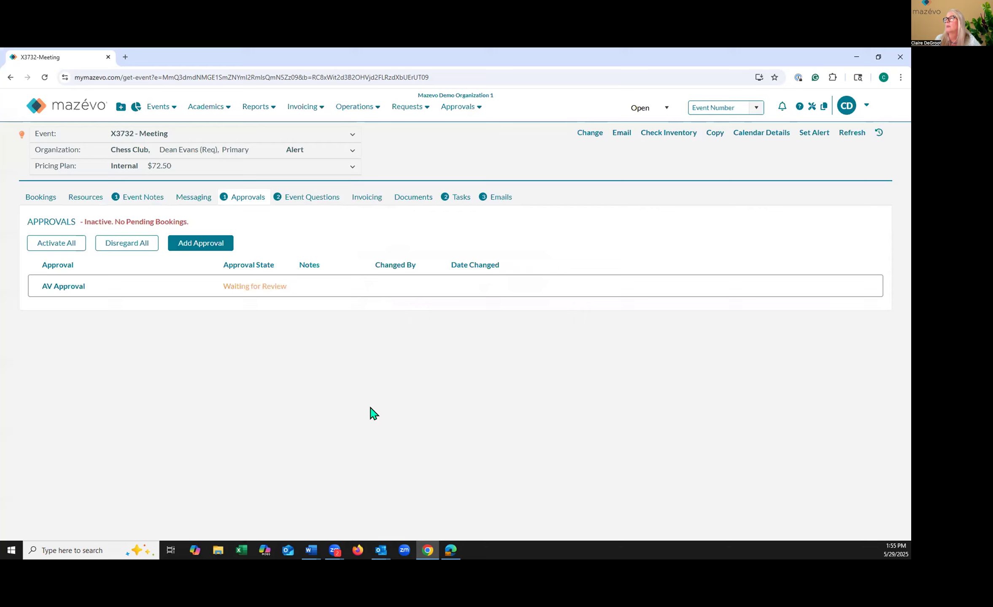